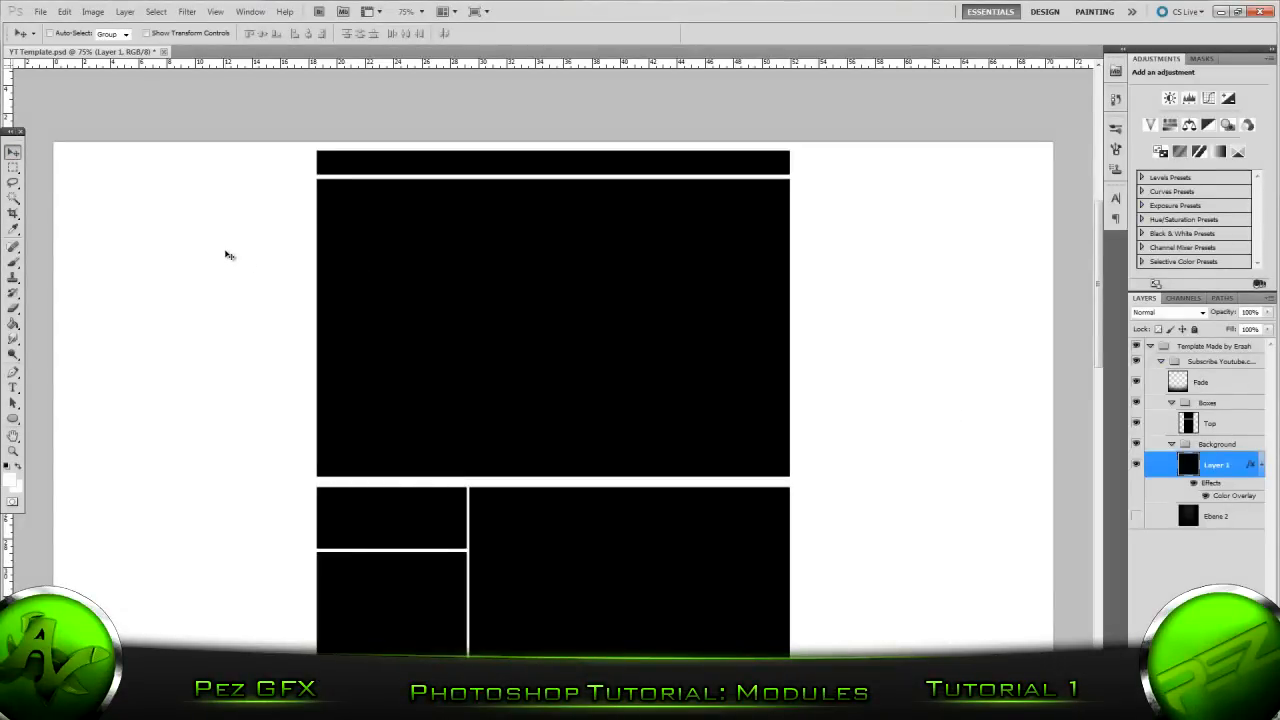
Step: Look over the template's black module boxes and the layer groups that hold them
{"action": "scroll", "coordinate": [228, 255], "scroll_direction": "down", "scroll_amount": 2}
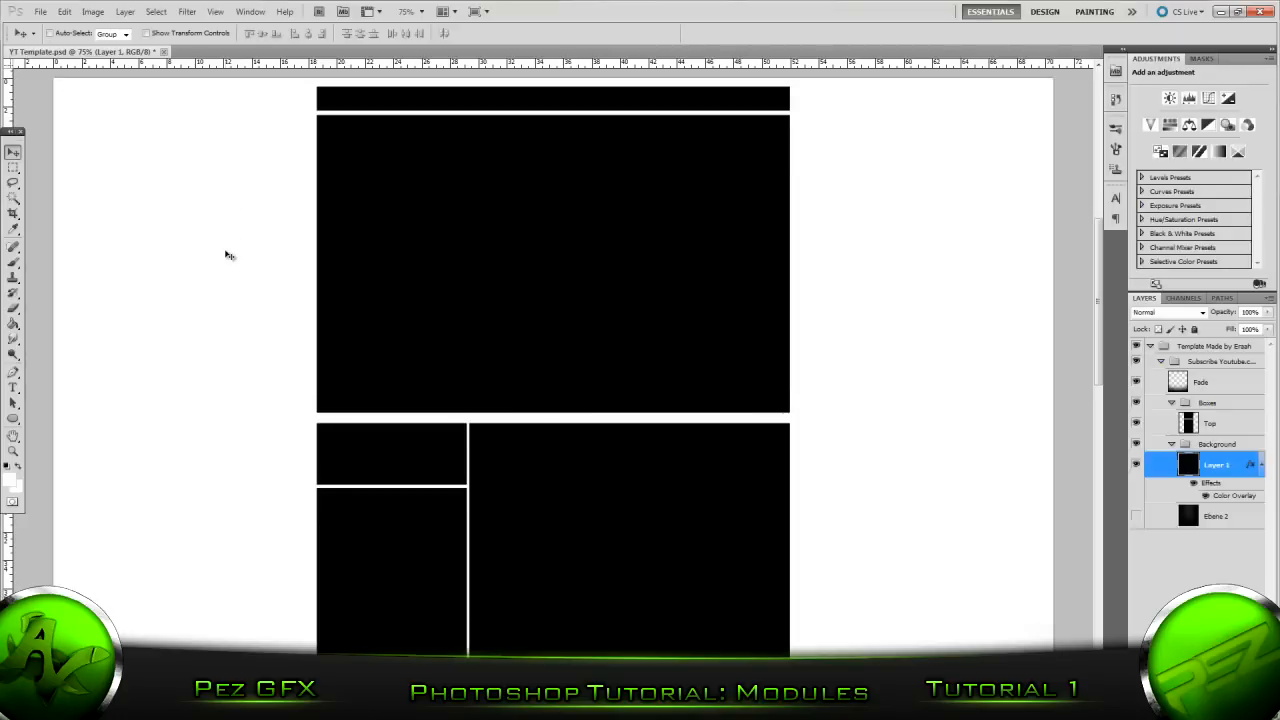
{"action": "scroll", "coordinate": [230, 256], "scroll_direction": "down", "scroll_amount": 1}
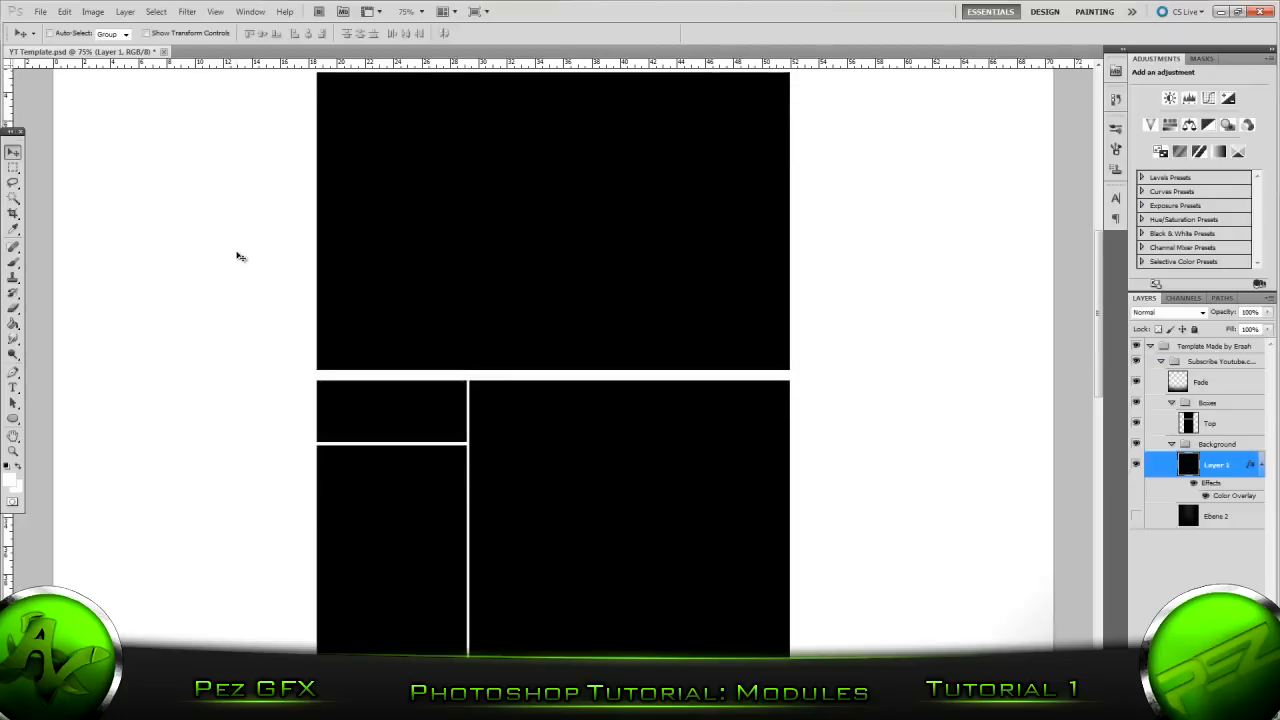
{"action": "scroll", "coordinate": [305, 225], "scroll_direction": "down", "scroll_amount": 1}
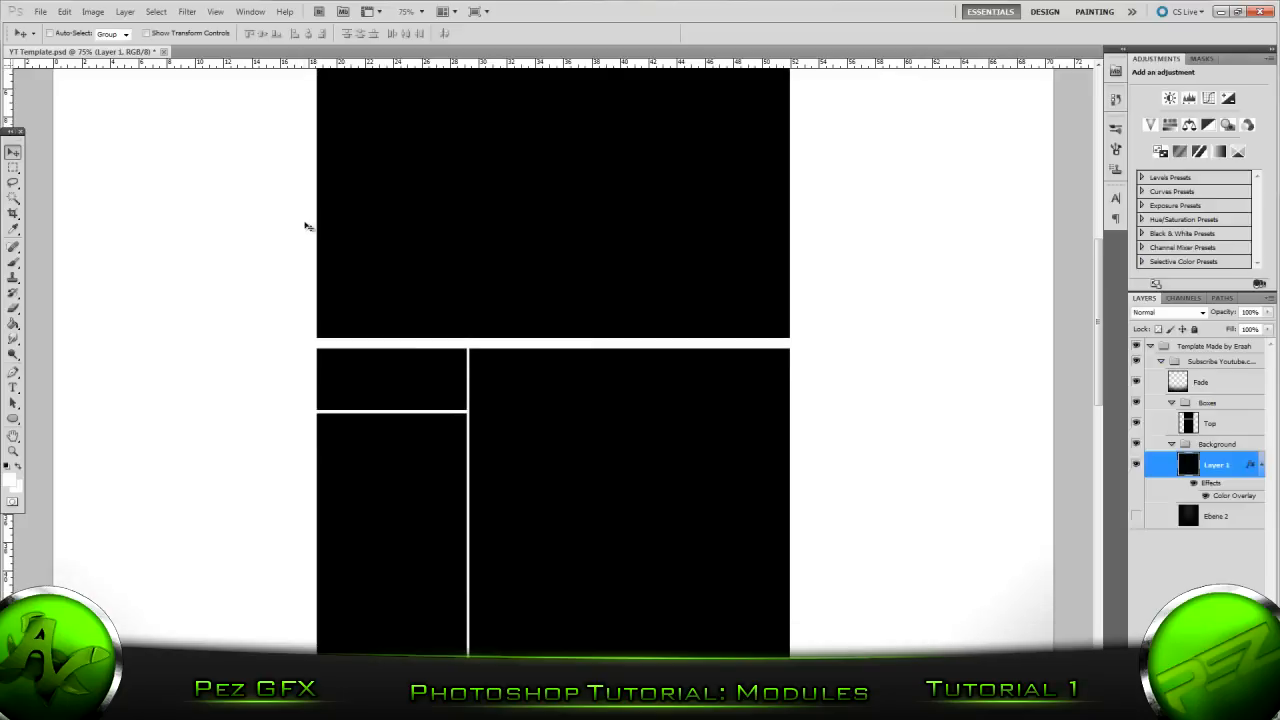
{"action": "scroll", "coordinate": [307, 224], "scroll_direction": "down", "scroll_amount": 1}
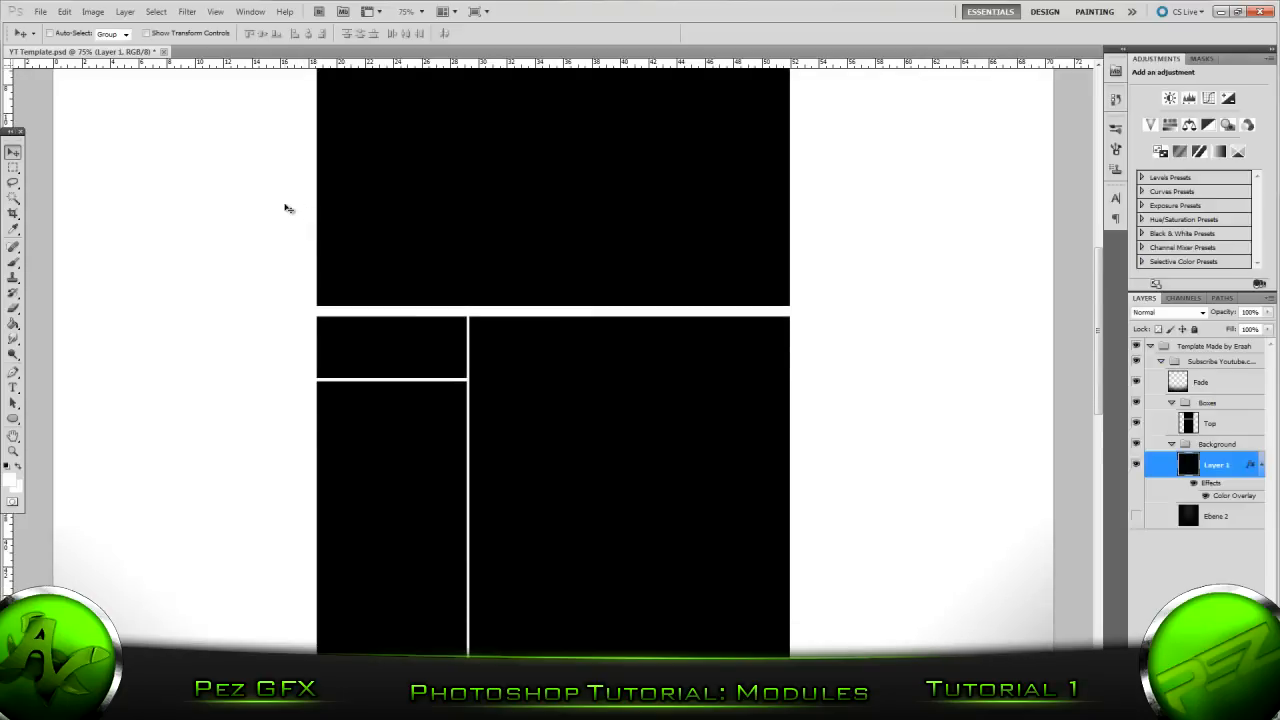
{"action": "scroll", "coordinate": [285, 208], "scroll_direction": "down", "scroll_amount": 1}
{"action": "scroll", "coordinate": [371, 494], "scroll_direction": "up", "scroll_amount": 3}
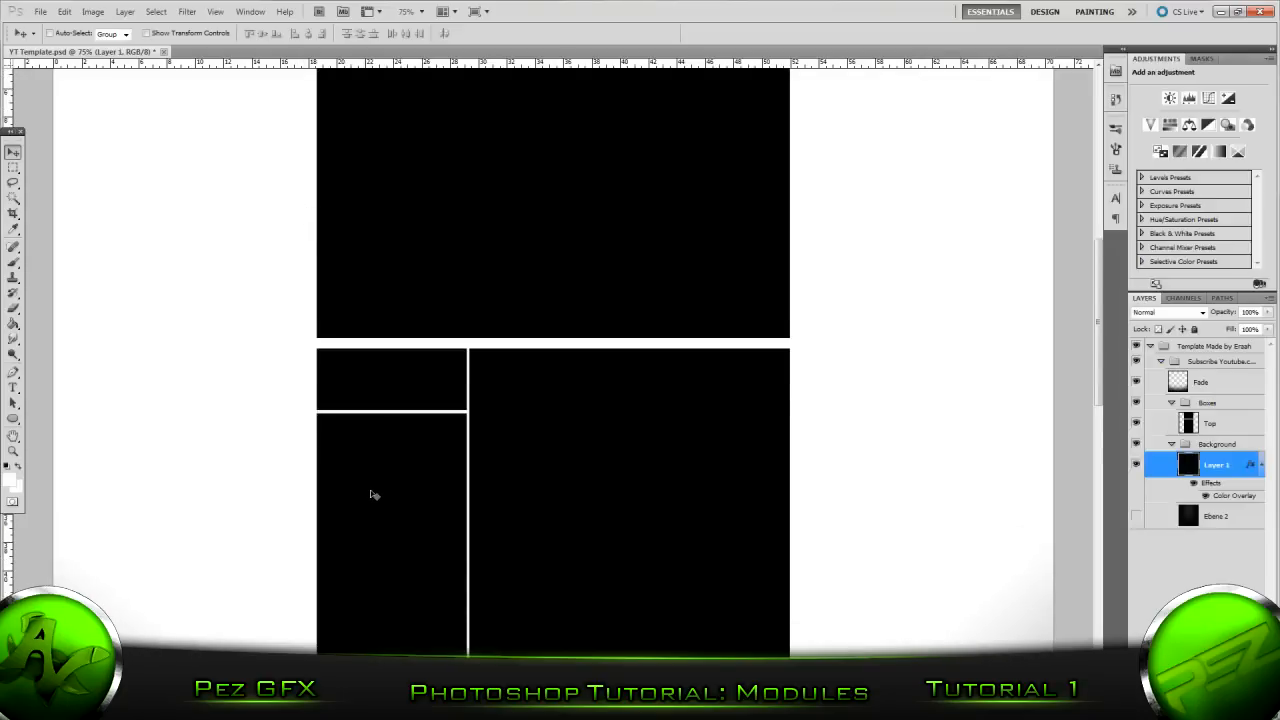
{"action": "scroll", "coordinate": [371, 494], "scroll_direction": "up", "scroll_amount": 4}
{"action": "scroll", "coordinate": [372, 495], "scroll_direction": "down", "scroll_amount": 3}
{"action": "scroll", "coordinate": [371, 495], "scroll_direction": "down", "scroll_amount": 1}
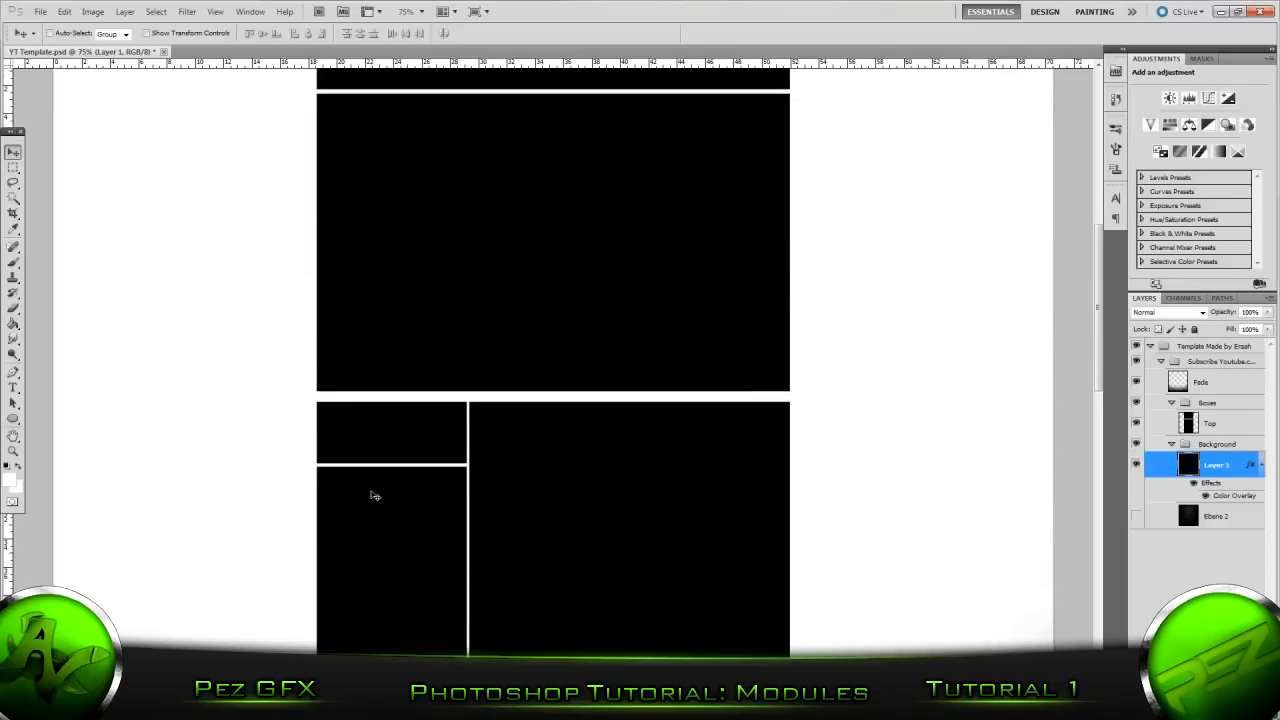
{"action": "left_click", "coordinate": [1241, 425]}
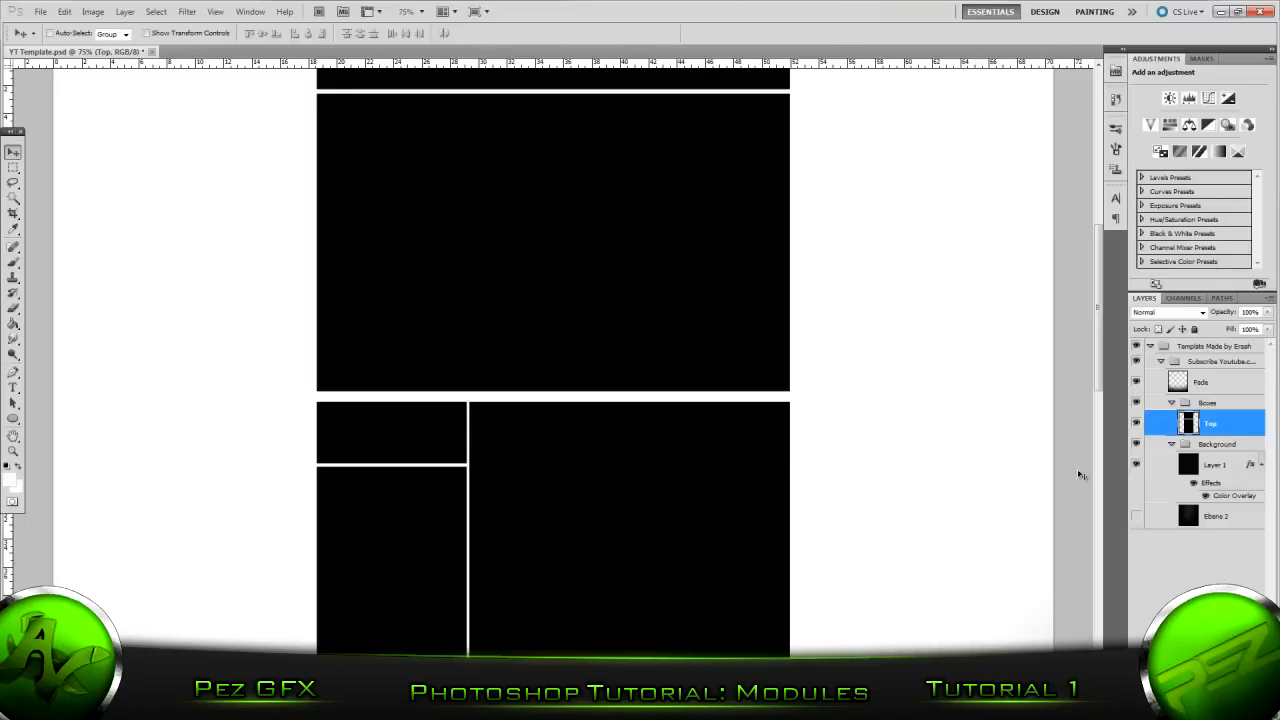
{"action": "scroll", "coordinate": [855, 354], "scroll_direction": "up", "scroll_amount": 3}
{"action": "scroll", "coordinate": [918, 371], "scroll_direction": "down", "scroll_amount": 1}
{"action": "scroll", "coordinate": [918, 371], "scroll_direction": "down", "scroll_amount": 4}
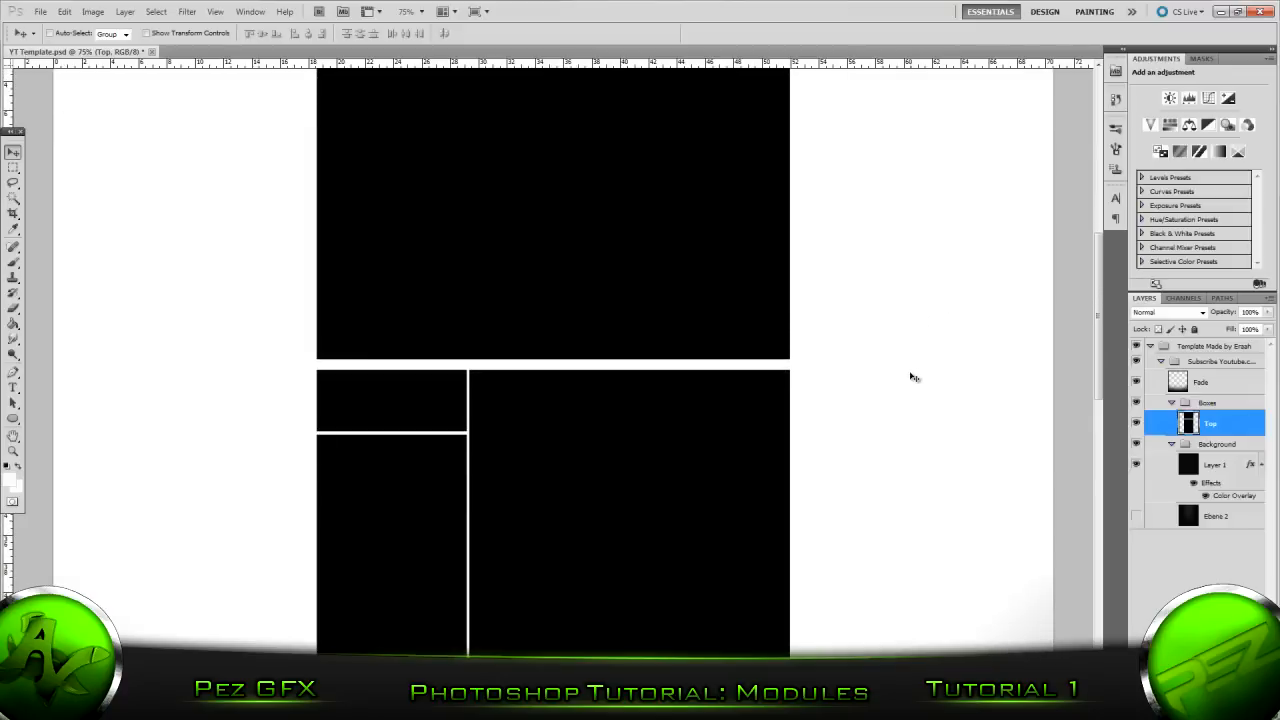
{"action": "scroll", "coordinate": [910, 377], "scroll_direction": "up", "scroll_amount": 4}
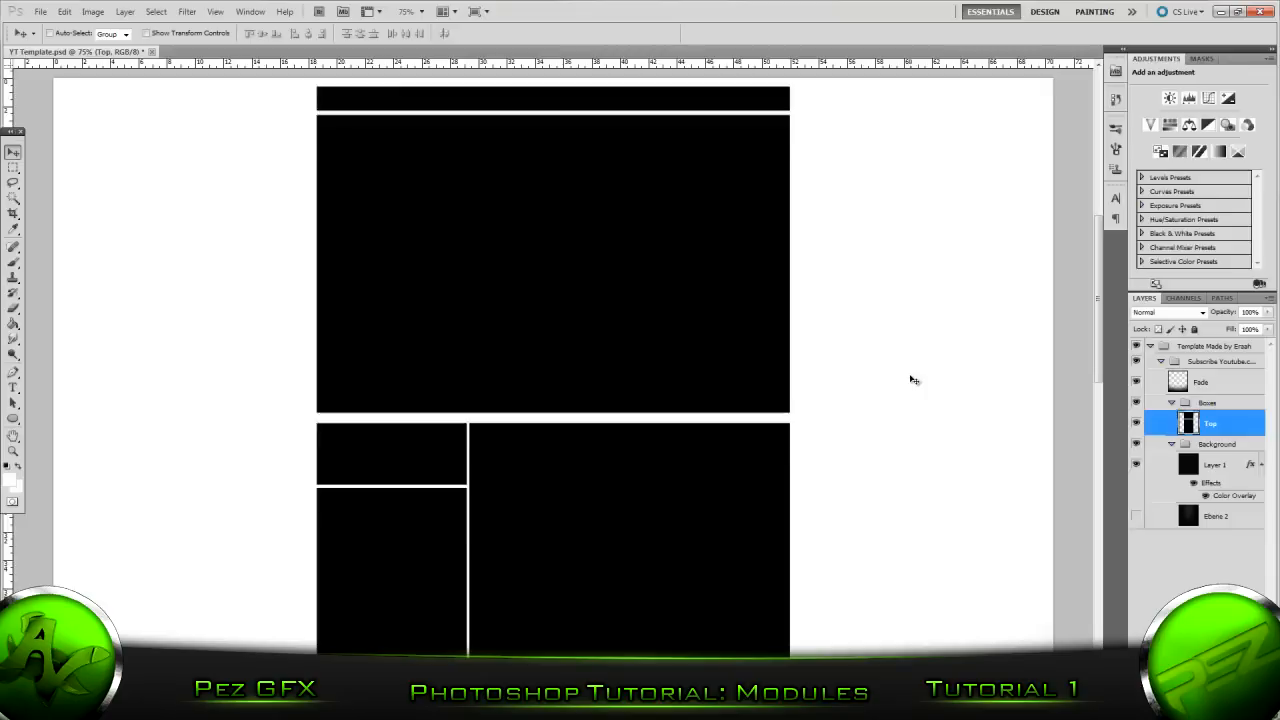
{"action": "left_click", "coordinate": [1255, 350]}
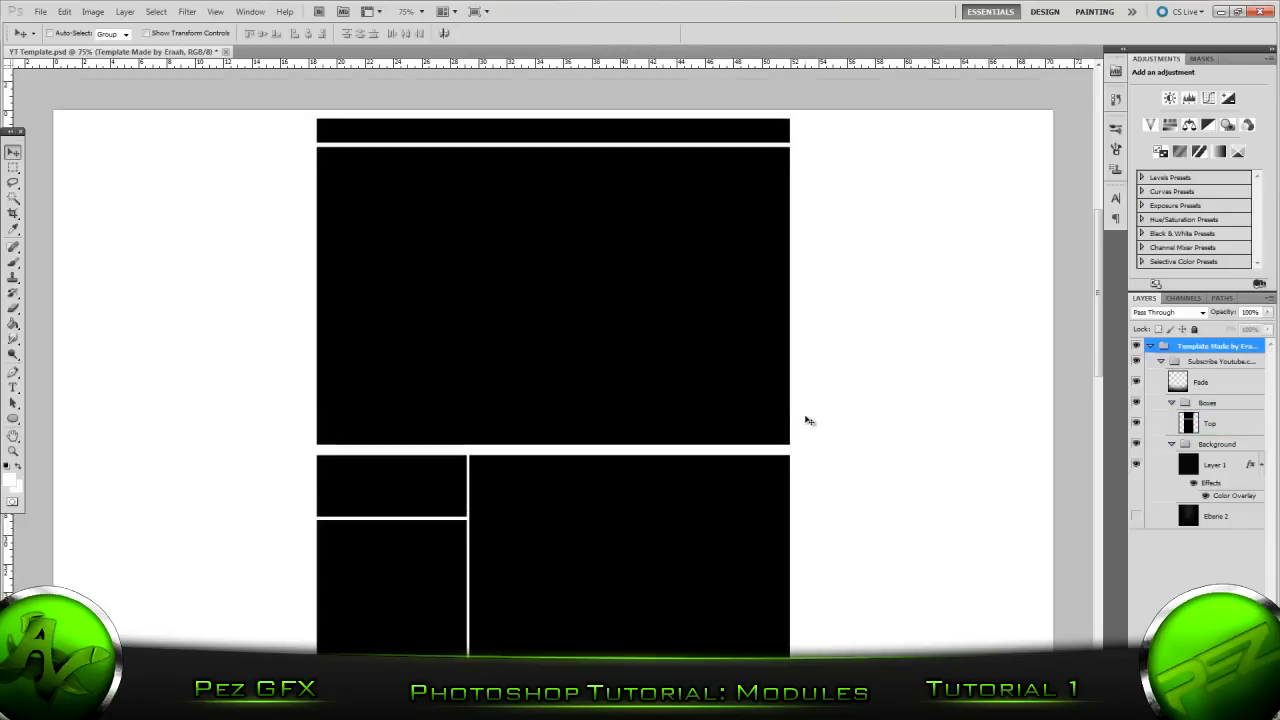
{"action": "scroll", "coordinate": [809, 420], "scroll_direction": "down", "scroll_amount": 1}
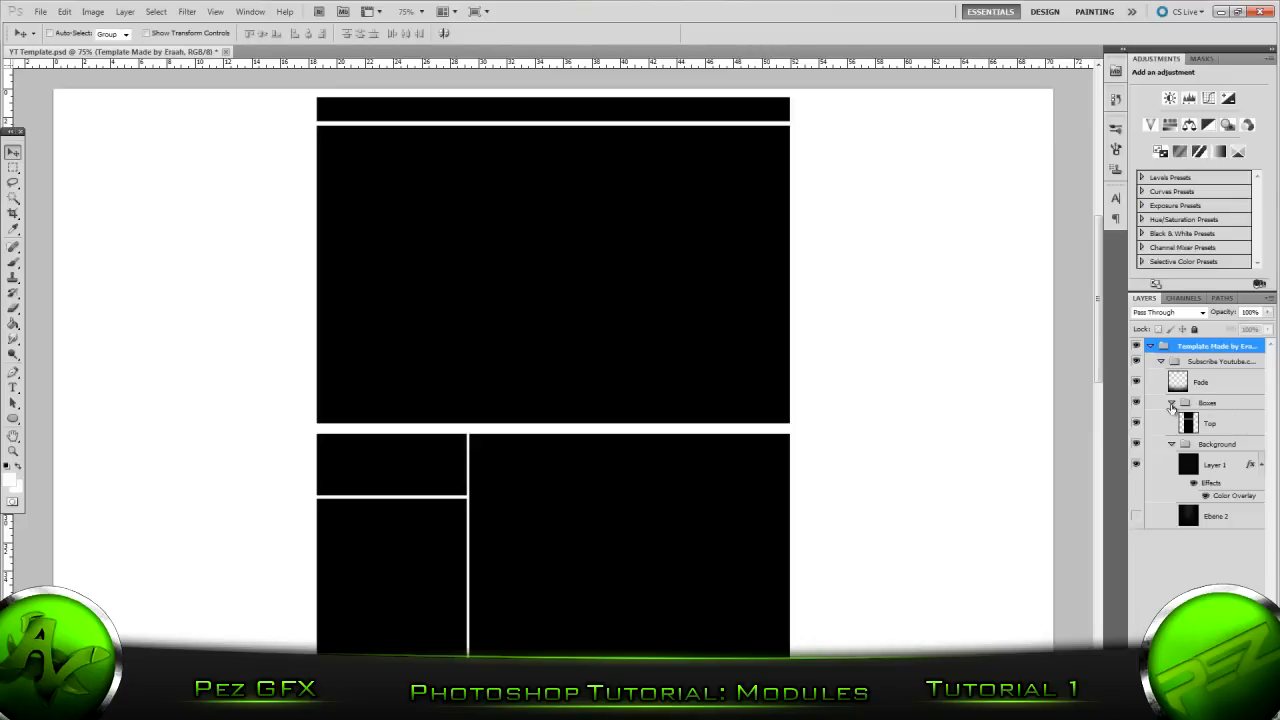
Step: Add a Drop Shadow to the Top layer with distance 0 px and opacity 100%
{"action": "left_click", "coordinate": [1221, 427]}
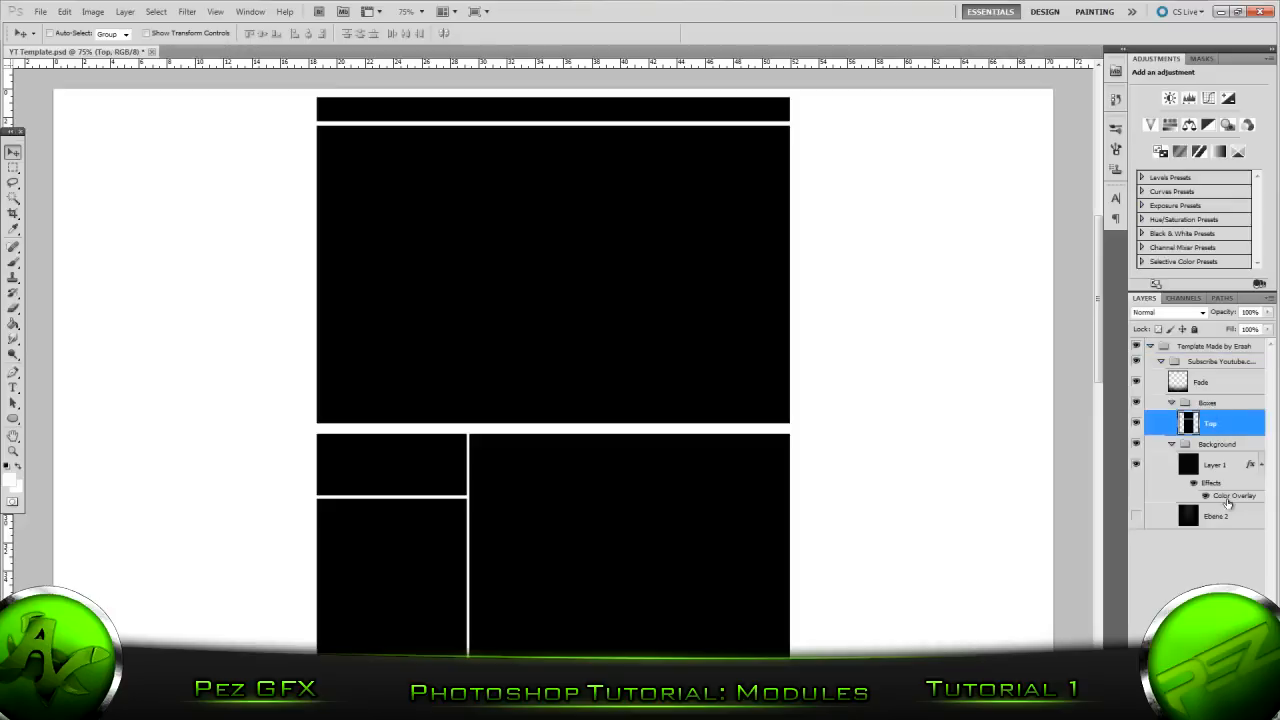
{"action": "right_click", "coordinate": [1220, 446]}
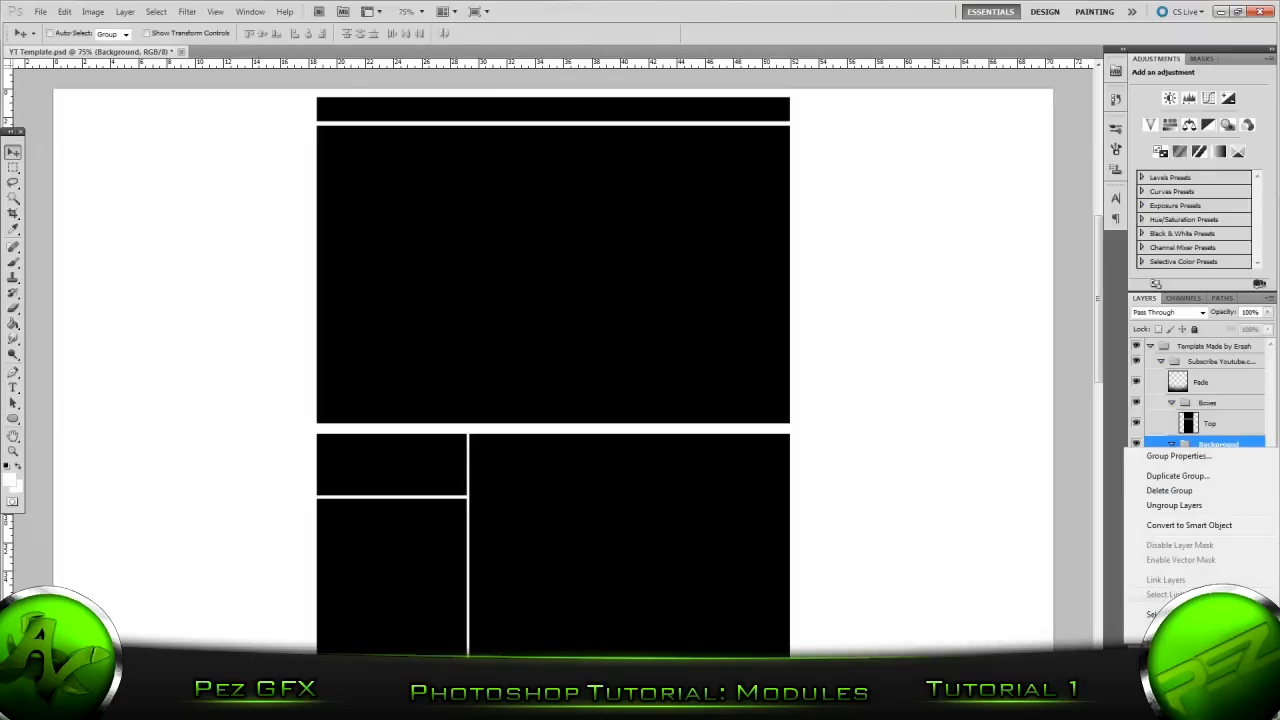
{"action": "left_click", "coordinate": [1222, 428]}
{"action": "left_click", "coordinate": [1226, 427]}
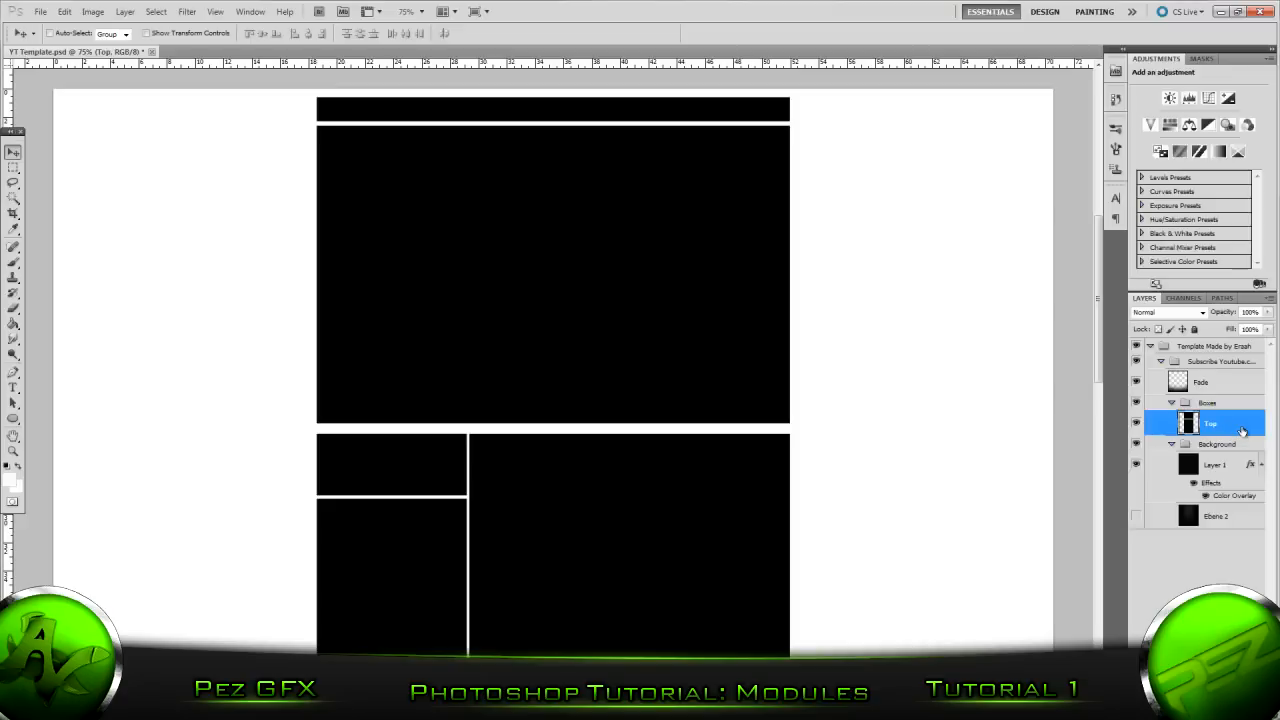
{"action": "double_click", "coordinate": [1242, 430]}
{"action": "left_click_drag", "start_coordinate": [1090, 100], "coordinate": [858, 87]}
{"action": "left_click", "coordinate": [700, 138]}
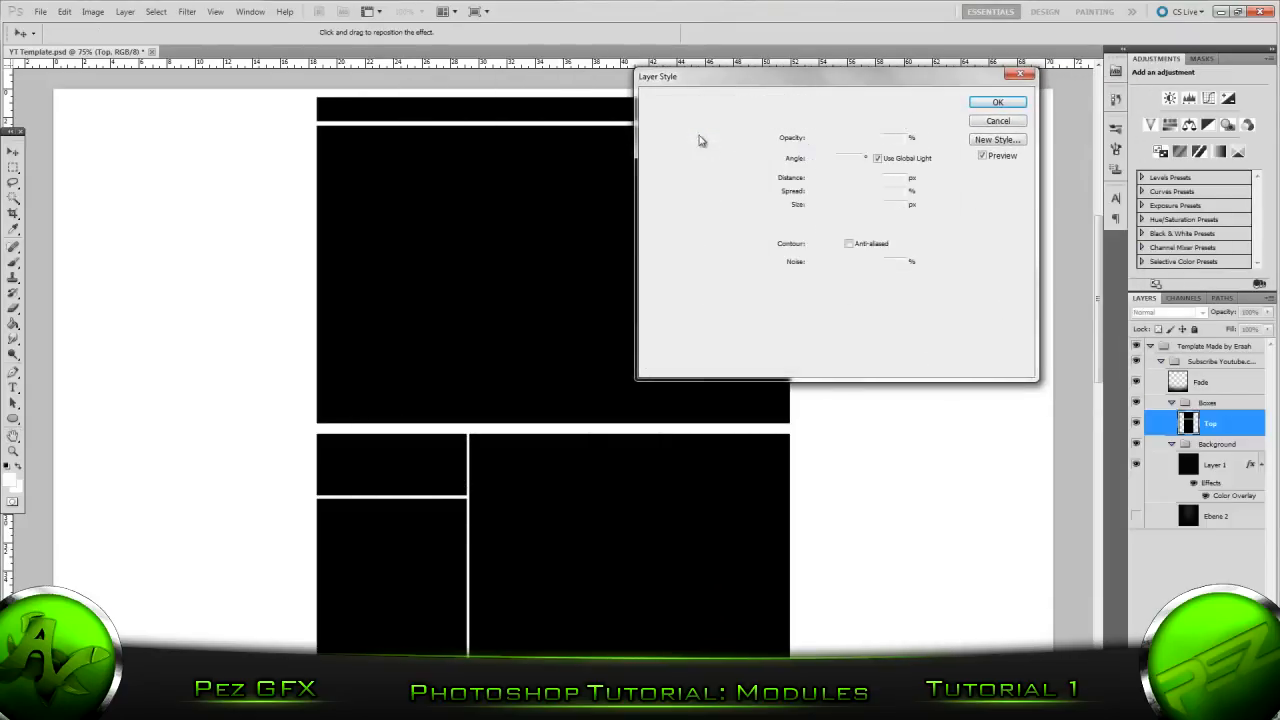
{"action": "left_click_drag", "start_coordinate": [814, 179], "coordinate": [809, 181]}
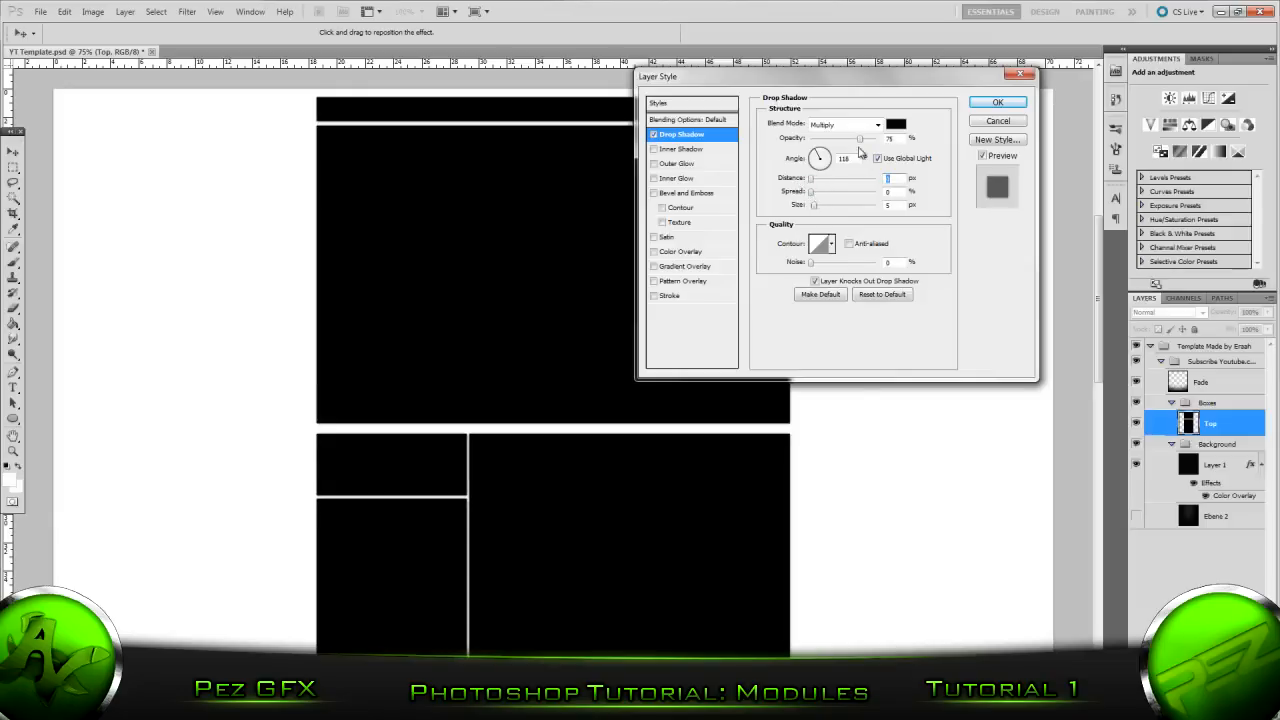
{"action": "left_click_drag", "start_coordinate": [859, 138], "coordinate": [876, 138]}
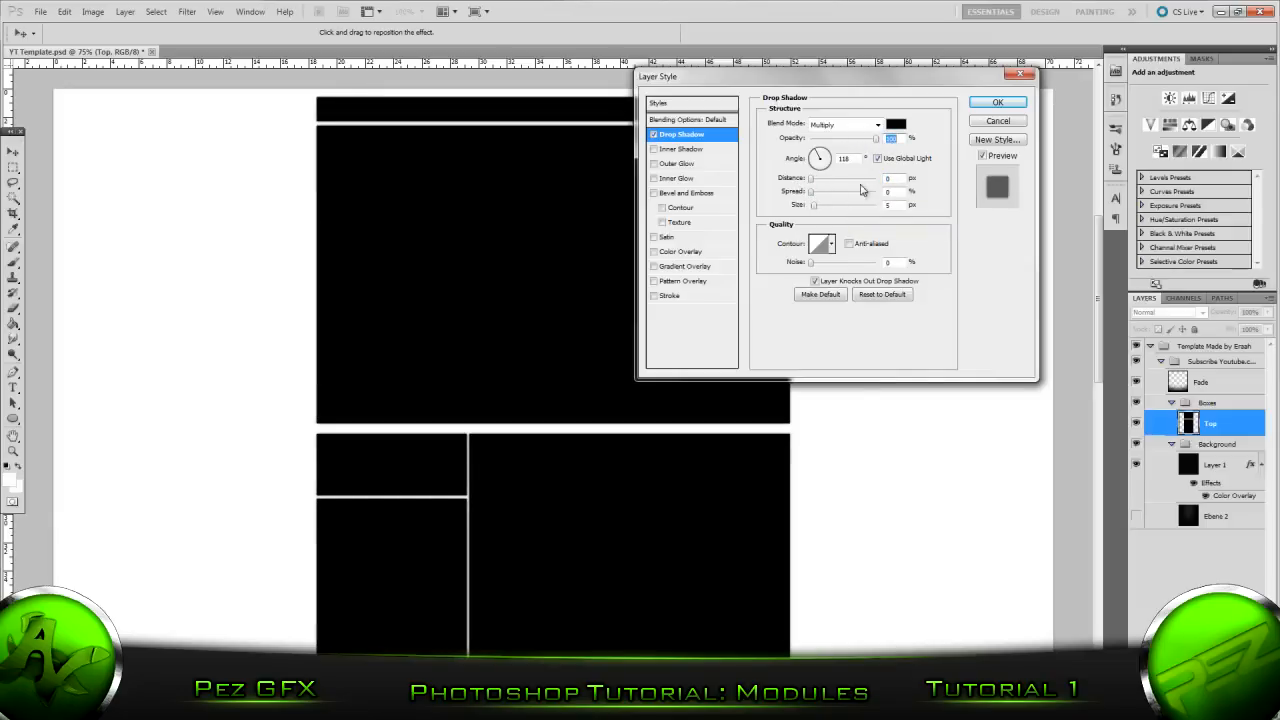
Step: Turn off global light for the drop shadow and set its angle to 90°
{"action": "left_click", "coordinate": [878, 159]}
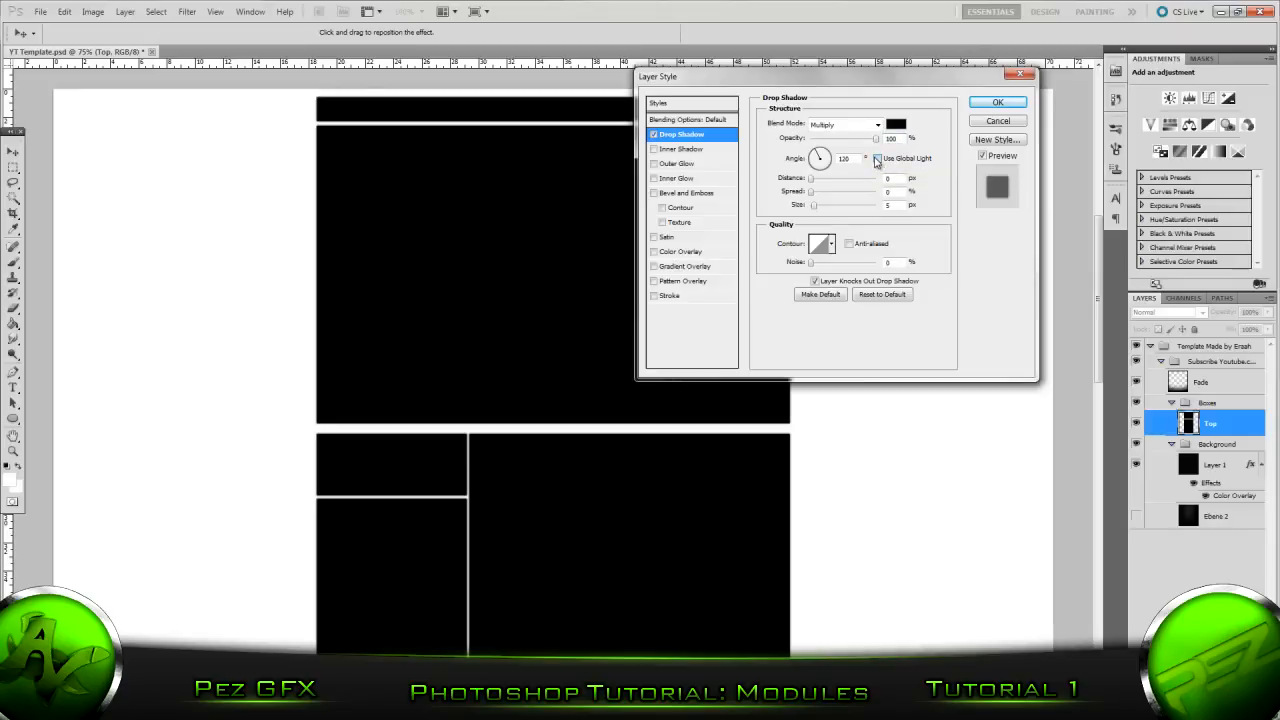
{"action": "left_click_drag", "start_coordinate": [854, 160], "coordinate": [806, 162]}
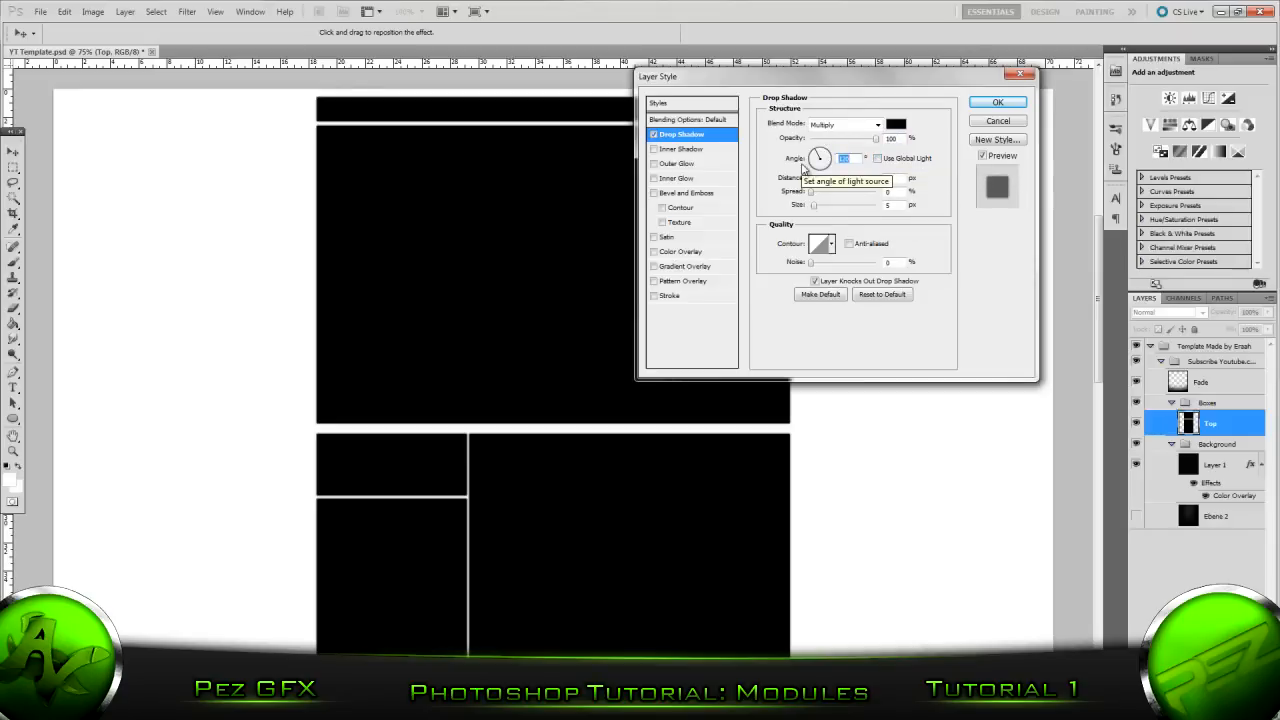
{"action": "type", "text": "90"}
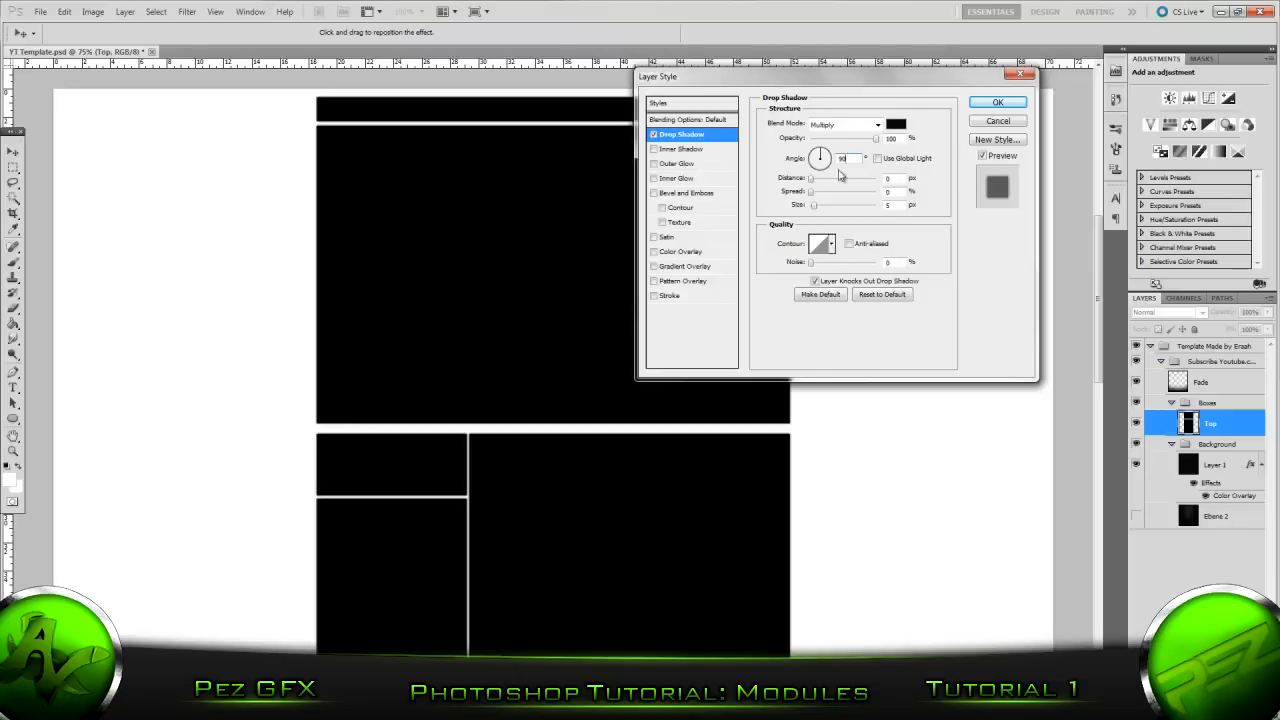
{"action": "left_click_drag", "start_coordinate": [837, 85], "coordinate": [1004, 93]}
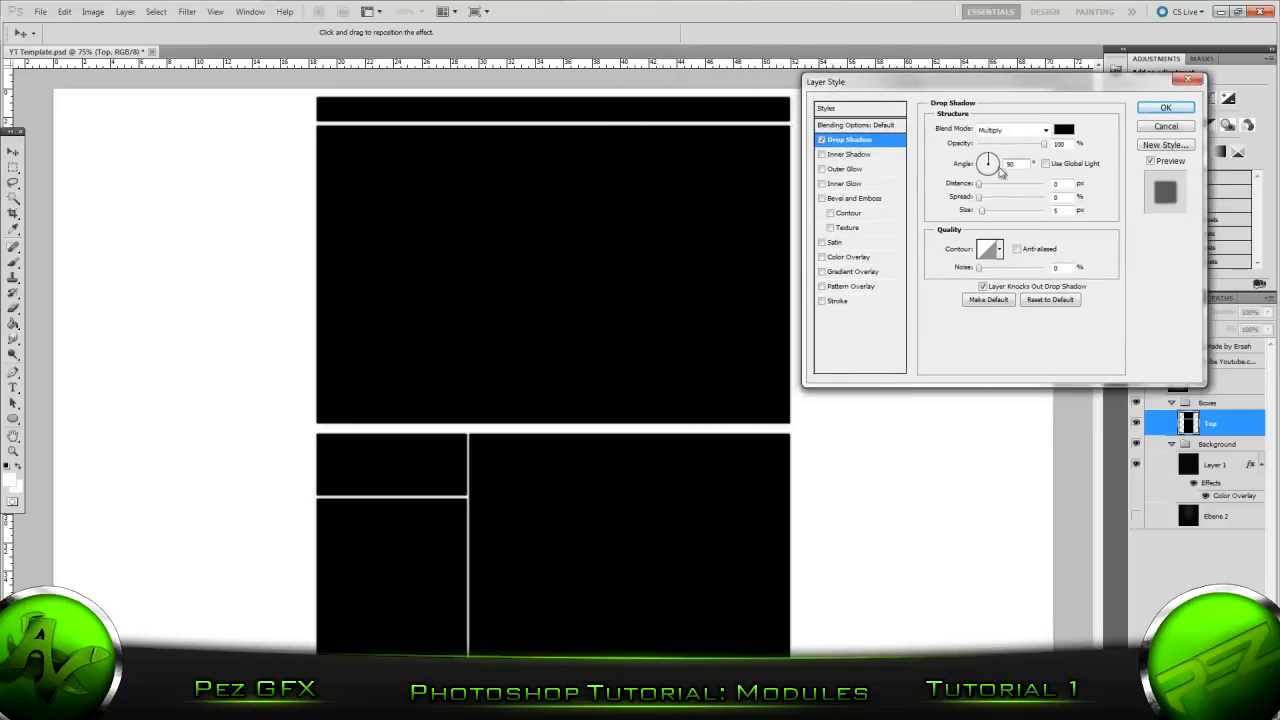
Step: Set the drop shadow's spread to 18%, its size to 9 px and its angle to -90°
{"action": "left_click_drag", "start_coordinate": [883, 89], "coordinate": [911, 81]}
{"action": "left_click_drag", "start_coordinate": [1006, 191], "coordinate": [1019, 198]}
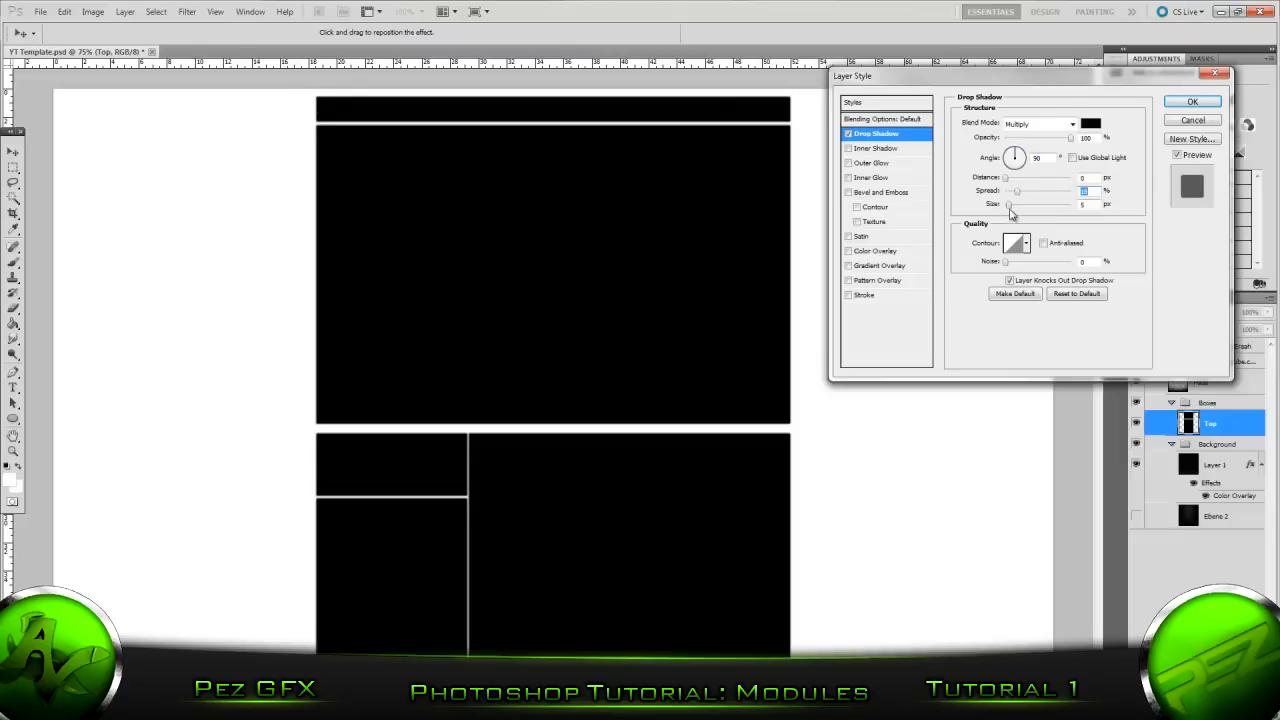
{"action": "left_click", "coordinate": [1099, 205]}
{"action": "key", "text": "Up"}
{"action": "key", "text": "Up"}
{"action": "key", "text": "Up"}
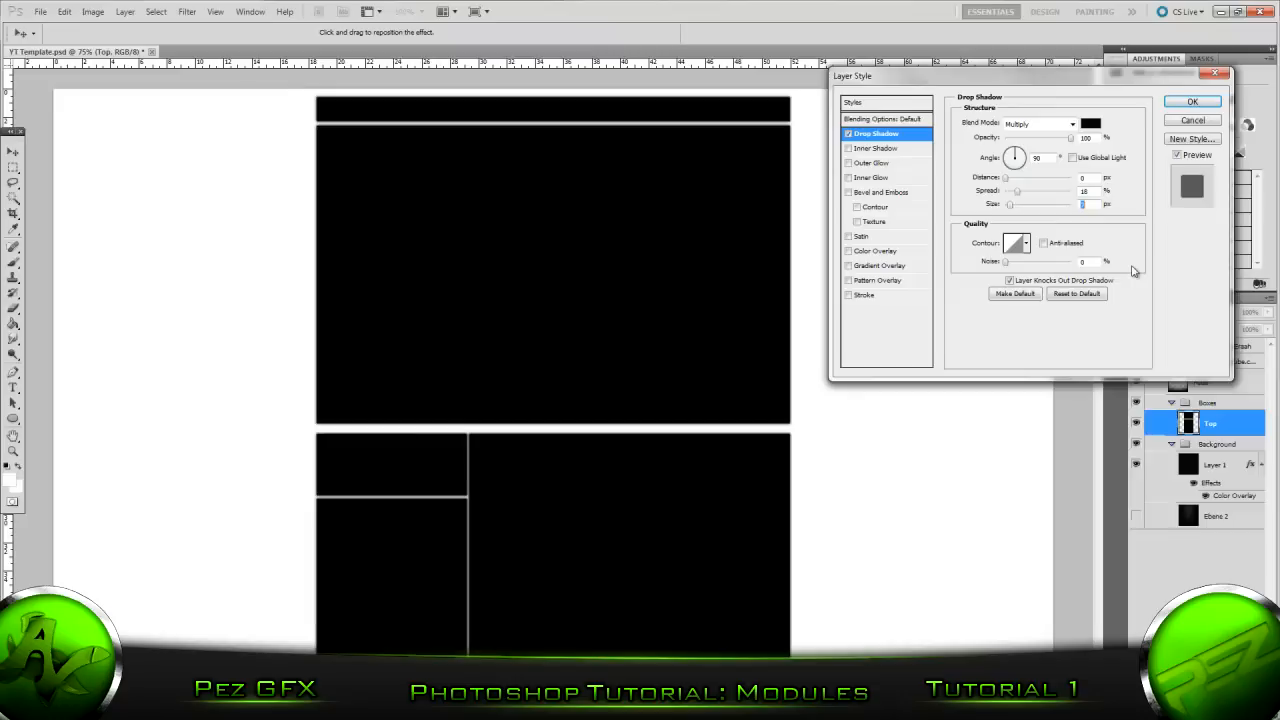
{"action": "key", "text": "Up"}
{"action": "key", "text": "Up"}
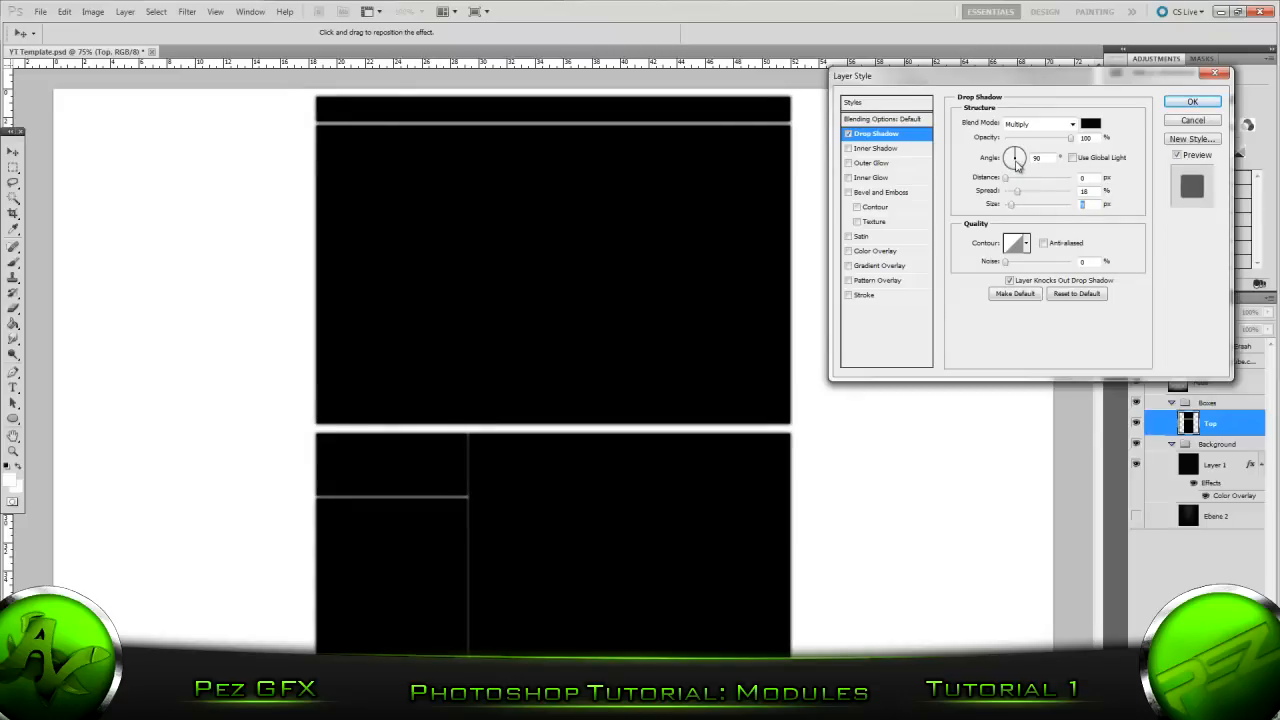
{"action": "left_click_drag", "start_coordinate": [1048, 159], "coordinate": [992, 170]}
{"action": "type", "text": "0"}
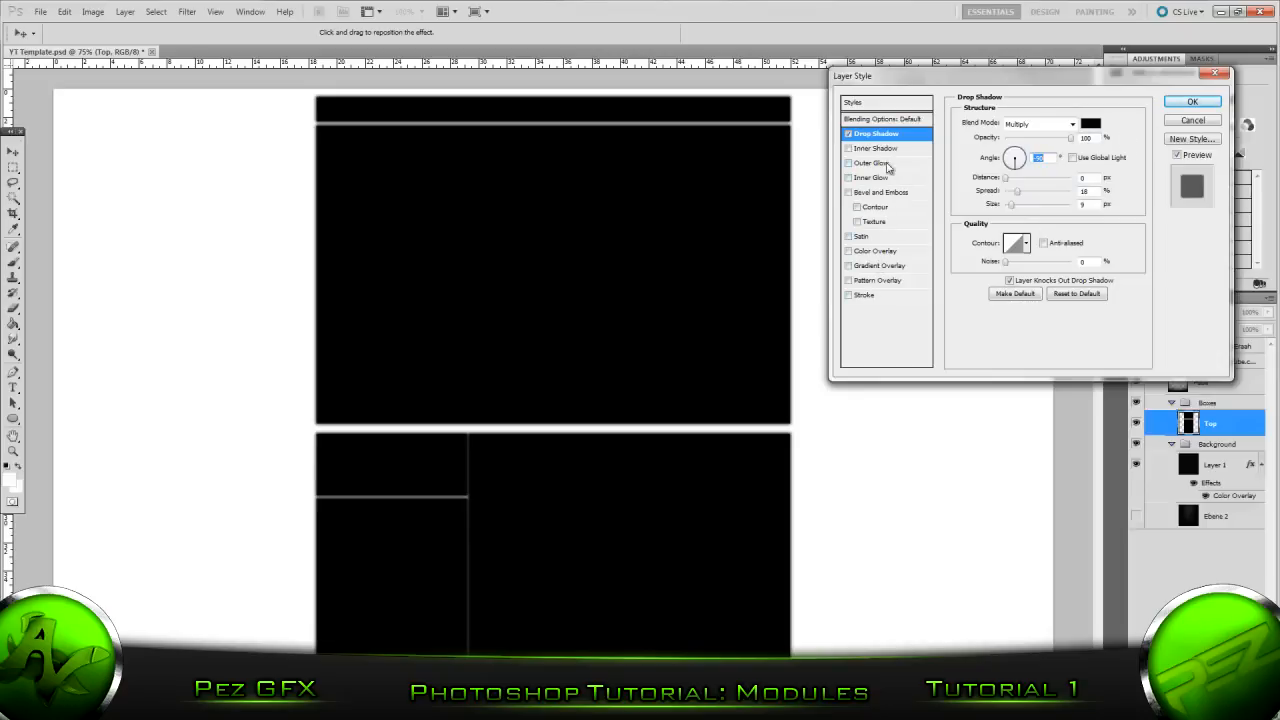
Step: Add a Stroke effect to the Top layer with a size of 1 px and the Overlay blend mode
{"action": "left_click", "coordinate": [870, 295]}
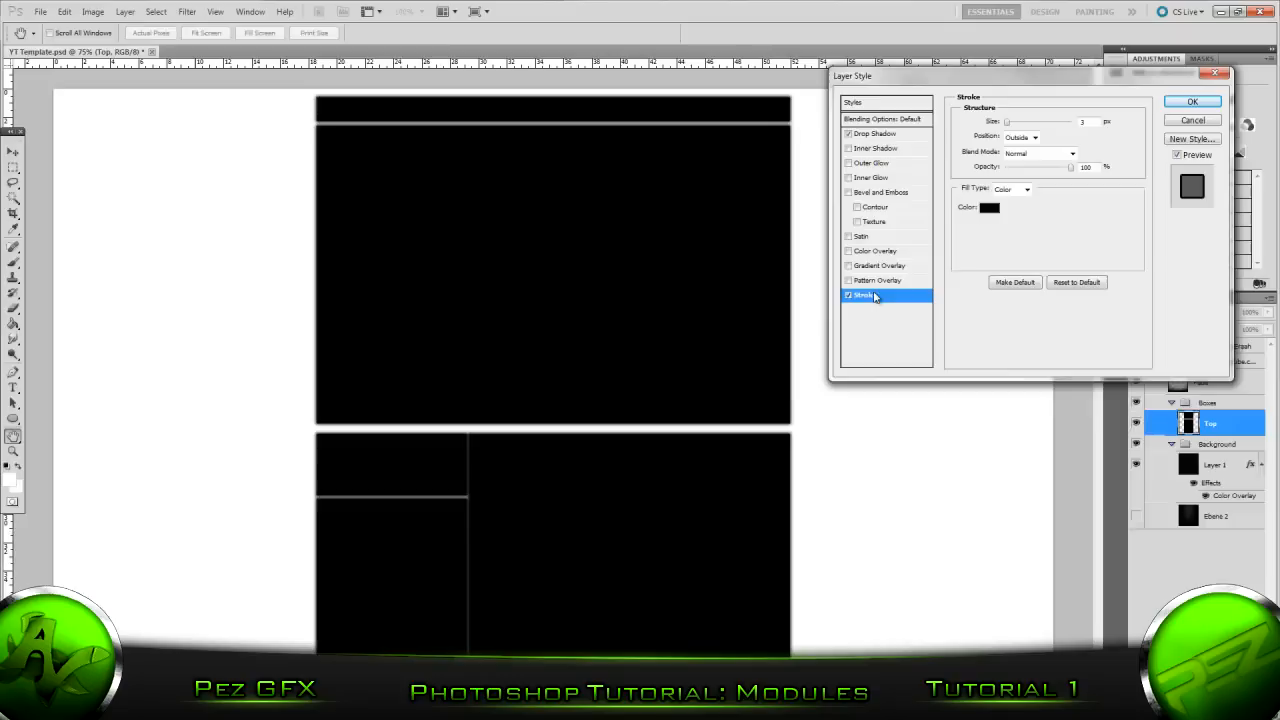
{"action": "double_click", "coordinate": [1094, 122]}
{"action": "type", "text": "1"}
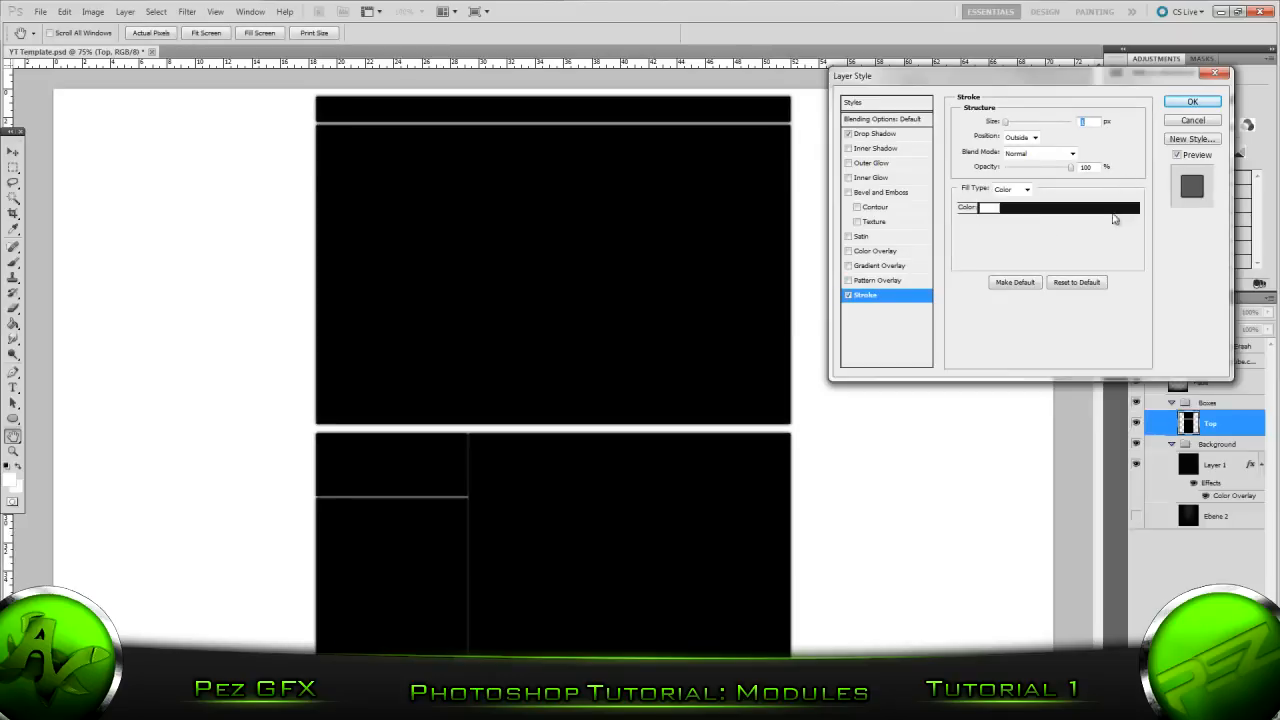
{"action": "left_click", "coordinate": [1066, 153]}
{"action": "left_click", "coordinate": [1042, 327]}
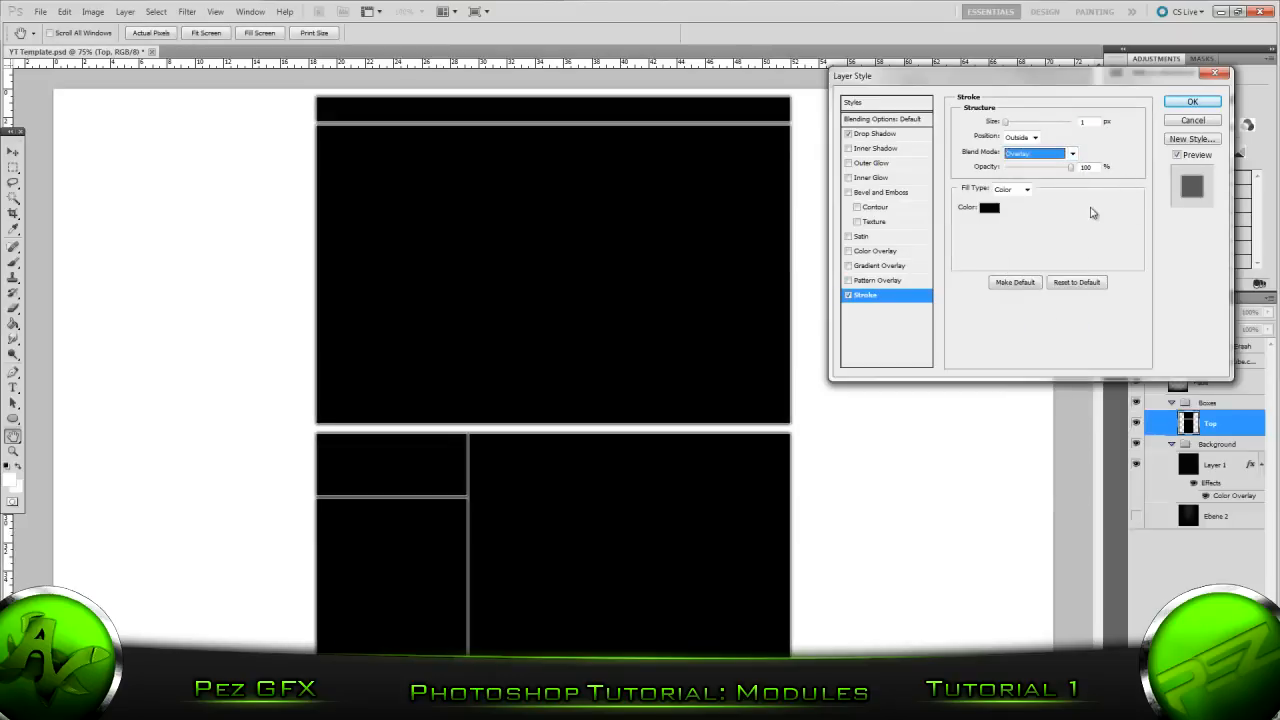
{"action": "left_click", "coordinate": [1074, 228]}
Step: Try the Linear Dodge (Add) blend mode and a dark grey preset gradient as the stroke's fill
{"action": "left_click", "coordinate": [1022, 154]}
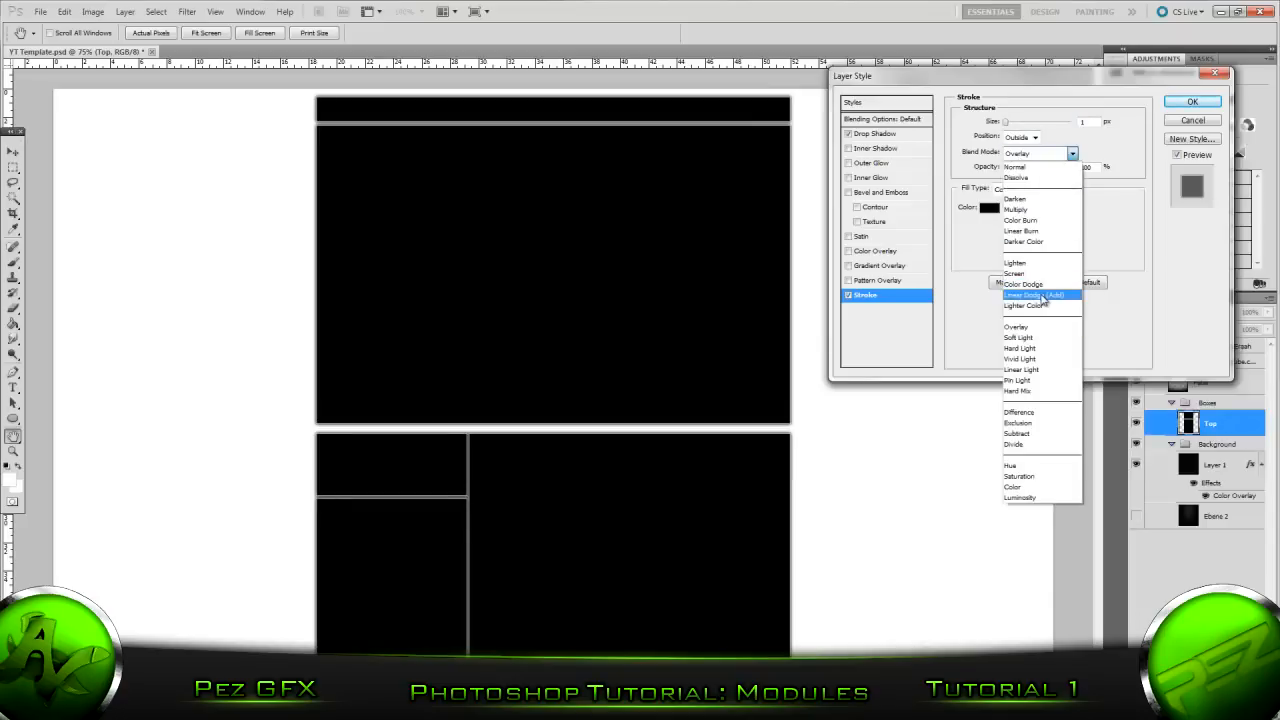
{"action": "left_click", "coordinate": [1033, 295]}
{"action": "left_click", "coordinate": [1016, 190]}
{"action": "left_click", "coordinate": [1014, 212]}
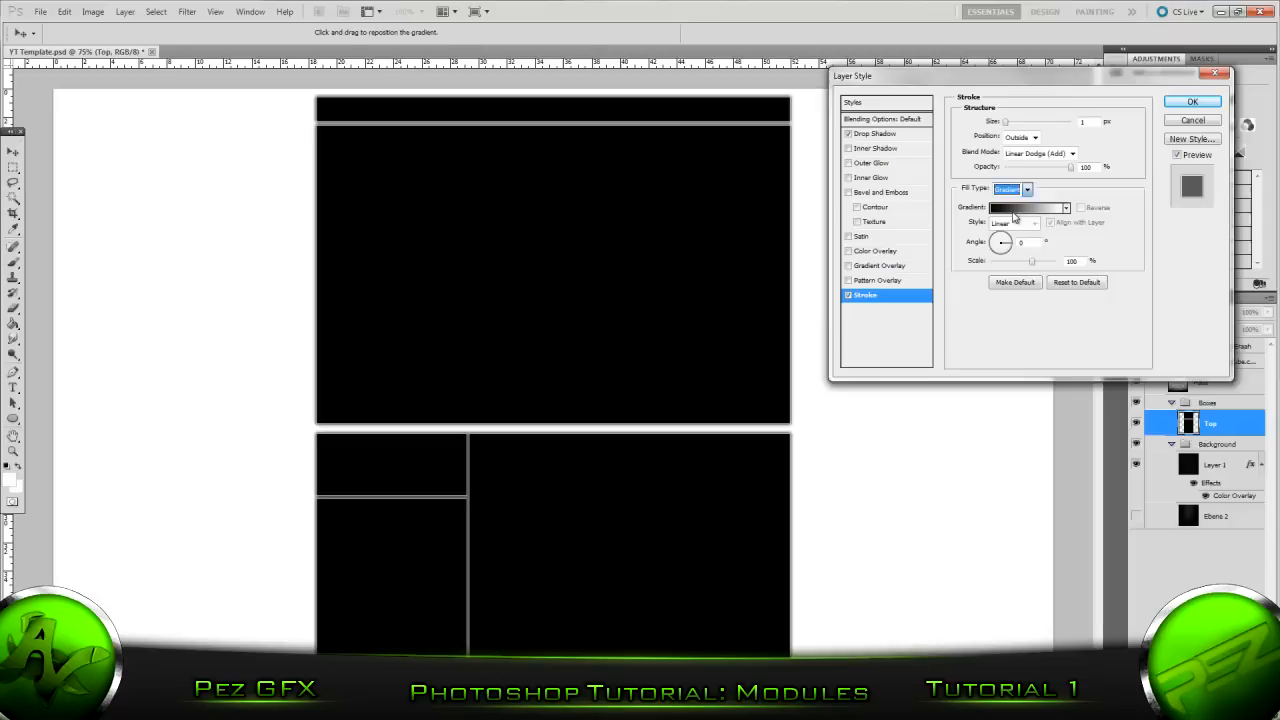
{"action": "left_click", "coordinate": [1020, 210]}
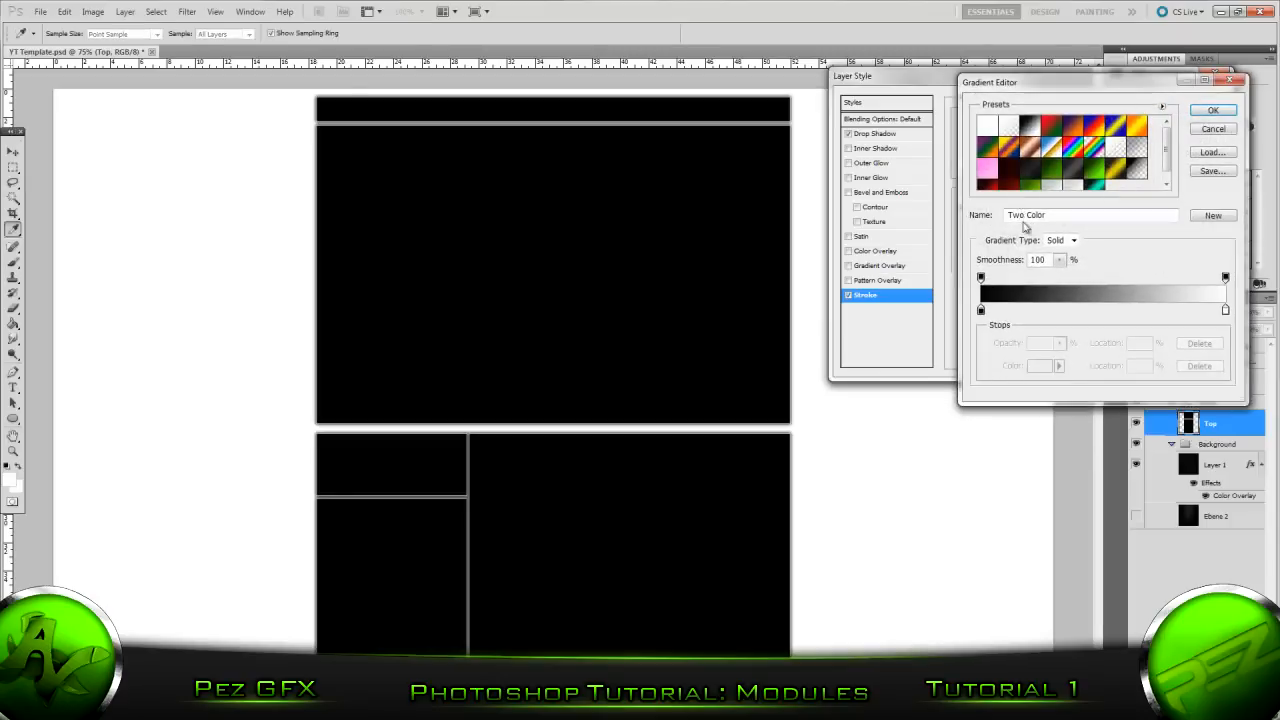
{"action": "left_click", "coordinate": [1092, 175]}
{"action": "left_click", "coordinate": [1075, 180]}
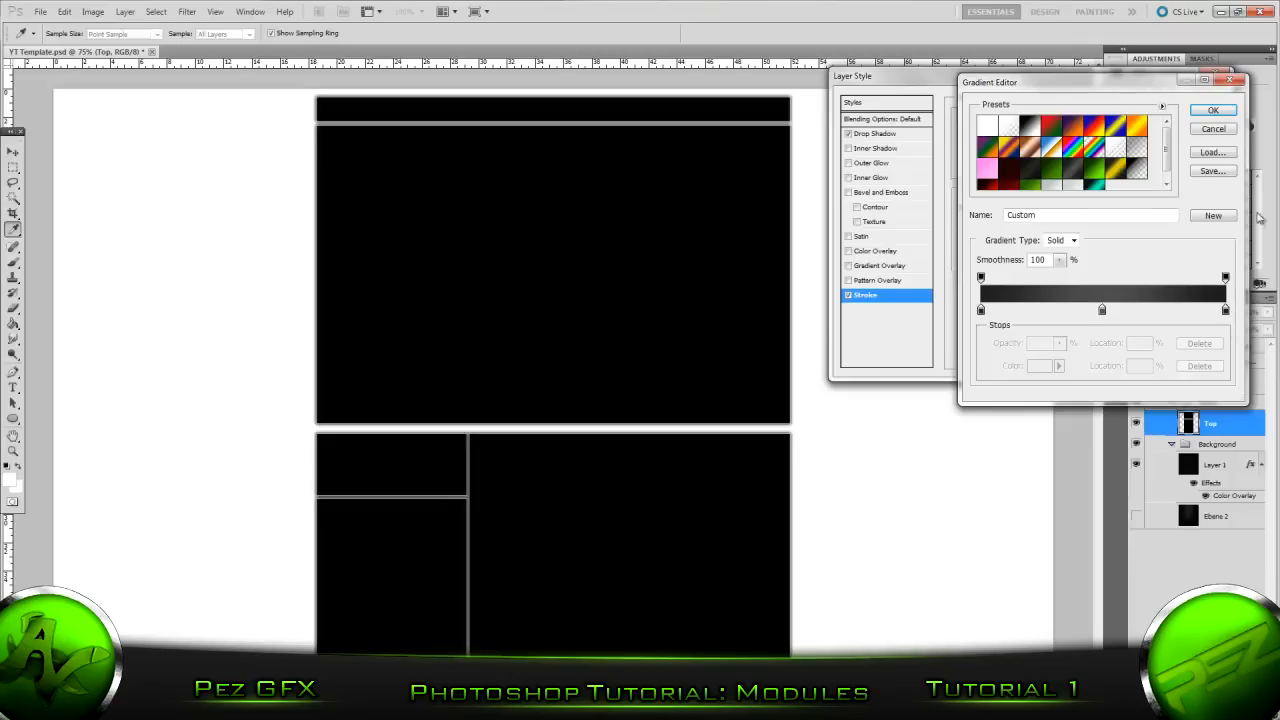
{"action": "left_click", "coordinate": [1210, 112]}
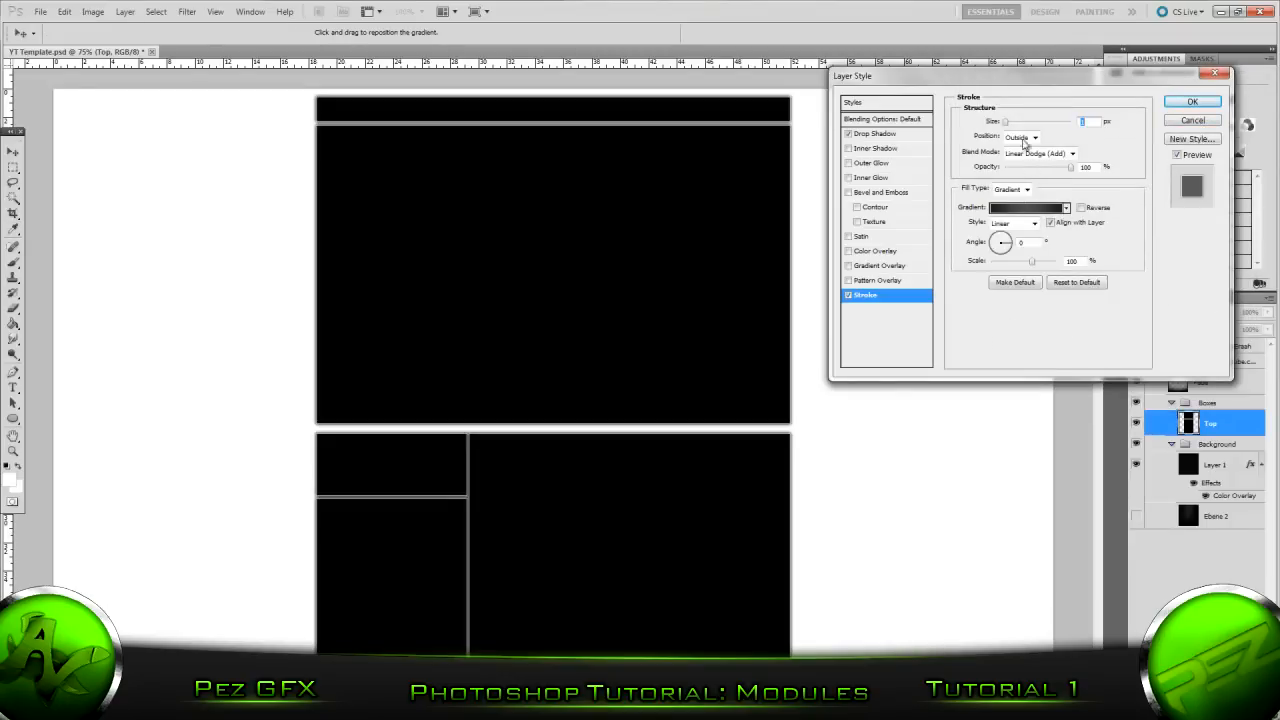
Step: Set the stroke's fill type to Color and its blend mode to Overlay
{"action": "left_click", "coordinate": [1012, 189]}
{"action": "left_click", "coordinate": [1015, 201]}
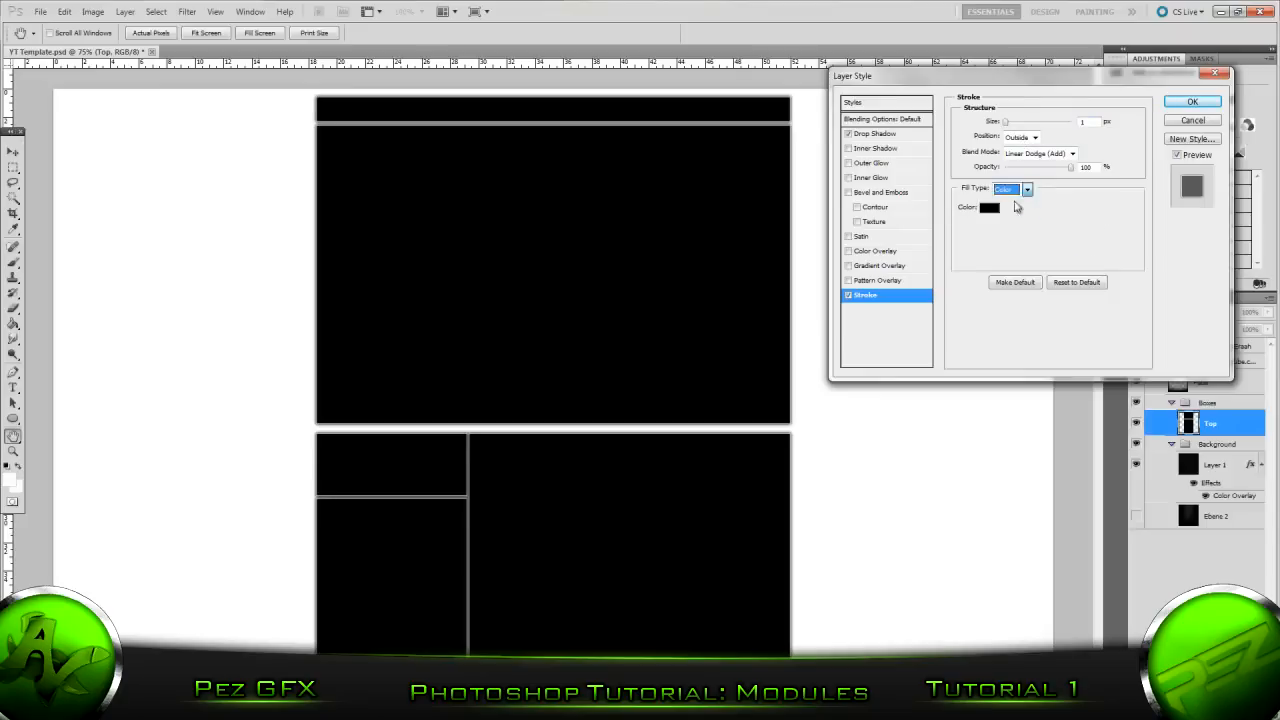
{"action": "left_click", "coordinate": [1040, 153]}
{"action": "left_click", "coordinate": [1048, 330]}
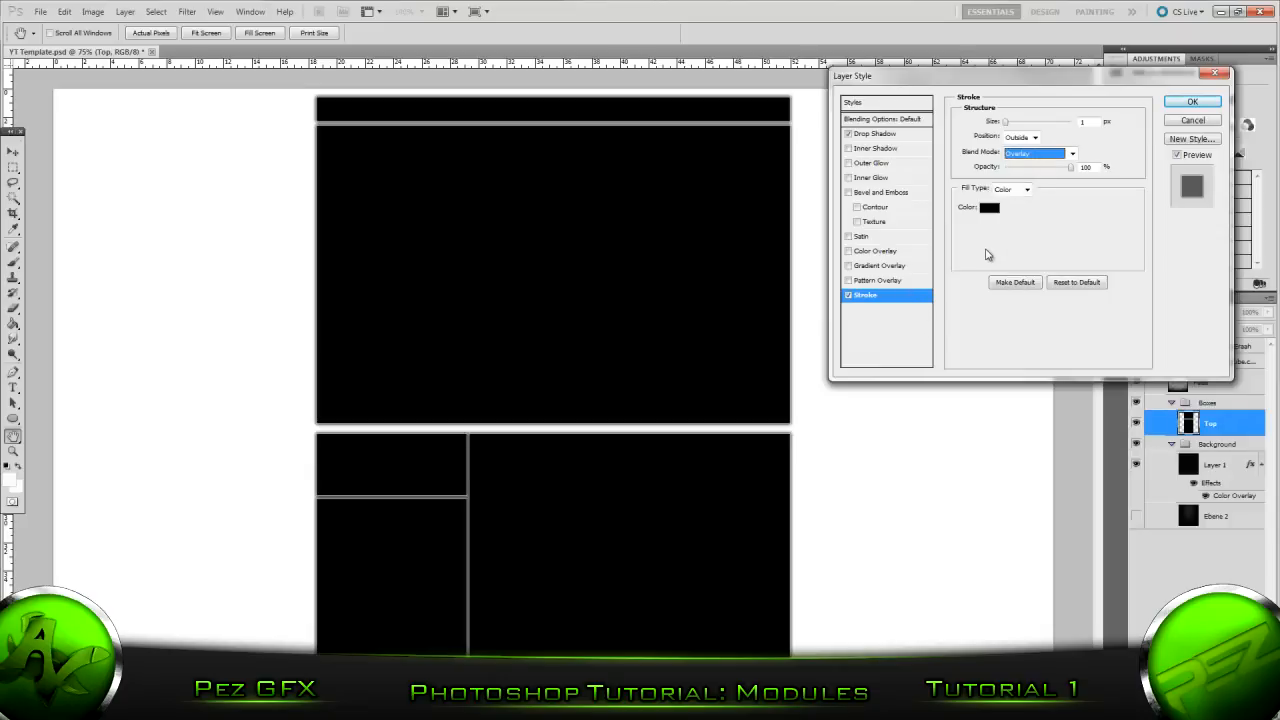
Step: Add a Gradient Overlay effect to the Top layer and set the gradient's white end stop to a near-black grey
{"action": "left_click", "coordinate": [889, 266]}
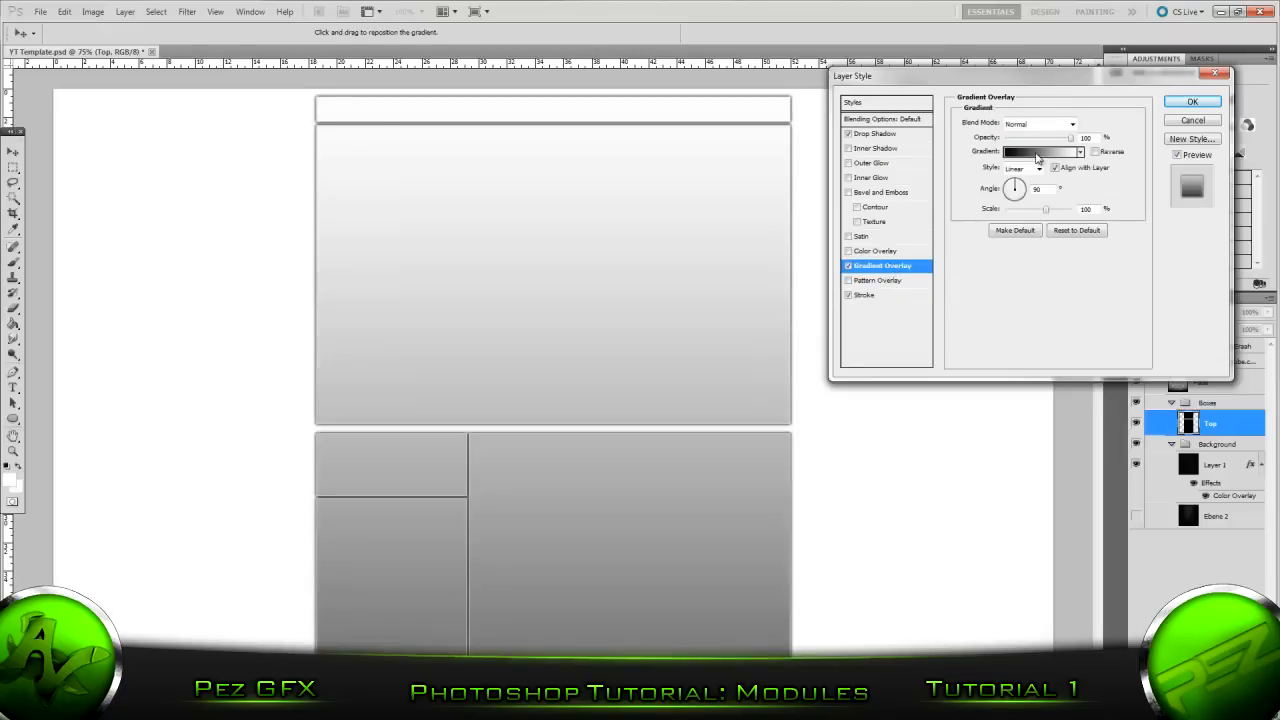
{"action": "left_click", "coordinate": [1038, 152]}
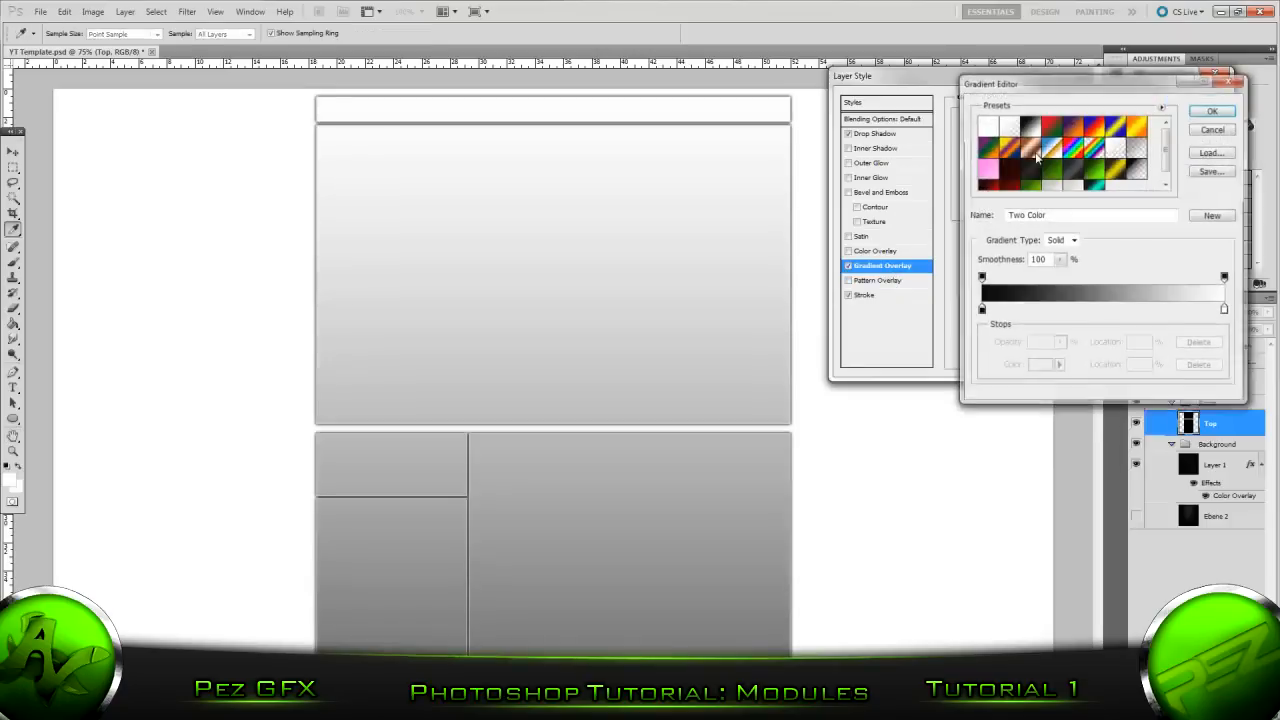
{"action": "double_click", "coordinate": [1226, 311]}
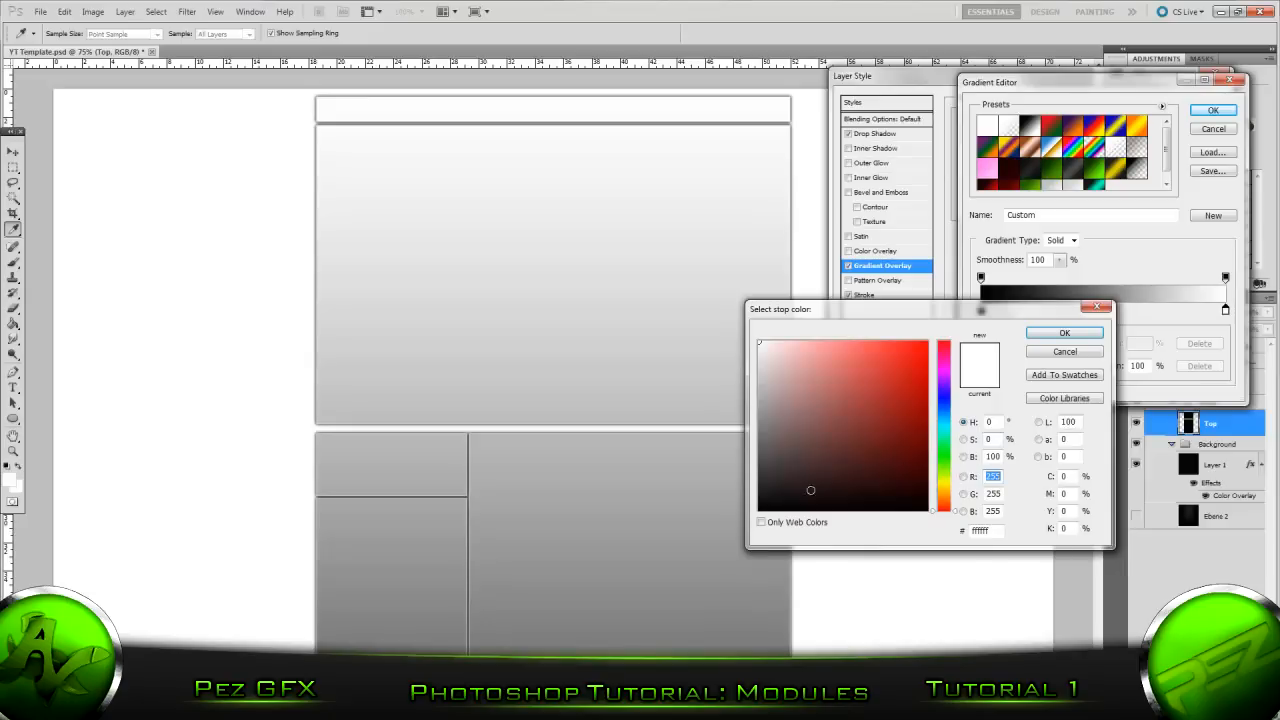
{"action": "left_click", "coordinate": [759, 505]}
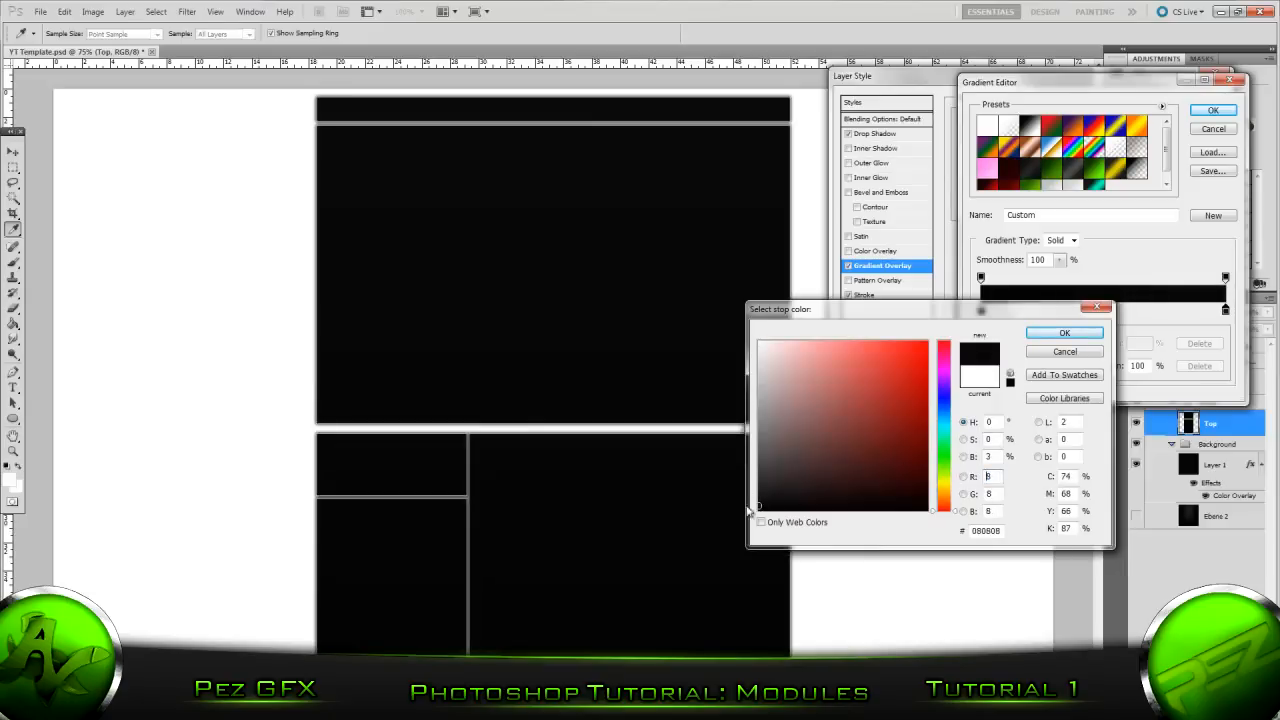
{"action": "left_click_drag", "start_coordinate": [764, 506], "coordinate": [755, 501]}
{"action": "left_click", "coordinate": [1062, 333]}
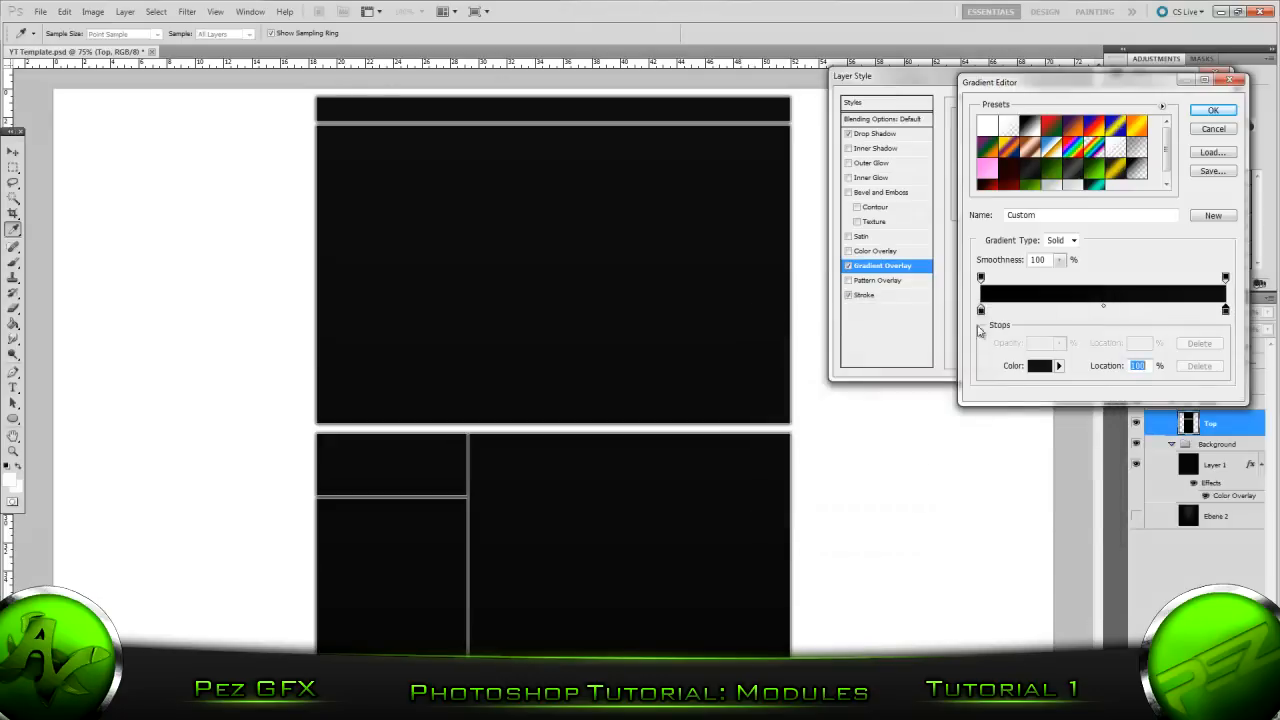
Step: Set the gradient's start stop to #010101 and apply the layer style to the Top layer
{"action": "double_click", "coordinate": [981, 310]}
{"action": "left_click_drag", "start_coordinate": [761, 507], "coordinate": [748, 509]}
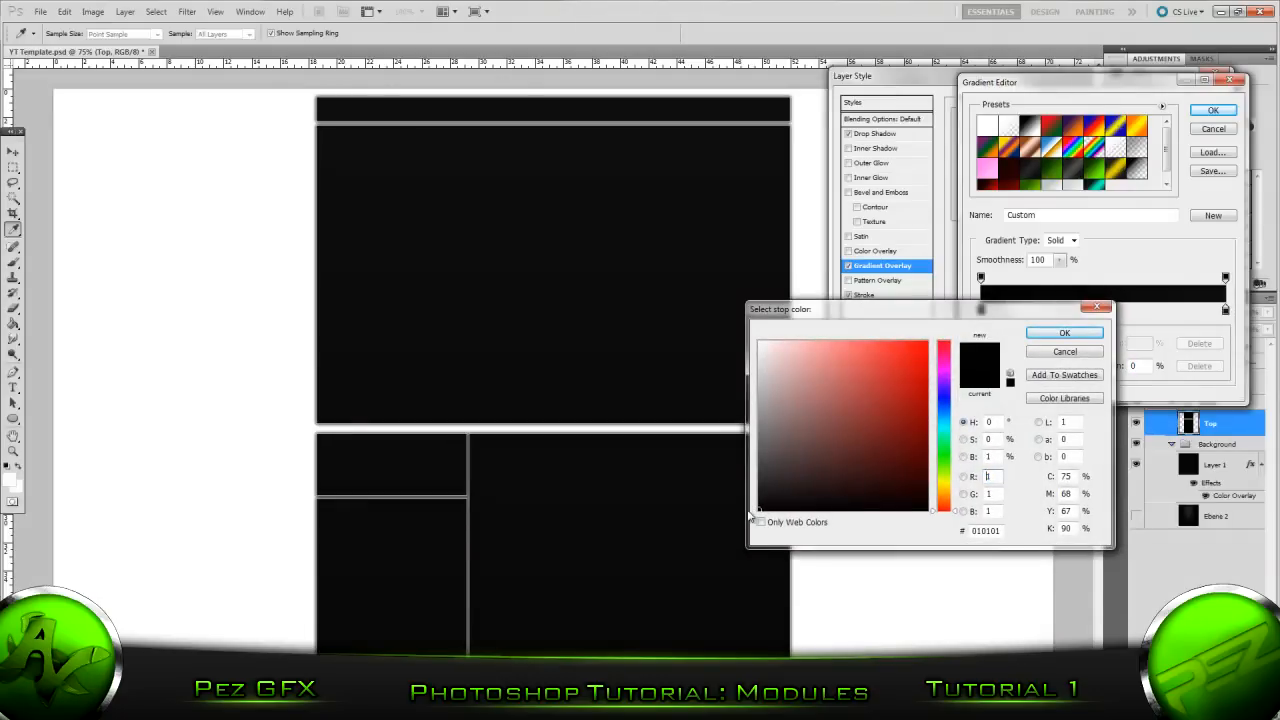
{"action": "left_click", "coordinate": [1064, 333]}
{"action": "left_click", "coordinate": [1203, 112]}
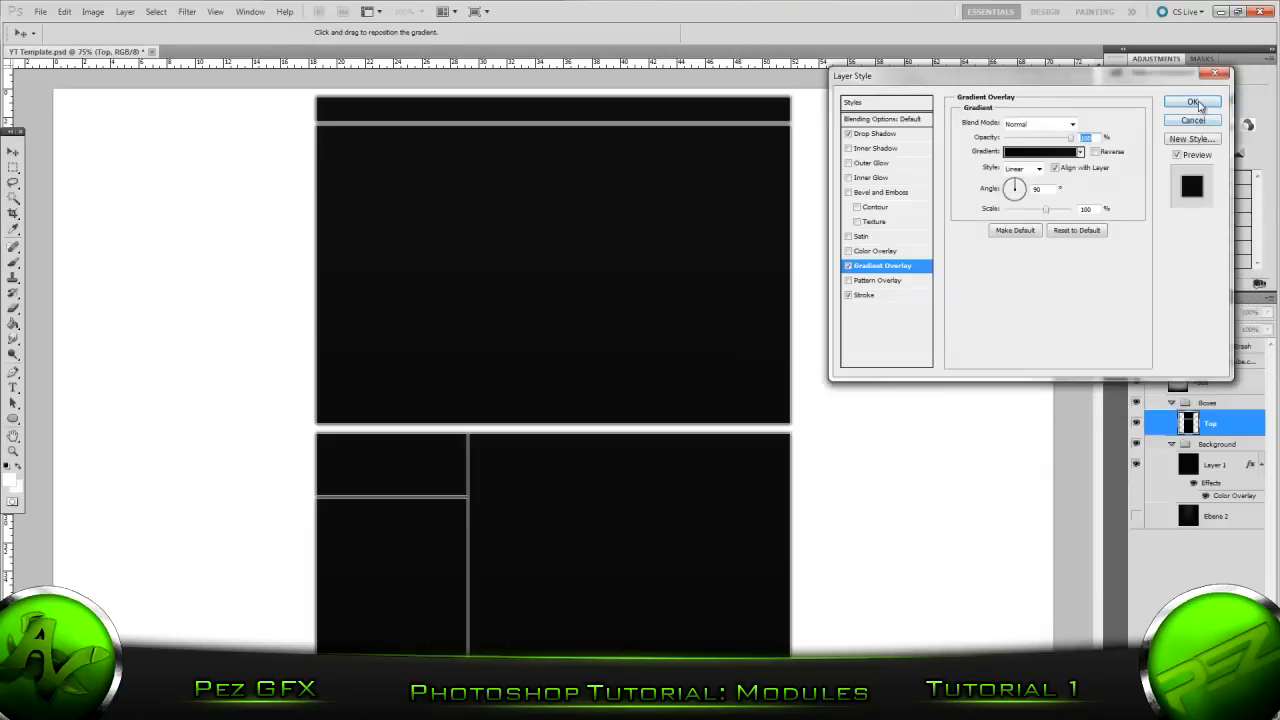
{"action": "left_click", "coordinate": [1192, 102]}
Step: Try turning off the Color Overlay effect on Layer 1 in the Background group and restore it
{"action": "scroll", "coordinate": [906, 329], "scroll_direction": "down", "scroll_amount": 3}
{"action": "scroll", "coordinate": [906, 329], "scroll_direction": "down", "scroll_amount": 4}
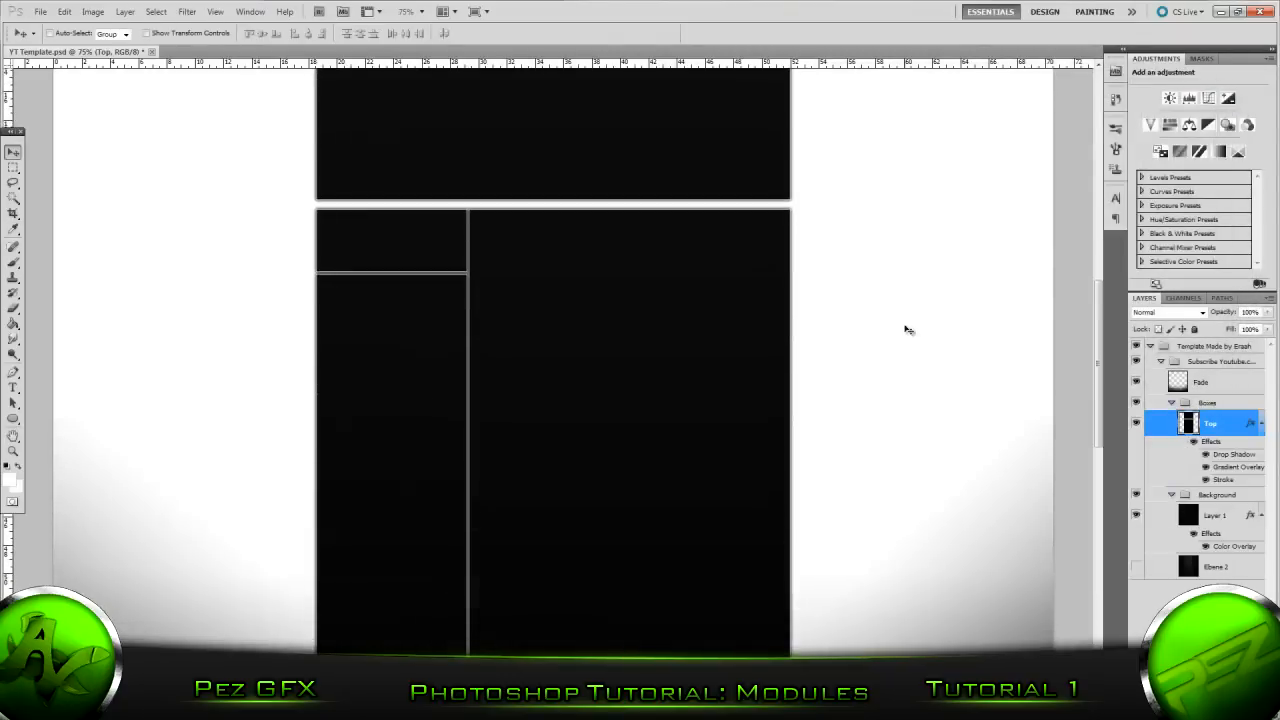
{"action": "scroll", "coordinate": [868, 360], "scroll_direction": "down", "scroll_amount": 2}
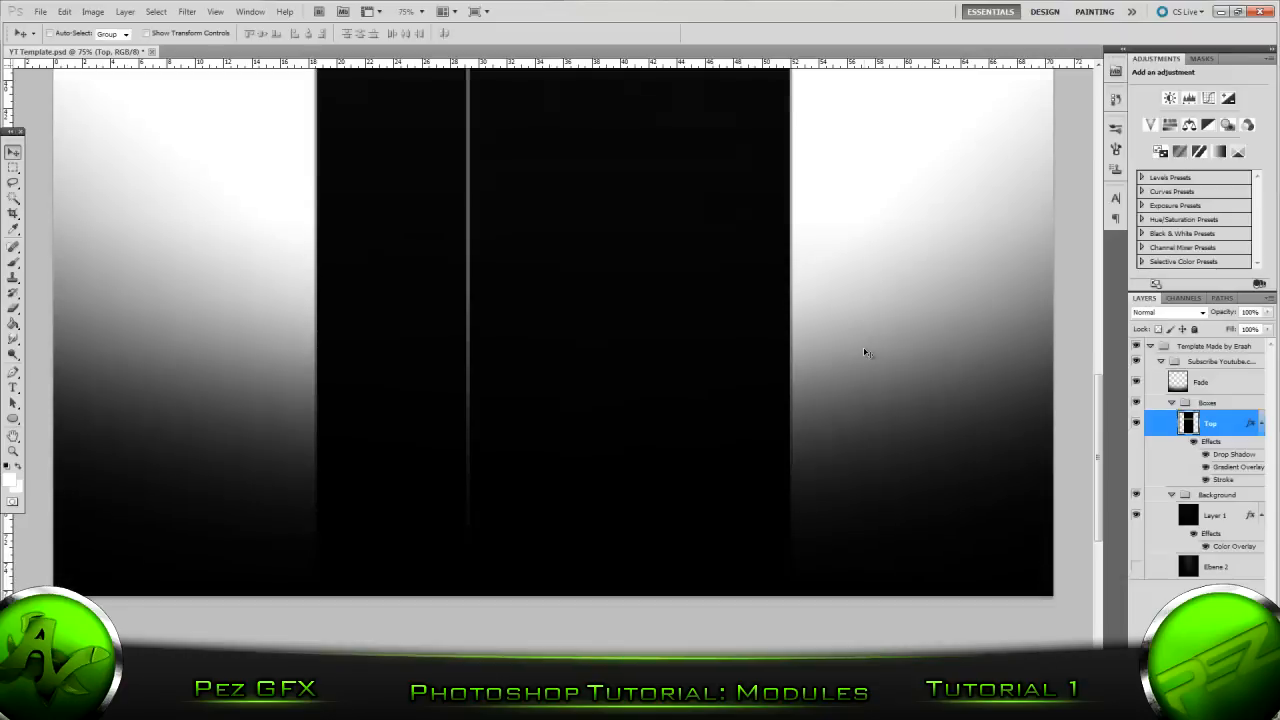
{"action": "scroll", "coordinate": [866, 348], "scroll_direction": "up", "scroll_amount": 8}
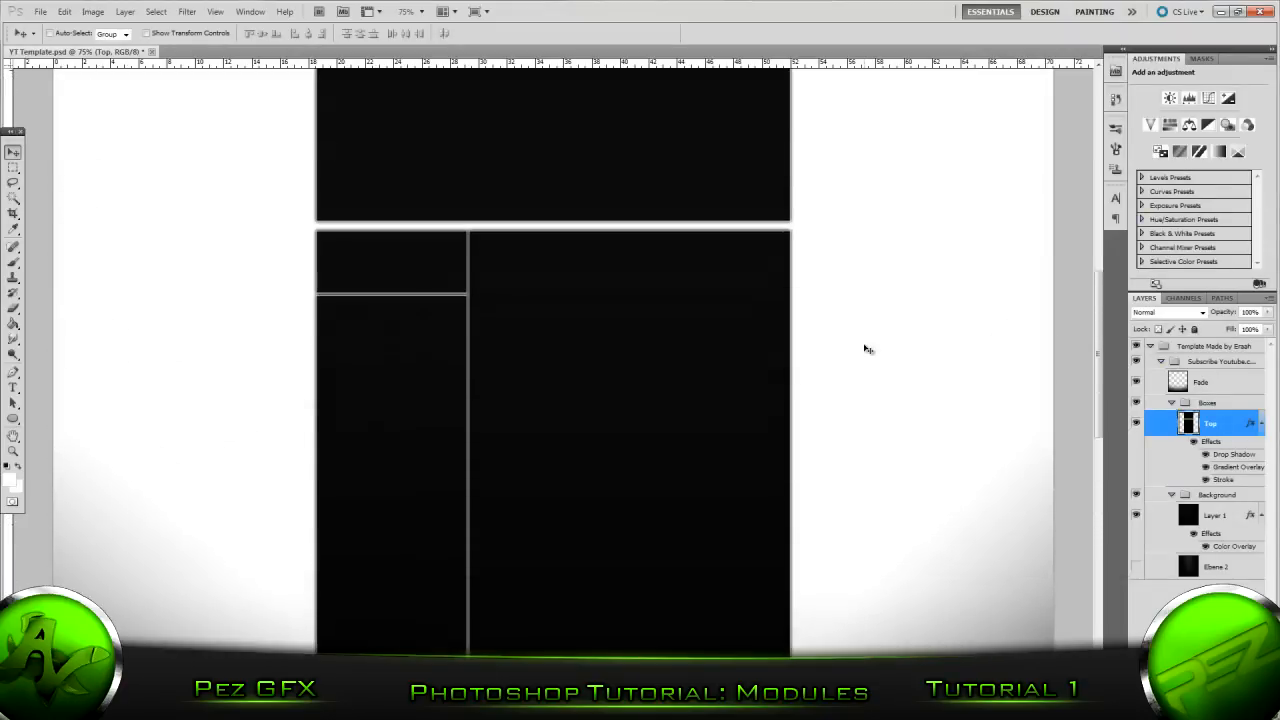
{"action": "left_click", "coordinate": [1206, 517]}
{"action": "double_click", "coordinate": [1232, 515]}
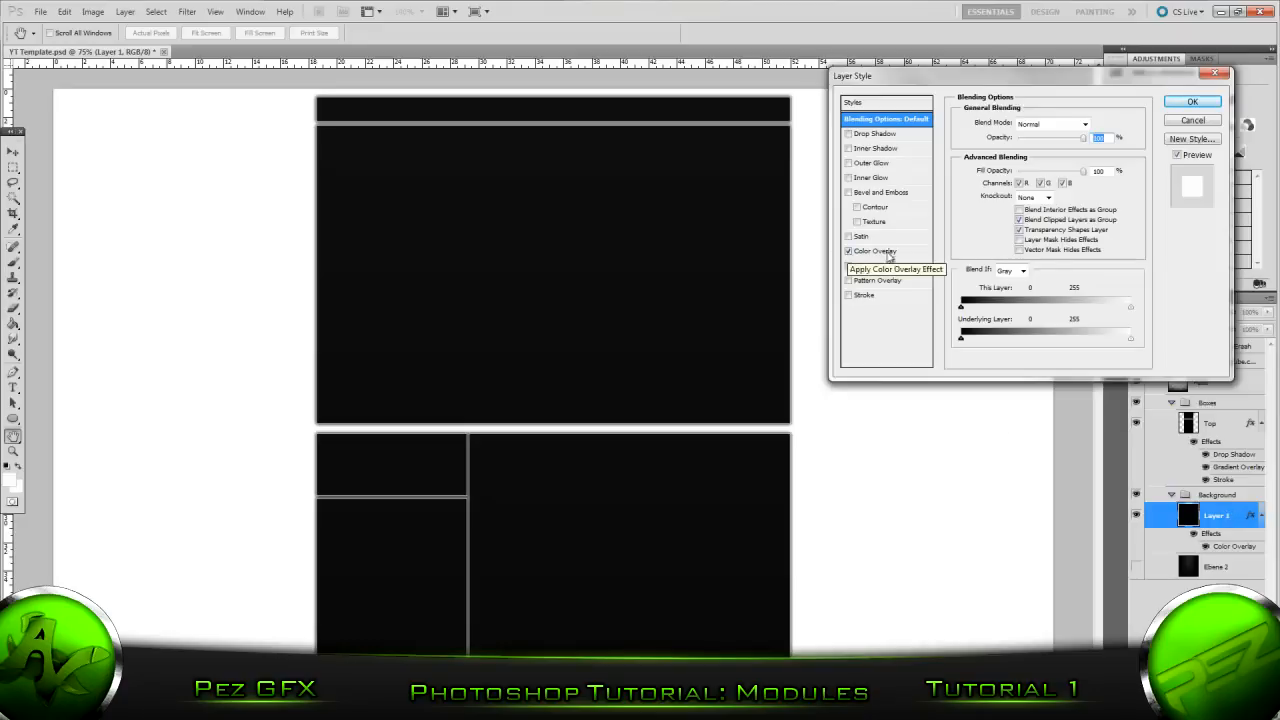
{"action": "left_click", "coordinate": [885, 252]}
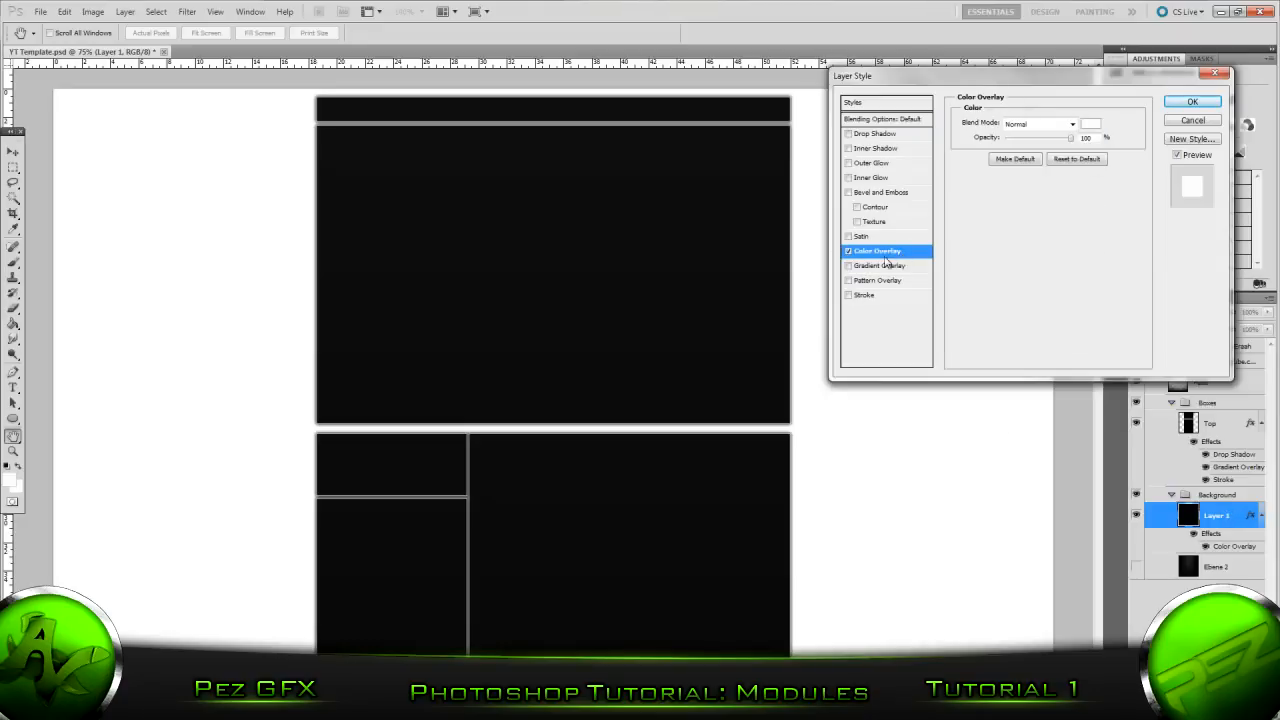
{"action": "left_click", "coordinate": [848, 251]}
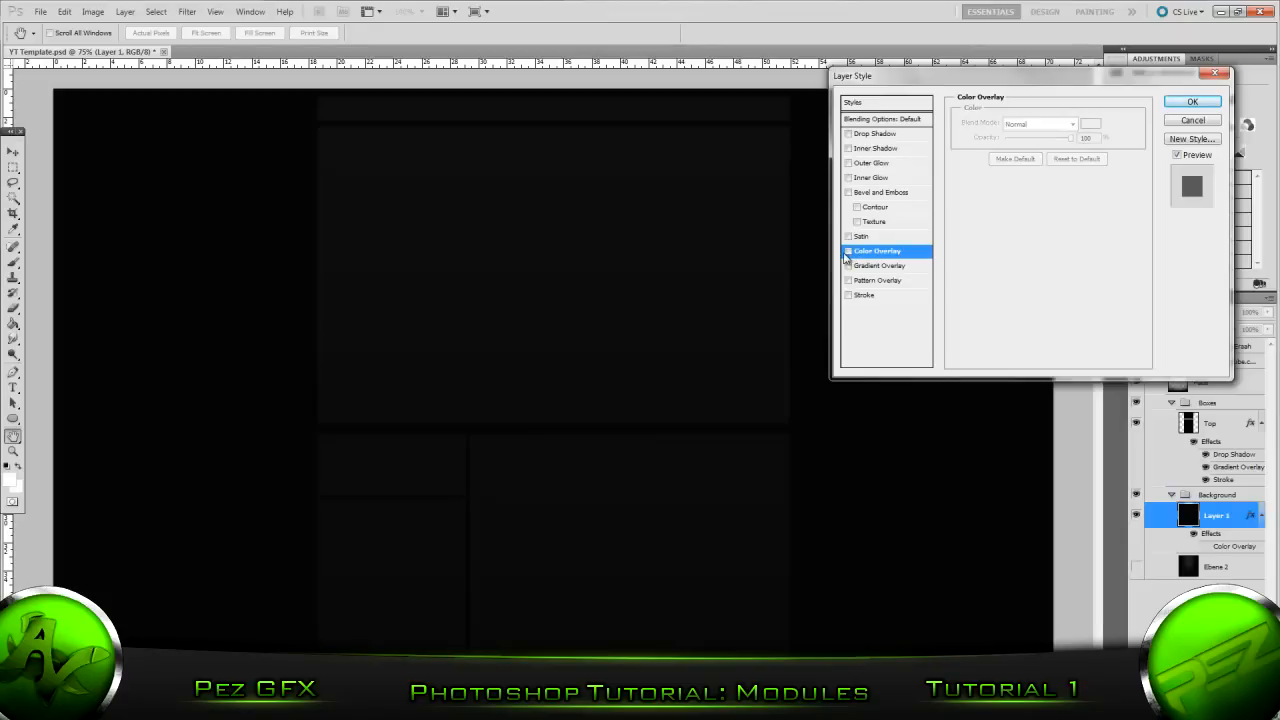
{"action": "left_click", "coordinate": [848, 251]}
{"action": "left_click", "coordinate": [1190, 102]}
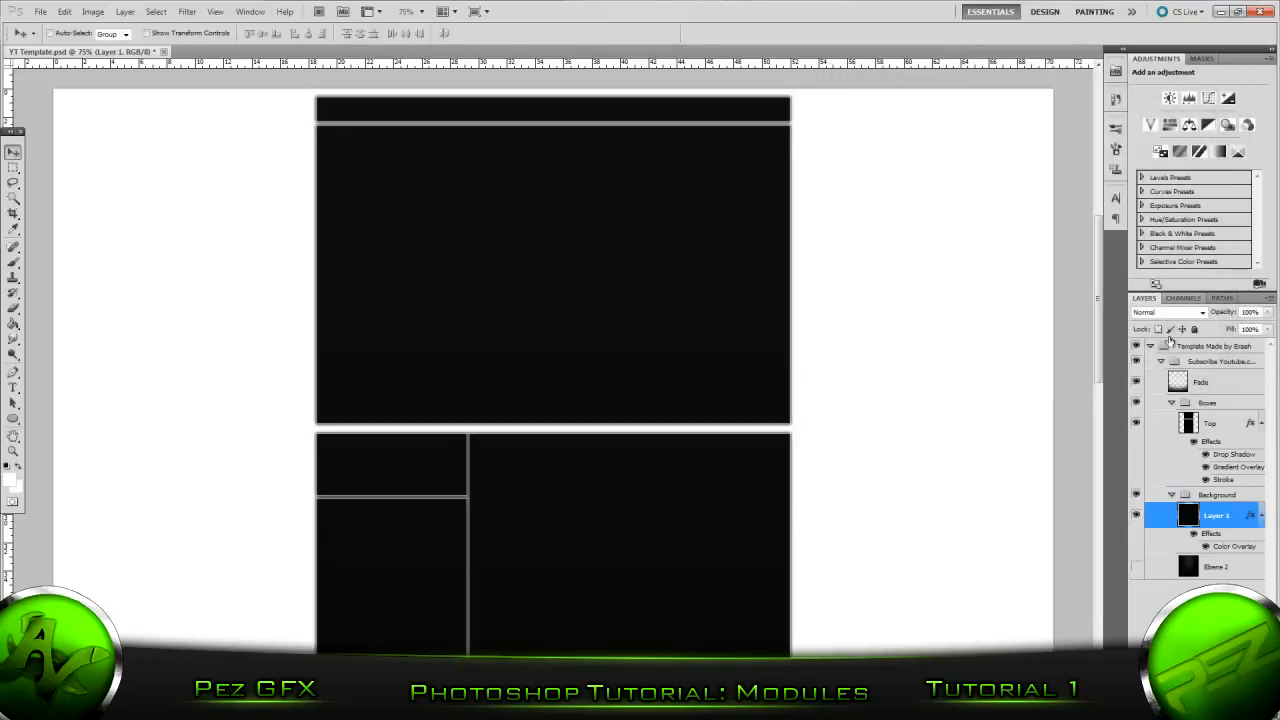
Step: Delete Layer 1 from the Background group and replace it with a new layer filled with the foreground colour #030303
{"action": "key", "text": "Delete"}
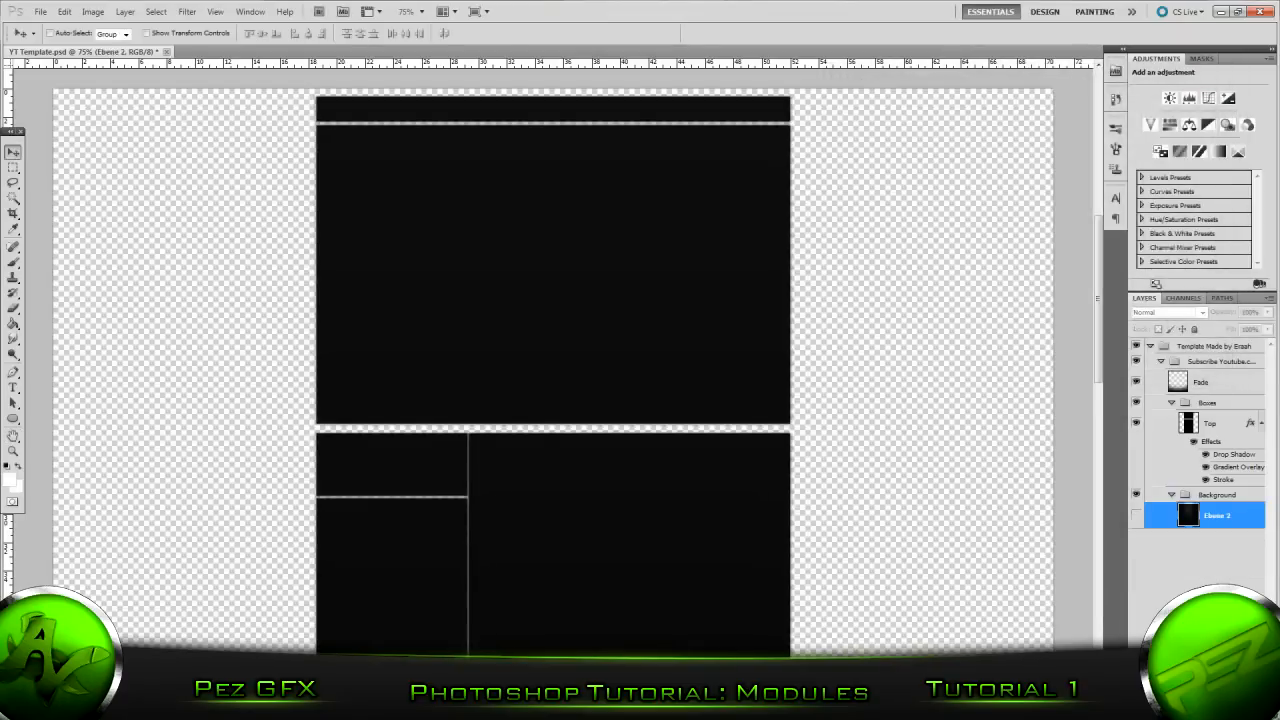
{"action": "key", "text": "ctrl+shift+alt+n"}
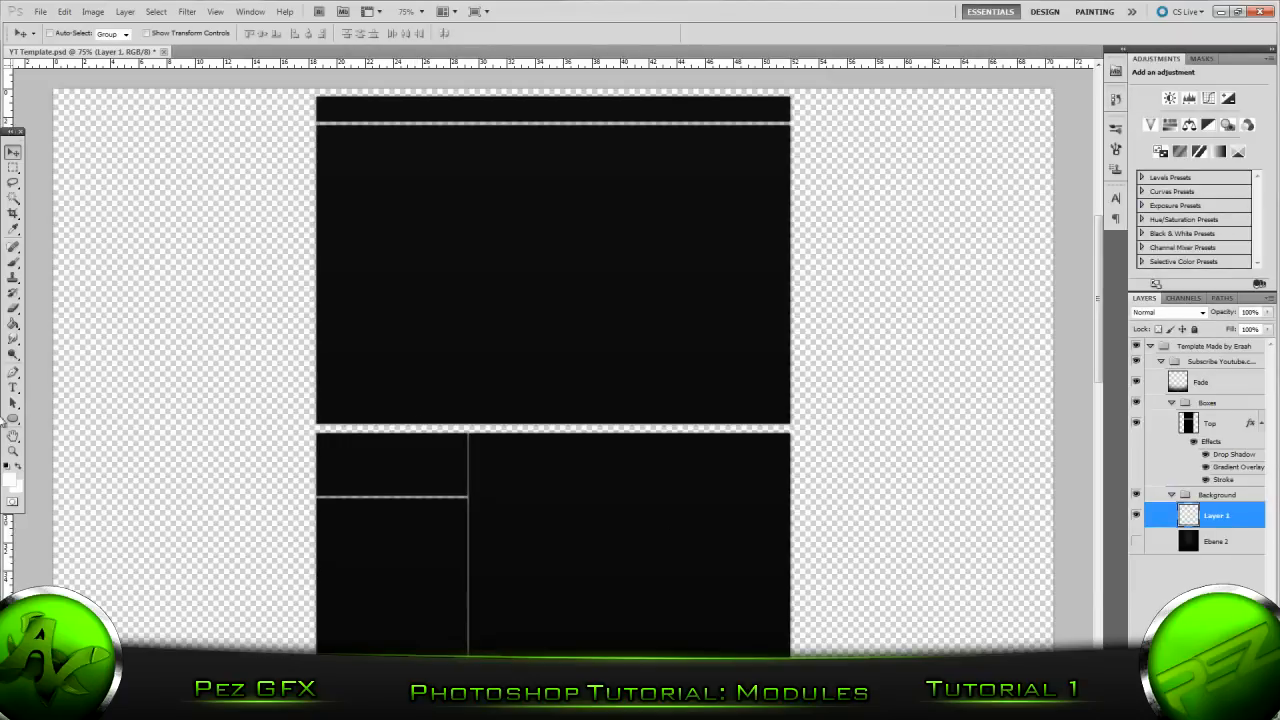
{"action": "key", "text": "i"}
{"action": "left_click", "coordinate": [10, 480]}
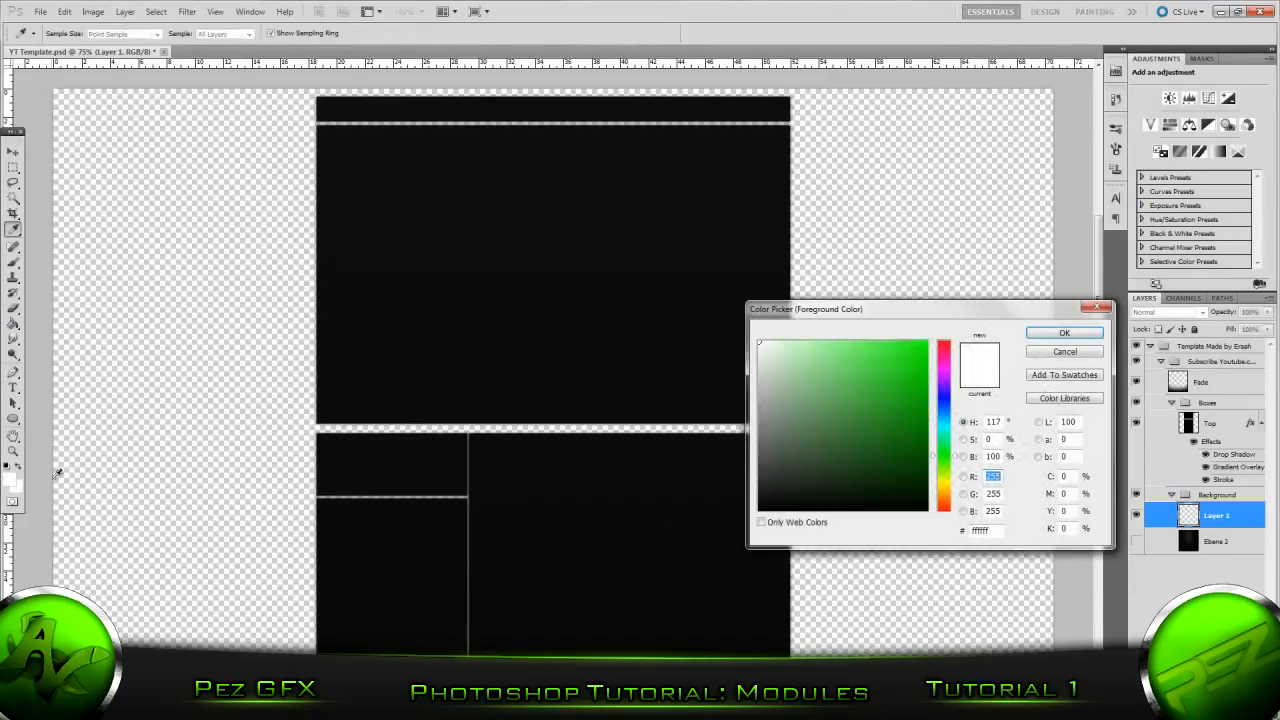
{"action": "left_click_drag", "start_coordinate": [745, 440], "coordinate": [689, 507]}
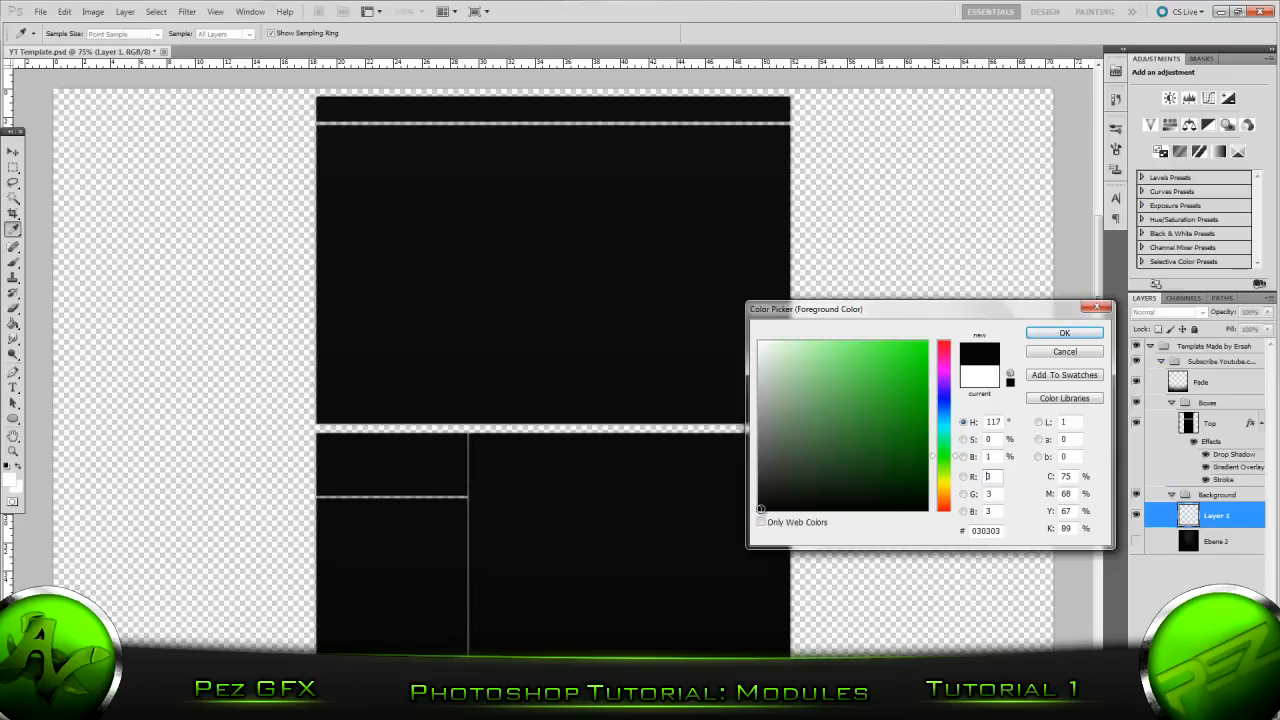
{"action": "left_click", "coordinate": [1044, 335]}
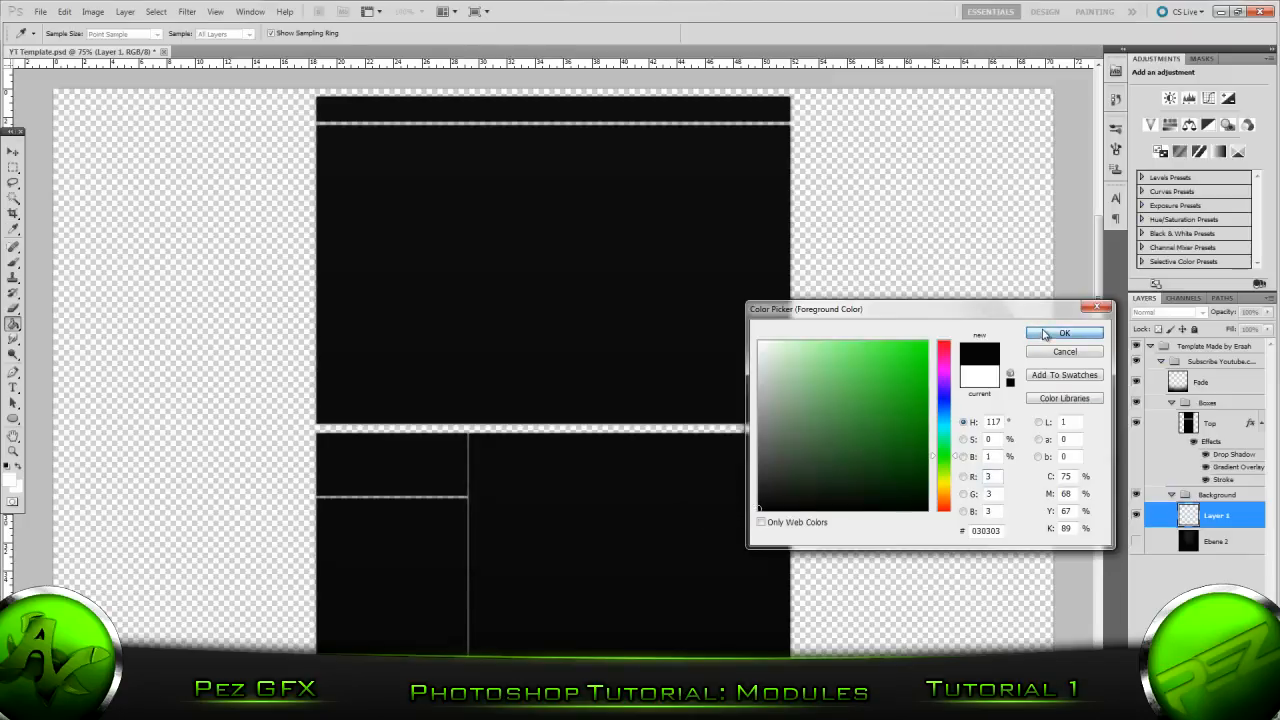
{"action": "left_click", "coordinate": [921, 346]}
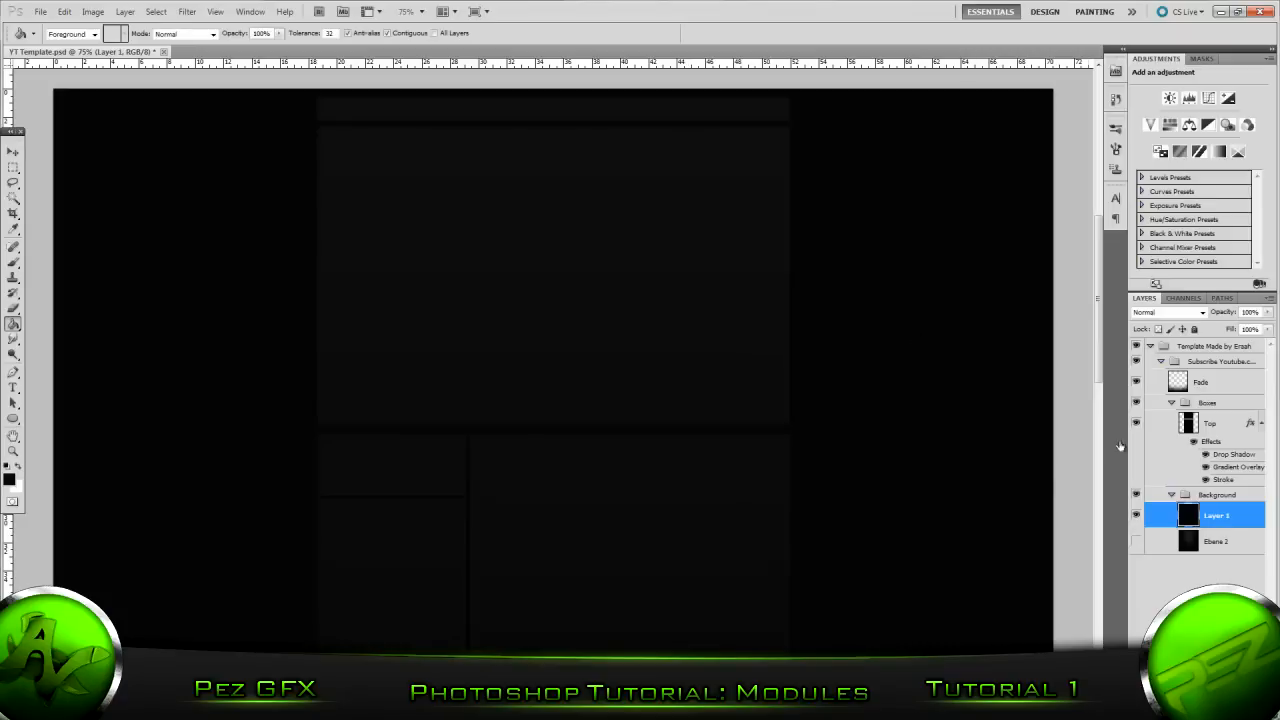
{"action": "left_click", "coordinate": [9, 483]}
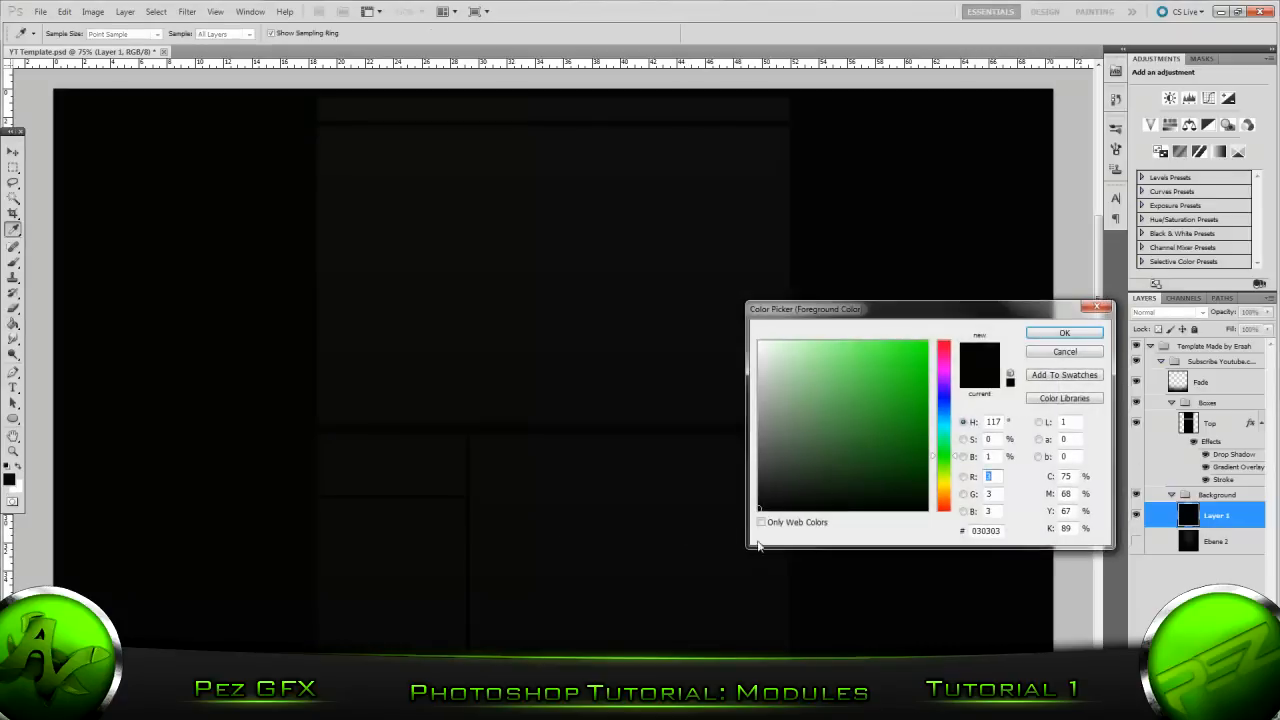
{"action": "left_click", "coordinate": [1063, 333]}
Step: Add a new layer above the black background layer and set the foreground colour to light grey #efefef
{"action": "scroll", "coordinate": [728, 449], "scroll_direction": "down", "scroll_amount": 2}
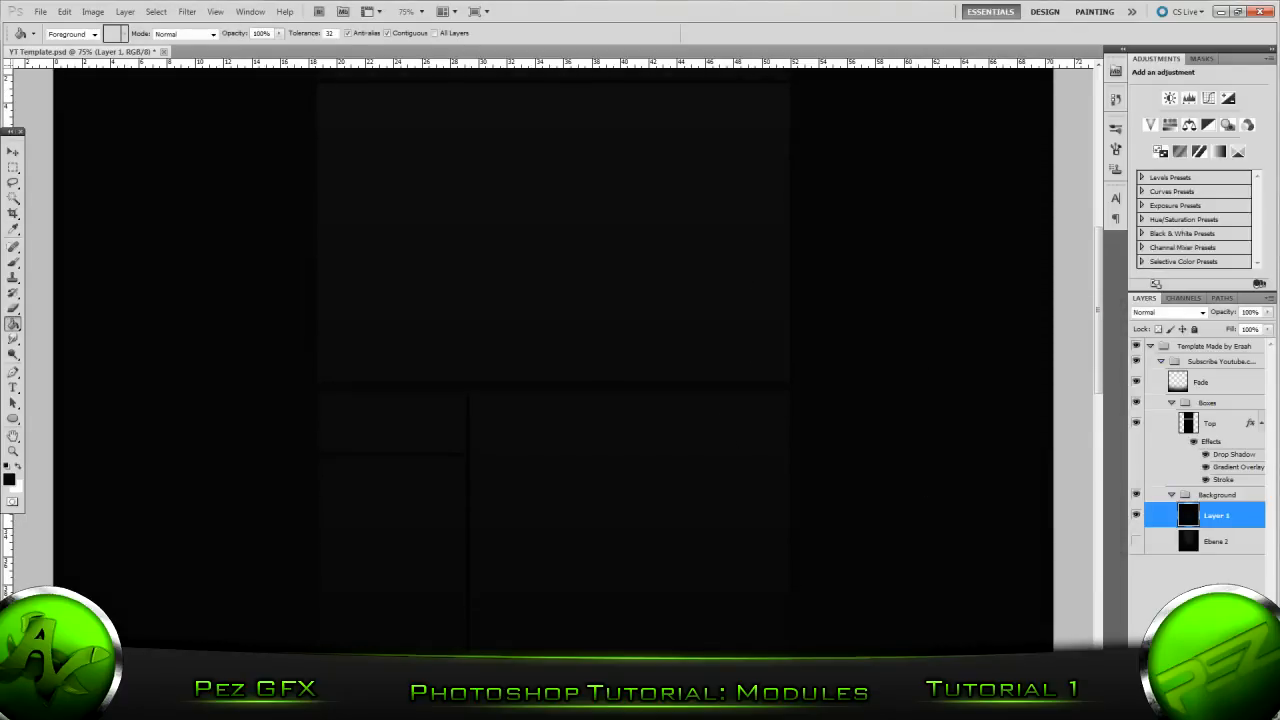
{"action": "key", "text": "ctrl+shift+alt+n"}
{"action": "left_click", "coordinate": [9, 480]}
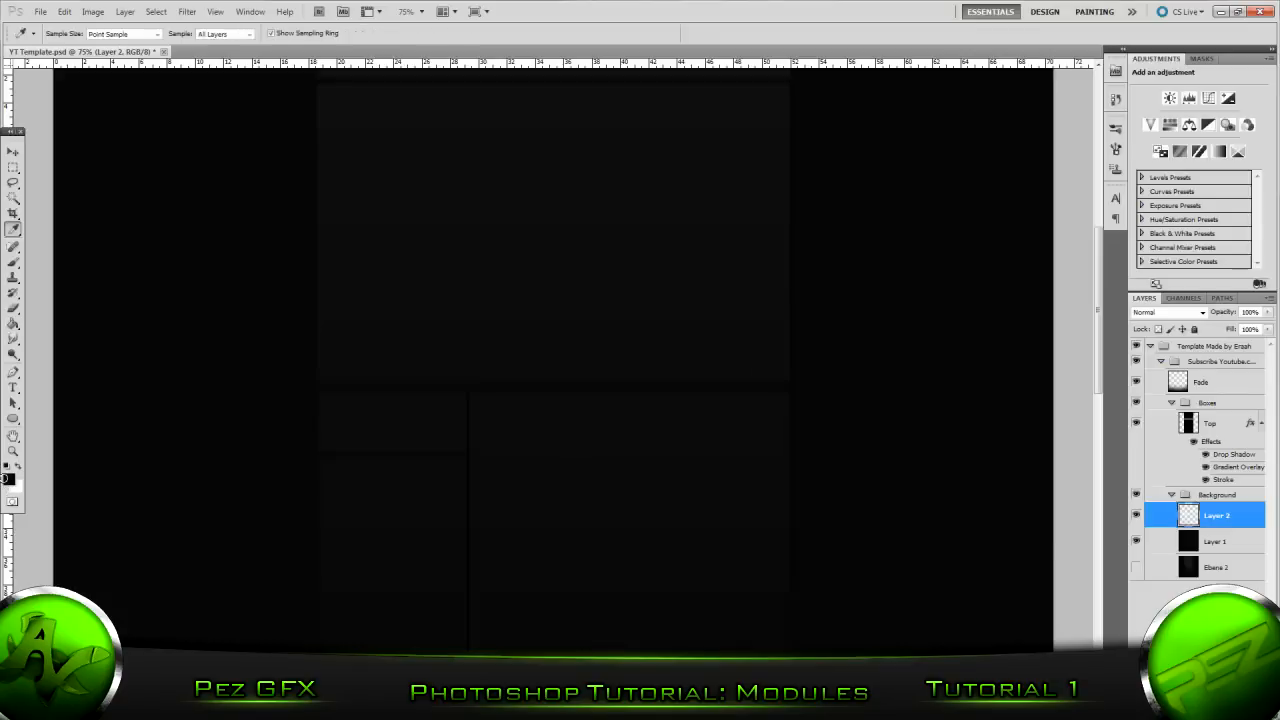
{"action": "left_click_drag", "start_coordinate": [832, 435], "coordinate": [580, 346]}
{"action": "left_click_drag", "start_coordinate": [740, 343], "coordinate": [757, 349]}
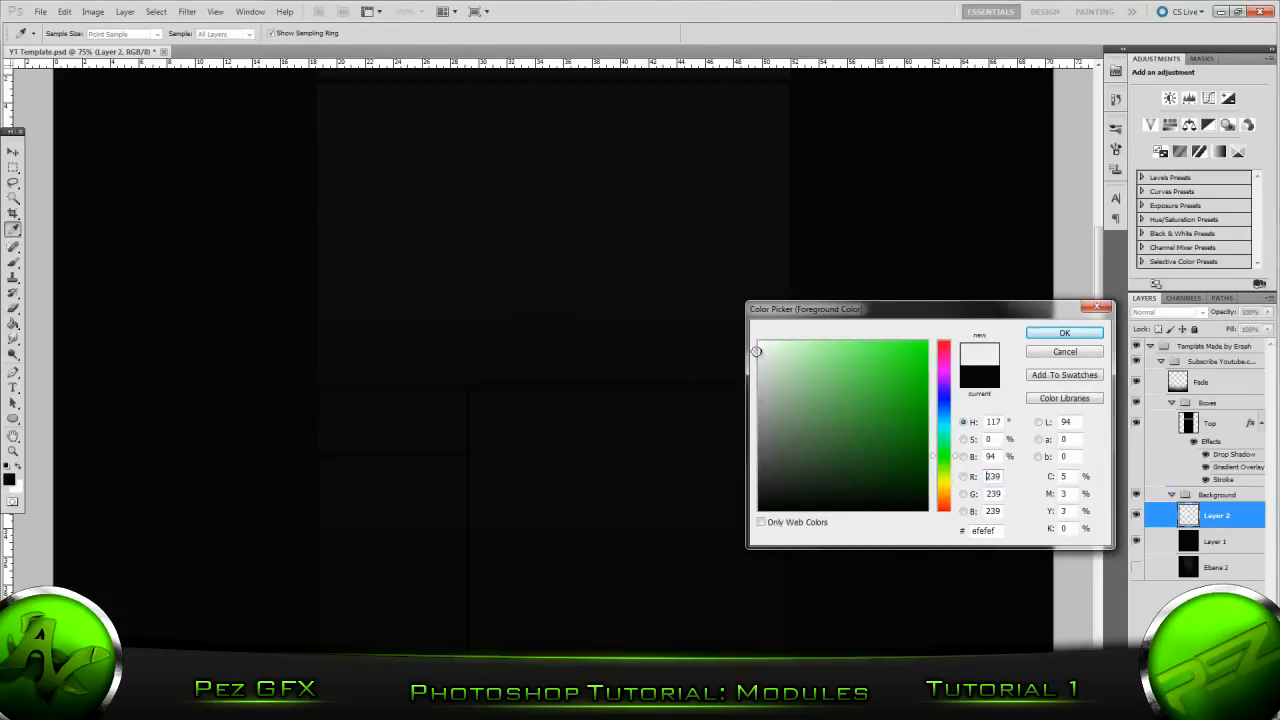
{"action": "left_click", "coordinate": [1056, 337]}
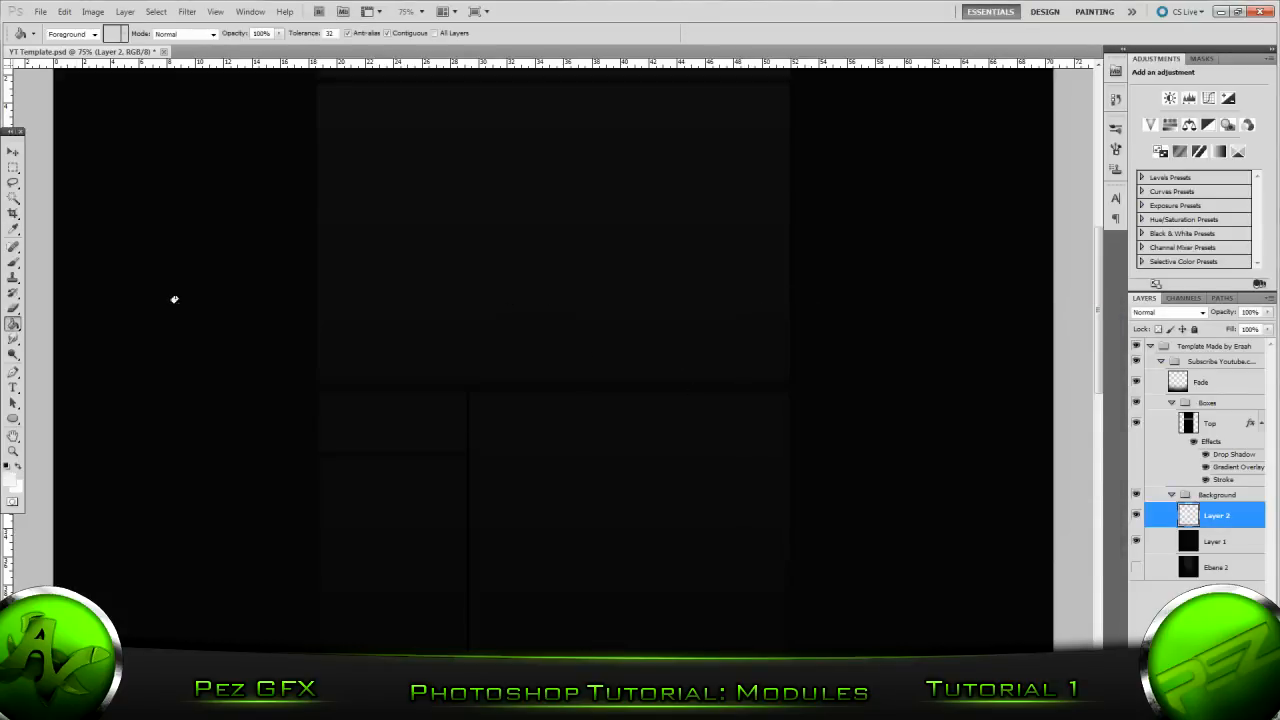
Step: Look over the available brush presets for the Brush tool
{"action": "left_click", "coordinate": [13, 262]}
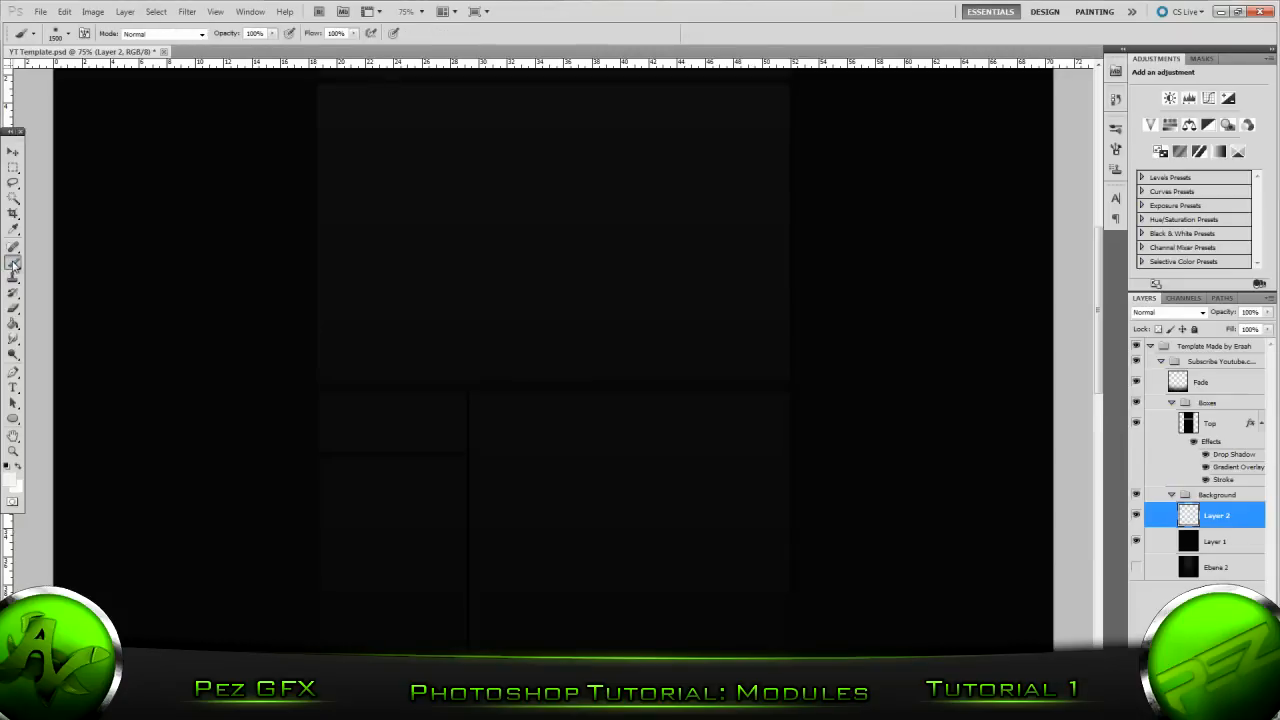
{"action": "left_click", "coordinate": [68, 34]}
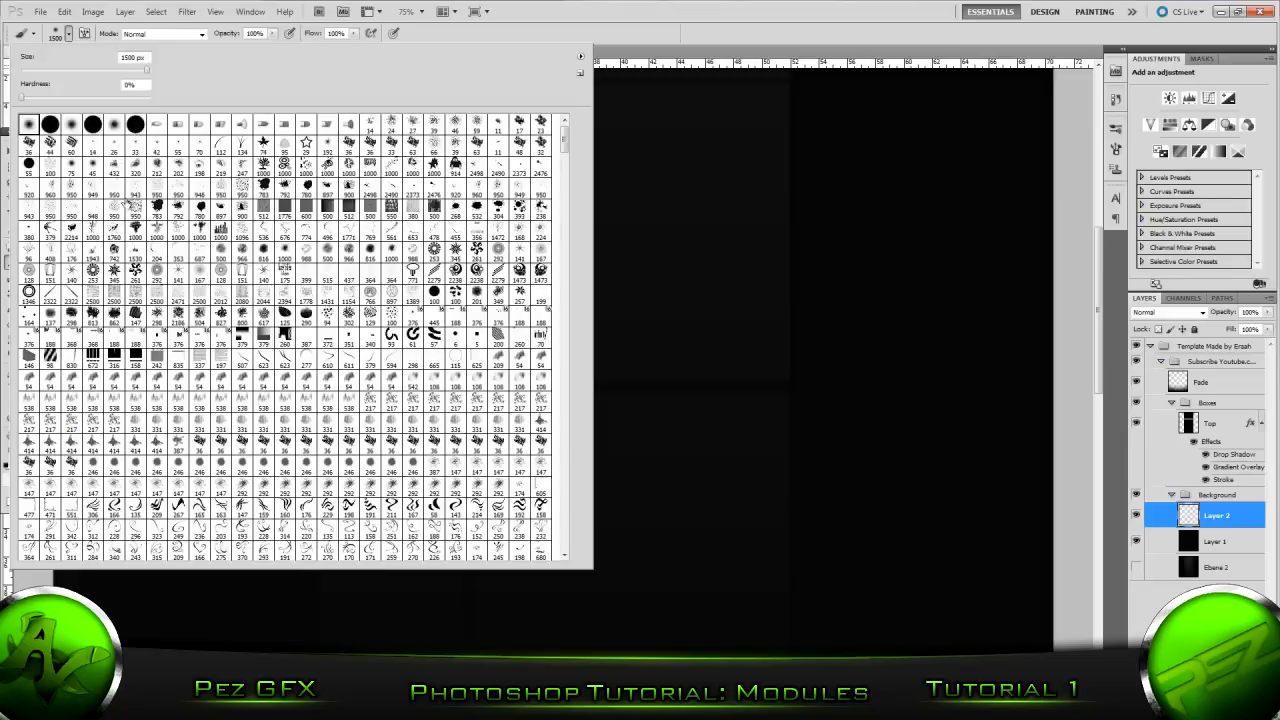
{"action": "left_click", "coordinate": [69, 36]}
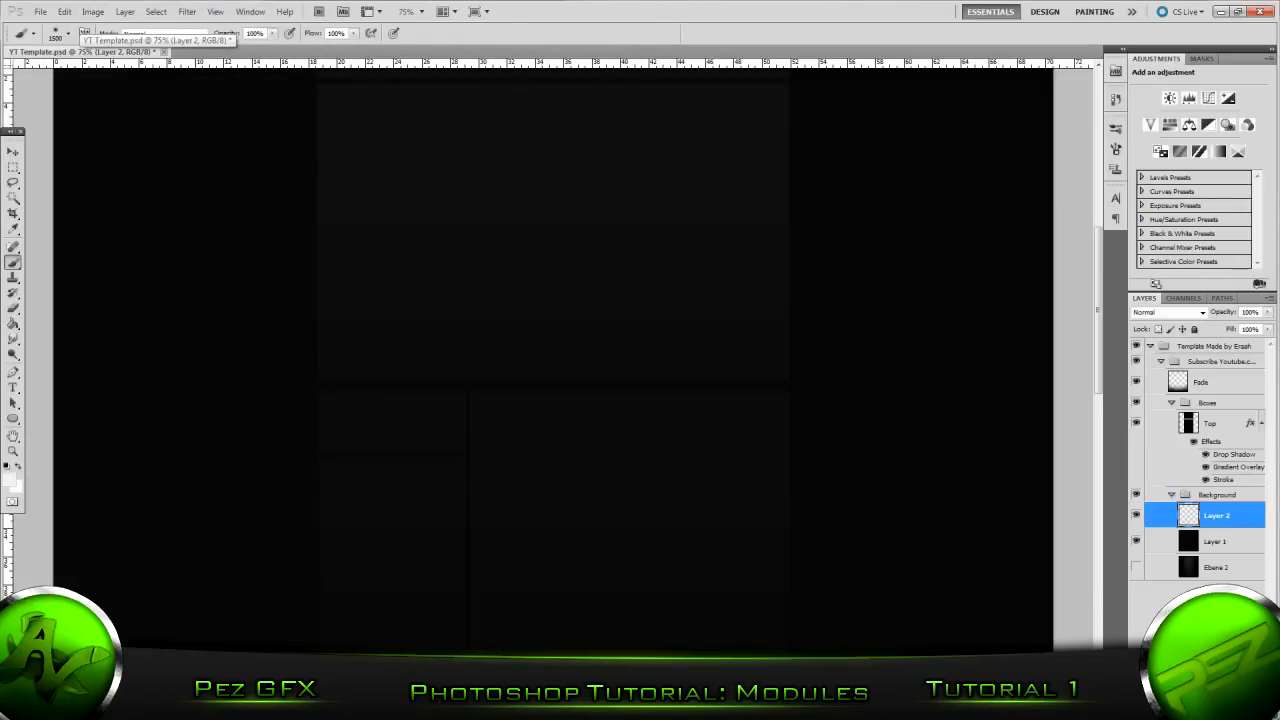
Step: Try a Violet, Orange linear gradient on Layer 2 from the middle of the boxes to the canvas's upper-right corner, and undo it
{"action": "left_click", "coordinate": [13, 325]}
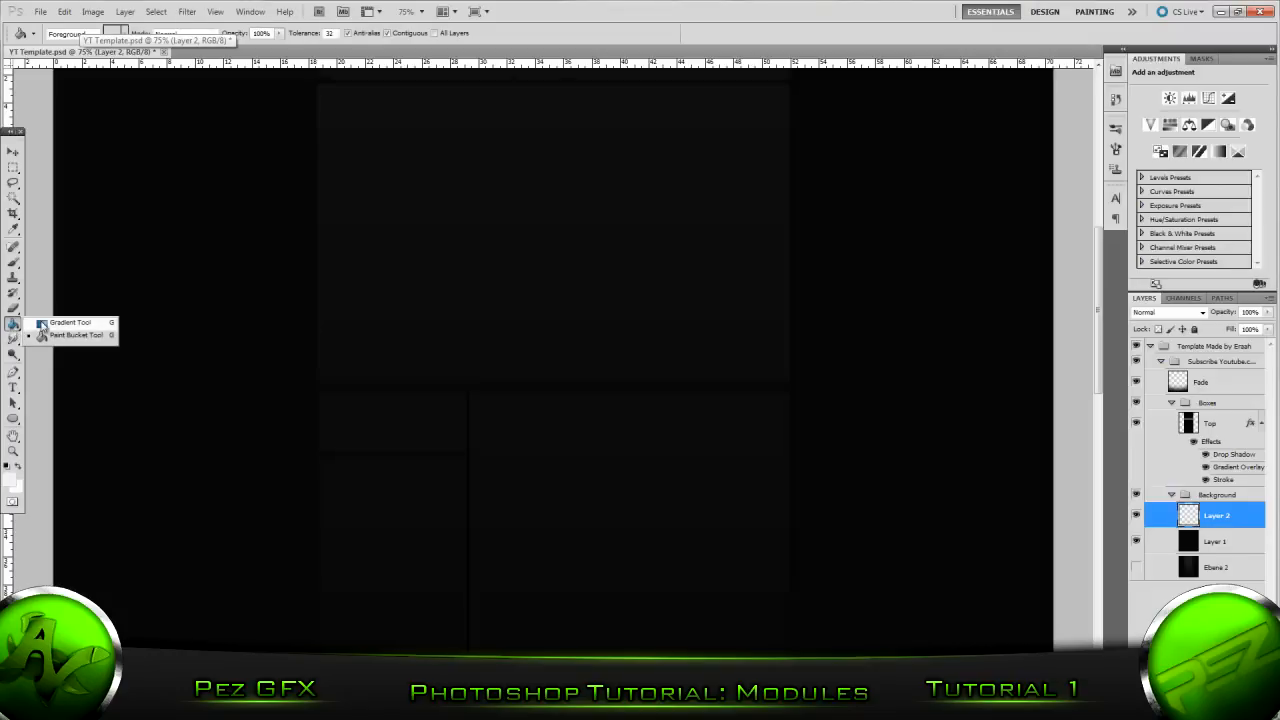
{"action": "left_click", "coordinate": [42, 323]}
{"action": "left_click", "coordinate": [78, 36]}
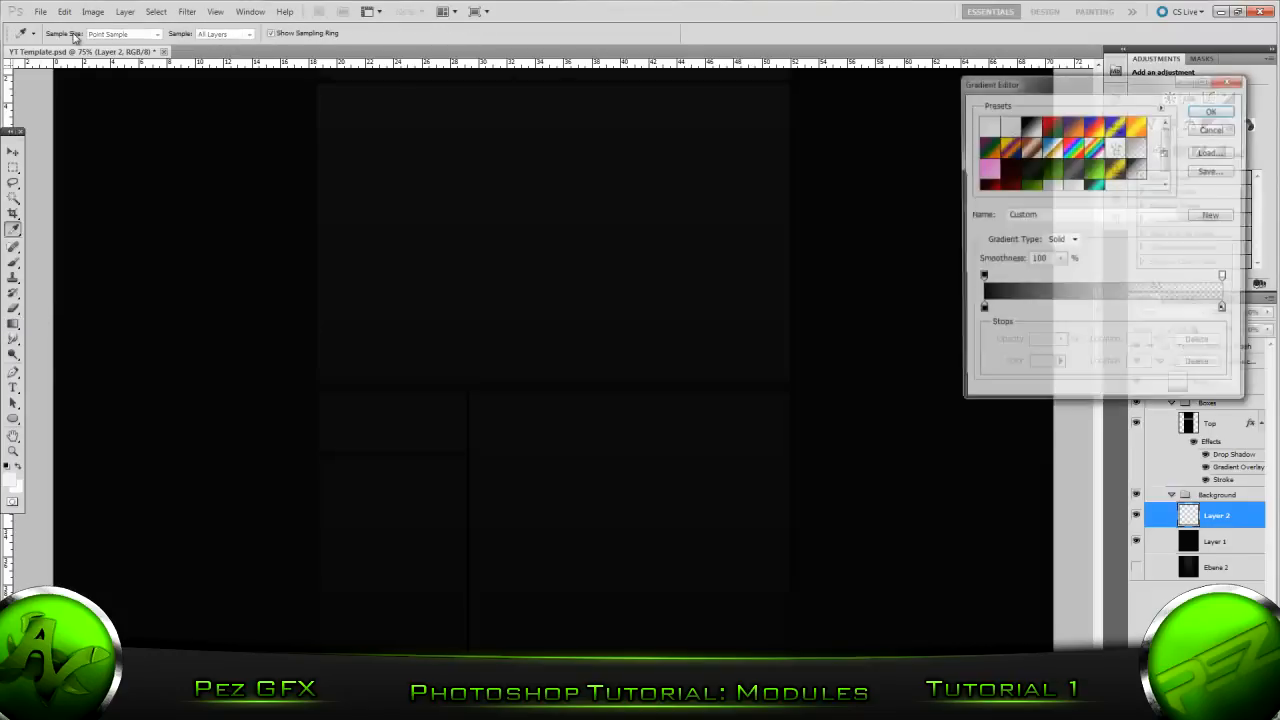
{"action": "left_click", "coordinate": [1074, 126]}
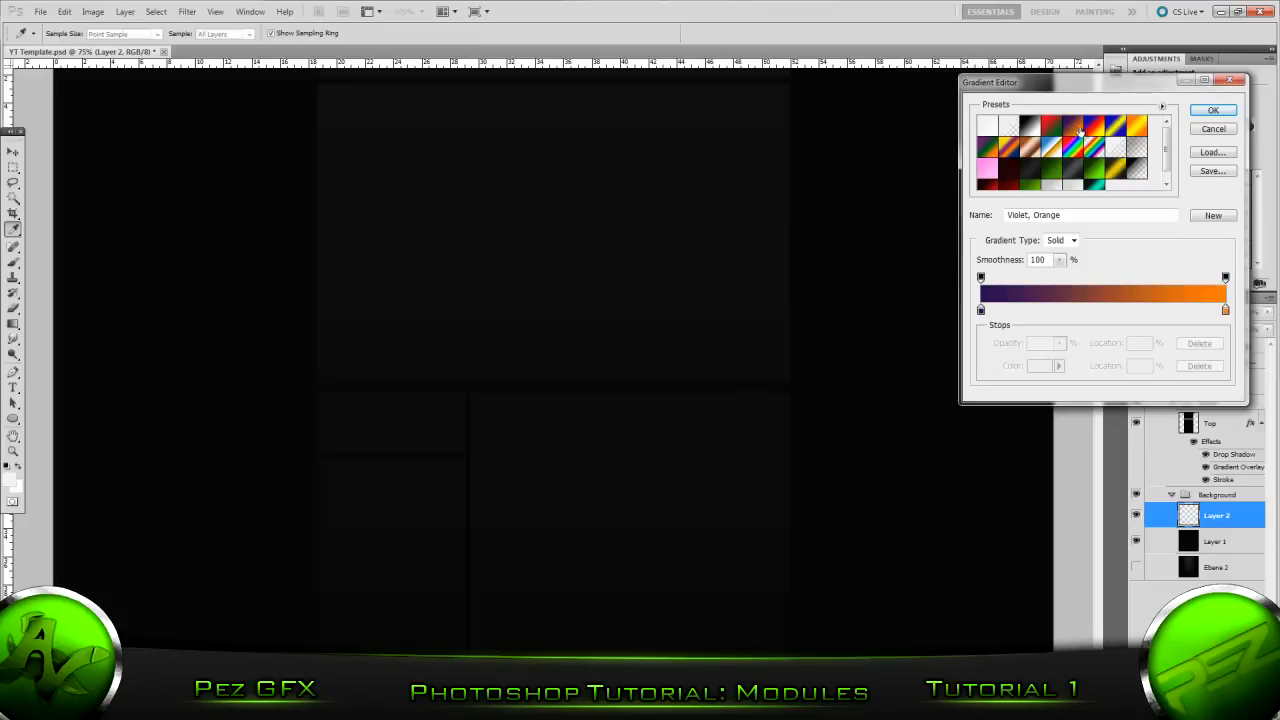
{"action": "left_click", "coordinate": [1210, 111]}
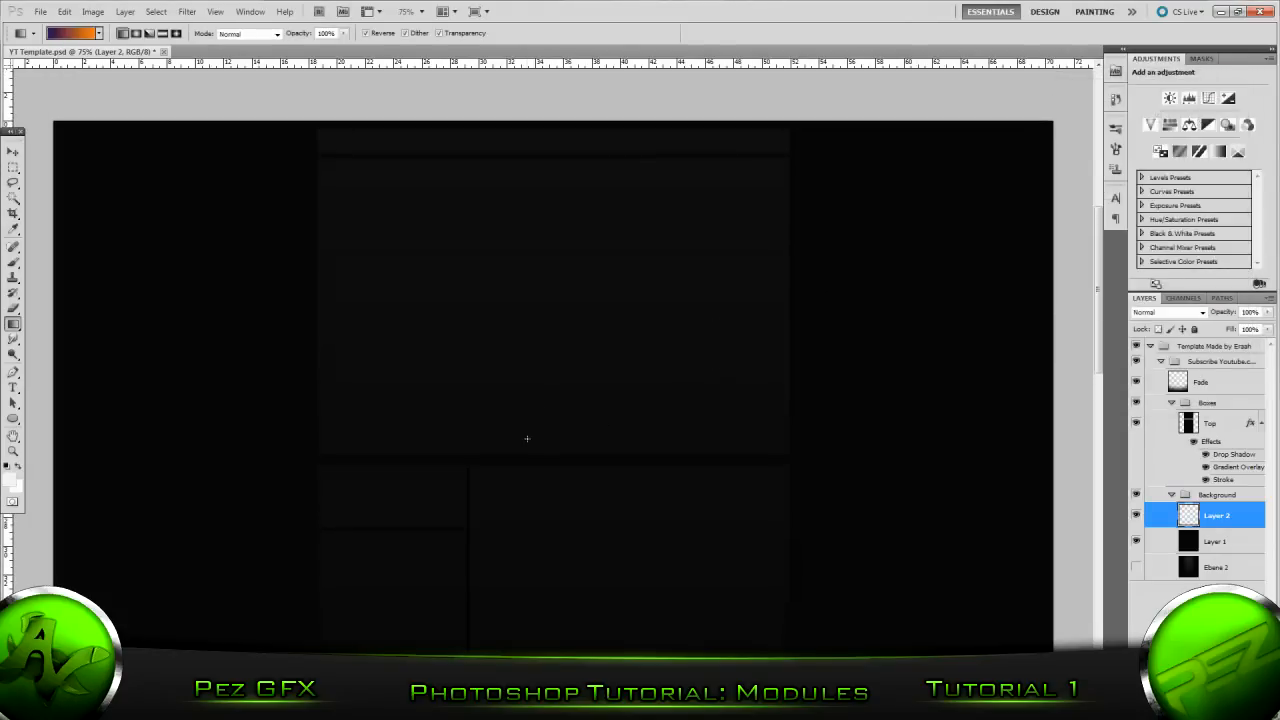
{"action": "left_click_drag", "start_coordinate": [545, 463], "coordinate": [1025, 124]}
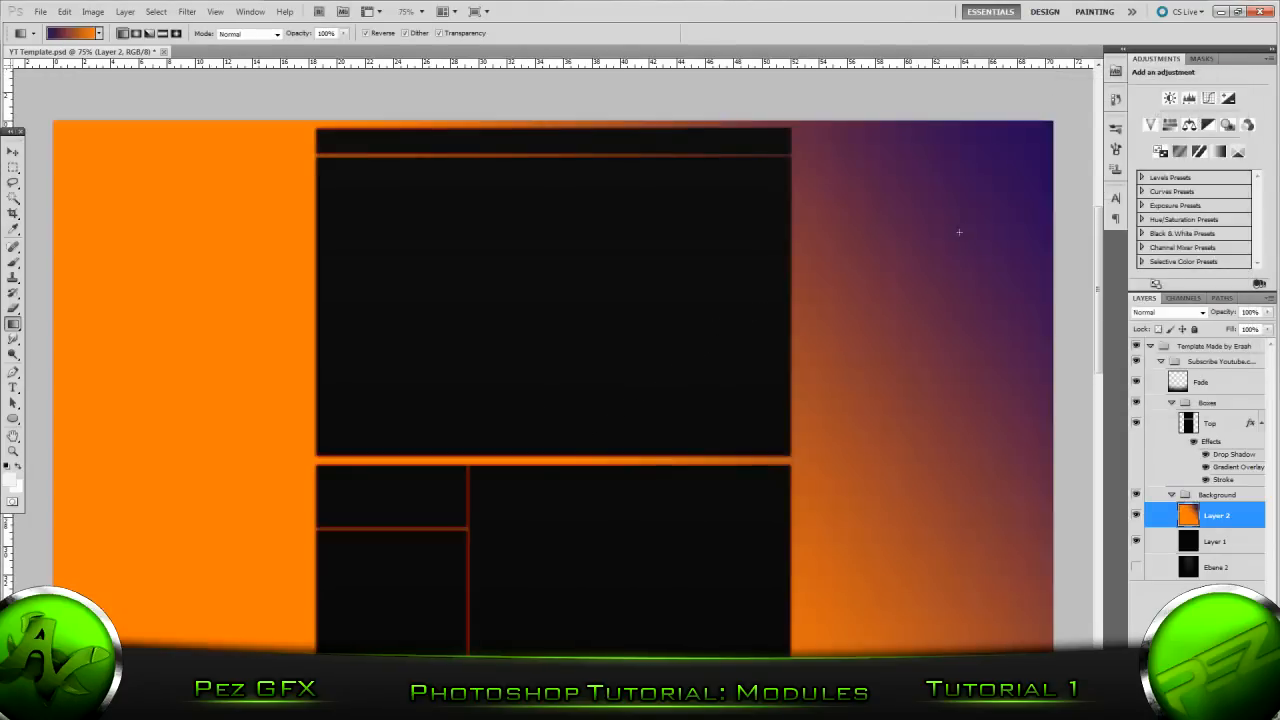
{"action": "key", "text": "ctrl+z"}
Step: Paint a soft light grey glow behind the module boxes on Layer 2 using a 1500 px brush with 0% hardness
{"action": "left_click", "coordinate": [14, 263]}
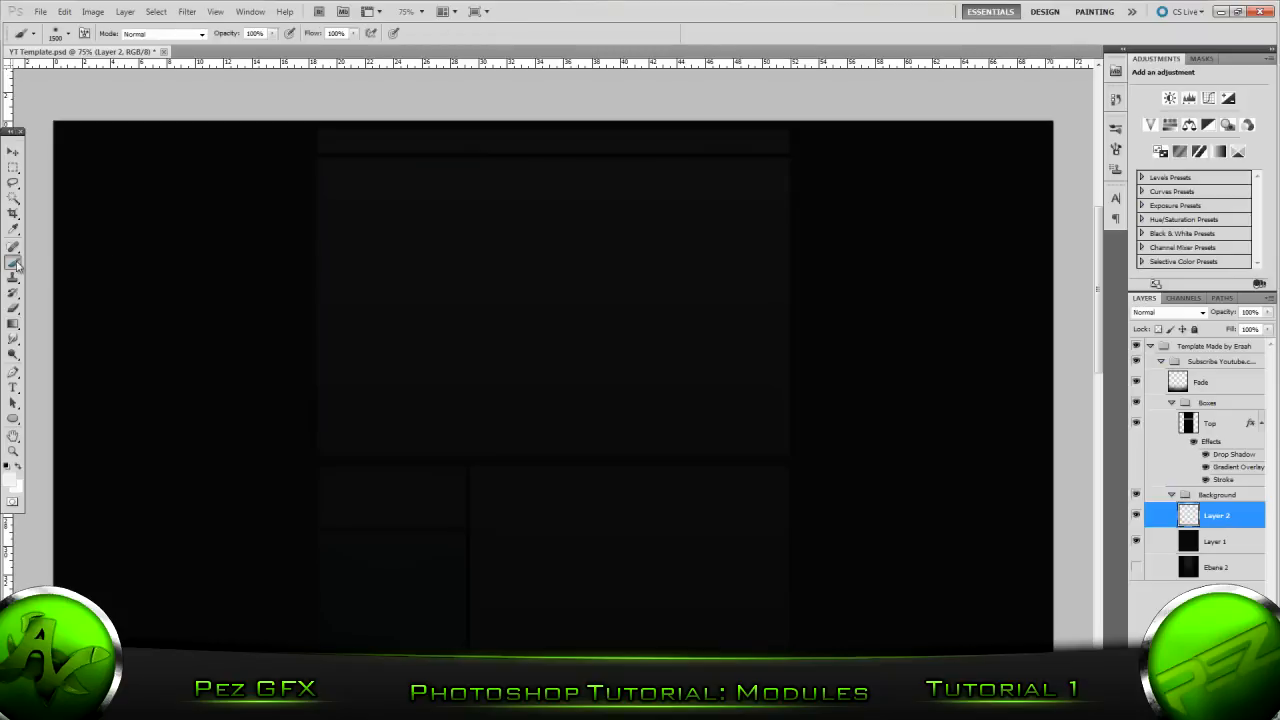
{"action": "left_click", "coordinate": [70, 34]}
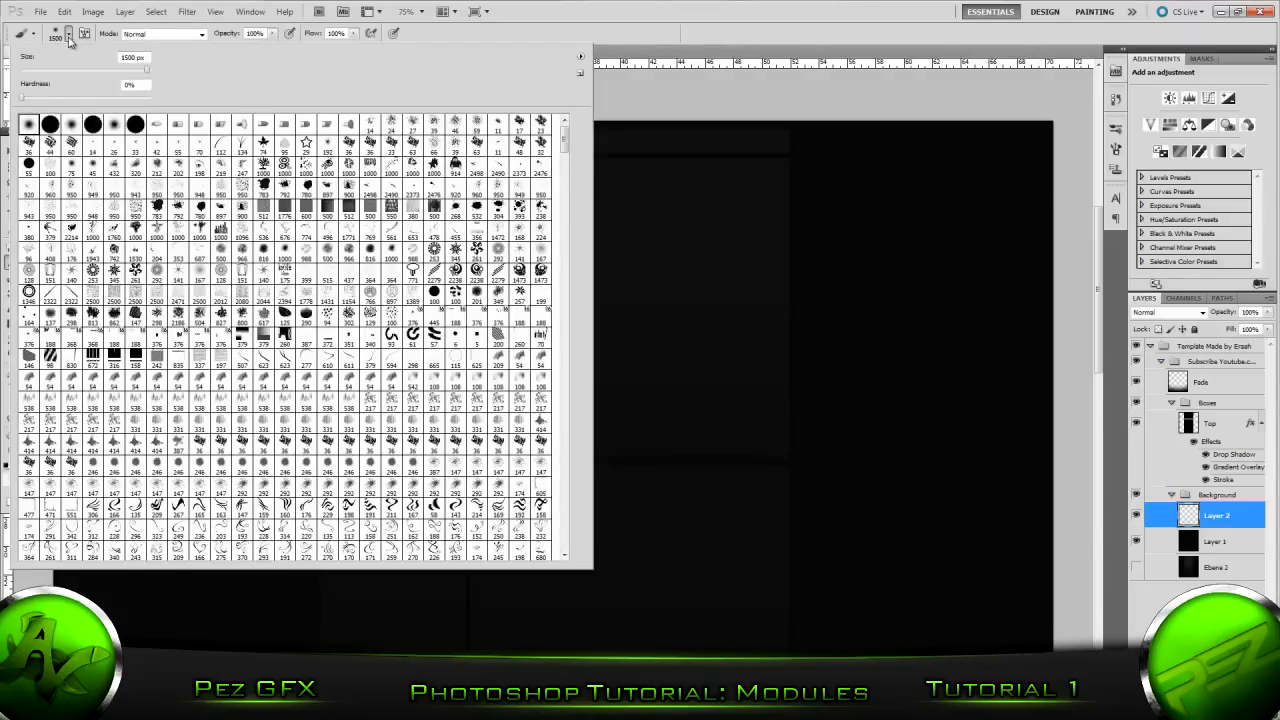
{"action": "left_click", "coordinate": [70, 34]}
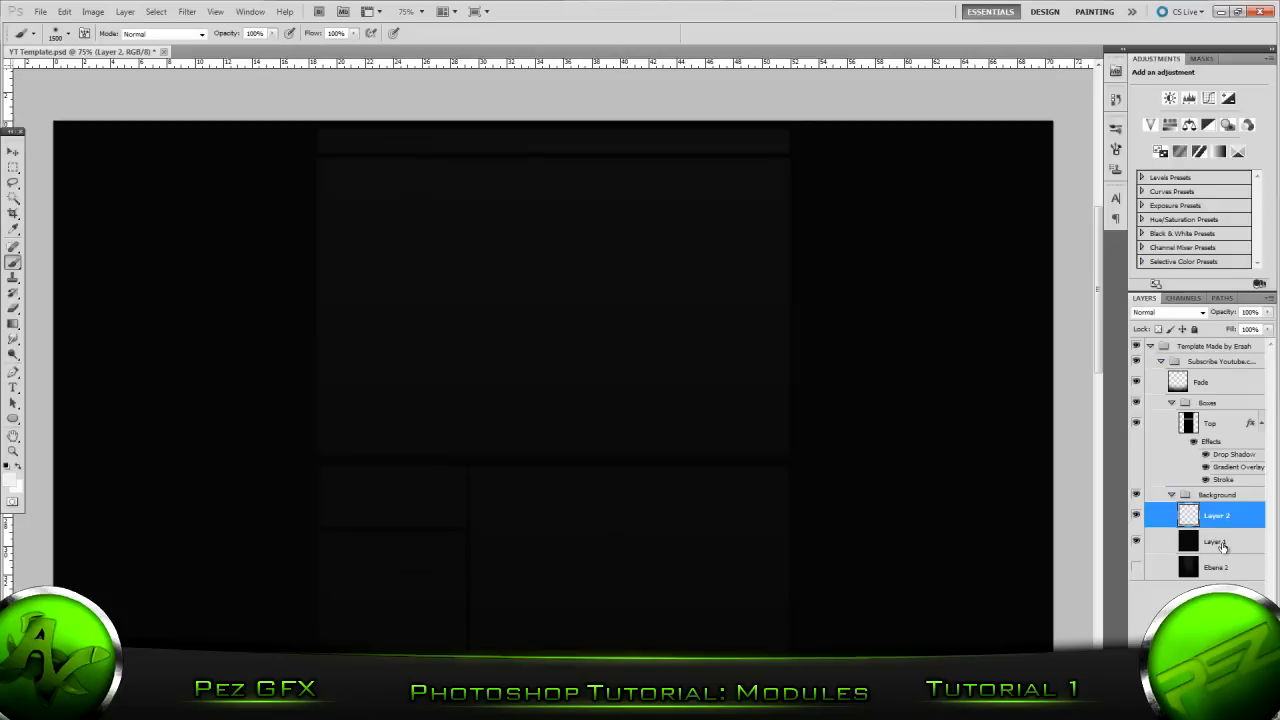
{"action": "scroll", "coordinate": [552, 380], "scroll_direction": "down", "scroll_amount": 3}
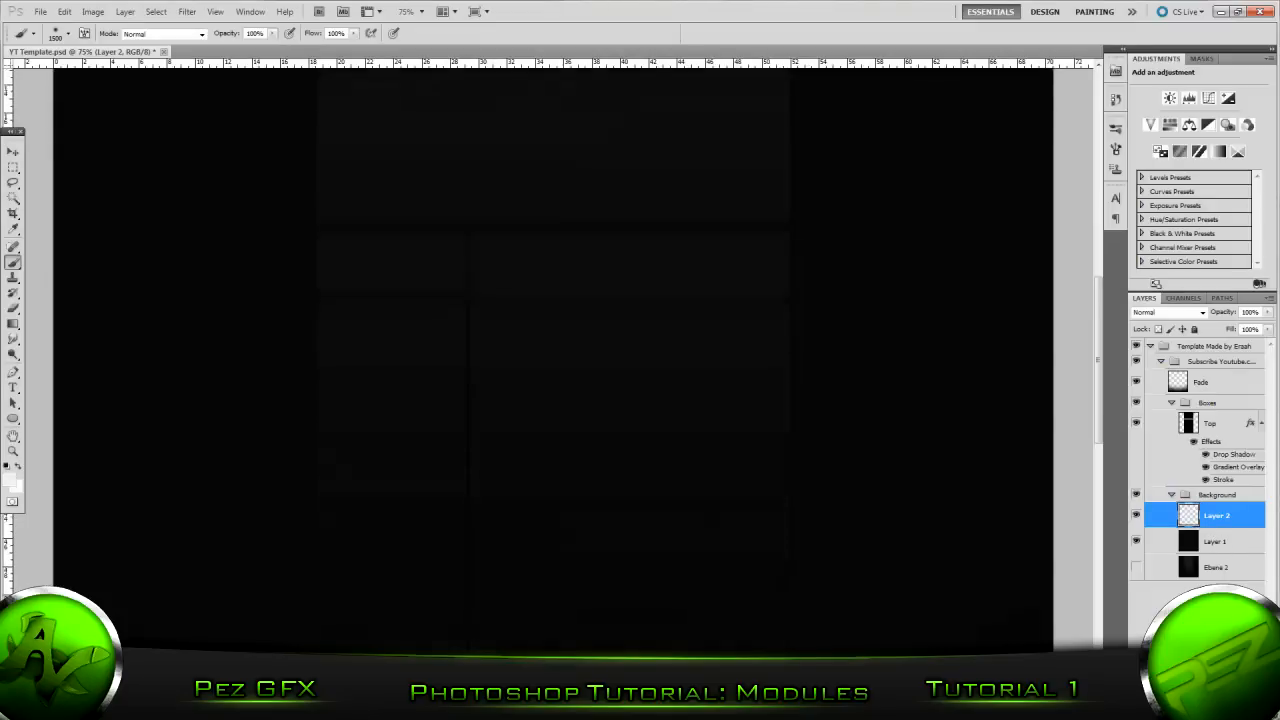
{"action": "scroll", "coordinate": [552, 360], "scroll_direction": "up", "scroll_amount": 3}
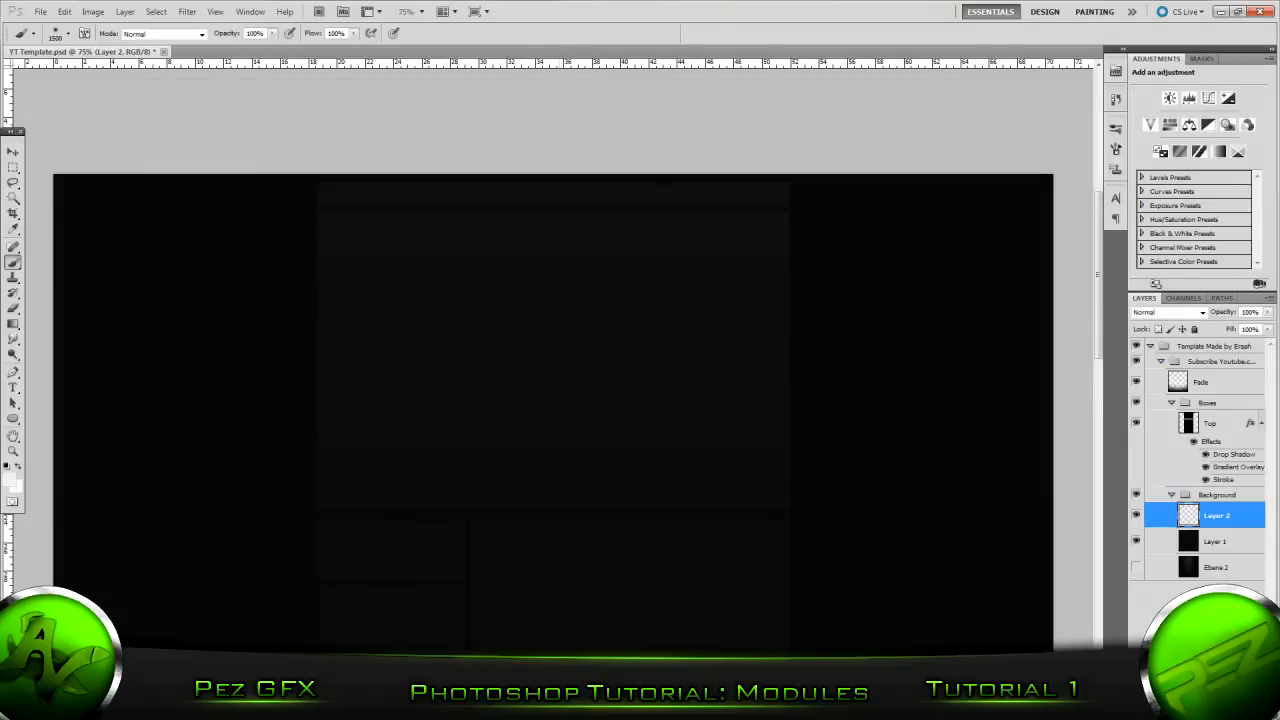
{"action": "scroll", "coordinate": [552, 380], "scroll_direction": "down", "scroll_amount": 2}
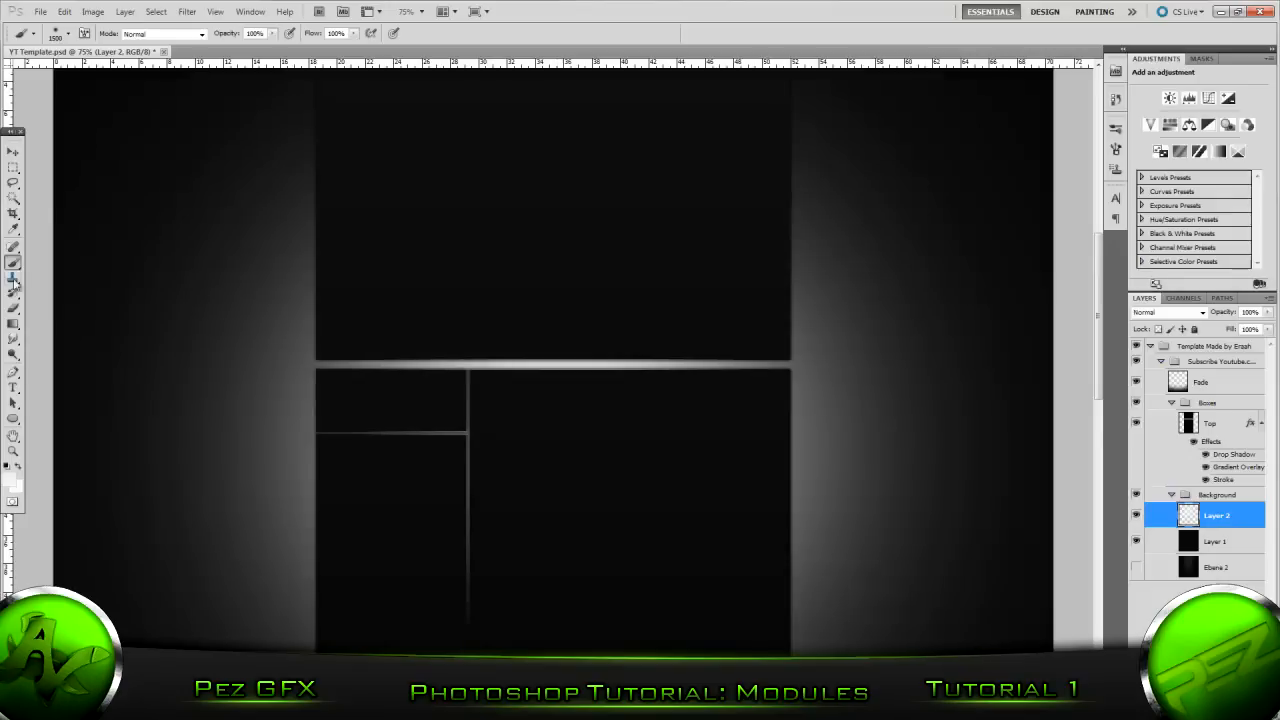
Step: Try the Overlay blend mode on Layer 2 and set it back to Normal
{"action": "left_click", "coordinate": [13, 151]}
{"action": "scroll", "coordinate": [171, 414], "scroll_direction": "up", "scroll_amount": 2}
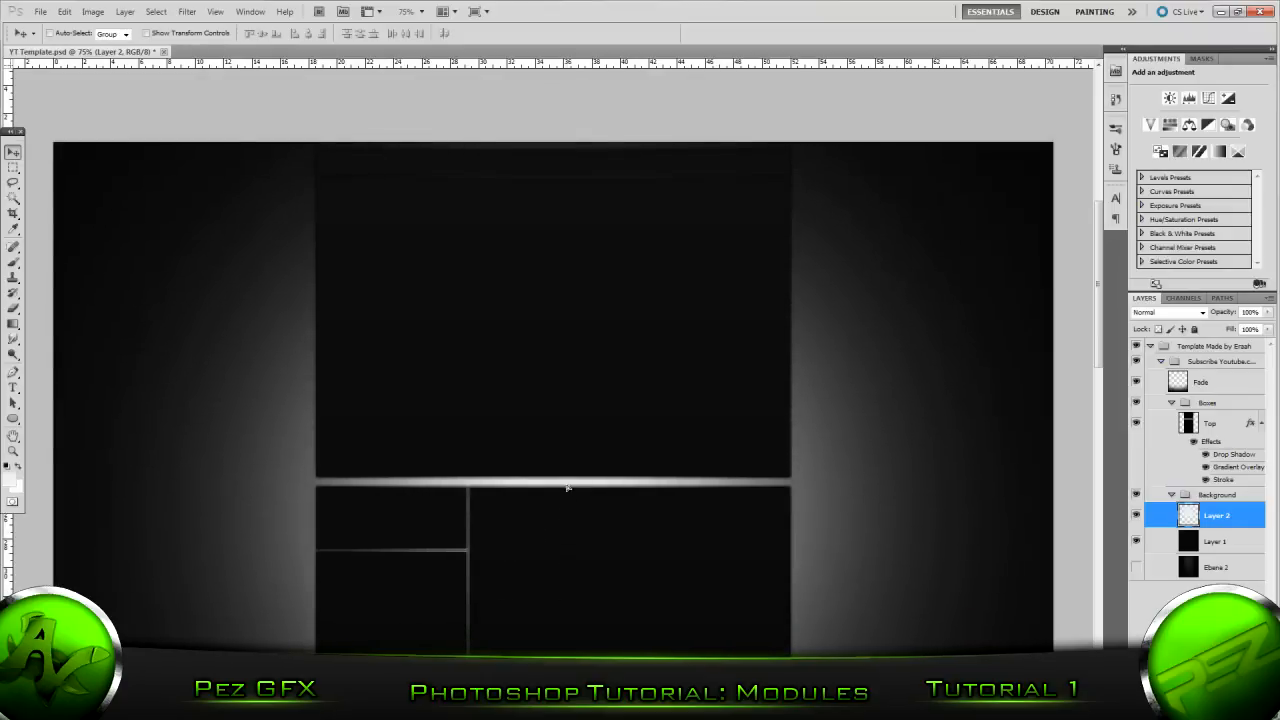
{"action": "scroll", "coordinate": [567, 483], "scroll_direction": "down", "scroll_amount": 2}
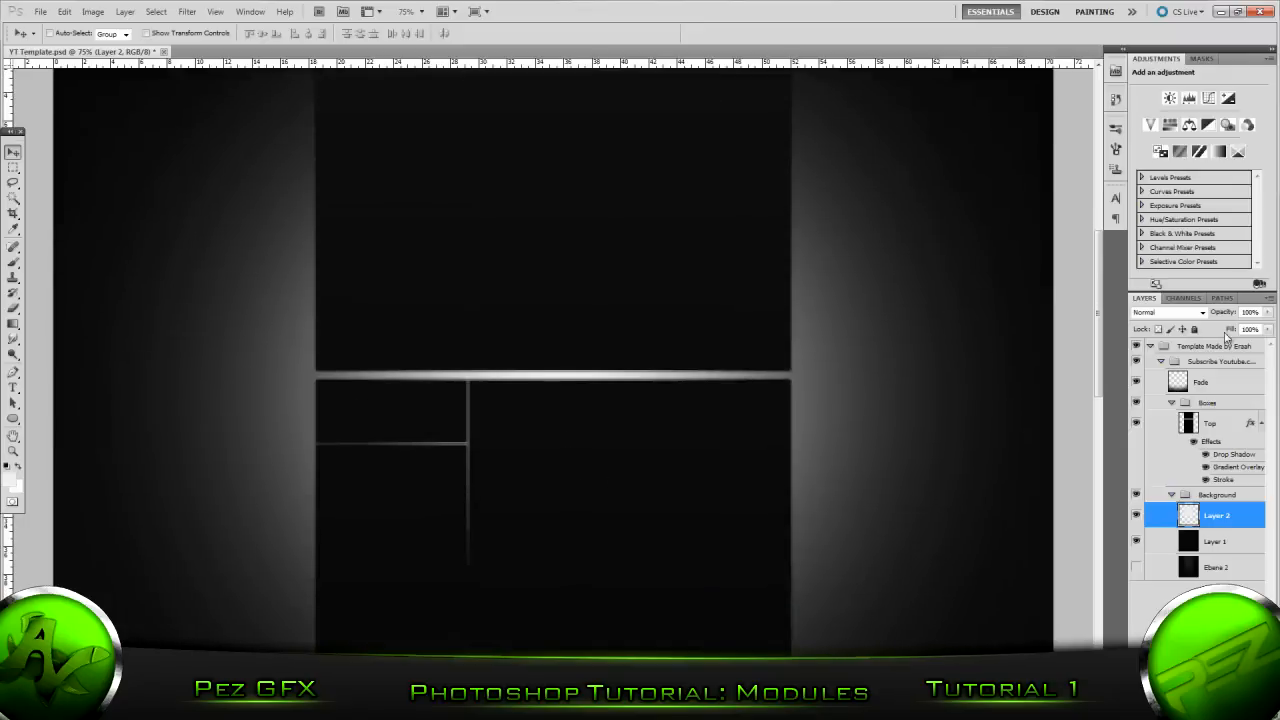
{"action": "left_click", "coordinate": [1200, 314]}
{"action": "left_click", "coordinate": [1140, 485]}
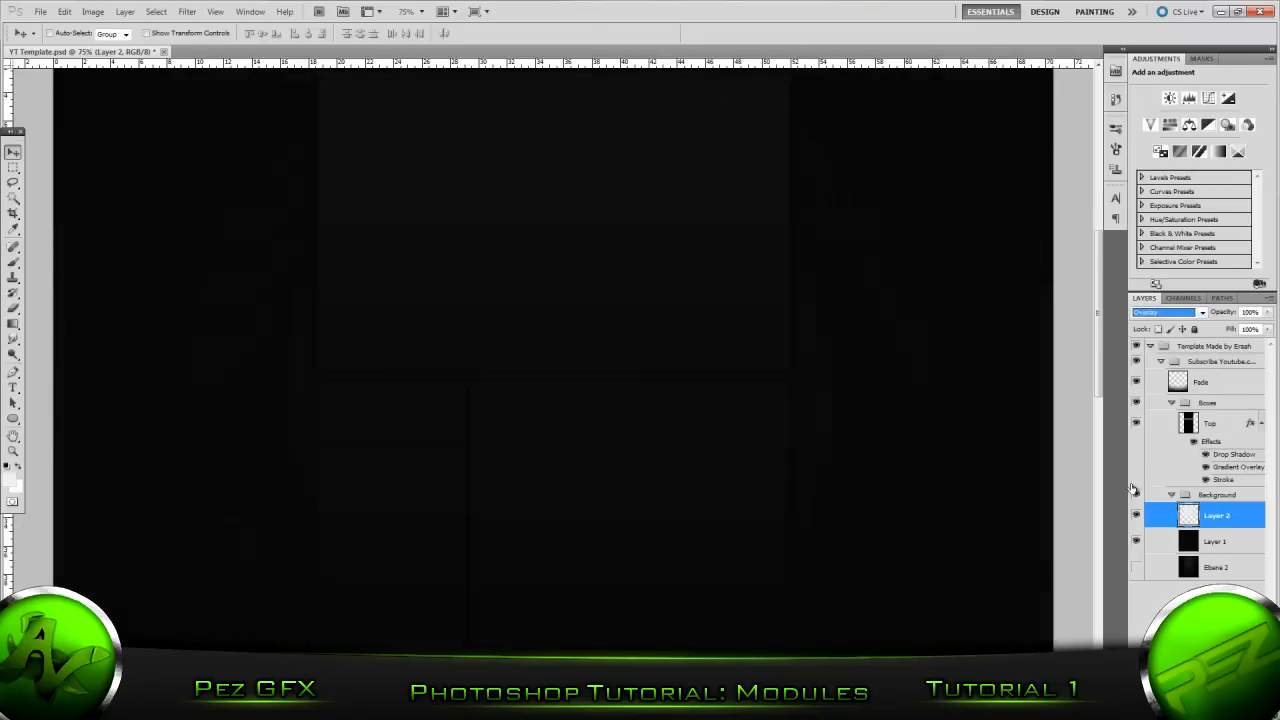
{"action": "left_click", "coordinate": [1160, 324]}
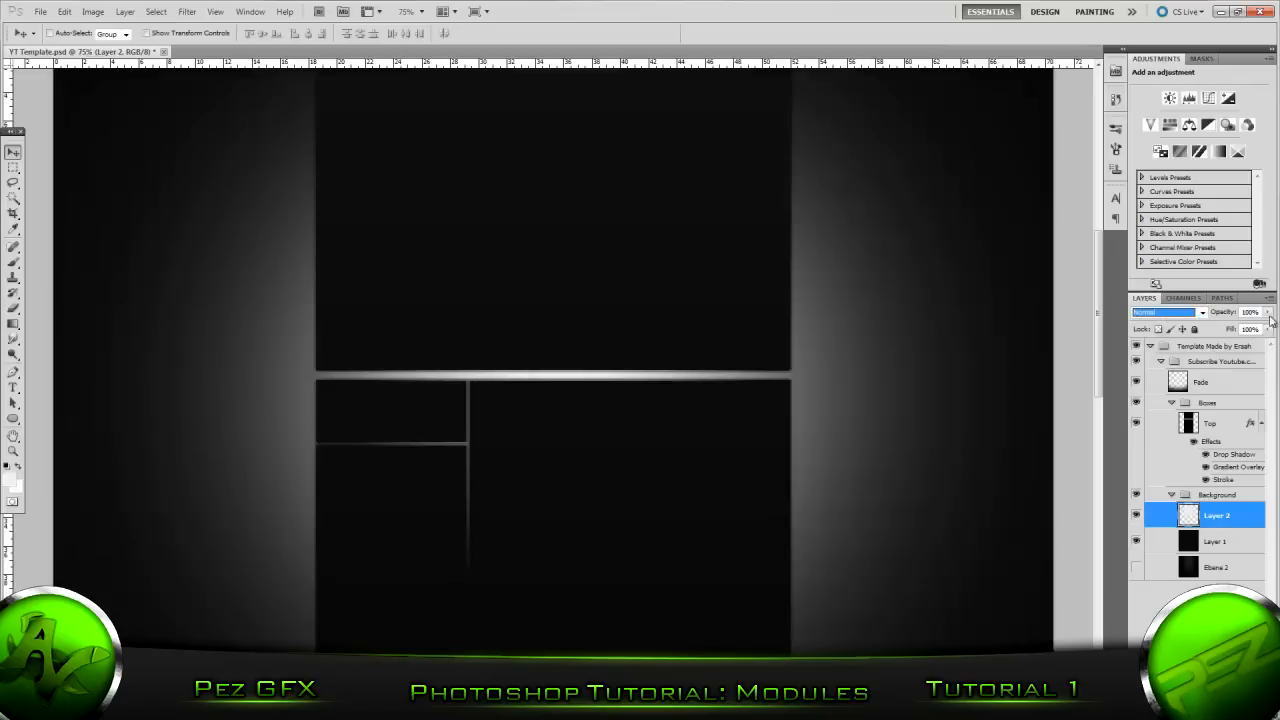
Step: Lower the opacity of Layer 2's glow to 26%
{"action": "left_click_drag", "start_coordinate": [1266, 330], "coordinate": [1228, 332]}
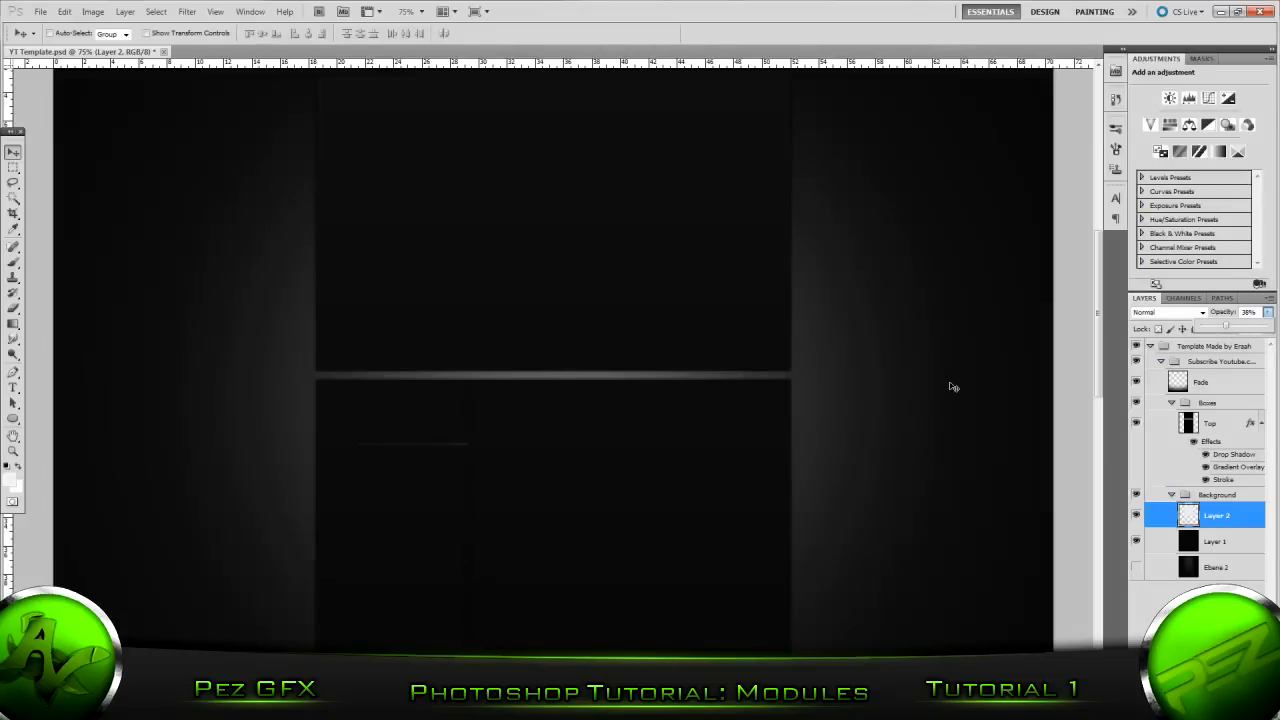
{"action": "scroll", "coordinate": [831, 449], "scroll_direction": "up", "scroll_amount": 3}
{"action": "scroll", "coordinate": [831, 449], "scroll_direction": "down", "scroll_amount": 1}
{"action": "scroll", "coordinate": [831, 459], "scroll_direction": "down", "scroll_amount": 3}
{"action": "scroll", "coordinate": [831, 459], "scroll_direction": "up", "scroll_amount": 1}
{"action": "left_click", "coordinate": [1268, 312]}
{"action": "left_click_drag", "start_coordinate": [1238, 331], "coordinate": [1207, 336]}
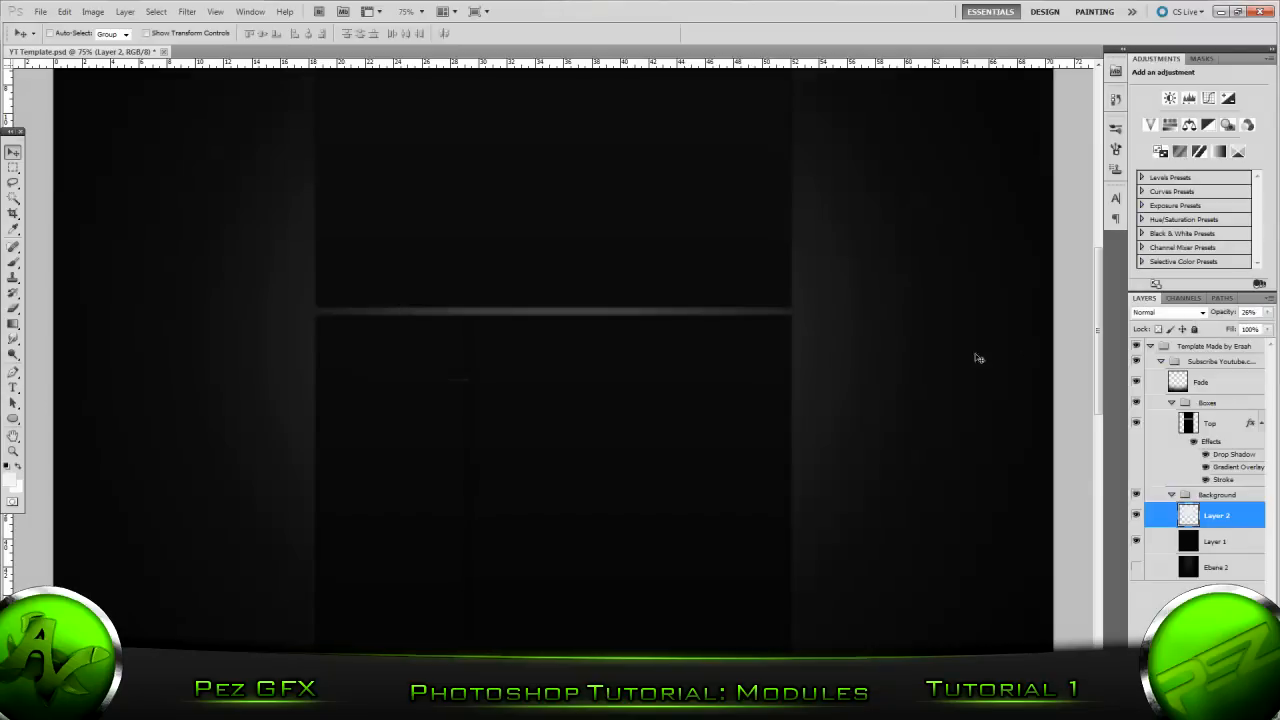
Step: Check how the glow falls around the module boxes over the height of the canvas
{"action": "scroll", "coordinate": [929, 339], "scroll_direction": "up", "scroll_amount": 3}
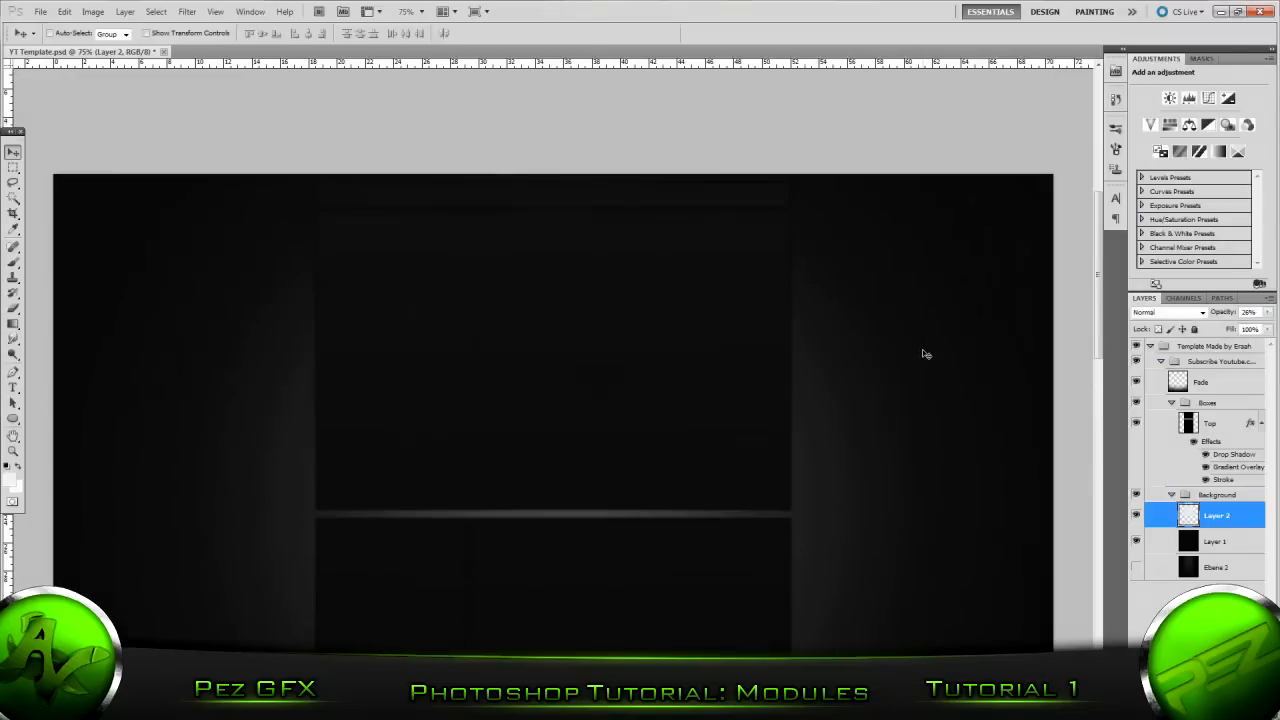
{"action": "scroll", "coordinate": [927, 352], "scroll_direction": "down", "scroll_amount": 5}
{"action": "scroll", "coordinate": [924, 355], "scroll_direction": "down", "scroll_amount": 2}
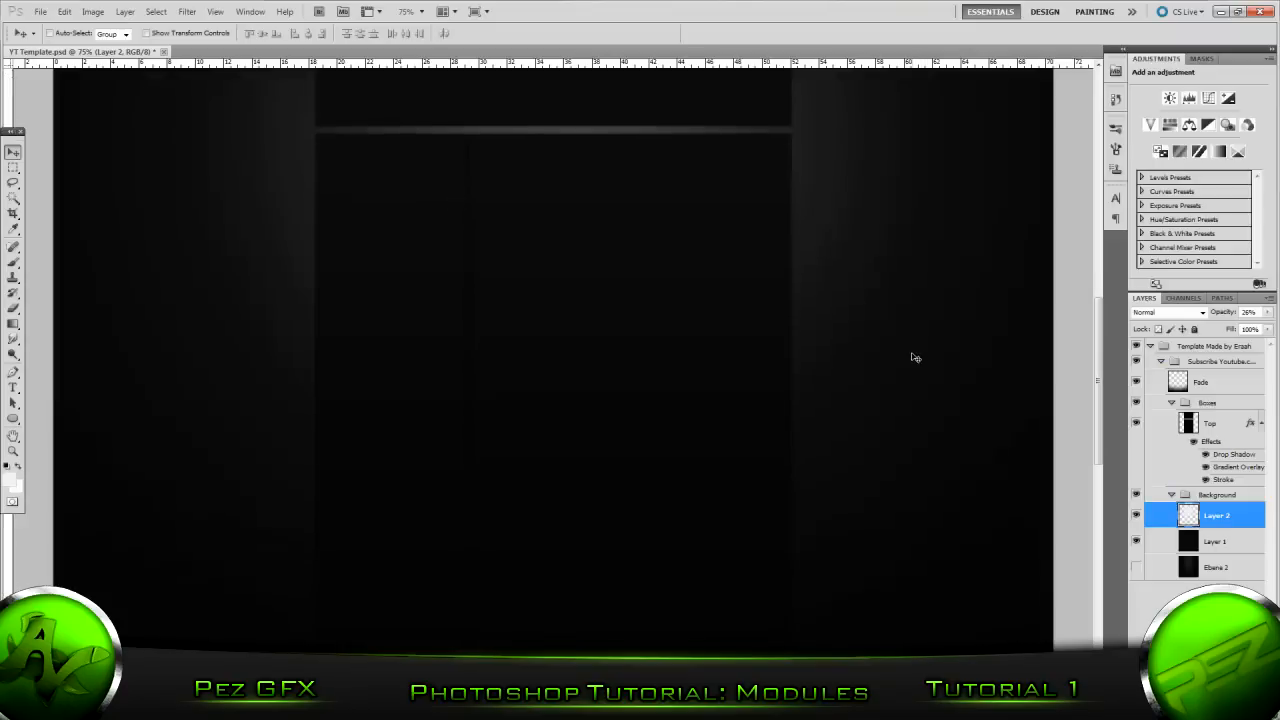
{"action": "scroll", "coordinate": [910, 360], "scroll_direction": "up", "scroll_amount": 1}
{"action": "scroll", "coordinate": [909, 360], "scroll_direction": "up", "scroll_amount": 3}
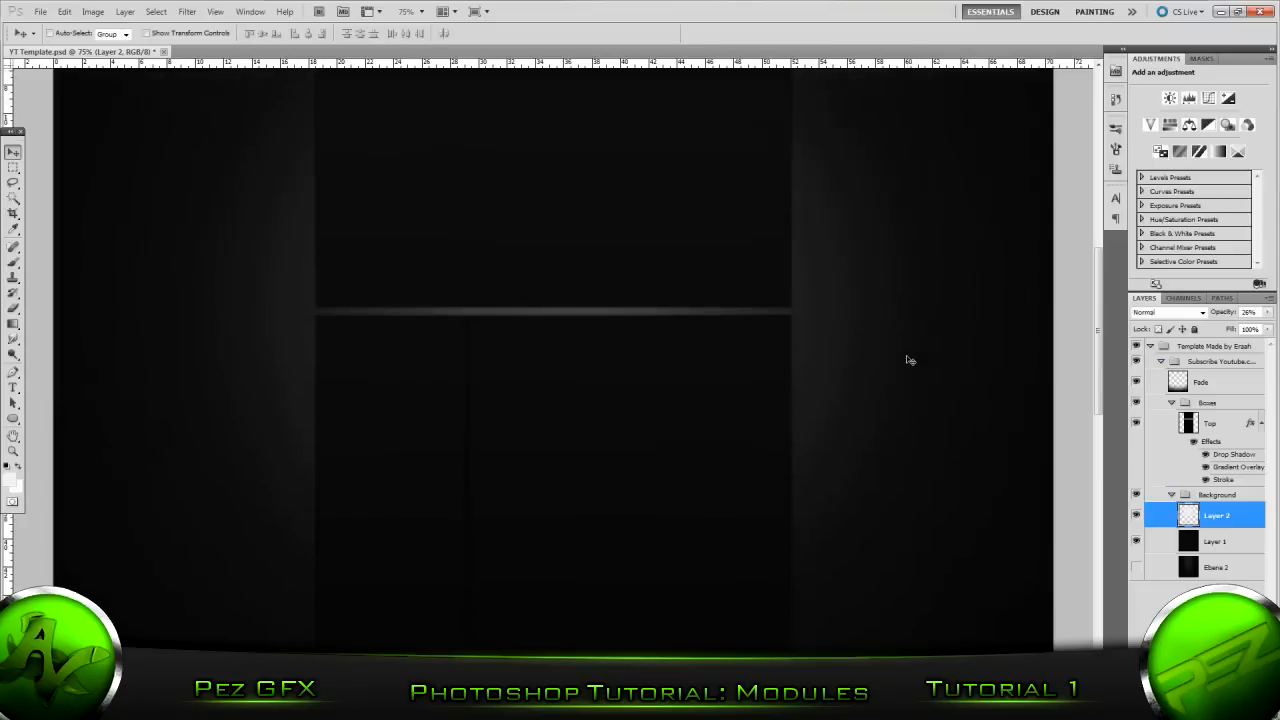
{"action": "scroll", "coordinate": [905, 360], "scroll_direction": "up", "scroll_amount": 2}
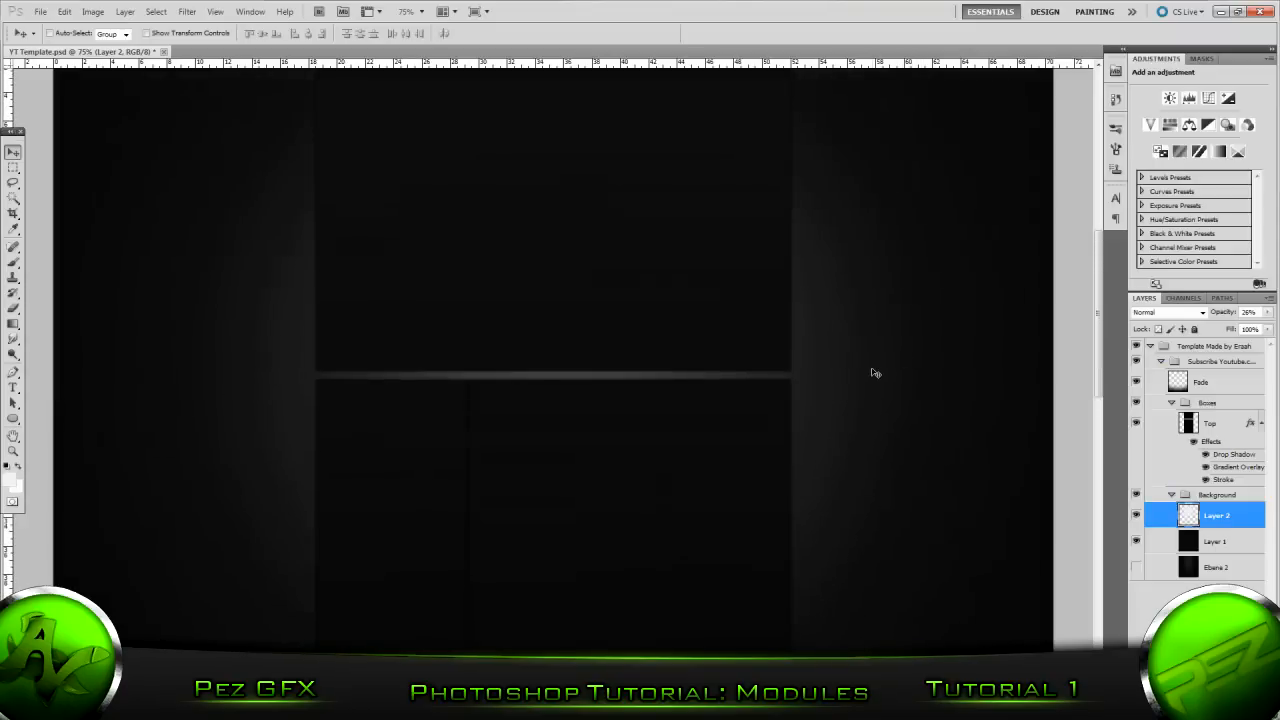
{"action": "scroll", "coordinate": [875, 373], "scroll_direction": "up", "scroll_amount": 4}
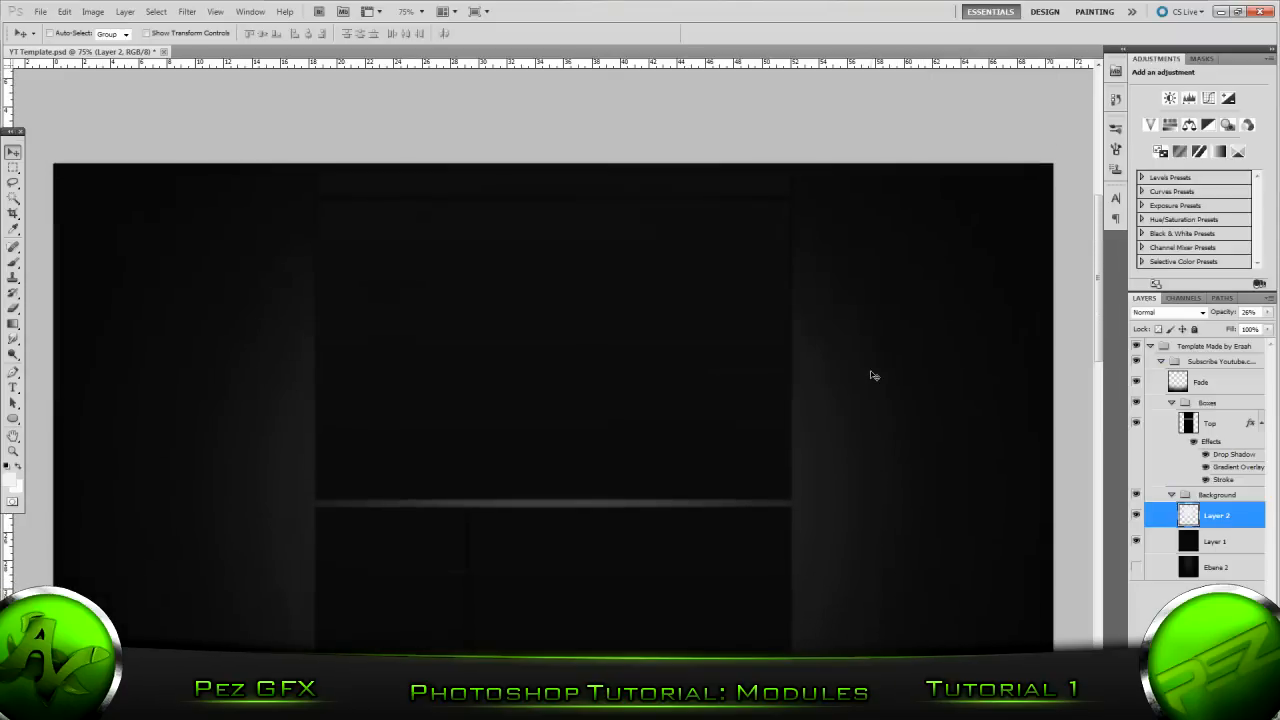
Step: Slightly reduce the spread of the Top layer's Drop Shadow effect
{"action": "double_click", "coordinate": [1240, 427]}
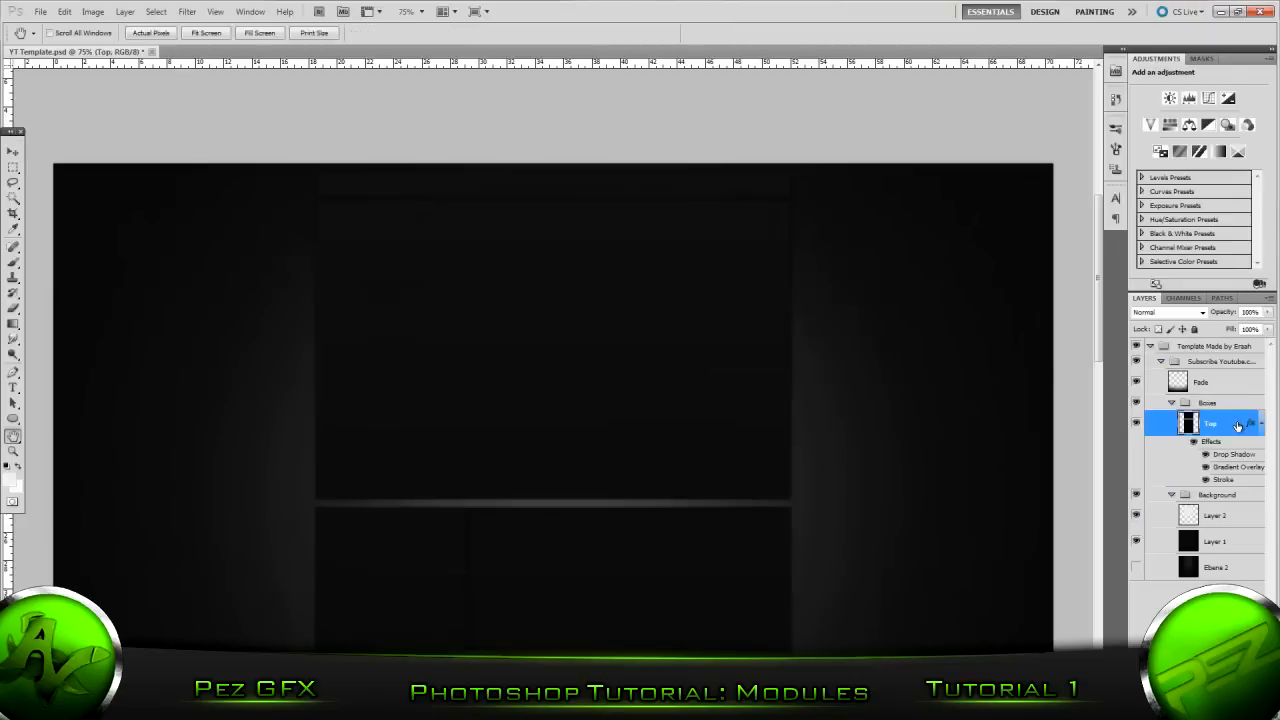
{"action": "left_click", "coordinate": [874, 134]}
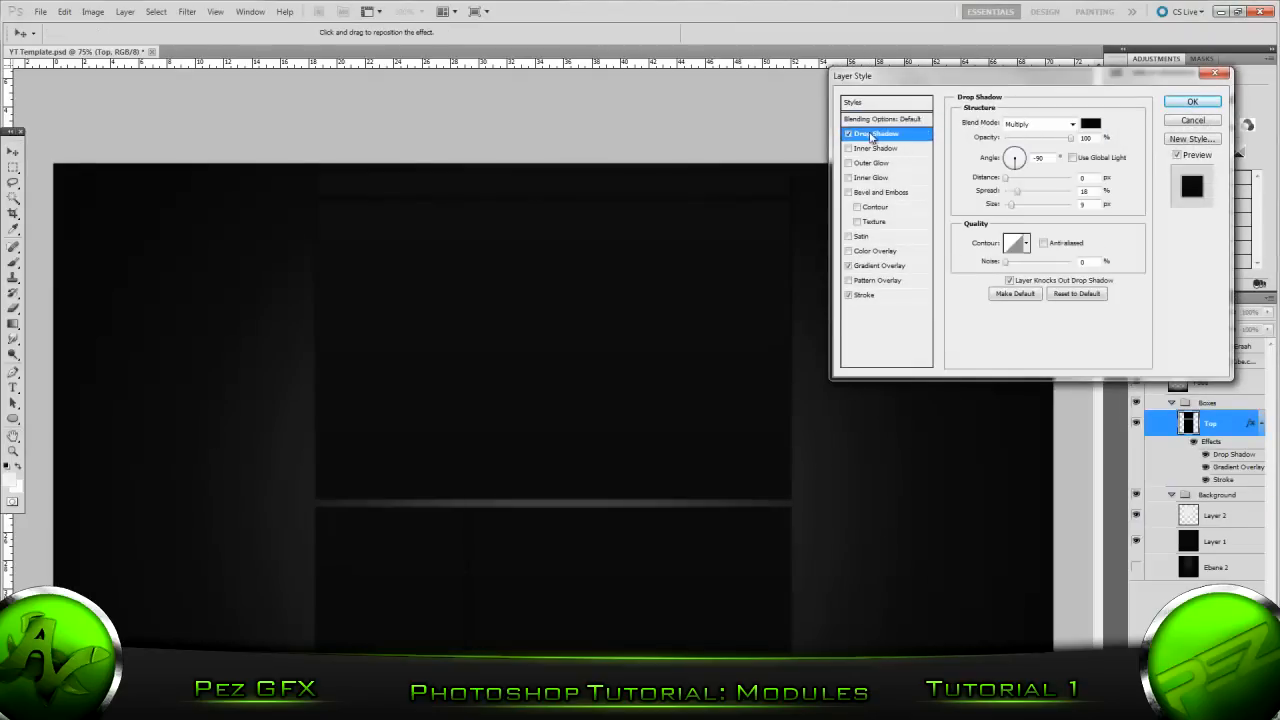
{"action": "left_click_drag", "start_coordinate": [1017, 192], "coordinate": [1014, 196]}
{"action": "key", "text": "Tab"}
Step: Give the Top layer's Stroke effect a gradient fill and the Linear Dodge (Add) blend mode
{"action": "left_click", "coordinate": [866, 296]}
{"action": "left_click", "coordinate": [1020, 189]}
{"action": "left_click", "coordinate": [1012, 204]}
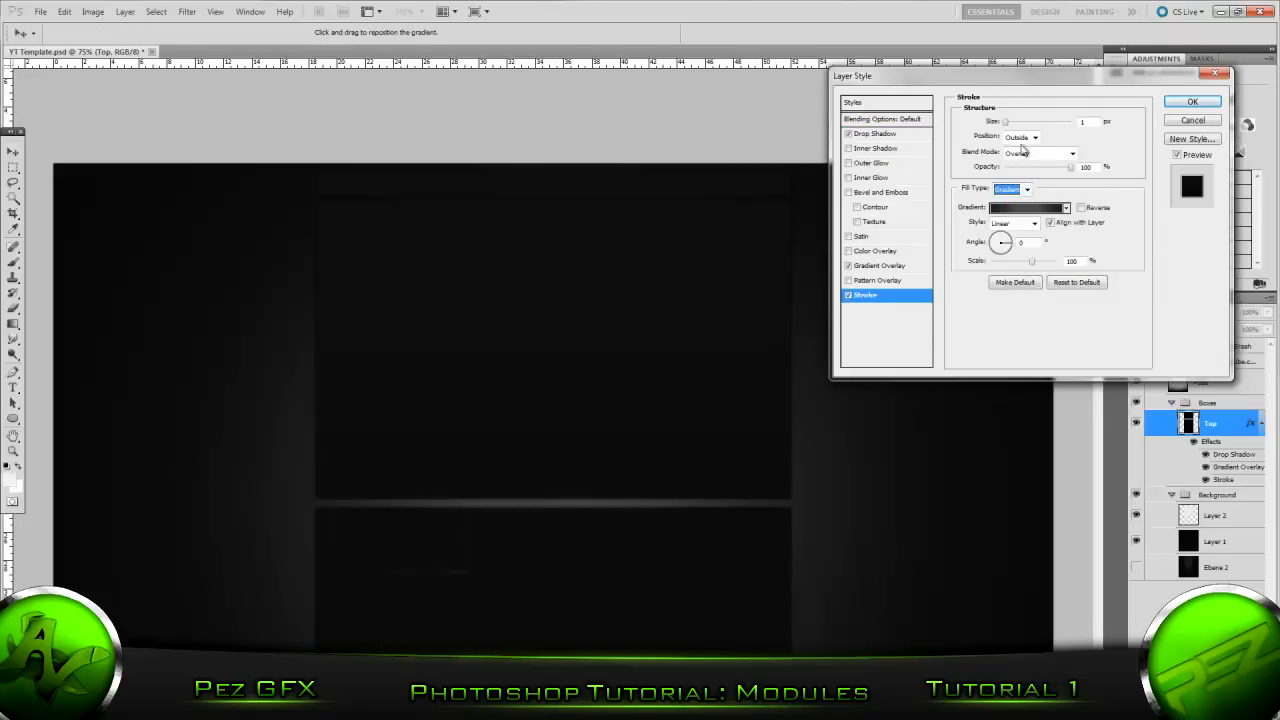
{"action": "left_click", "coordinate": [1022, 150]}
{"action": "left_click", "coordinate": [1040, 270]}
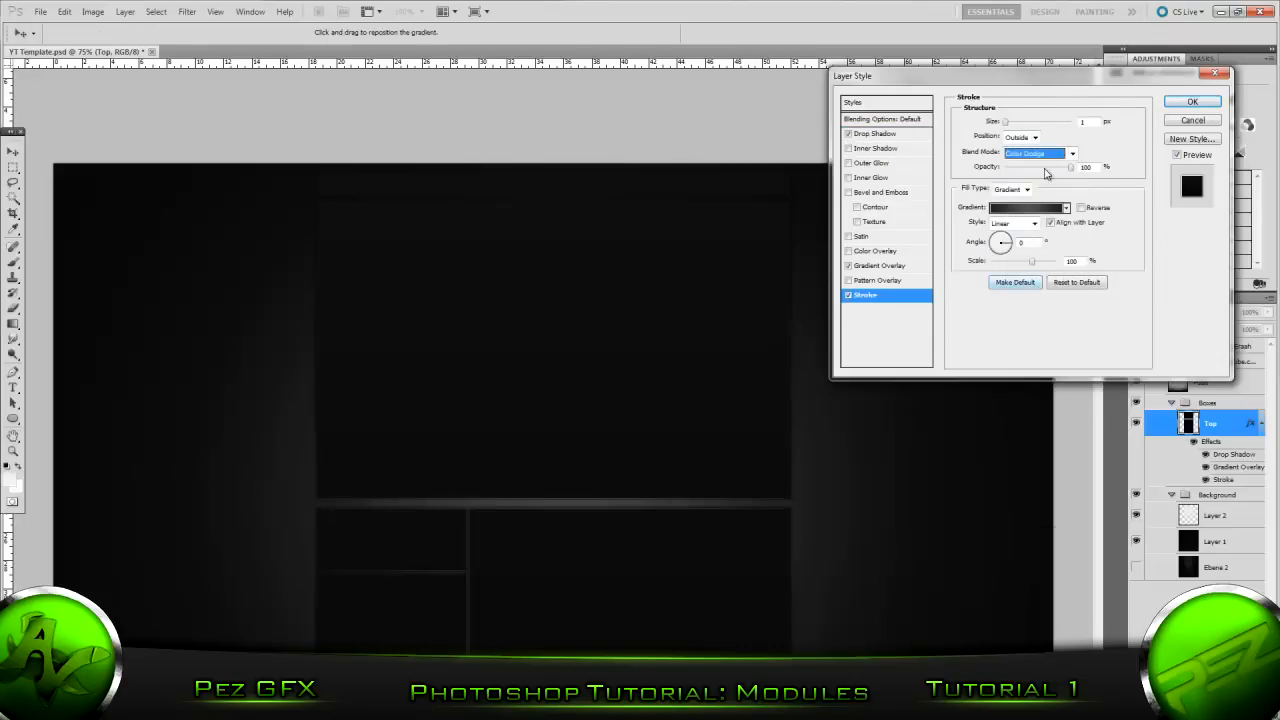
{"action": "left_click", "coordinate": [1032, 208]}
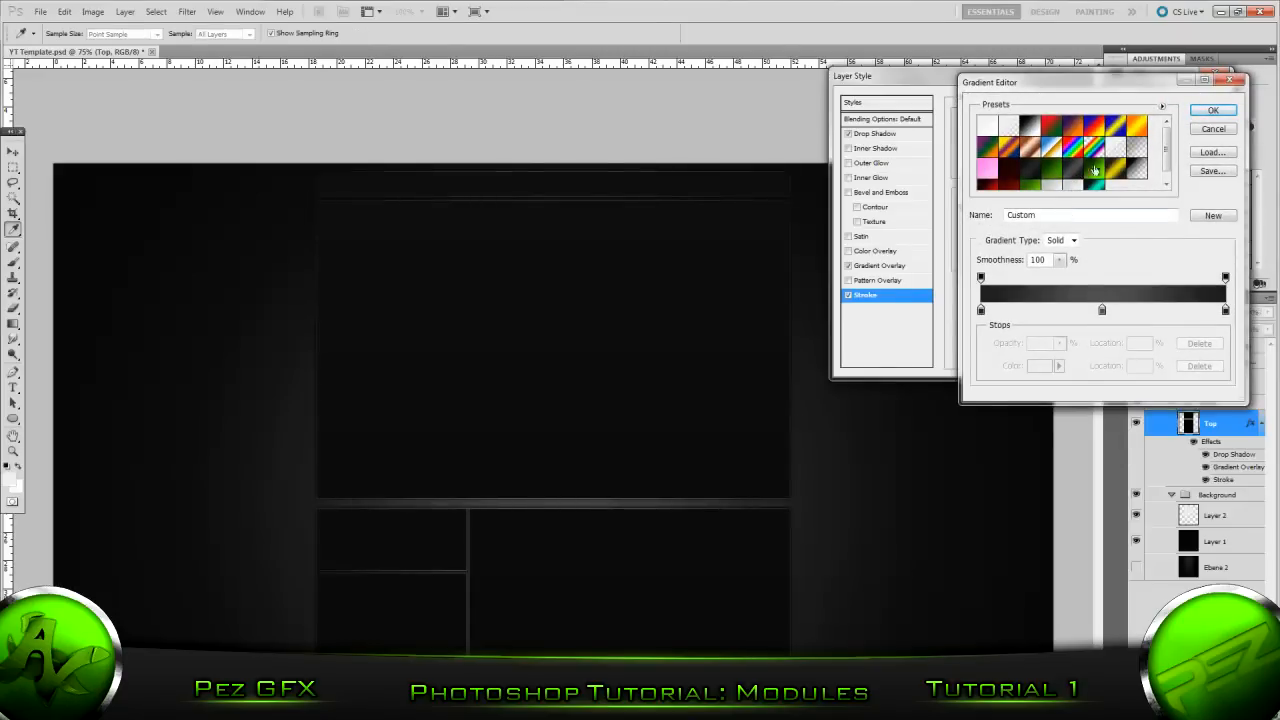
{"action": "left_click", "coordinate": [1217, 112]}
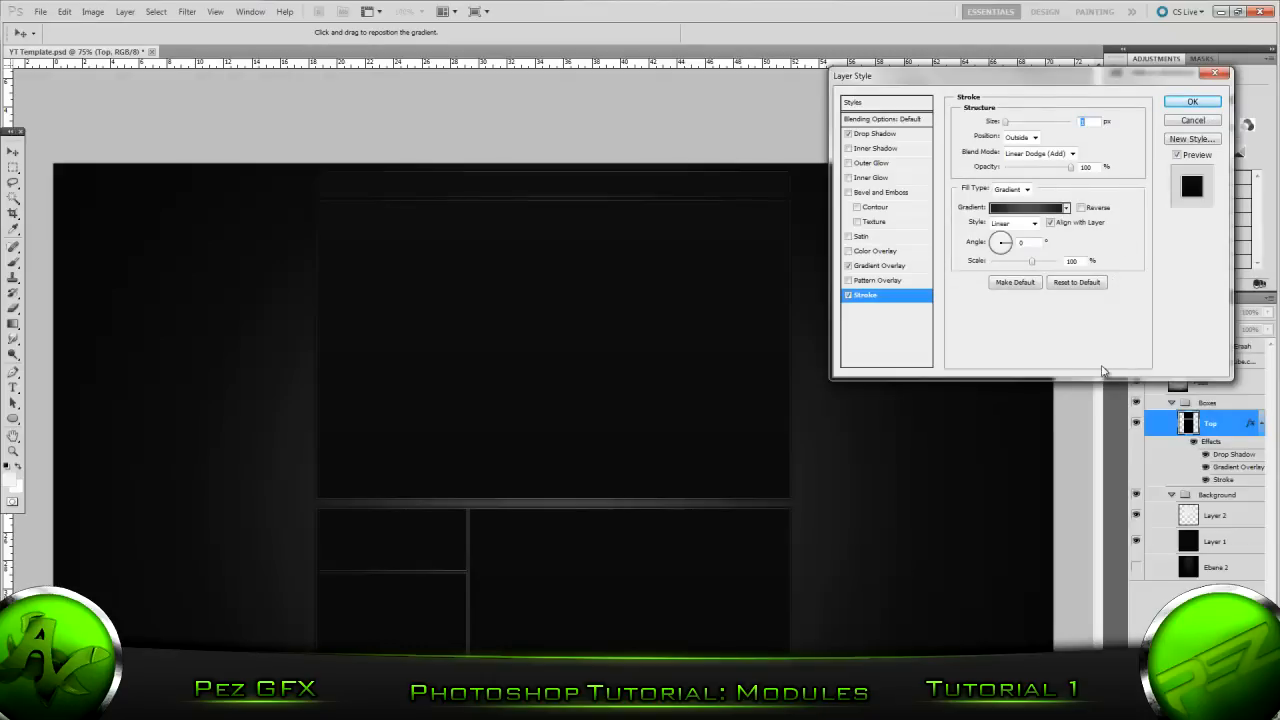
Step: Change the Top layer's stroke to a solid #464646 colour fill and lower its opacity to about a third
{"action": "left_click", "coordinate": [1015, 191]}
{"action": "left_click", "coordinate": [1008, 197]}
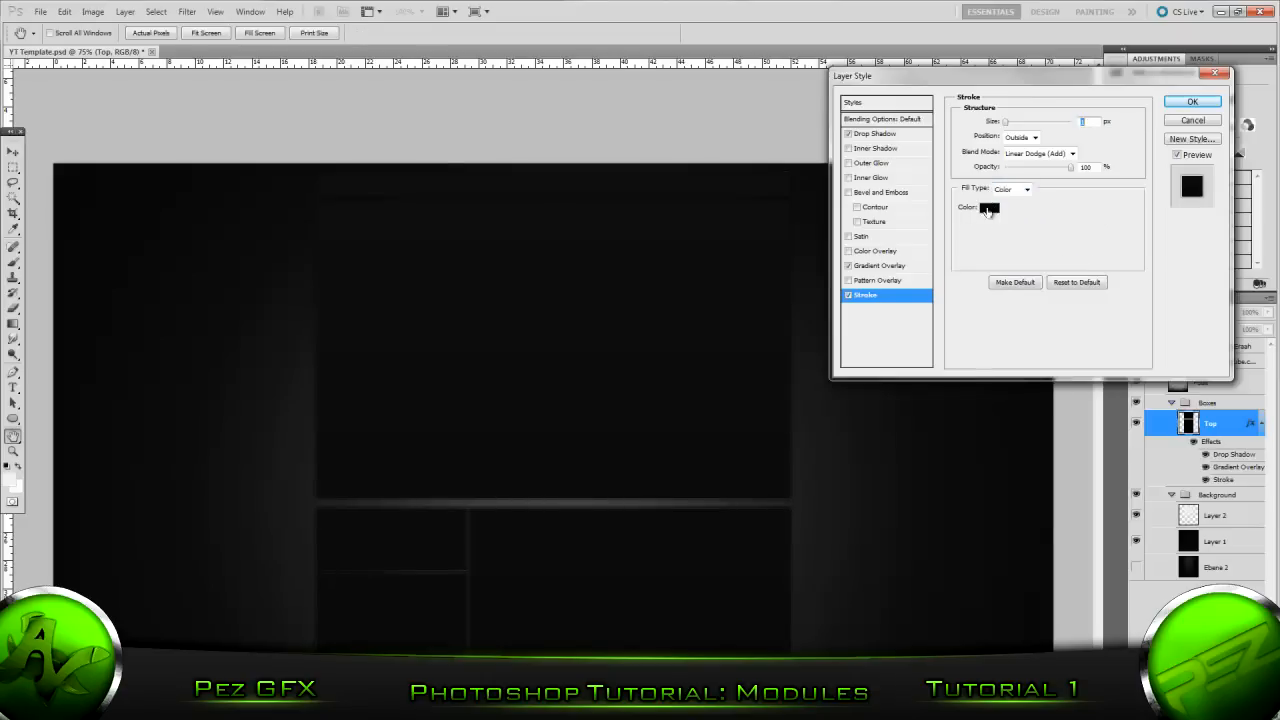
{"action": "left_click", "coordinate": [989, 207]}
{"action": "mouse_move", "coordinate": [763, 420]}
{"action": "left_mouse_down"}
{"action": "mouse_move", "coordinate": [714, 449]}
{"action": "mouse_move", "coordinate": [758, 461]}
{"action": "left_mouse_up"}
{"action": "left_click", "coordinate": [774, 461]}
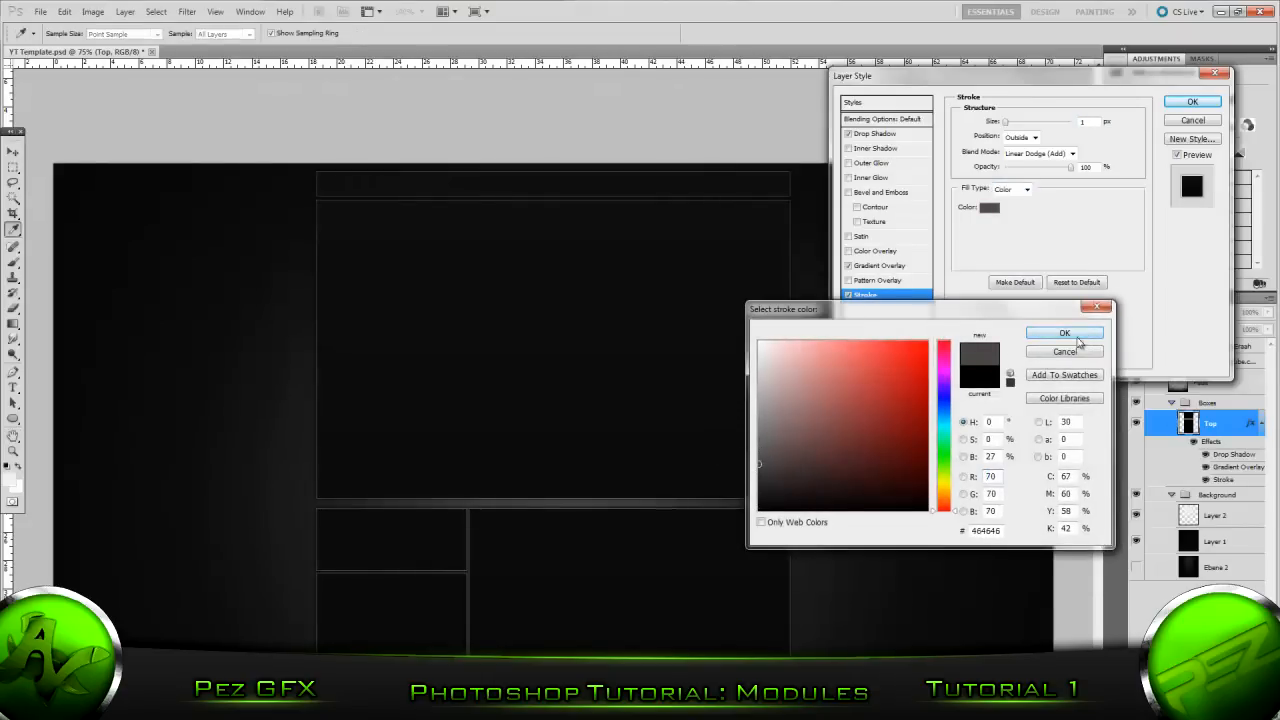
{"action": "left_click", "coordinate": [1064, 334]}
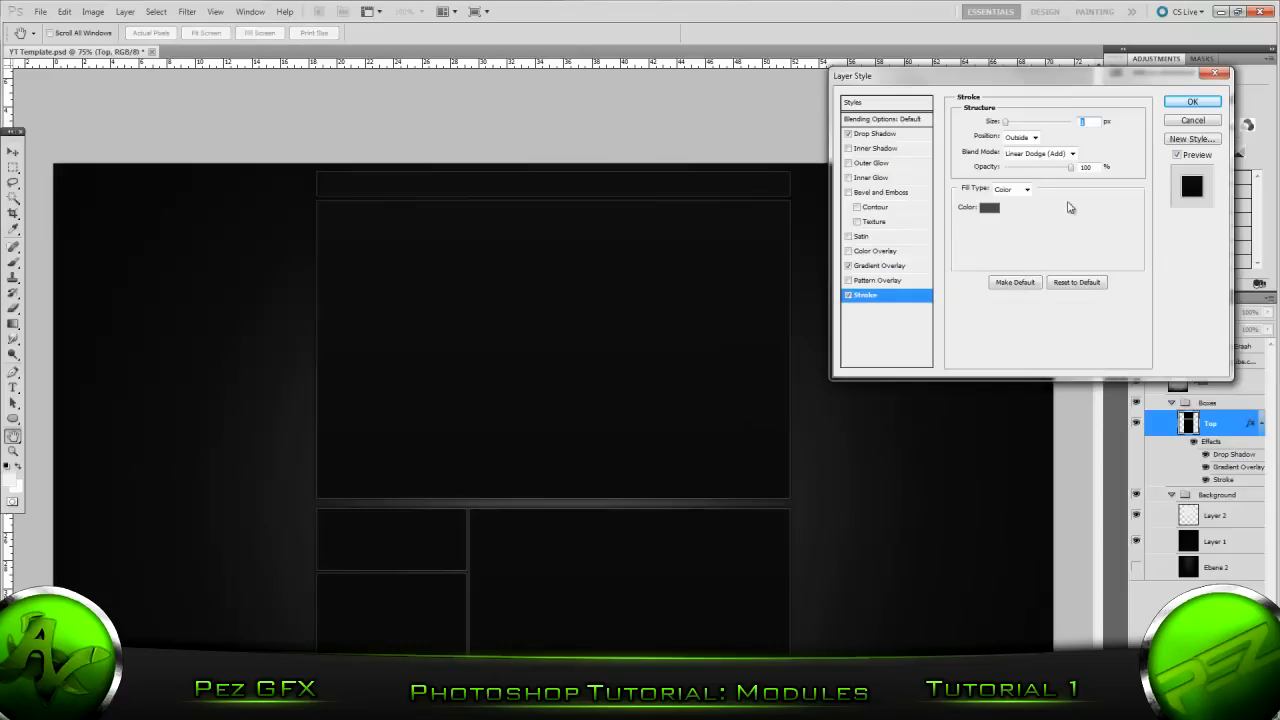
{"action": "left_click", "coordinate": [1029, 170]}
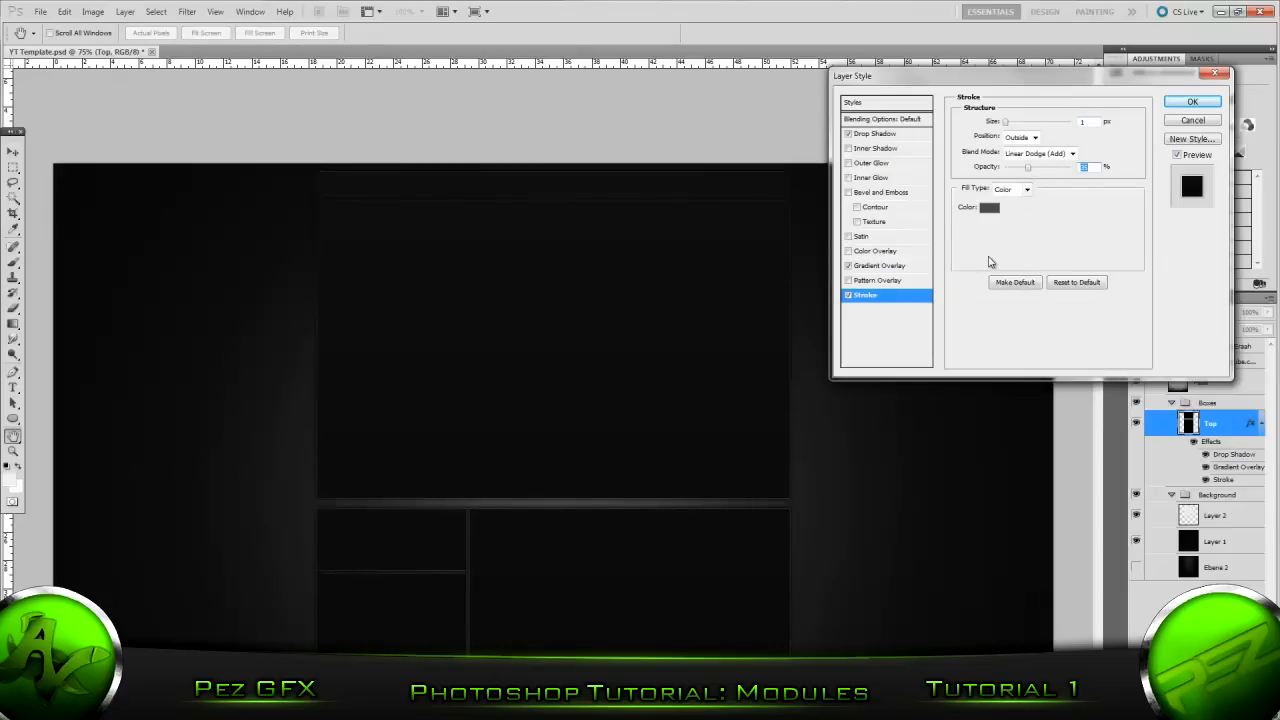
{"action": "left_click", "coordinate": [1182, 103]}
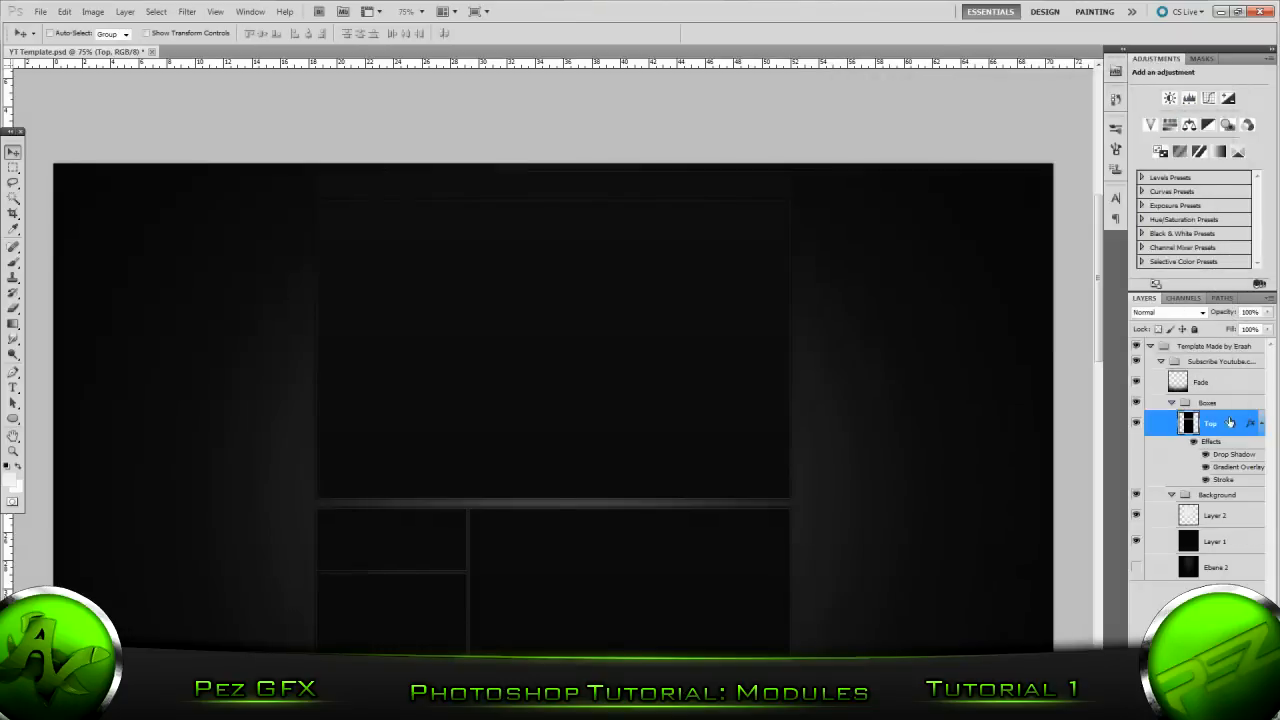
Step: Darken the end colour stop of the Top layer's Gradient Overlay to a deeper near-black
{"action": "double_click", "coordinate": [1236, 431]}
{"action": "left_click", "coordinate": [882, 265]}
{"action": "left_click", "coordinate": [1043, 158]}
{"action": "double_click", "coordinate": [1226, 311]}
{"action": "left_click", "coordinate": [757, 504]}
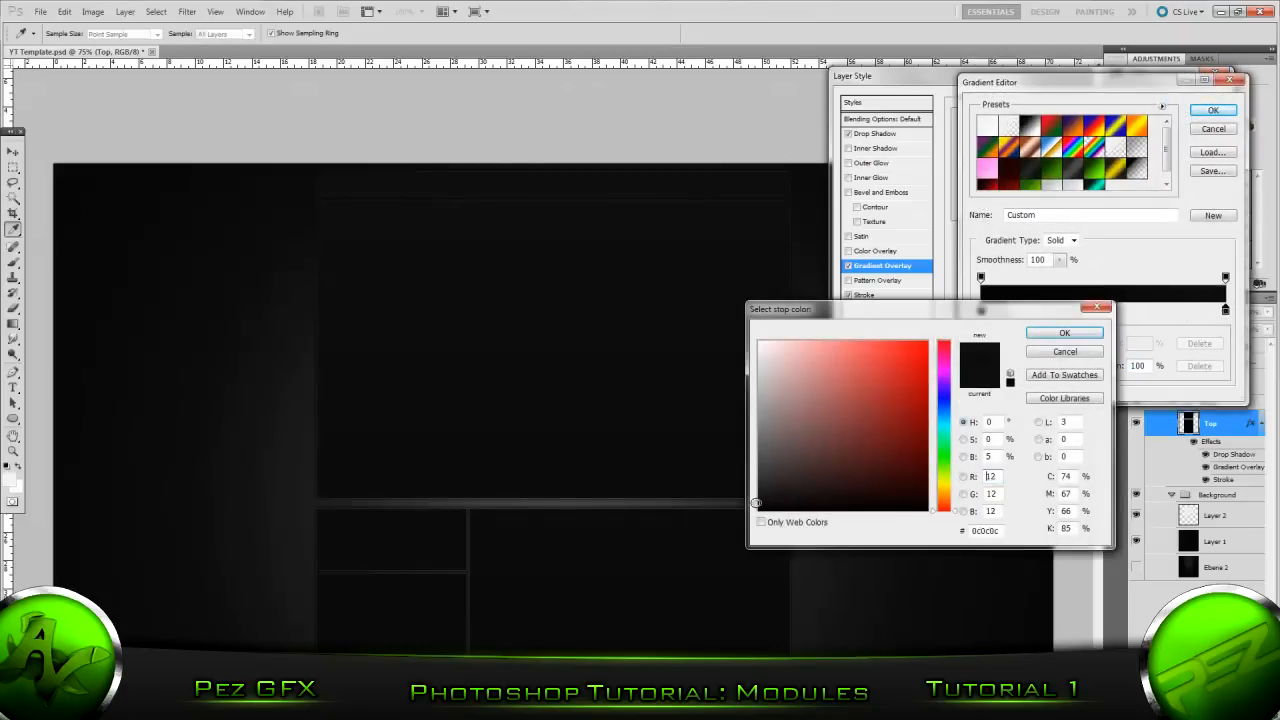
{"action": "left_click", "coordinate": [1065, 333]}
{"action": "left_click", "coordinate": [1210, 110]}
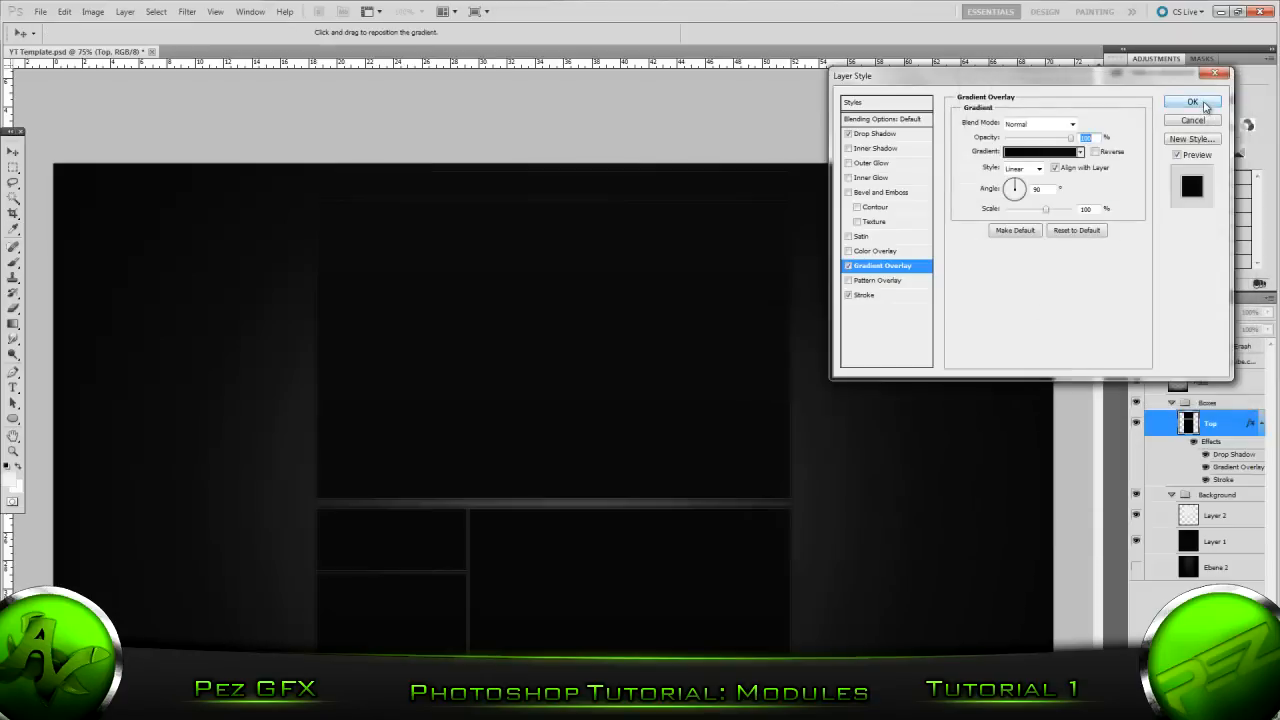
{"action": "left_click", "coordinate": [1205, 106]}
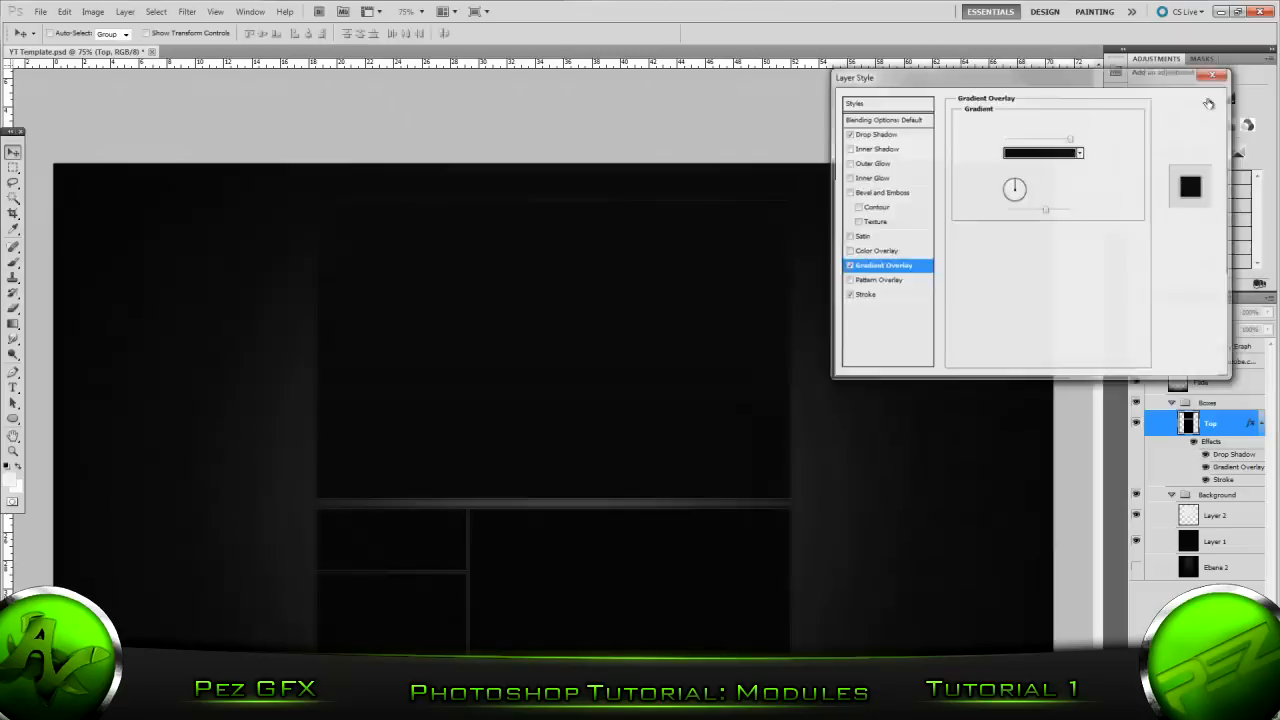
Step: Create a new empty layer above the Top layer in the Boxes group, and reactivate Top with the Magic Wand tool
{"action": "scroll", "coordinate": [440, 157], "scroll_direction": "down", "scroll_amount": 5}
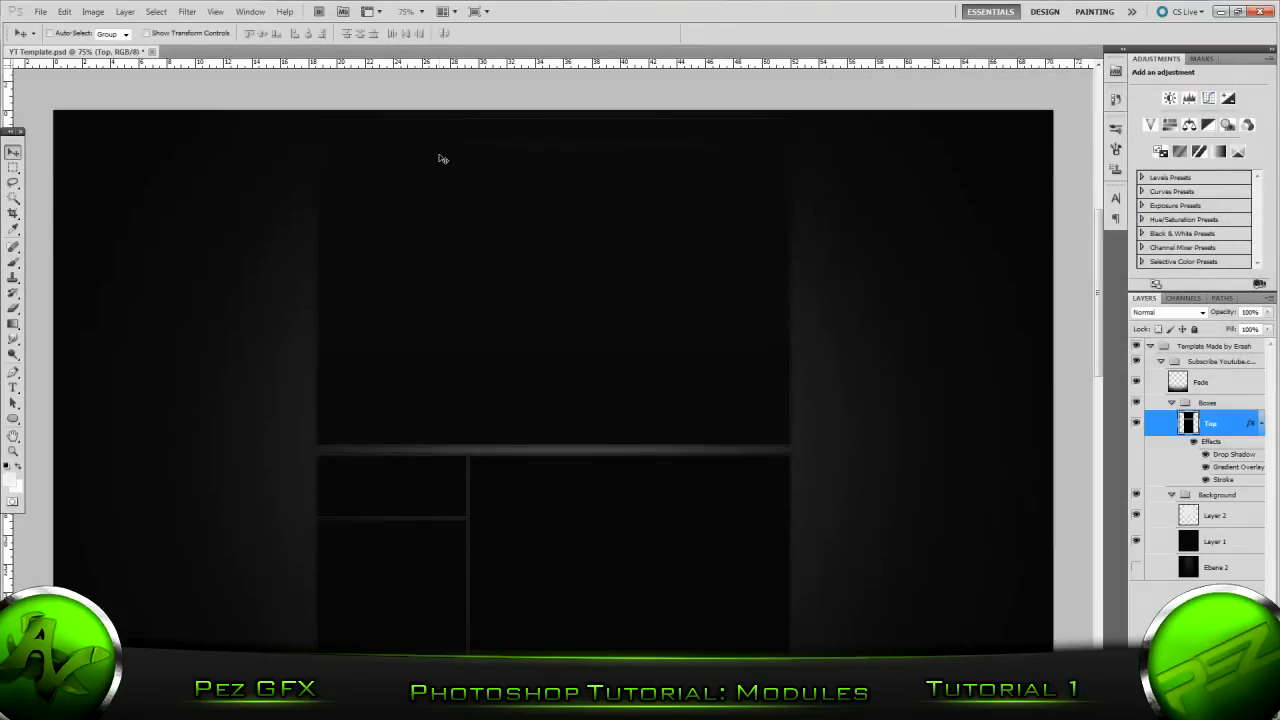
{"action": "scroll", "coordinate": [445, 160], "scroll_direction": "down", "scroll_amount": 2}
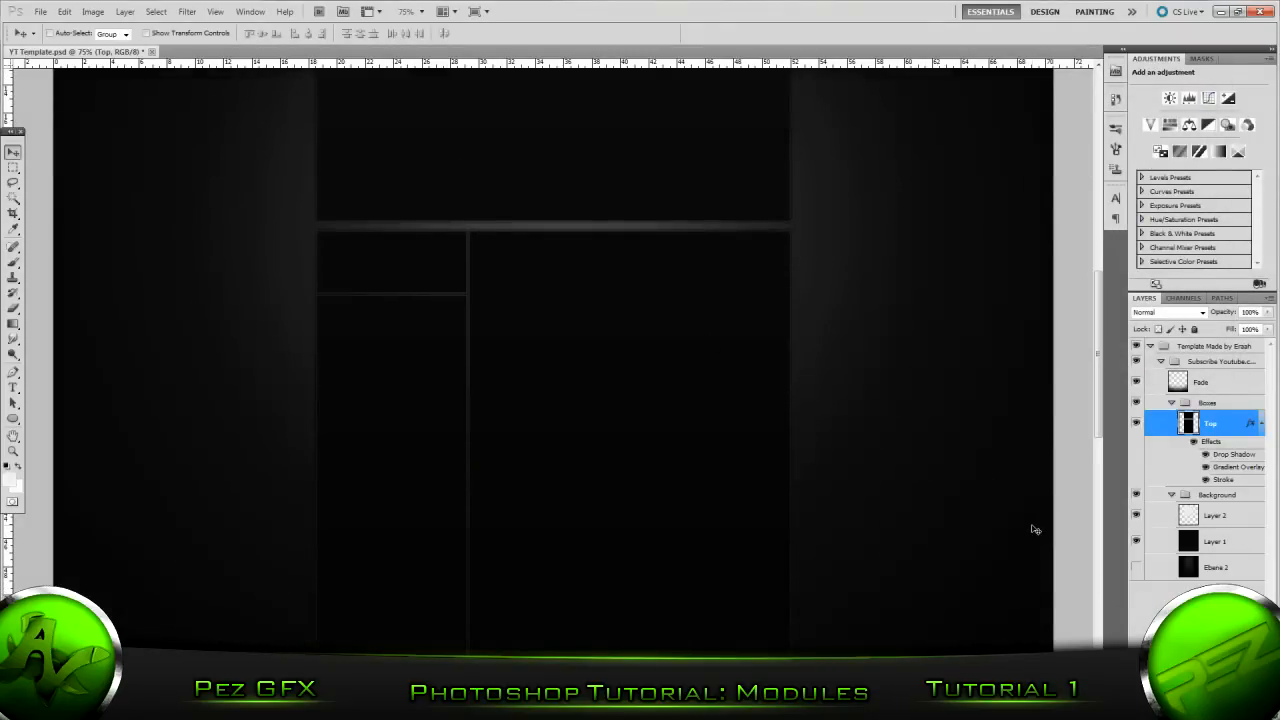
{"action": "scroll", "coordinate": [1035, 529], "scroll_direction": "up", "scroll_amount": 3}
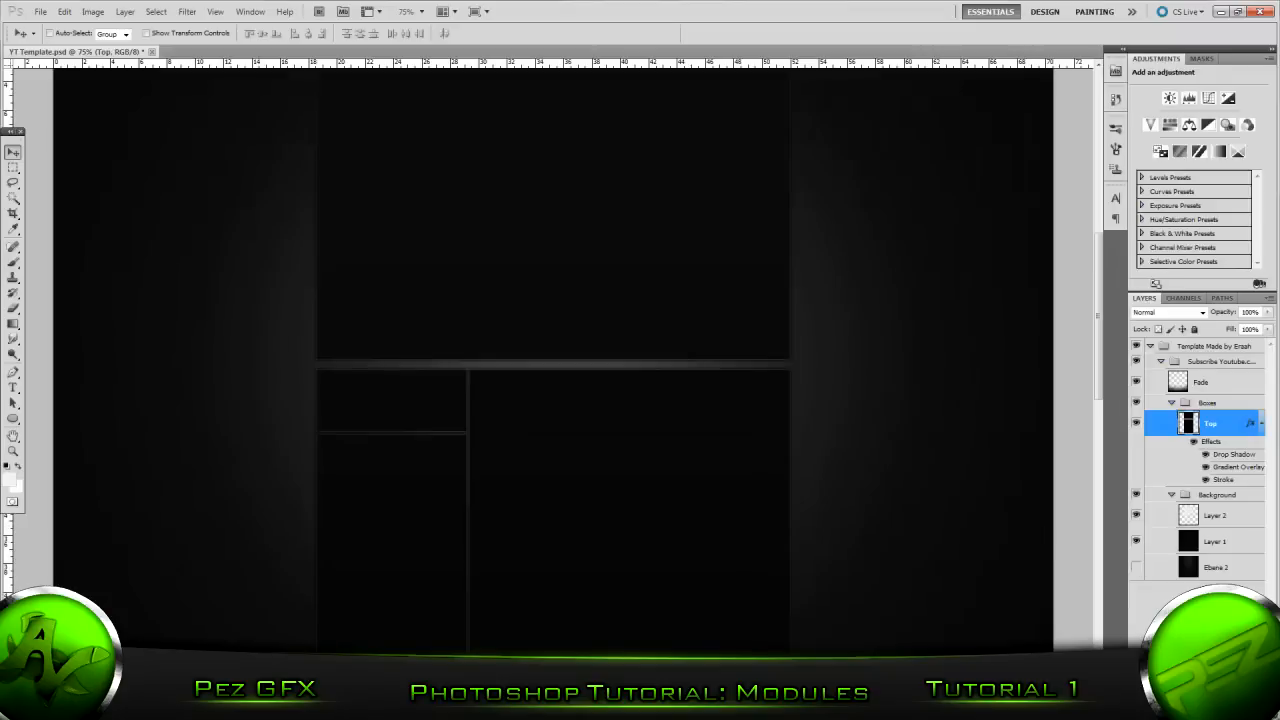
{"action": "key", "text": "ctrl+shift+alt+n"}
{"action": "left_click", "coordinate": [1225, 452]}
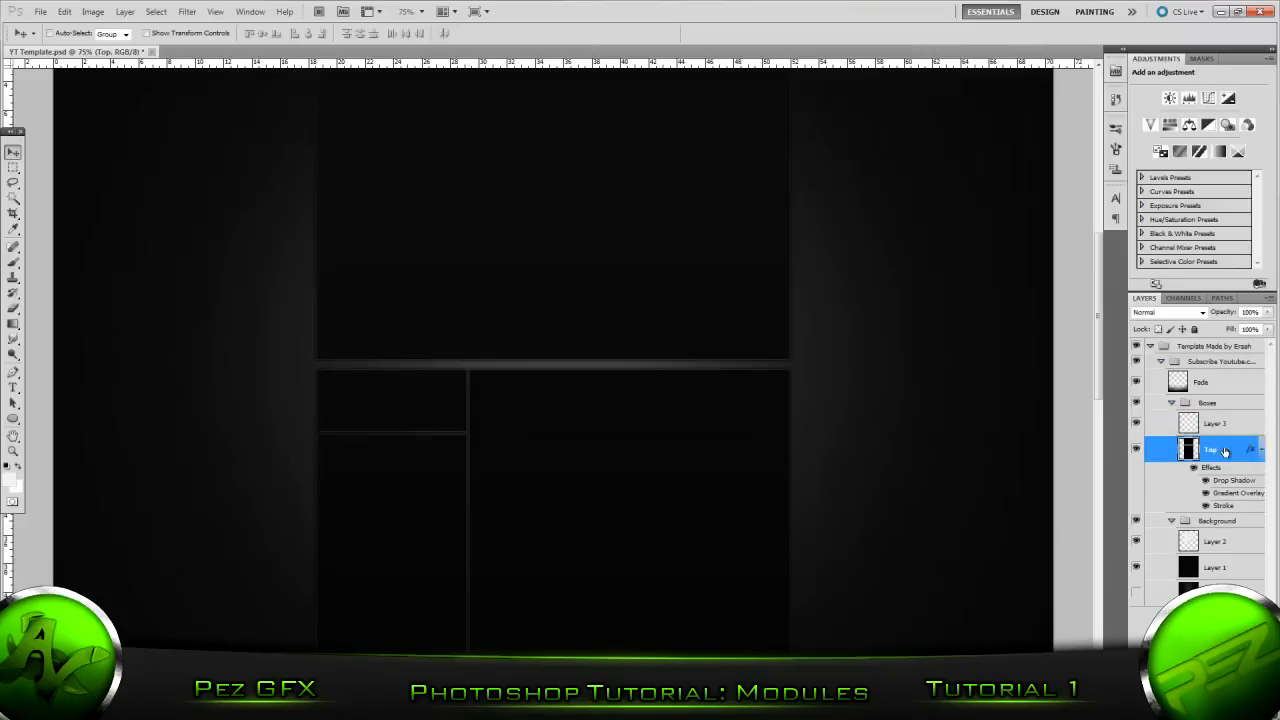
{"action": "scroll", "coordinate": [743, 548], "scroll_direction": "up", "scroll_amount": 2}
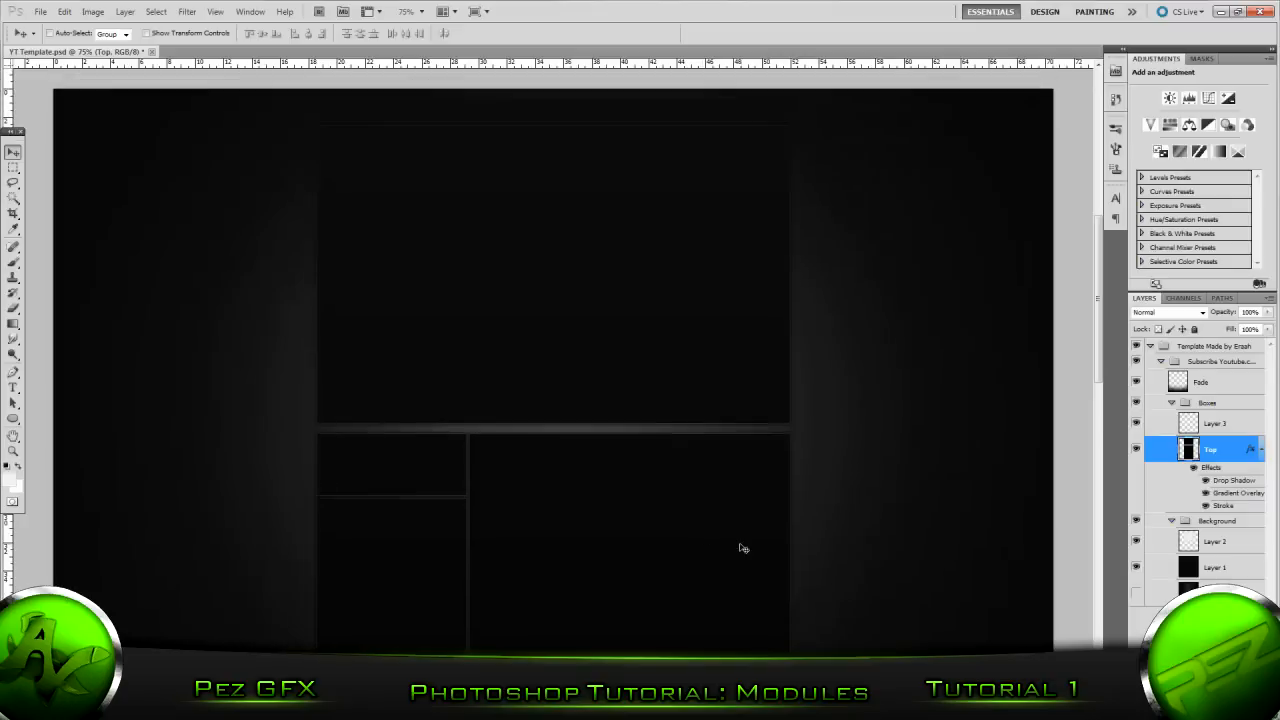
{"action": "left_click", "coordinate": [12, 199]}
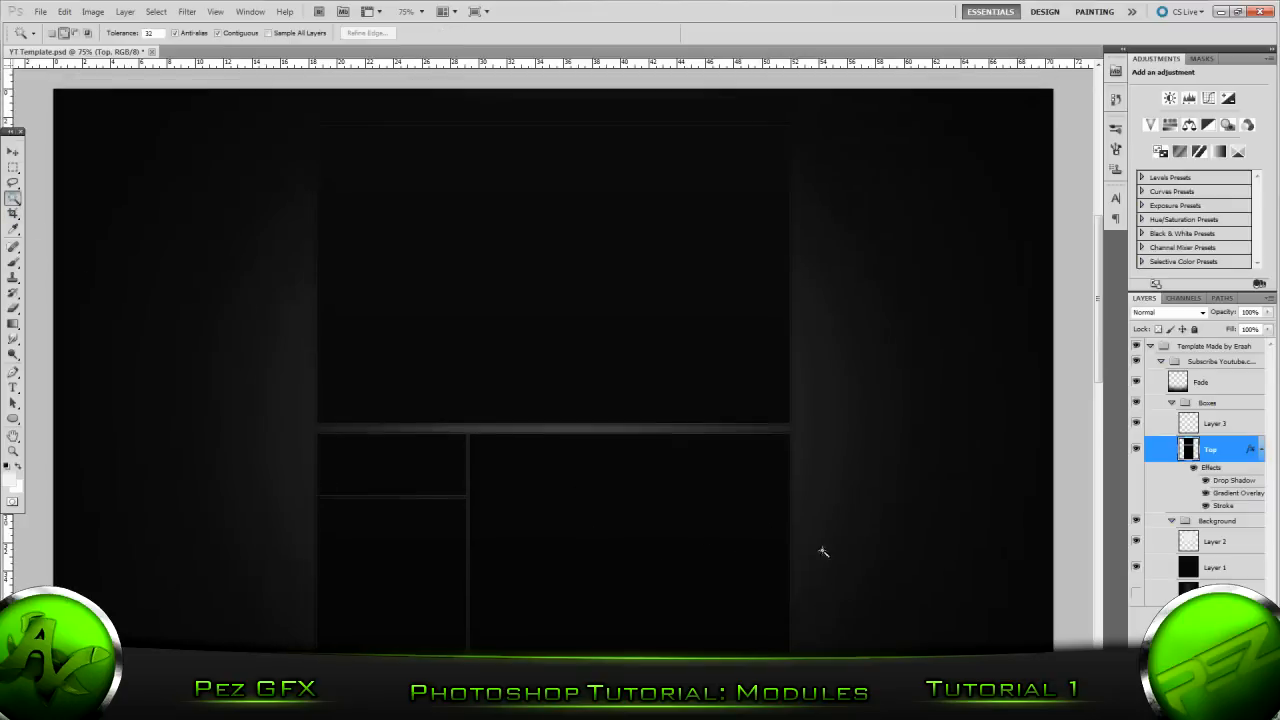
{"action": "left_click", "coordinate": [565, 551]}
{"action": "left_click", "coordinate": [397, 473], "text": "shift"}
{"action": "left_click", "coordinate": [402, 504], "text": "shift"}
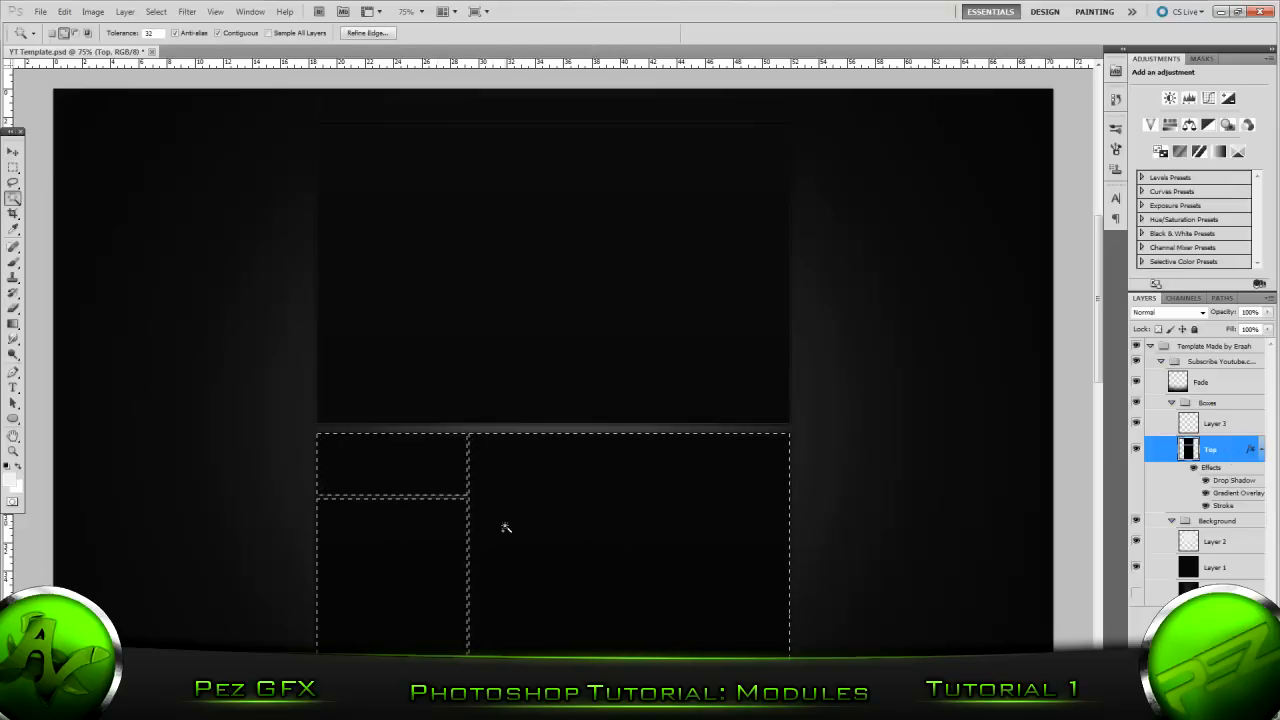
{"action": "left_click", "coordinate": [505, 527]}
{"action": "left_click", "coordinate": [493, 303], "text": "shift"}
{"action": "left_click", "coordinate": [533, 118], "text": "shift"}
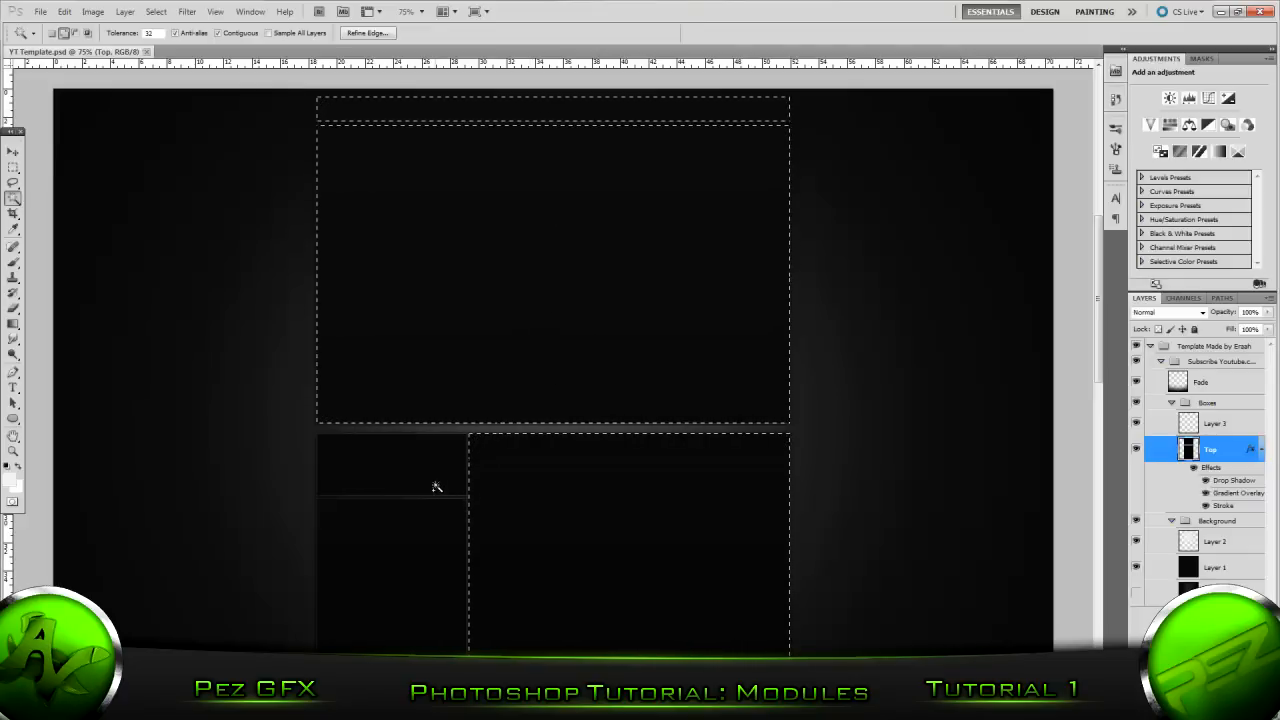
{"action": "key", "text": "Delete"}
{"action": "key", "text": "ctrl+d"}
Step: Select the small box just below the horizontal divider from the Top layer, and make Layer 3 active
{"action": "scroll", "coordinate": [681, 505], "scroll_direction": "down", "scroll_amount": 2}
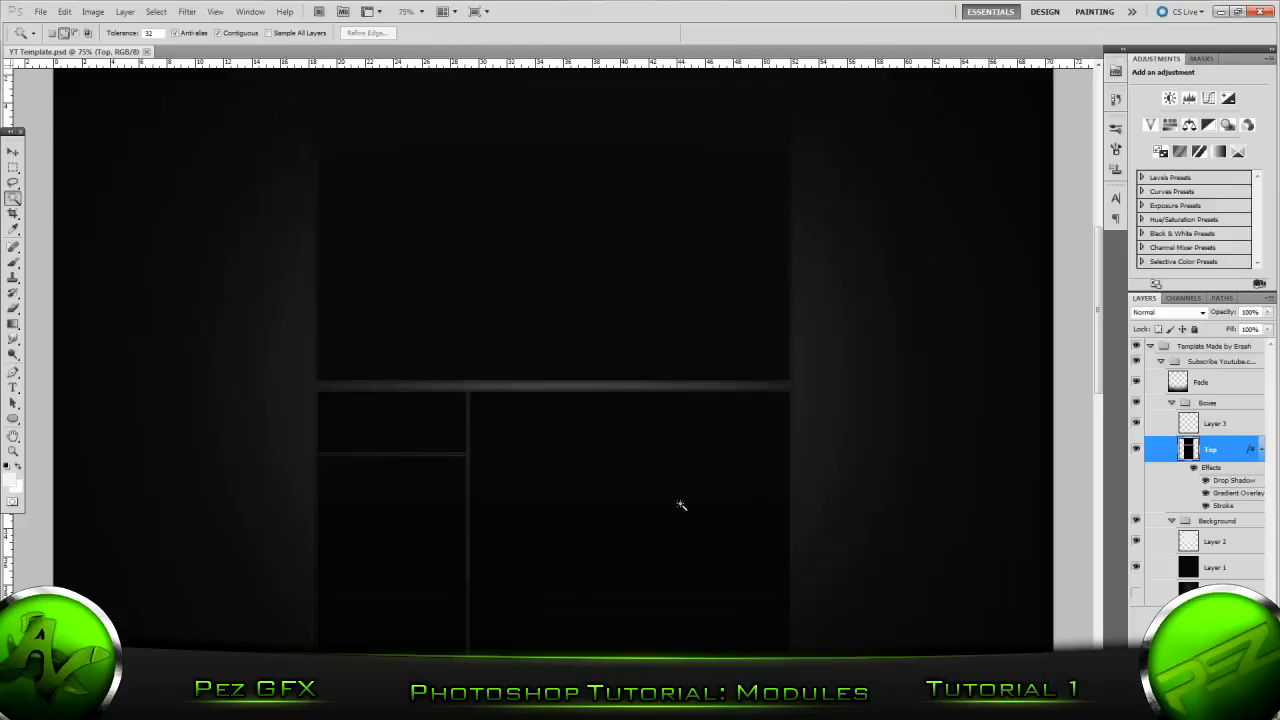
{"action": "left_click", "coordinate": [415, 446]}
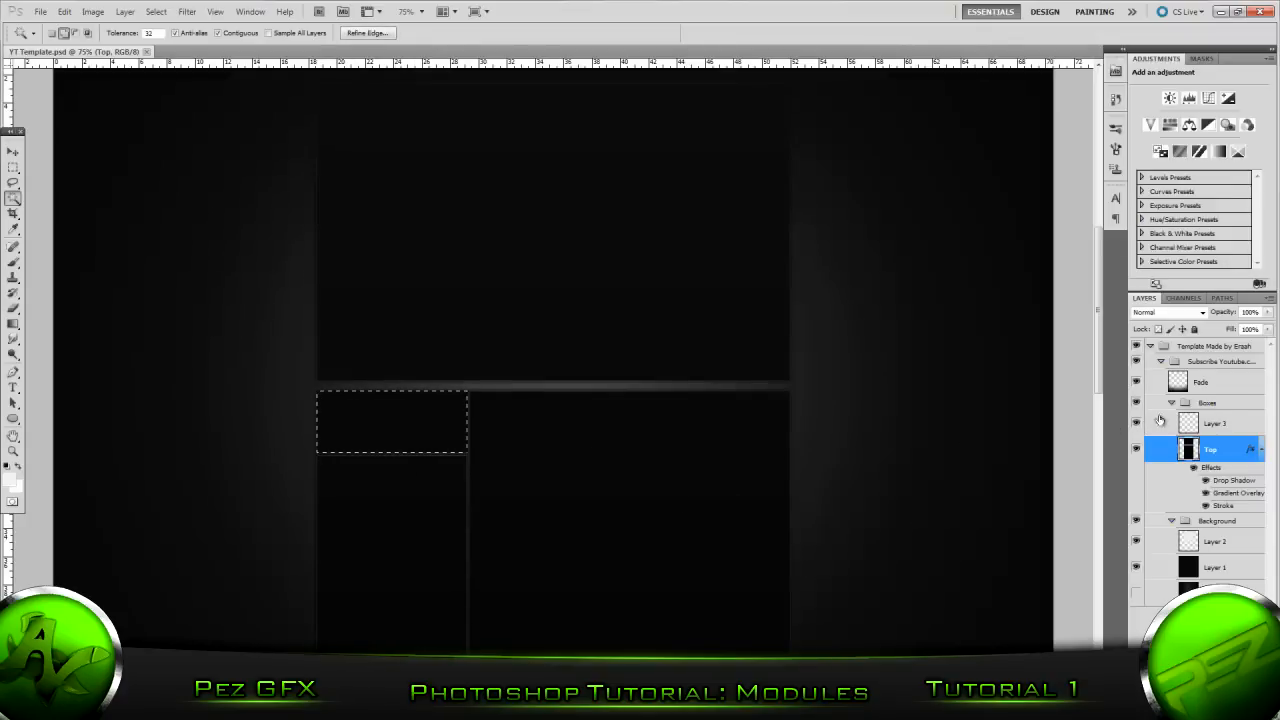
{"action": "left_click", "coordinate": [1240, 388]}
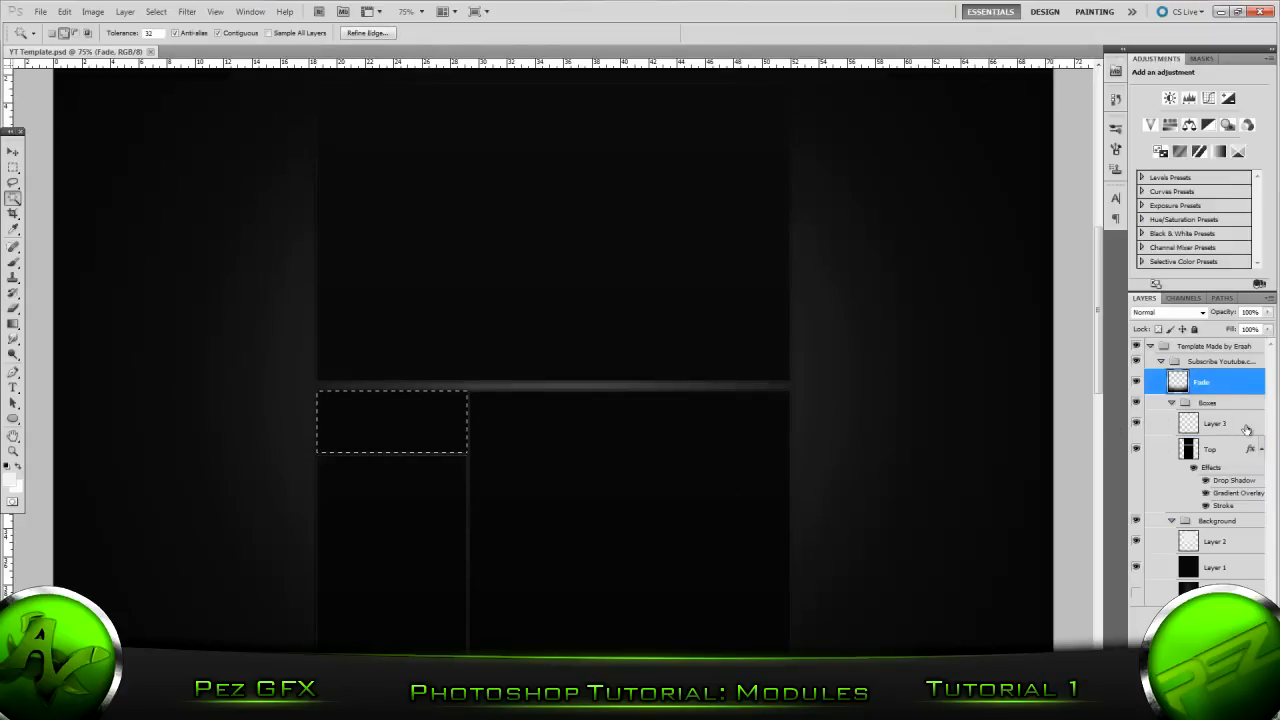
{"action": "left_click", "coordinate": [1247, 427]}
{"action": "scroll", "coordinate": [594, 503], "scroll_direction": "up", "scroll_amount": 3}
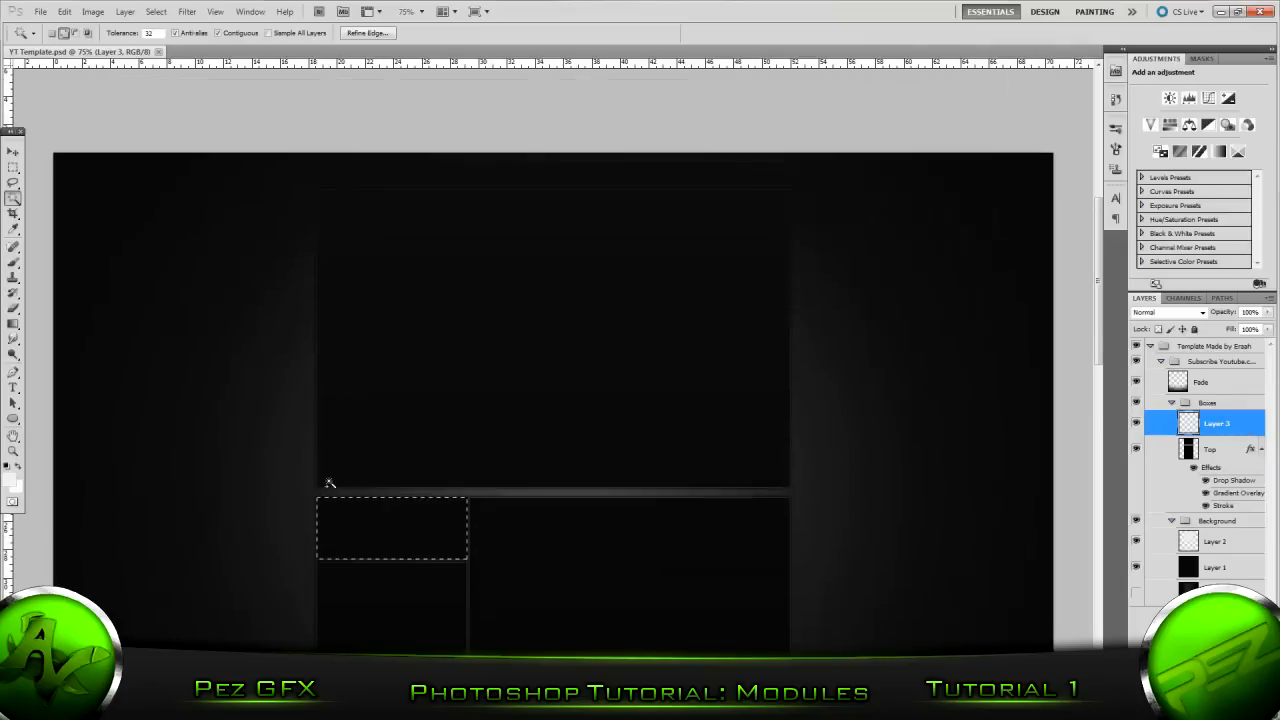
Step: Set up the Brush tool with a soft round tip at 0% hardness and a size of about 401 px
{"action": "left_click", "coordinate": [12, 264]}
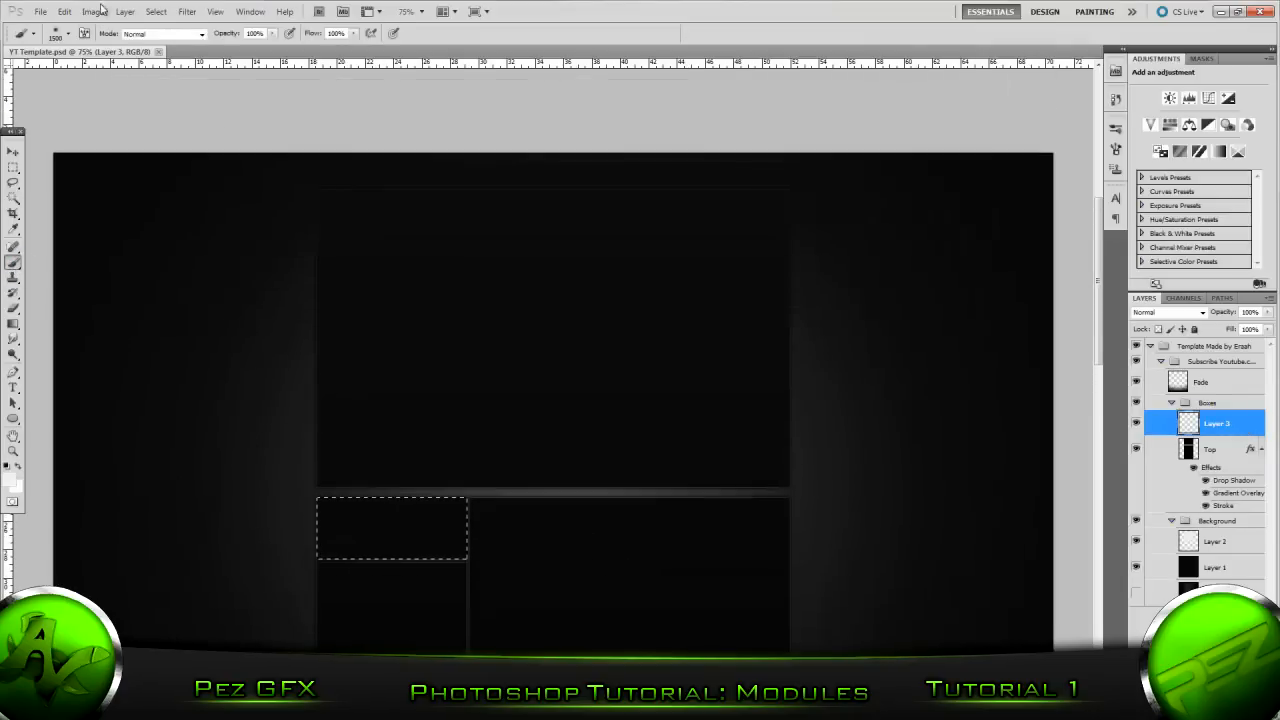
{"action": "left_click", "coordinate": [67, 34]}
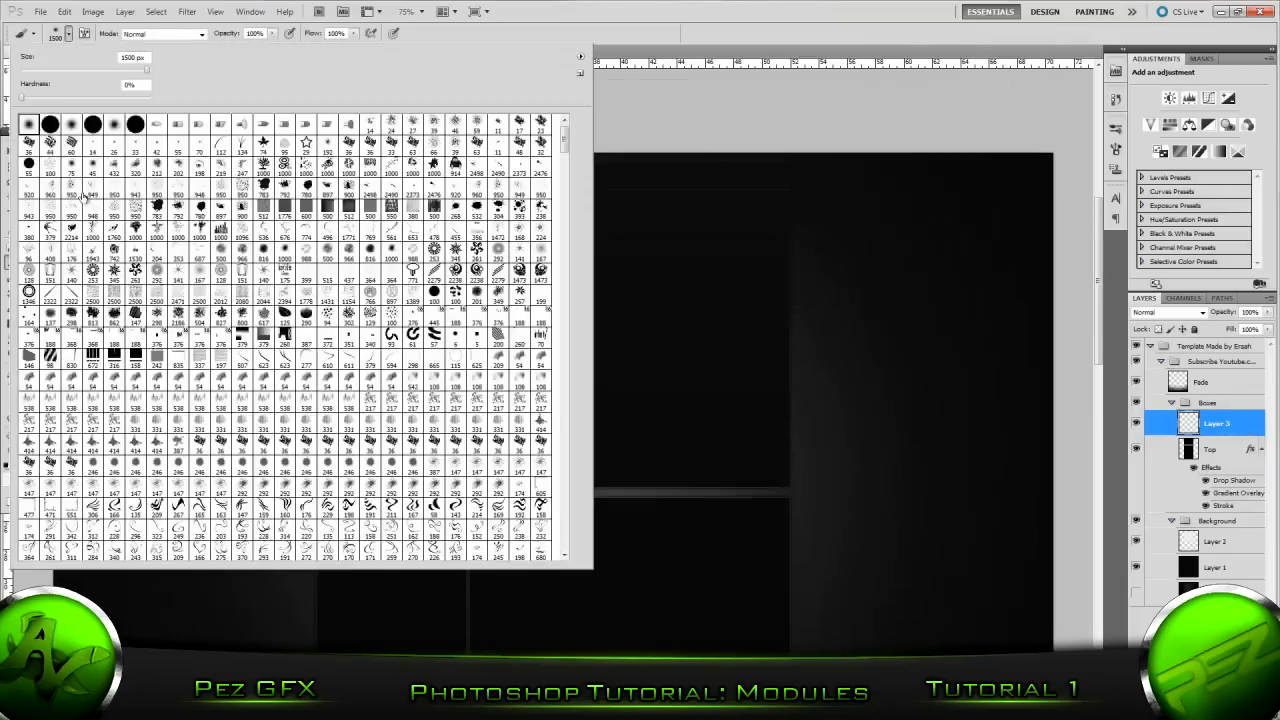
{"action": "left_click", "coordinate": [72, 125]}
{"action": "left_click_drag", "start_coordinate": [148, 70], "coordinate": [102, 82]}
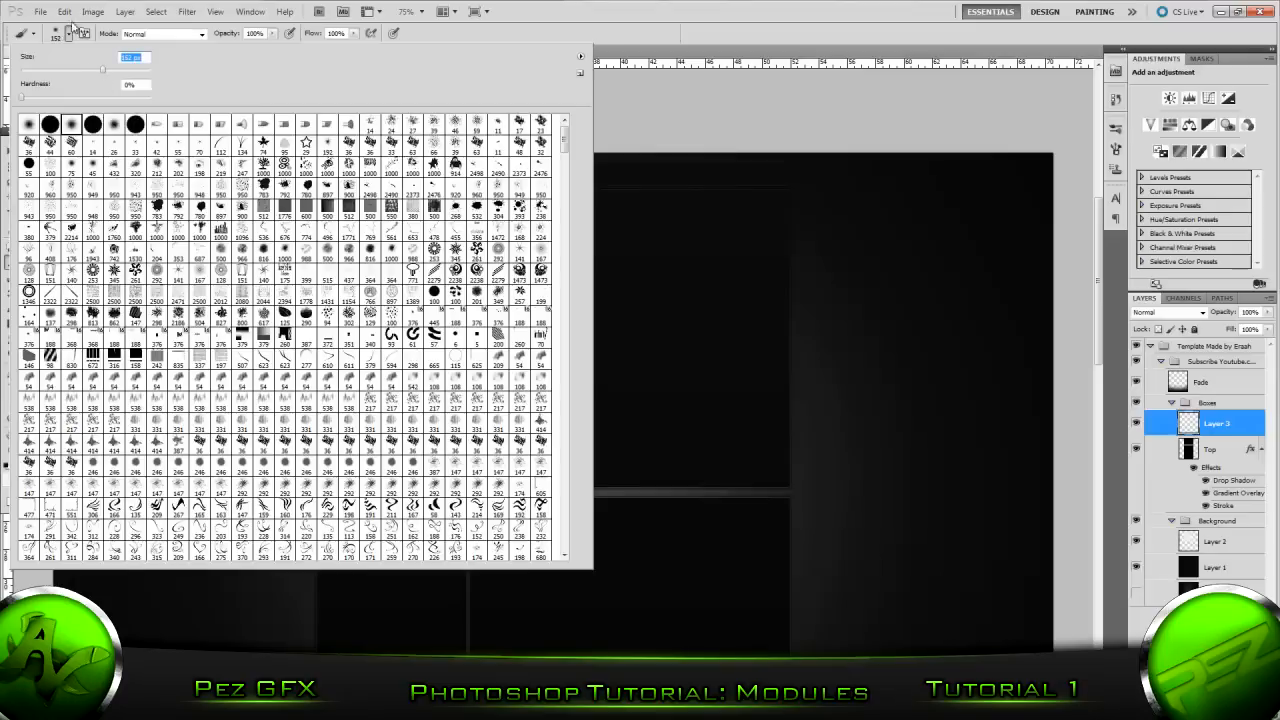
{"action": "left_click", "coordinate": [69, 33]}
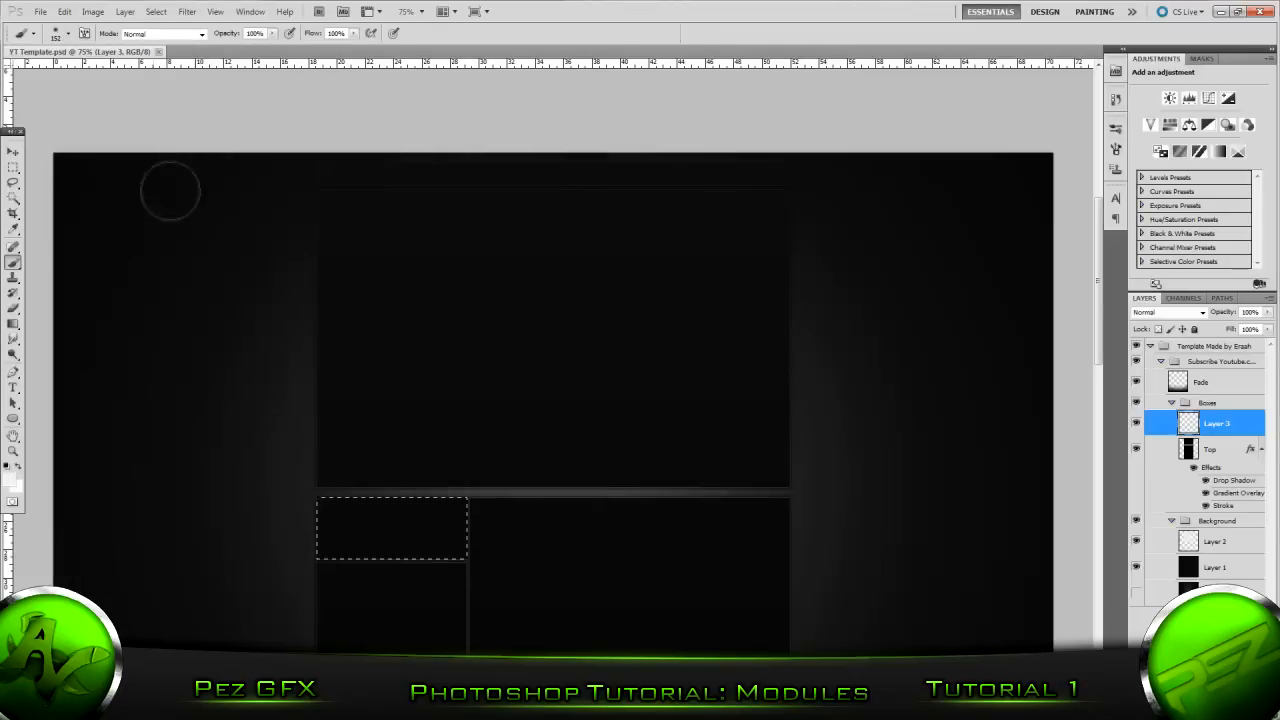
{"action": "left_click", "coordinate": [68, 33]}
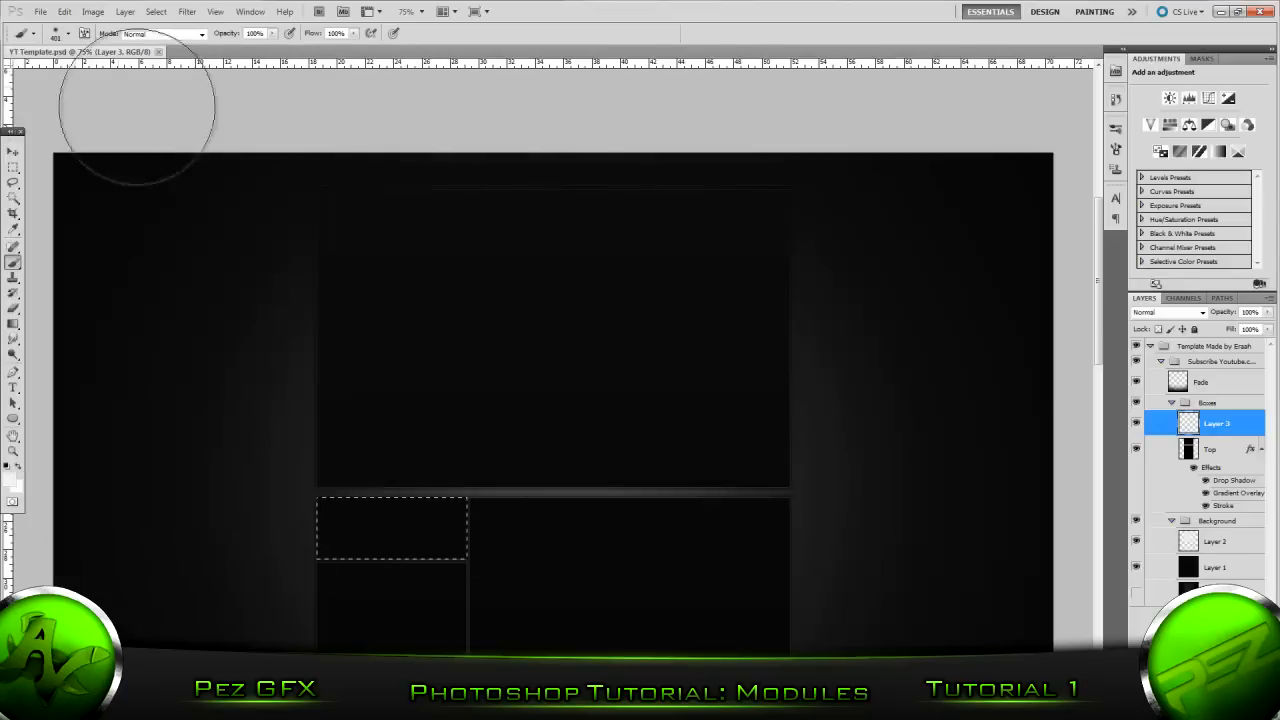
{"action": "left_click", "coordinate": [69, 33]}
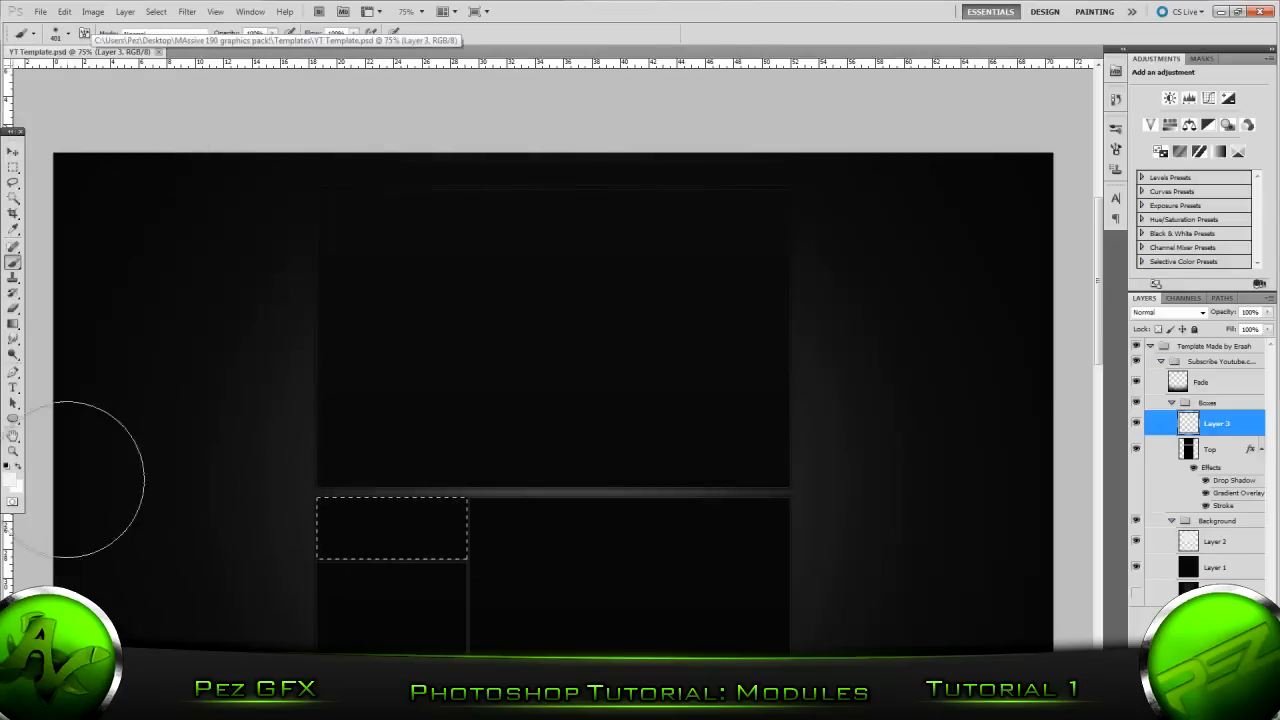
Step: Set the foreground colour to white, dab a soft highlight along the selected box's upper edge on Layer 3, and clear the selection
{"action": "left_click", "coordinate": [12, 482]}
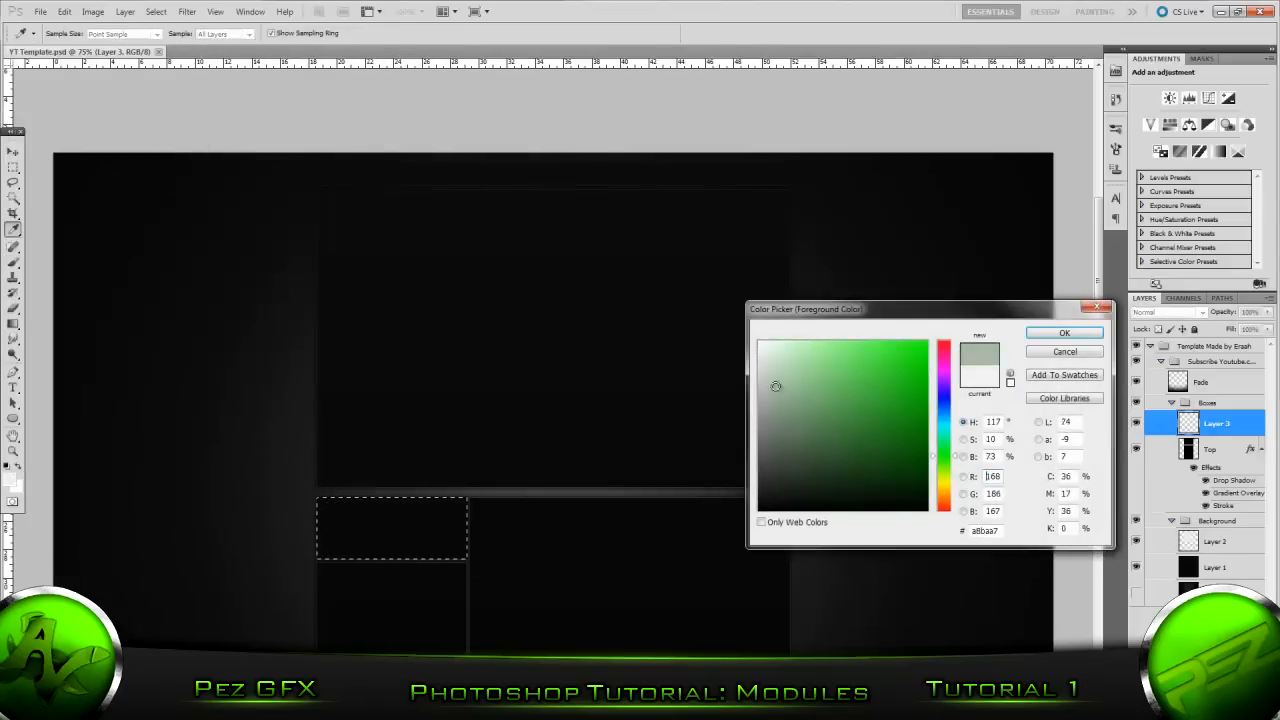
{"action": "left_click", "coordinate": [1064, 332]}
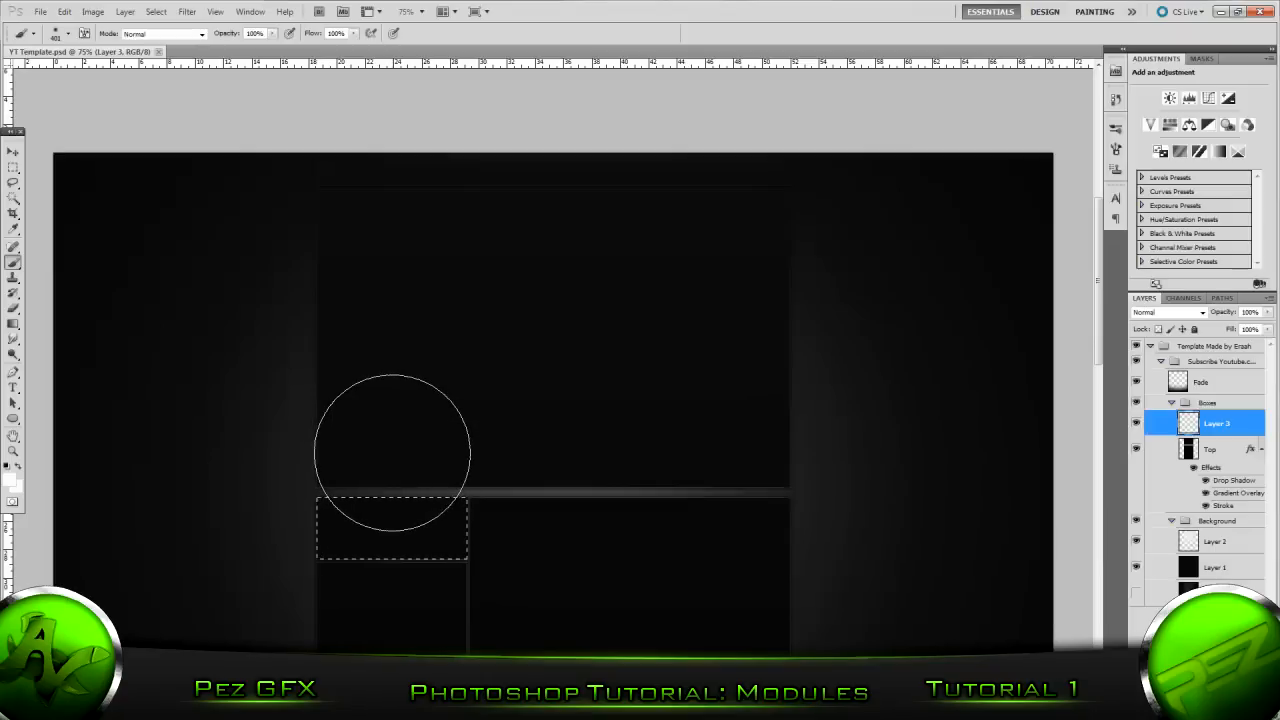
{"action": "left_click", "coordinate": [390, 455]}
{"action": "key", "text": "ctrl+d"}
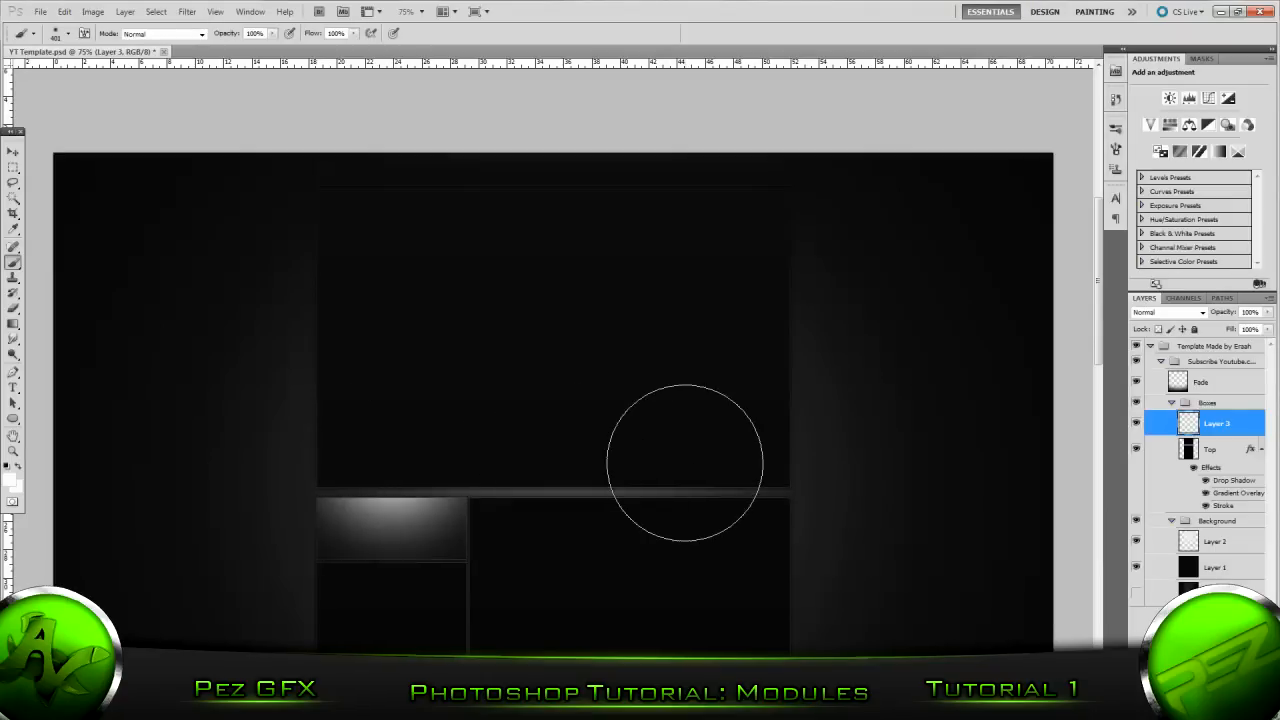
Step: Lower Layer 3's opacity to 54% to soften the highlight in the small box
{"action": "scroll", "coordinate": [685, 462], "scroll_direction": "down", "scroll_amount": 3}
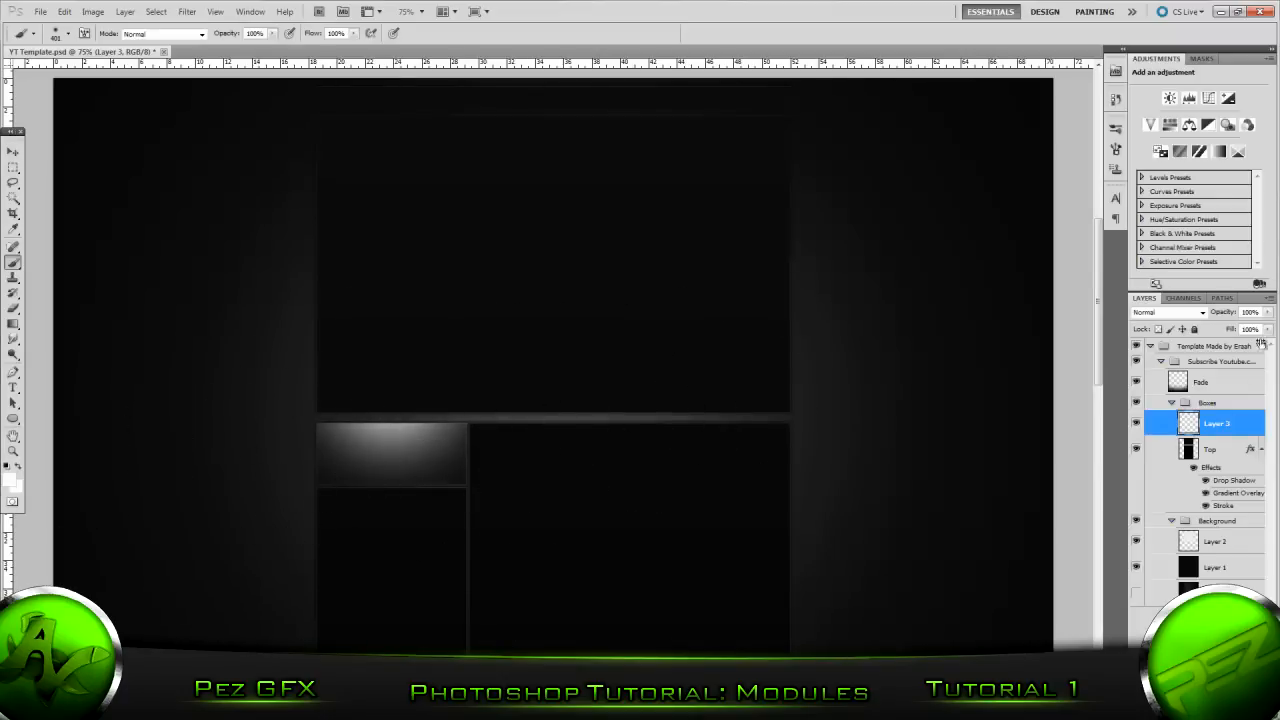
{"action": "left_click_drag", "start_coordinate": [1270, 313], "coordinate": [1216, 329]}
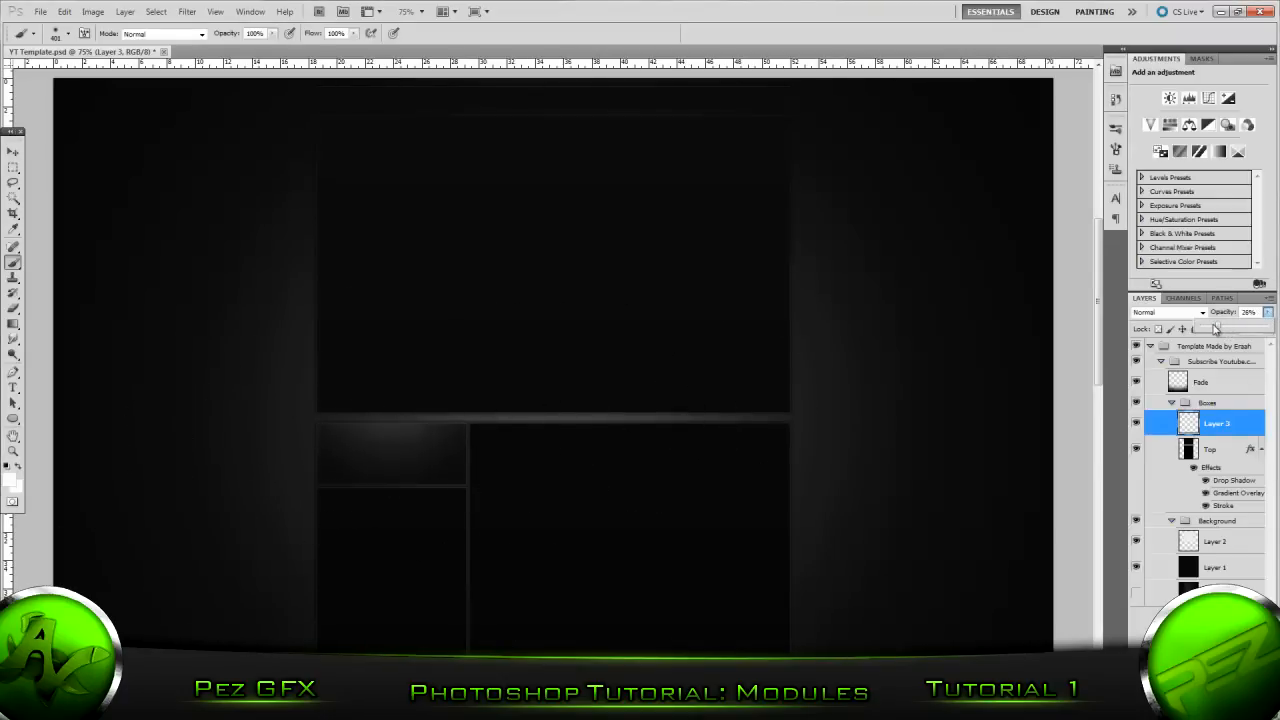
{"action": "scroll", "coordinate": [777, 357], "scroll_direction": "down", "scroll_amount": 3}
{"action": "left_click_drag", "start_coordinate": [1217, 329], "coordinate": [1207, 343]}
{"action": "scroll", "coordinate": [931, 432], "scroll_direction": "up", "scroll_amount": 1}
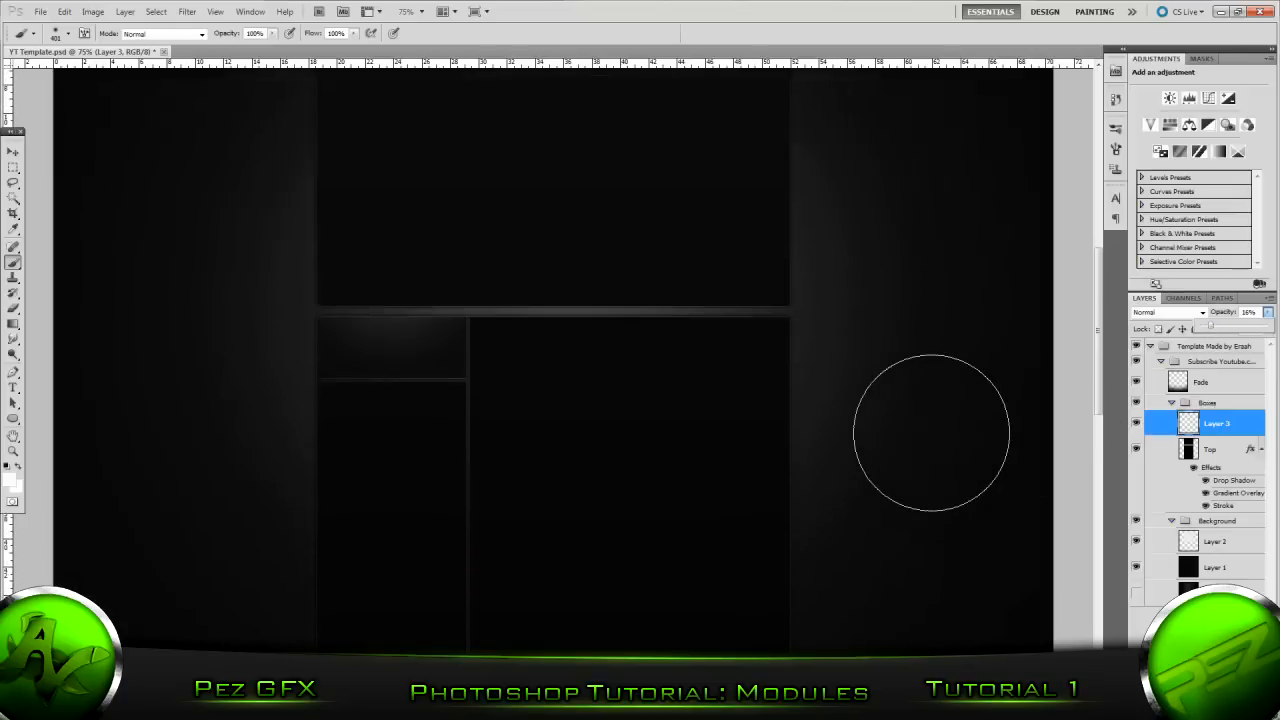
{"action": "scroll", "coordinate": [931, 432], "scroll_direction": "up", "scroll_amount": 4}
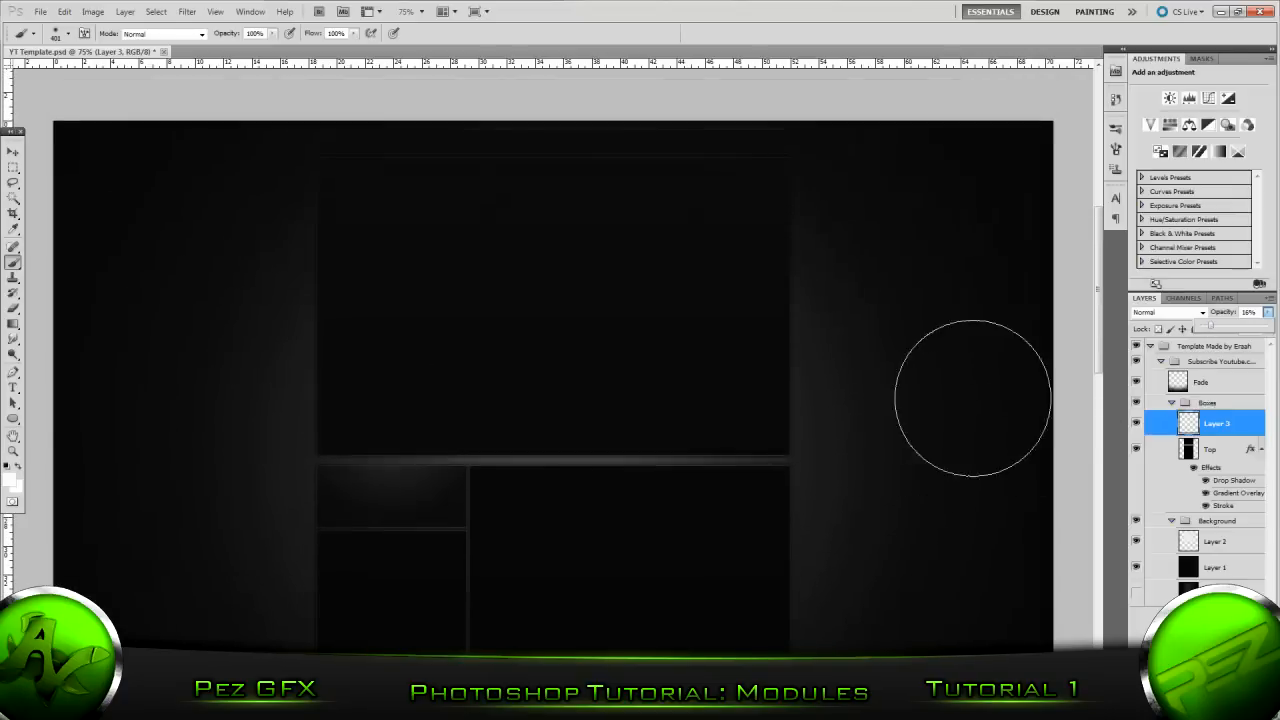
{"action": "left_click_drag", "start_coordinate": [1207, 328], "coordinate": [1208, 330]}
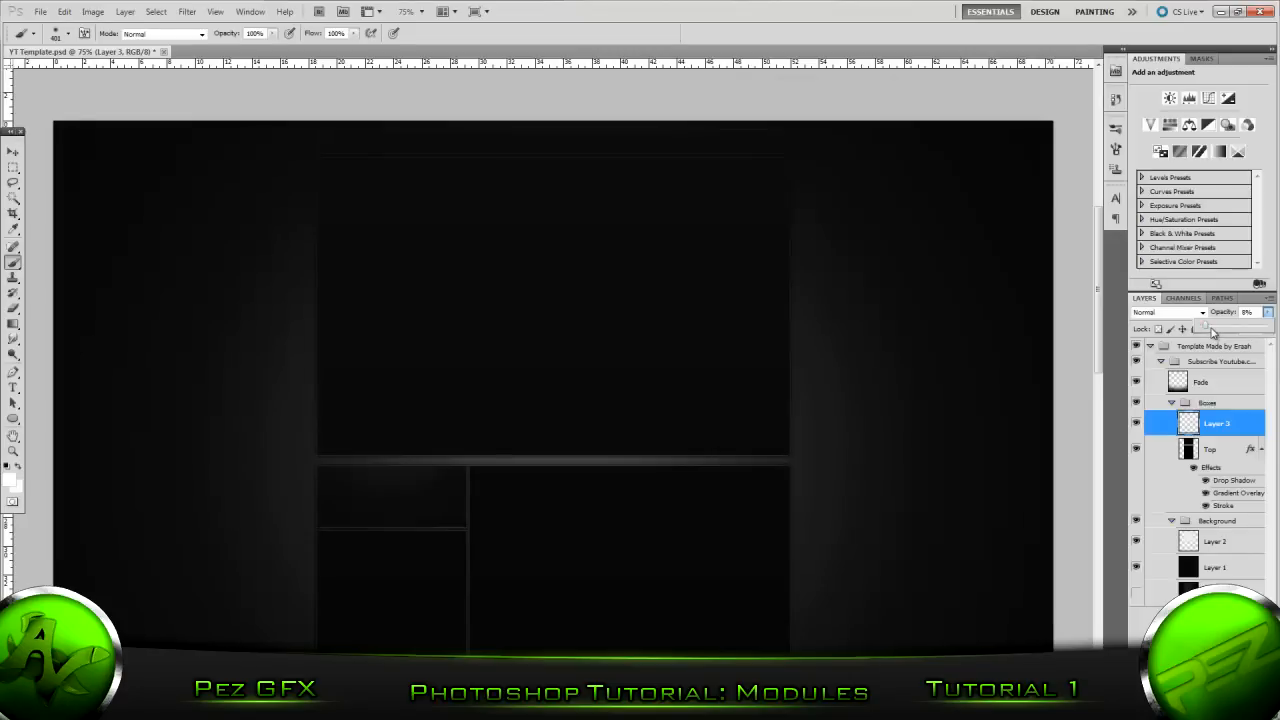
{"action": "left_click_drag", "start_coordinate": [1226, 334], "coordinate": [1266, 329]}
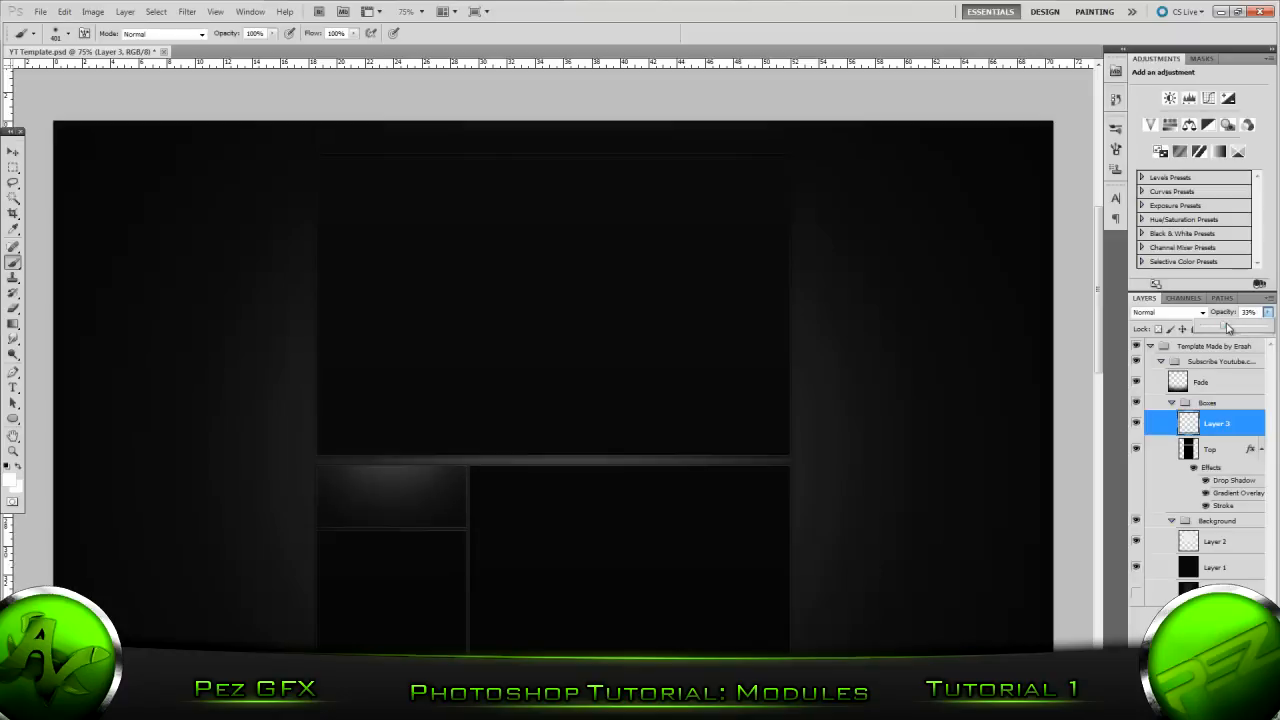
{"action": "left_click_drag", "start_coordinate": [1228, 329], "coordinate": [1239, 329]}
{"action": "left_click", "coordinate": [1267, 313]}
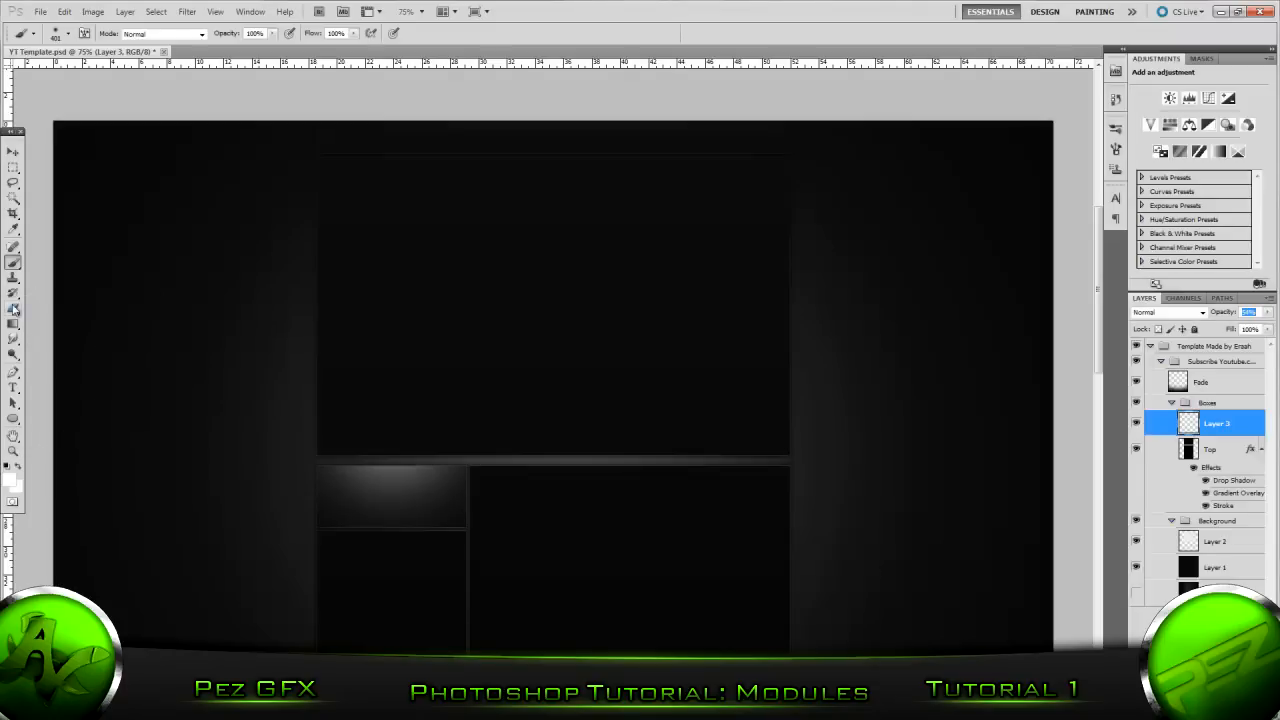
Step: Switch to the Smudge tool and set its brush size to 62 px
{"action": "left_click", "coordinate": [14, 340]}
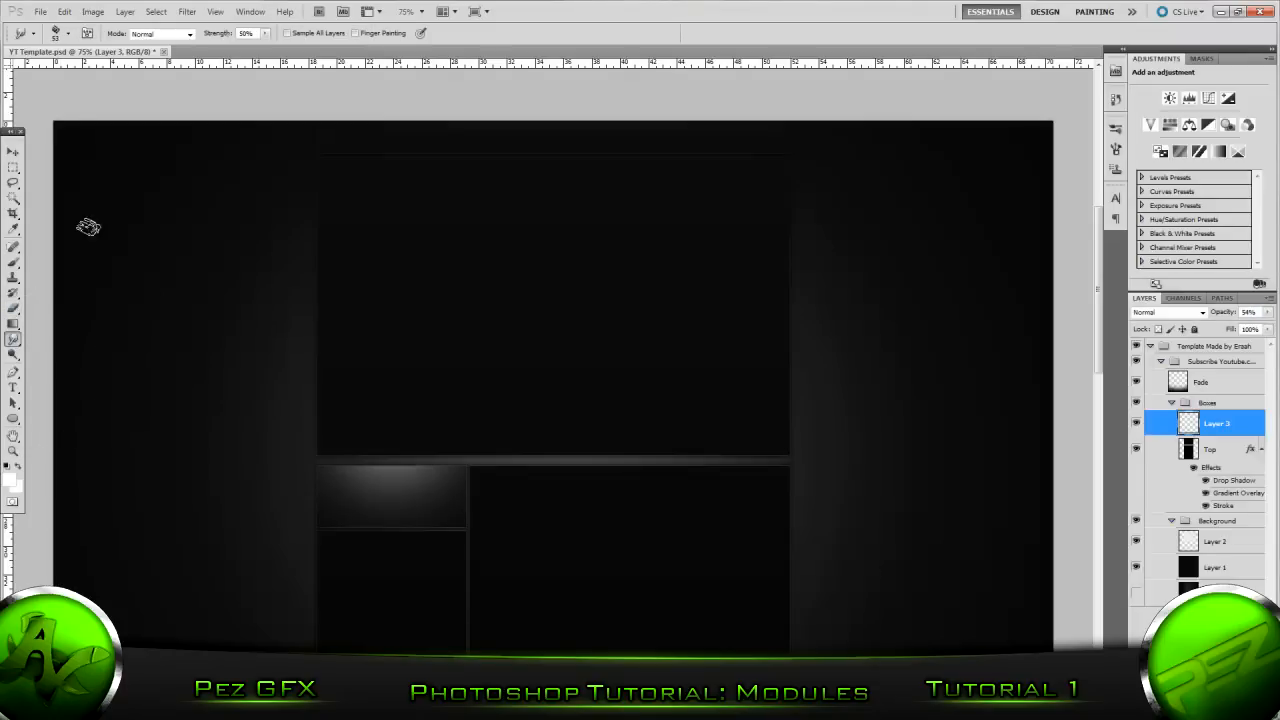
{"action": "left_click", "coordinate": [69, 35]}
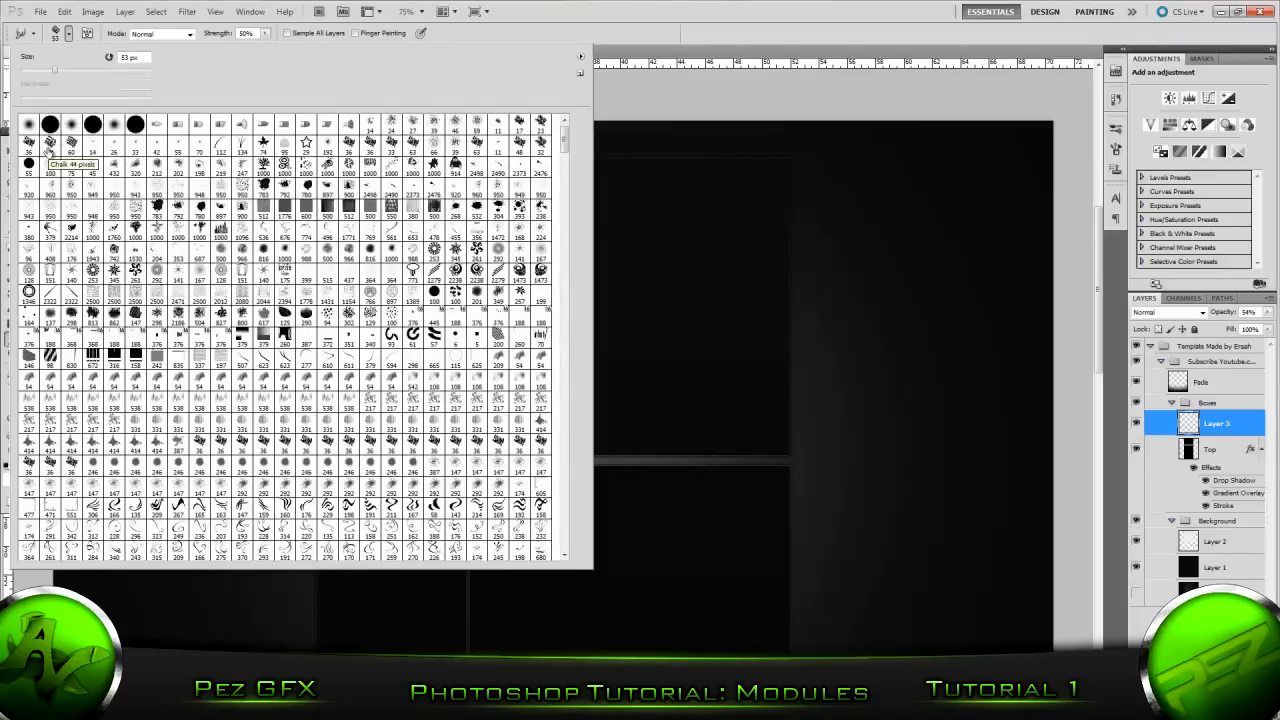
{"action": "left_click_drag", "start_coordinate": [54, 73], "coordinate": [72, 77]}
{"action": "left_click", "coordinate": [55, 73]}
{"action": "left_click", "coordinate": [68, 37]}
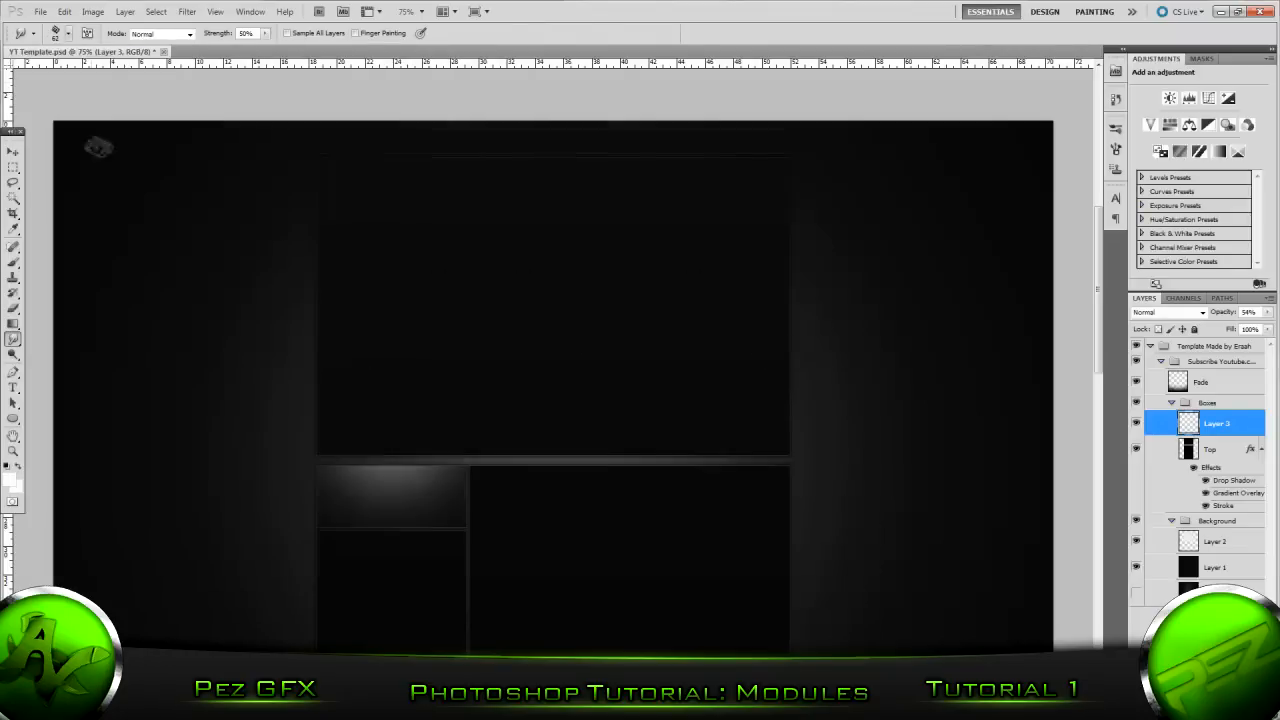
Step: Use the Magic Wand on the Top layer to reselect the highlighted small box, and return to Layer 3
{"action": "scroll", "coordinate": [120, 180], "scroll_direction": "down", "scroll_amount": 5}
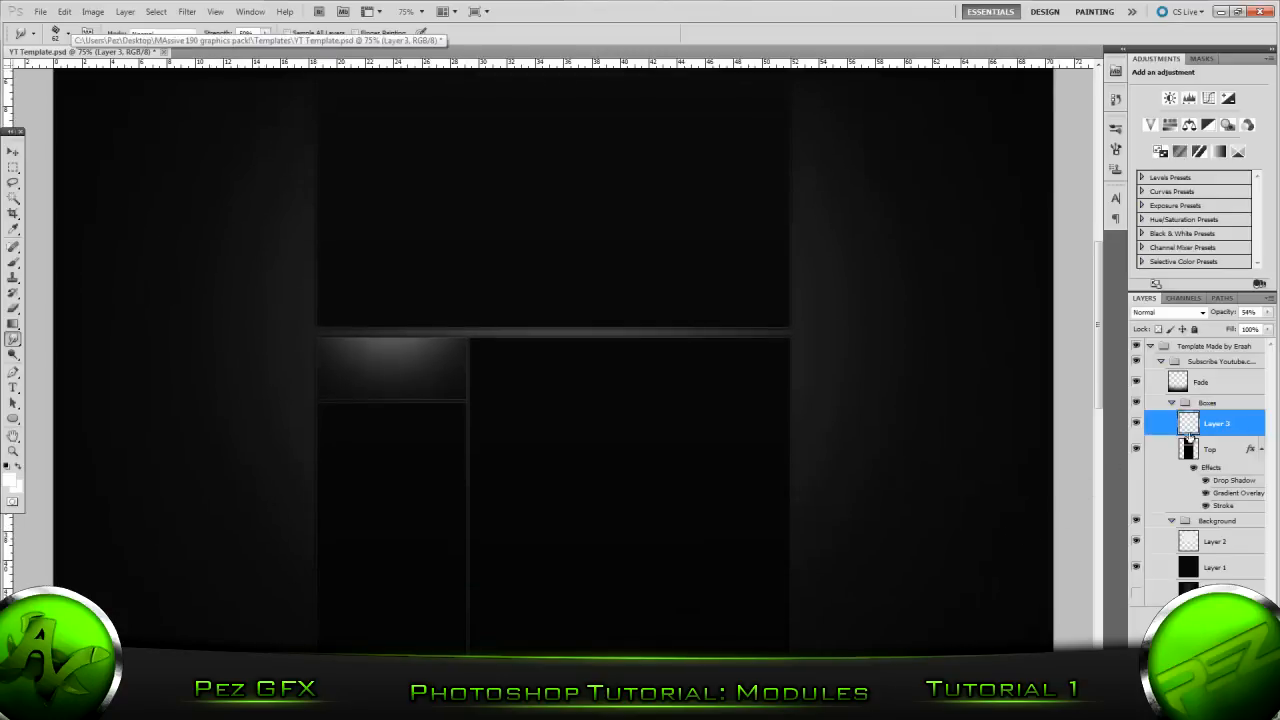
{"action": "left_click", "coordinate": [1233, 459]}
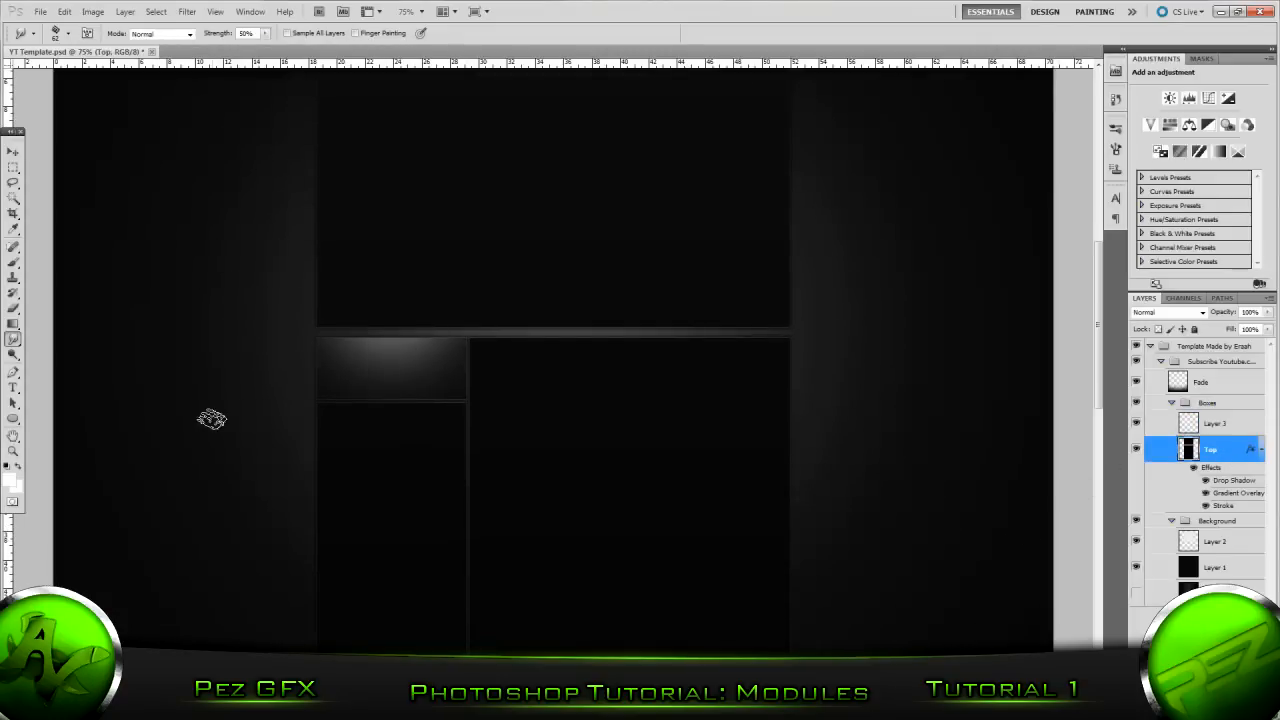
{"action": "left_click", "coordinate": [13, 197]}
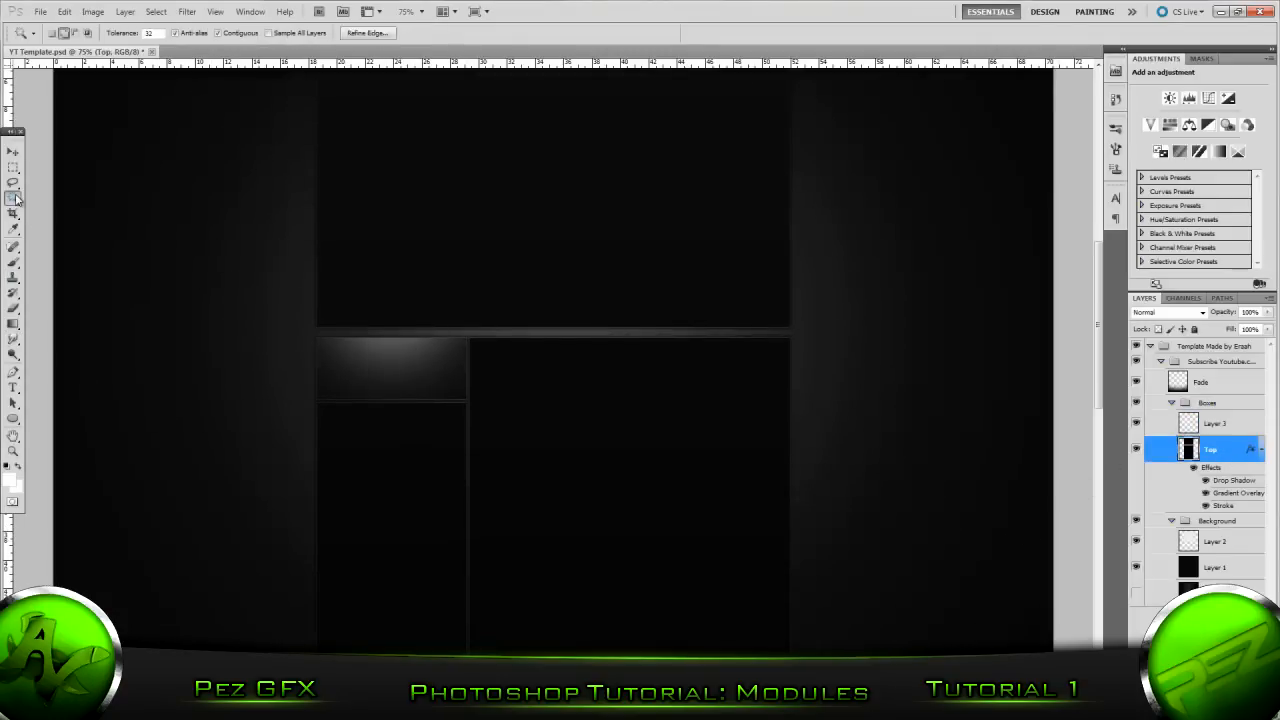
{"action": "left_click", "coordinate": [462, 396]}
{"action": "left_click", "coordinate": [1248, 428]}
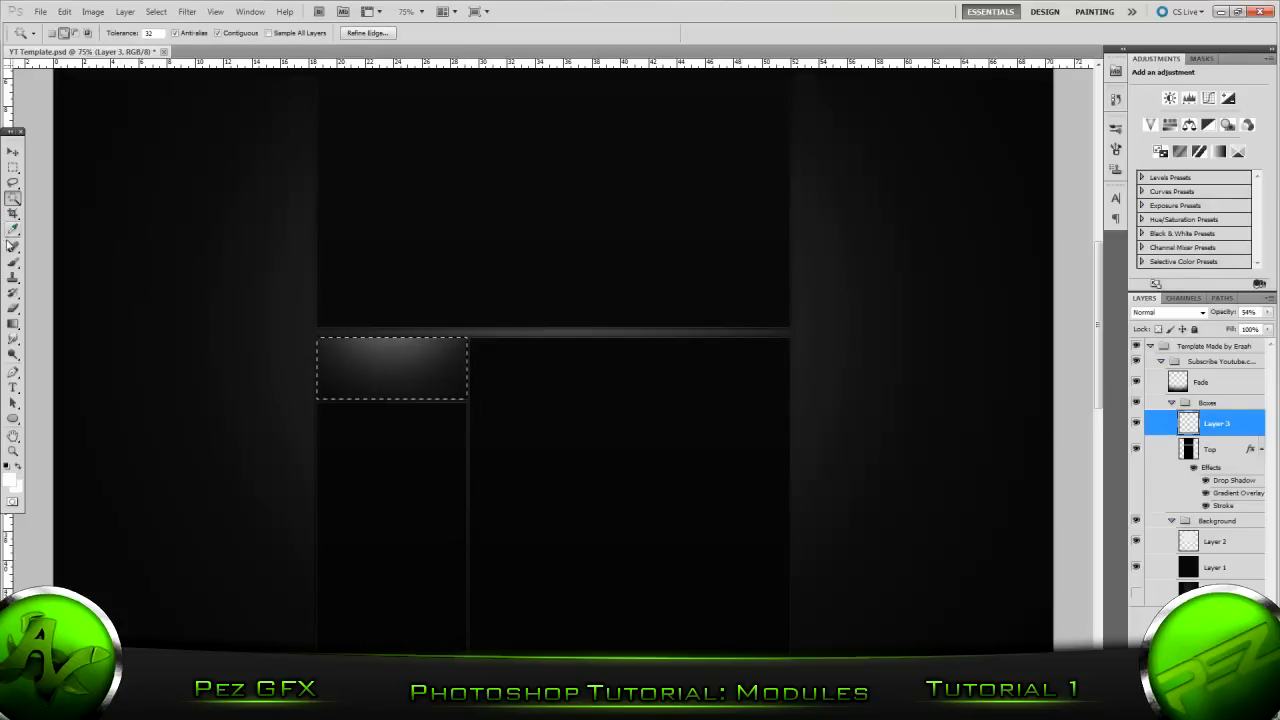
Step: Smudge the highlight inside the selected small box into uneven wisps and lower Layer 3's opacity to 24%
{"action": "left_click", "coordinate": [13, 339]}
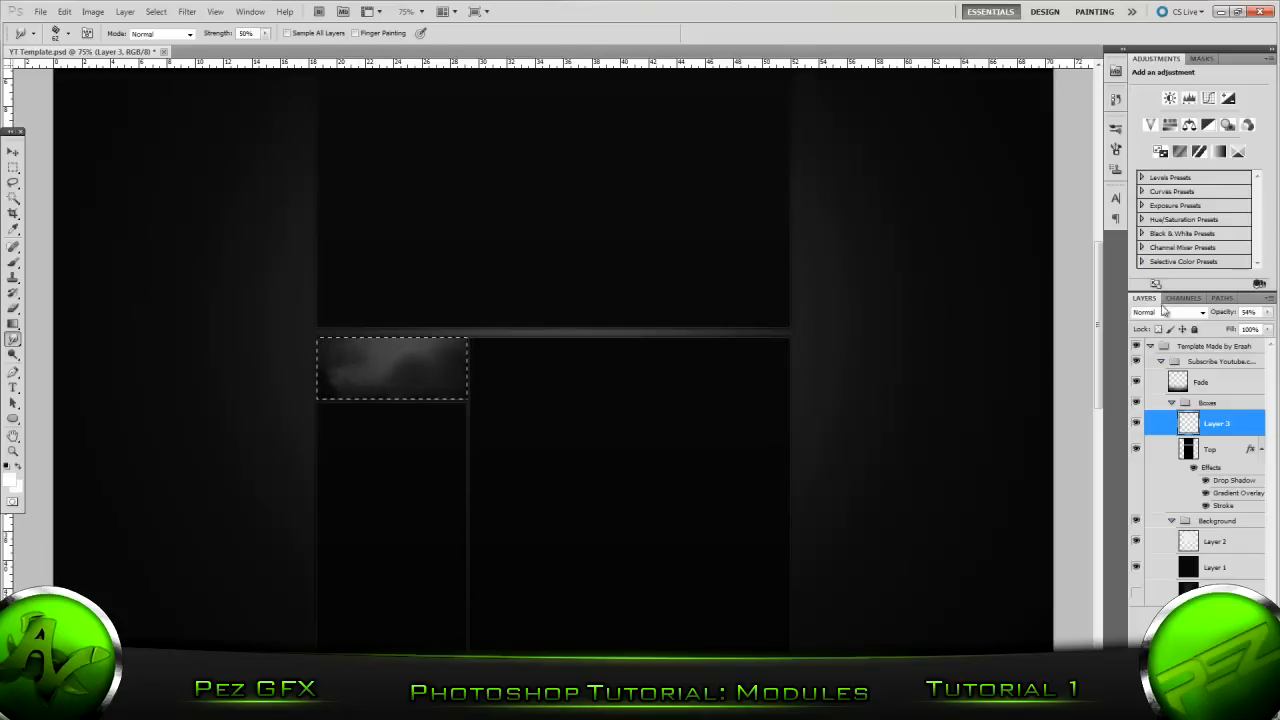
{"action": "left_click", "coordinate": [1267, 312]}
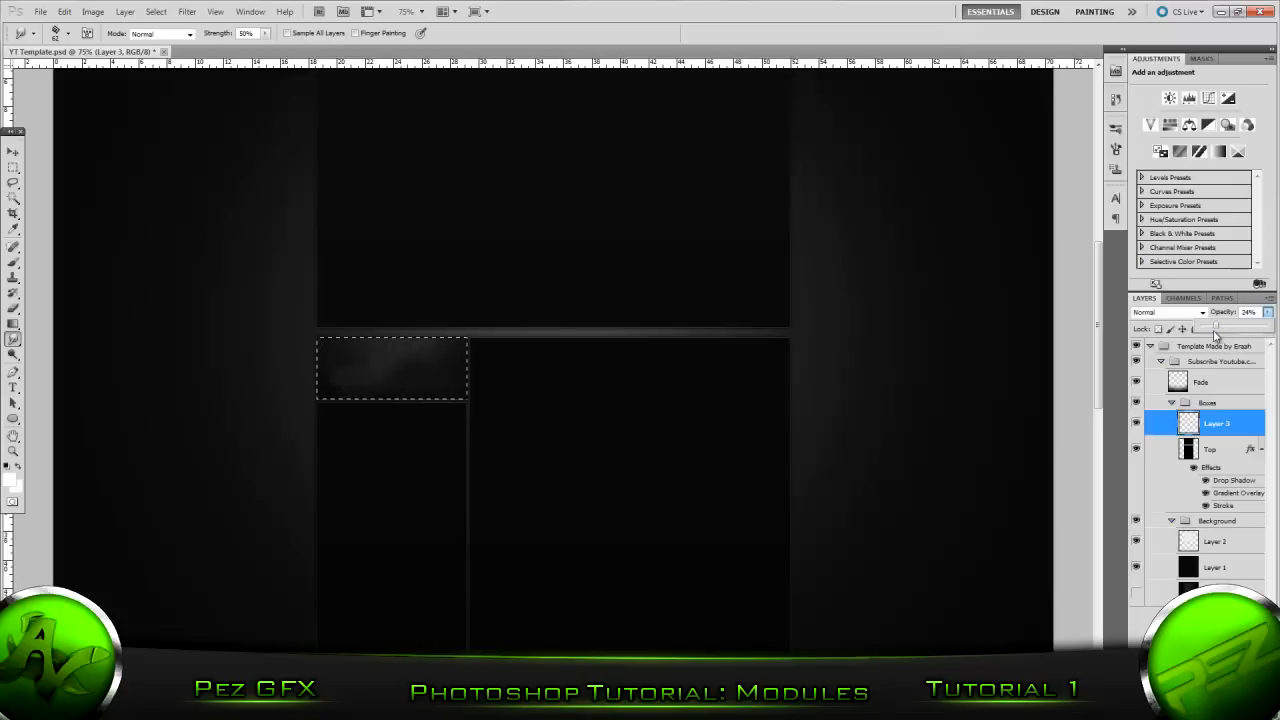
{"action": "left_click", "coordinate": [368, 399]}
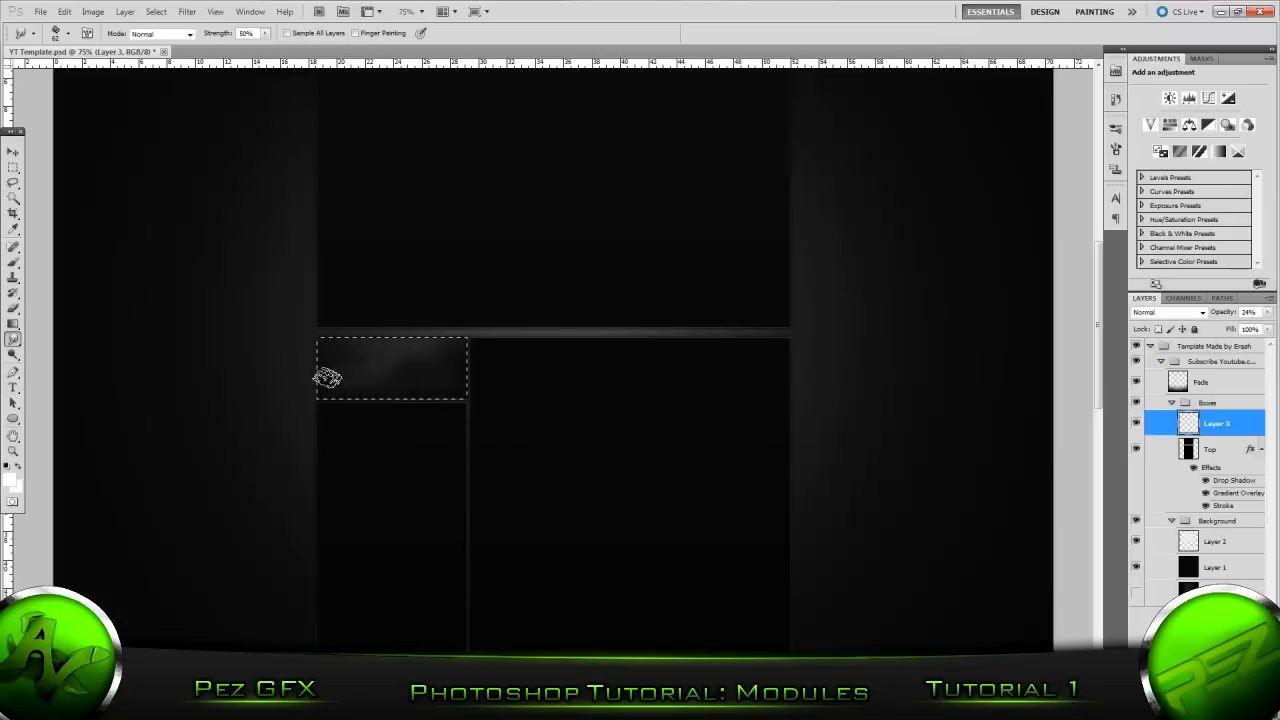
Step: Lower Layer 3's opacity to 14% and clear the selection to check the smudged highlight
{"action": "left_click_drag", "start_coordinate": [1267, 322], "coordinate": [1210, 333]}
{"action": "key", "text": "ctrl+d"}
{"action": "scroll", "coordinate": [739, 391], "scroll_direction": "down", "scroll_amount": 1}
{"action": "scroll", "coordinate": [739, 390], "scroll_direction": "down", "scroll_amount": 1}
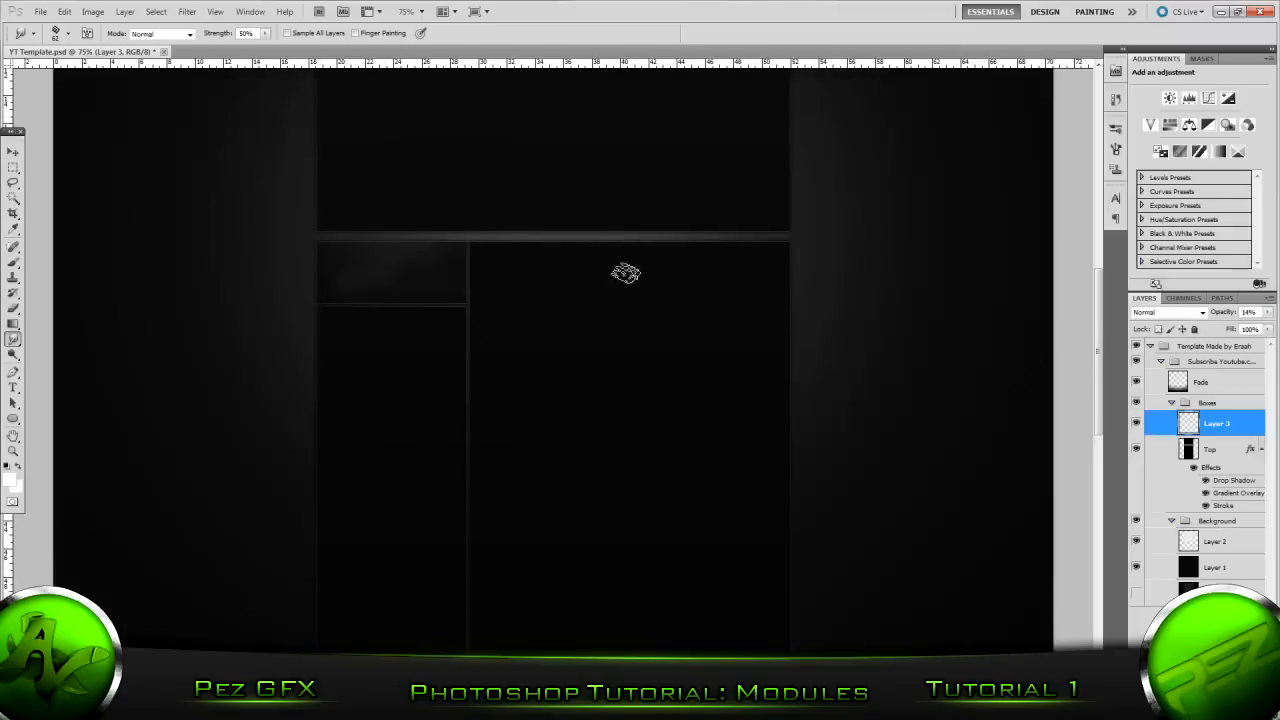
{"action": "scroll", "coordinate": [228, 281], "scroll_direction": "up", "scroll_amount": 4}
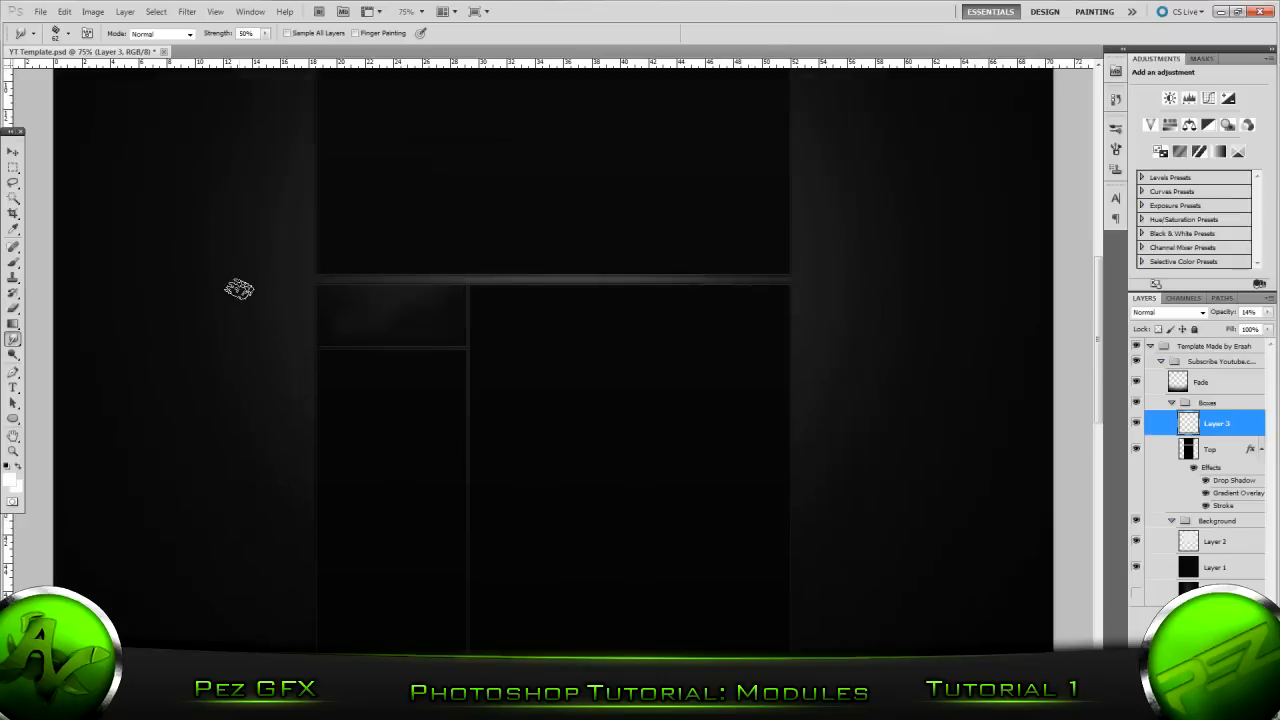
{"action": "left_click", "coordinate": [414, 700]}
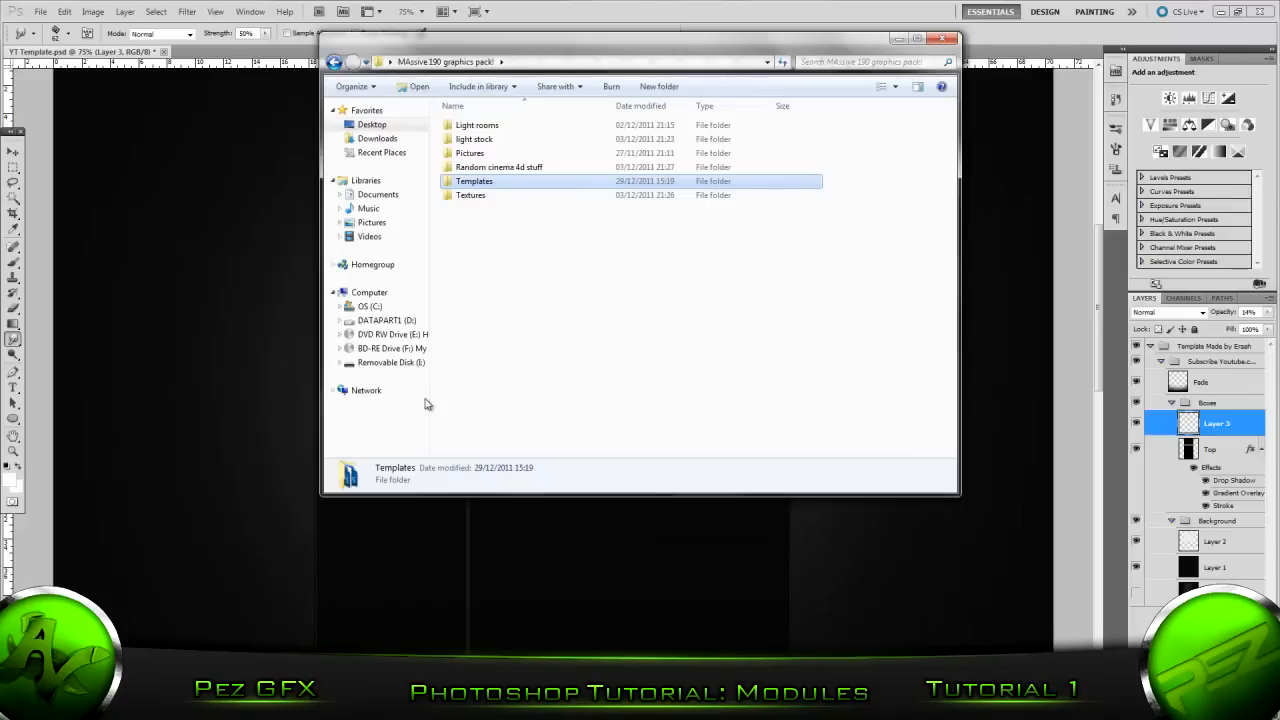
{"action": "left_click", "coordinate": [335, 63]}
{"action": "left_click", "coordinate": [335, 63]}
{"action": "left_click", "coordinate": [335, 63]}
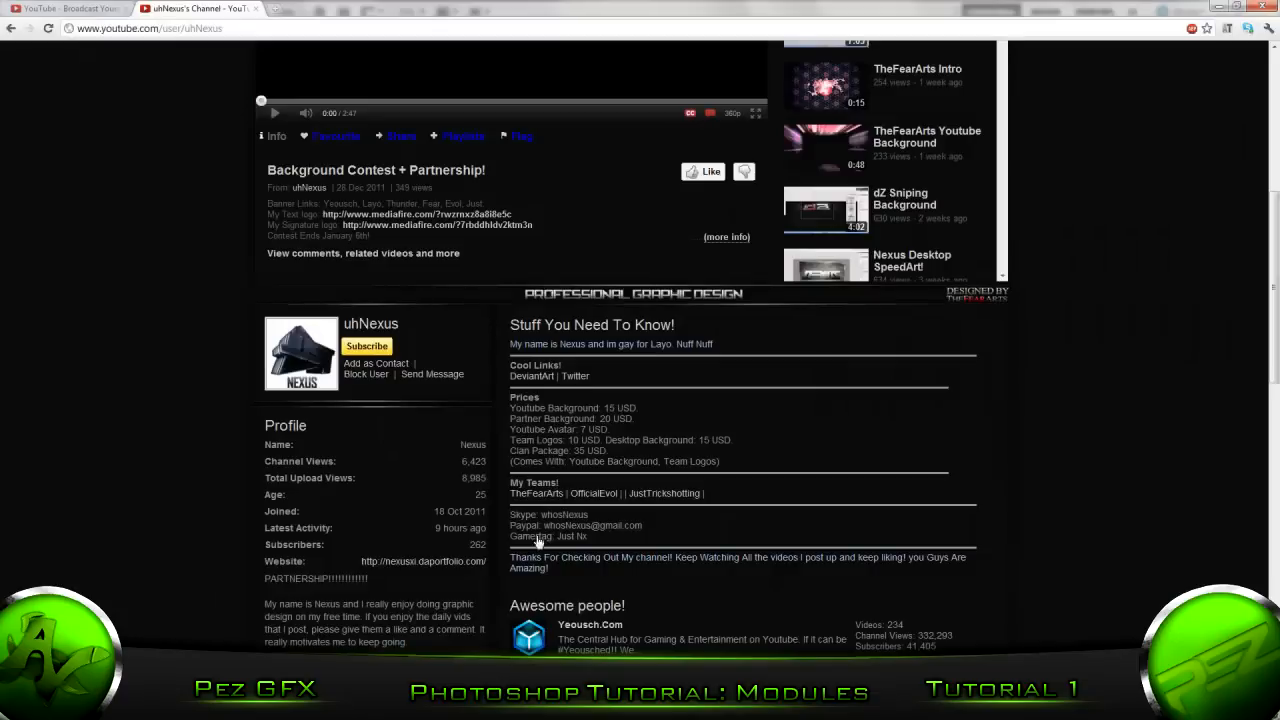
Step: In the browser, examine the module box styling on the open YouTube channel page and on the signed-in account's own channel
{"action": "scroll", "coordinate": [763, 243], "scroll_direction": "up", "scroll_amount": 5}
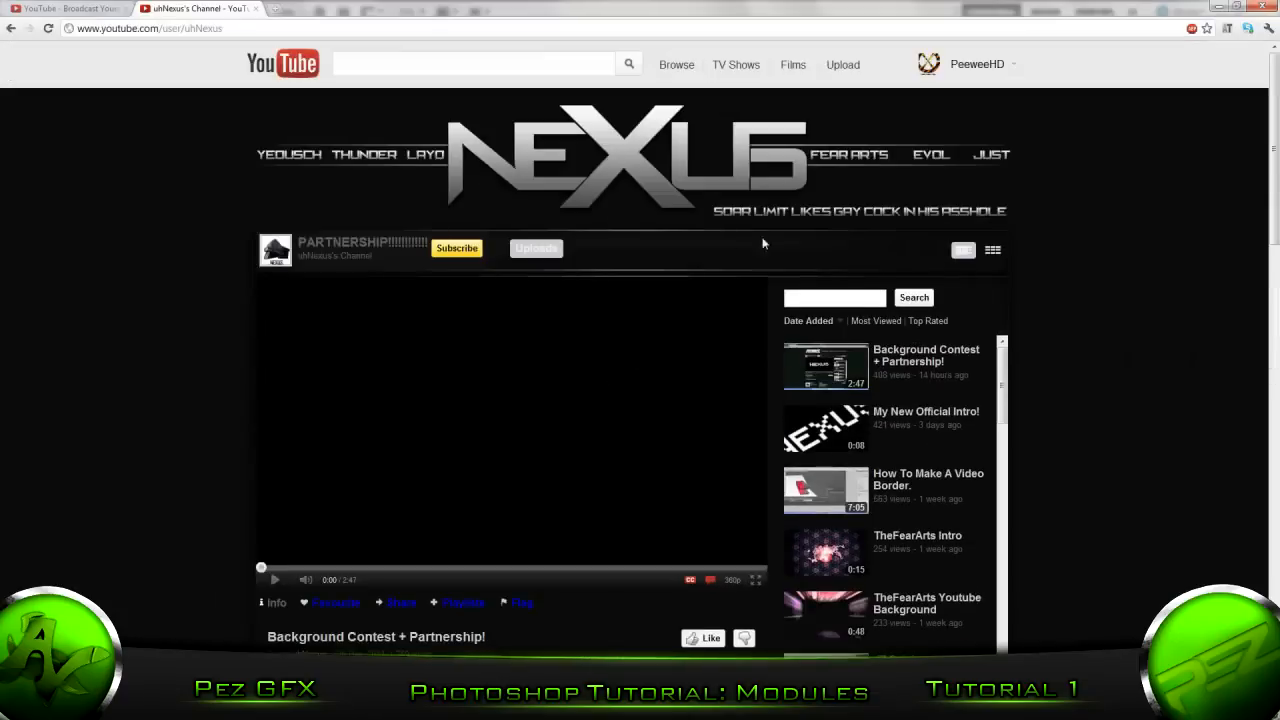
{"action": "left_click", "coordinate": [955, 75]}
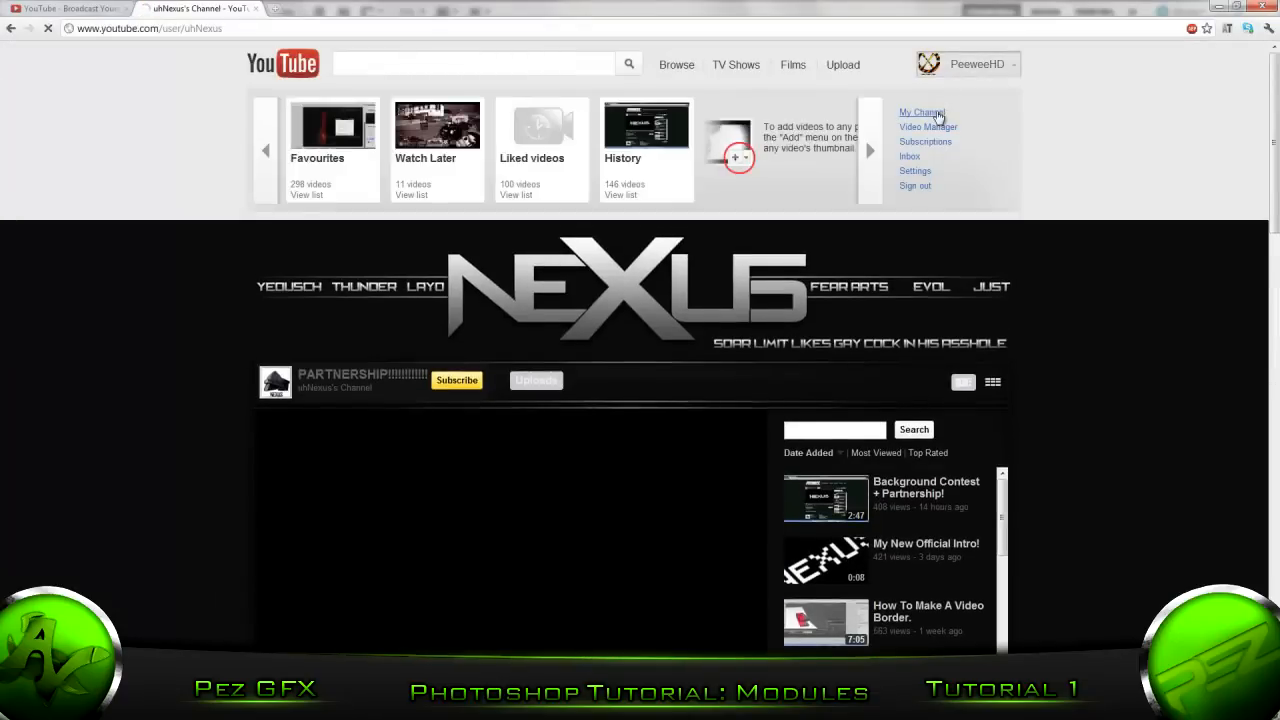
{"action": "left_click", "coordinate": [941, 113]}
{"action": "scroll", "coordinate": [575, 342], "scroll_direction": "down", "scroll_amount": 5}
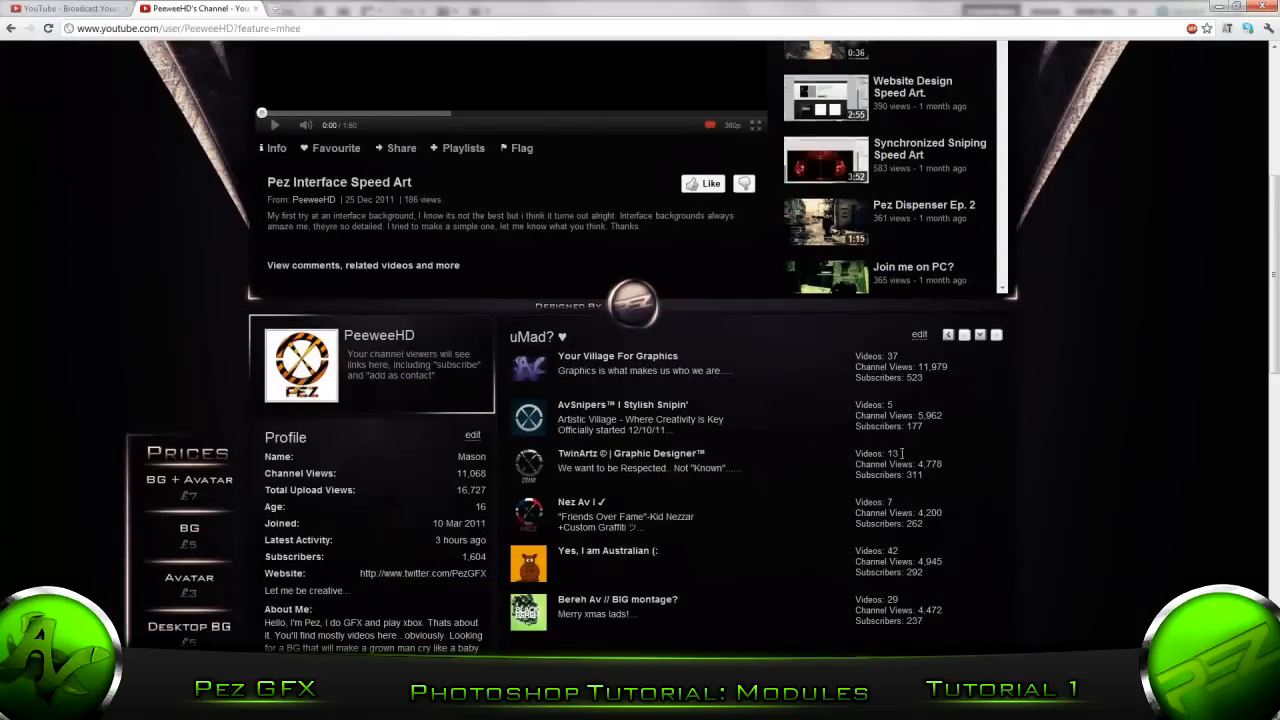
{"action": "scroll", "coordinate": [902, 453], "scroll_direction": "down", "scroll_amount": 3}
{"action": "scroll", "coordinate": [893, 443], "scroll_direction": "up", "scroll_amount": 2}
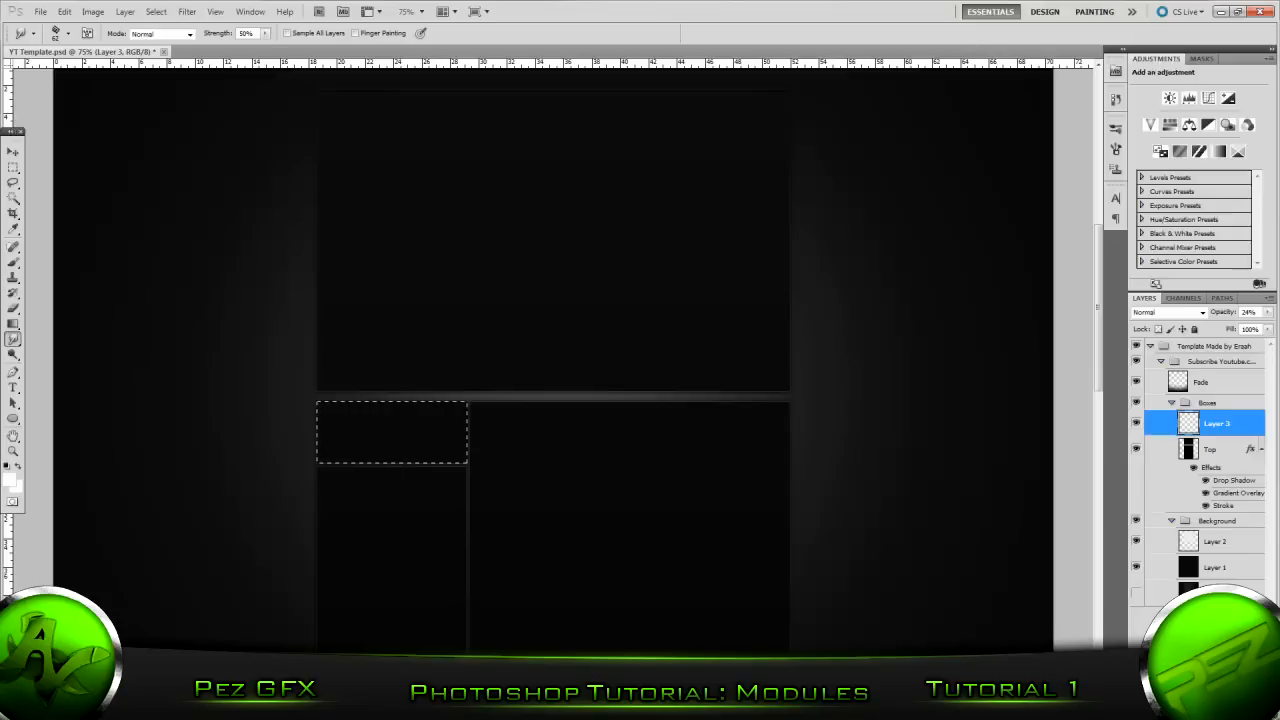
Step: Brush a fresh soft white highlight along the upper edge of the selected small box on Layer 3 and clear the selection
{"action": "left_click", "coordinate": [19, 263]}
{"action": "left_click_drag", "start_coordinate": [394, 346], "coordinate": [393, 353]}
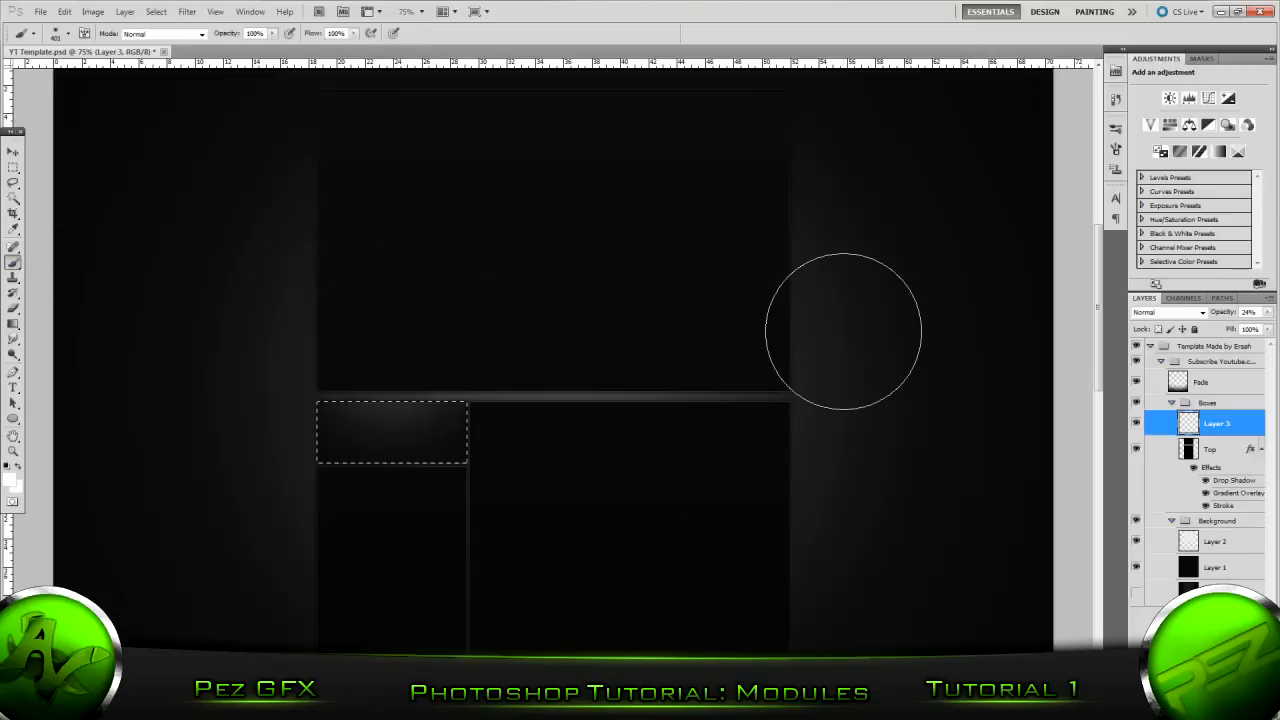
{"action": "key", "text": "ctrl+d"}
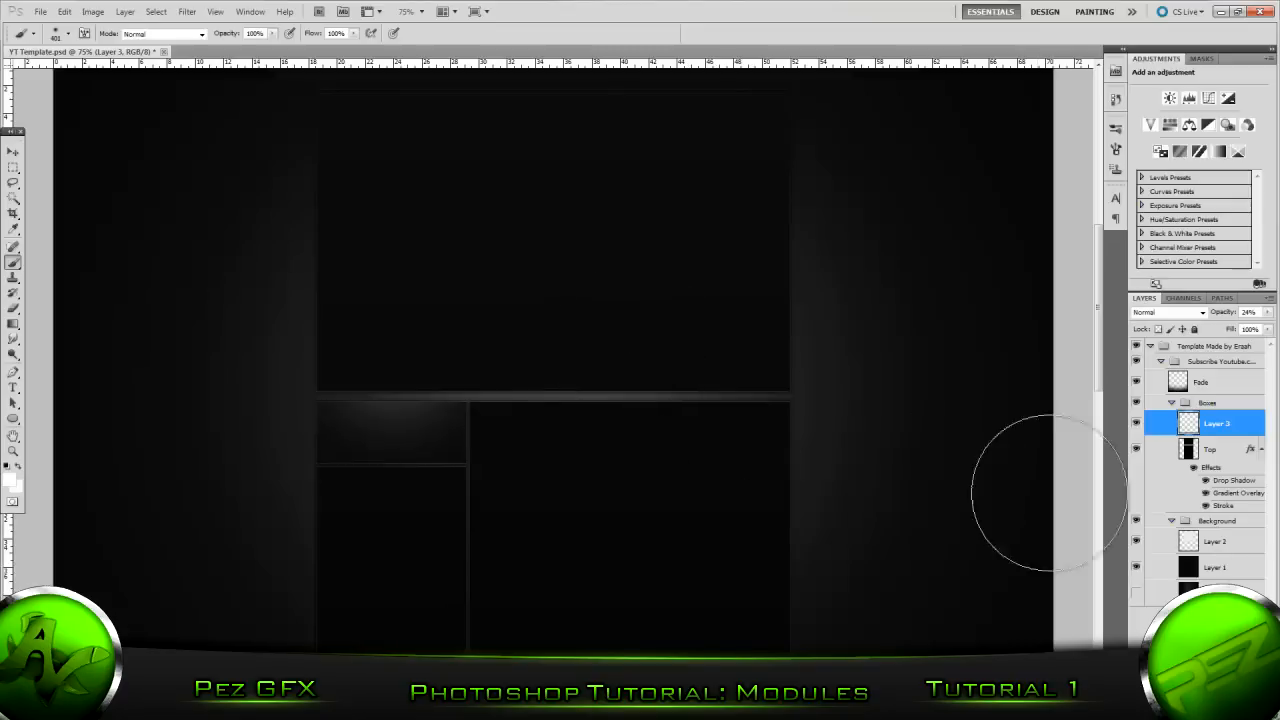
Step: Use the Magic Wand on the Top layer to select the narrow box below the small one, and return to Layer 3
{"action": "left_click", "coordinate": [1231, 454]}
{"action": "left_click", "coordinate": [13, 197]}
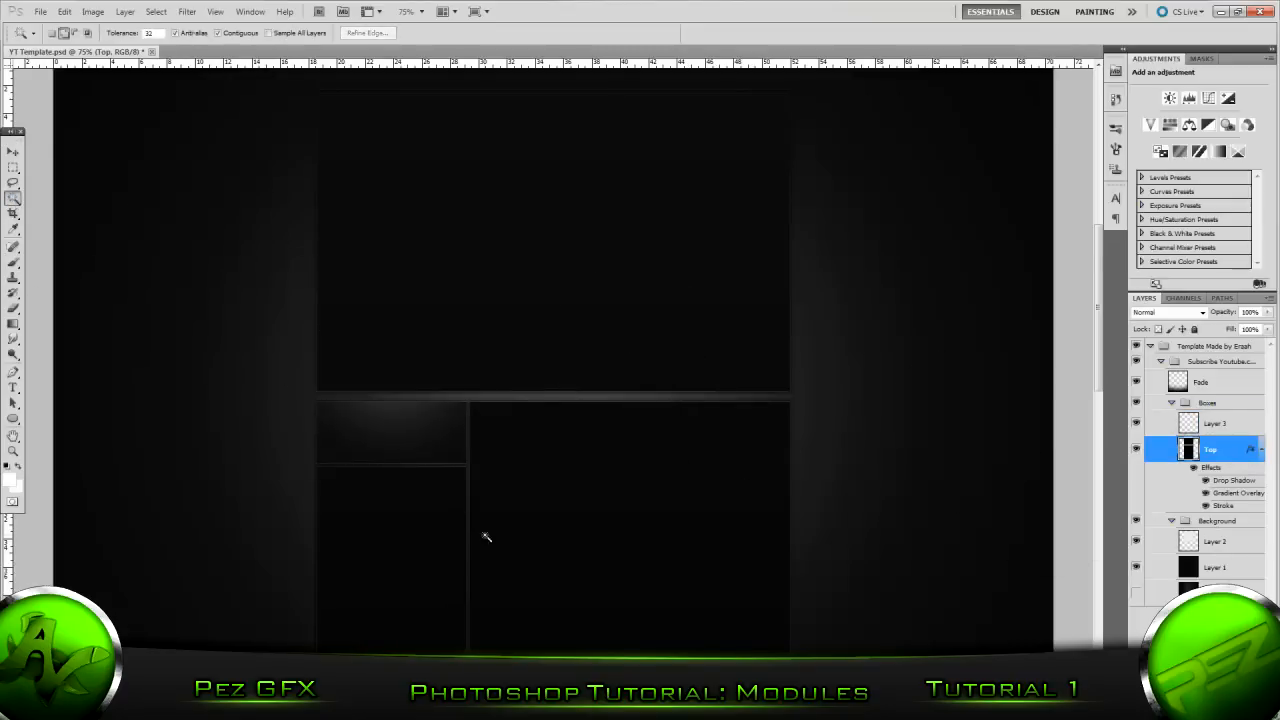
{"action": "left_click", "coordinate": [410, 584]}
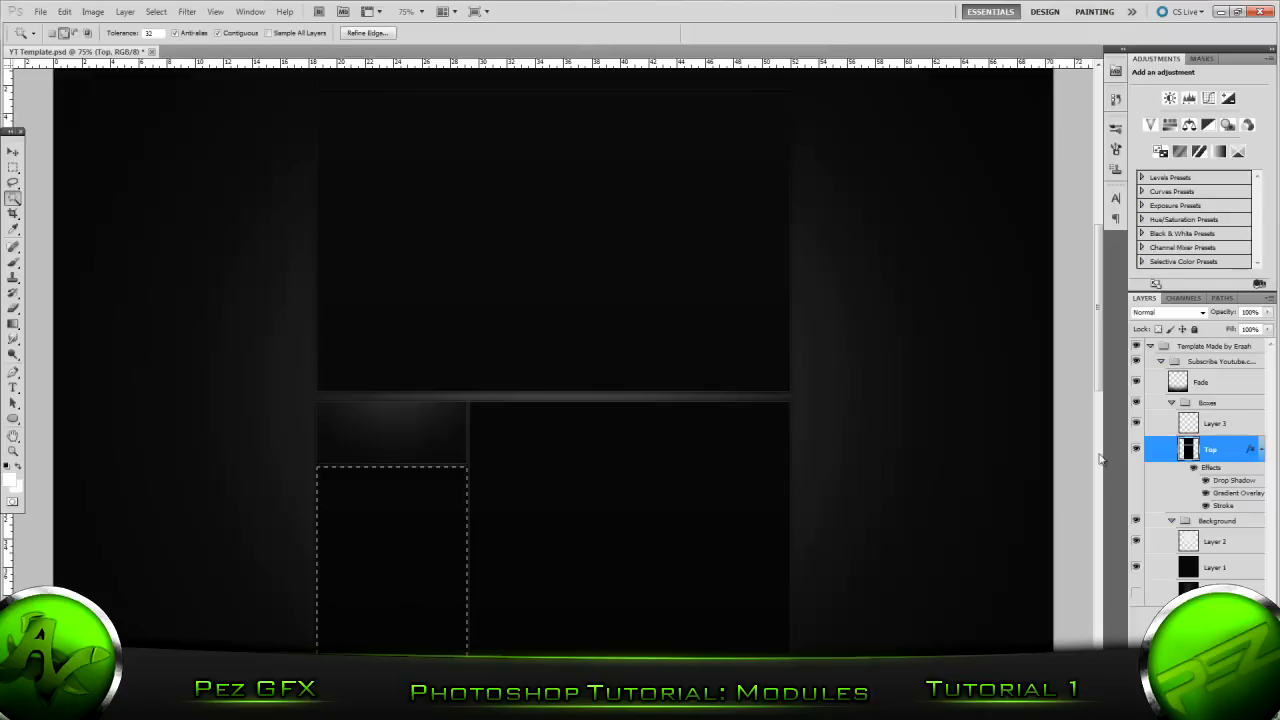
{"action": "left_click", "coordinate": [1231, 425]}
Step: Brush a soft white highlight along the selected narrow box's upper edge, redoing the first dab slightly higher, and clear the selection
{"action": "left_click", "coordinate": [13, 262]}
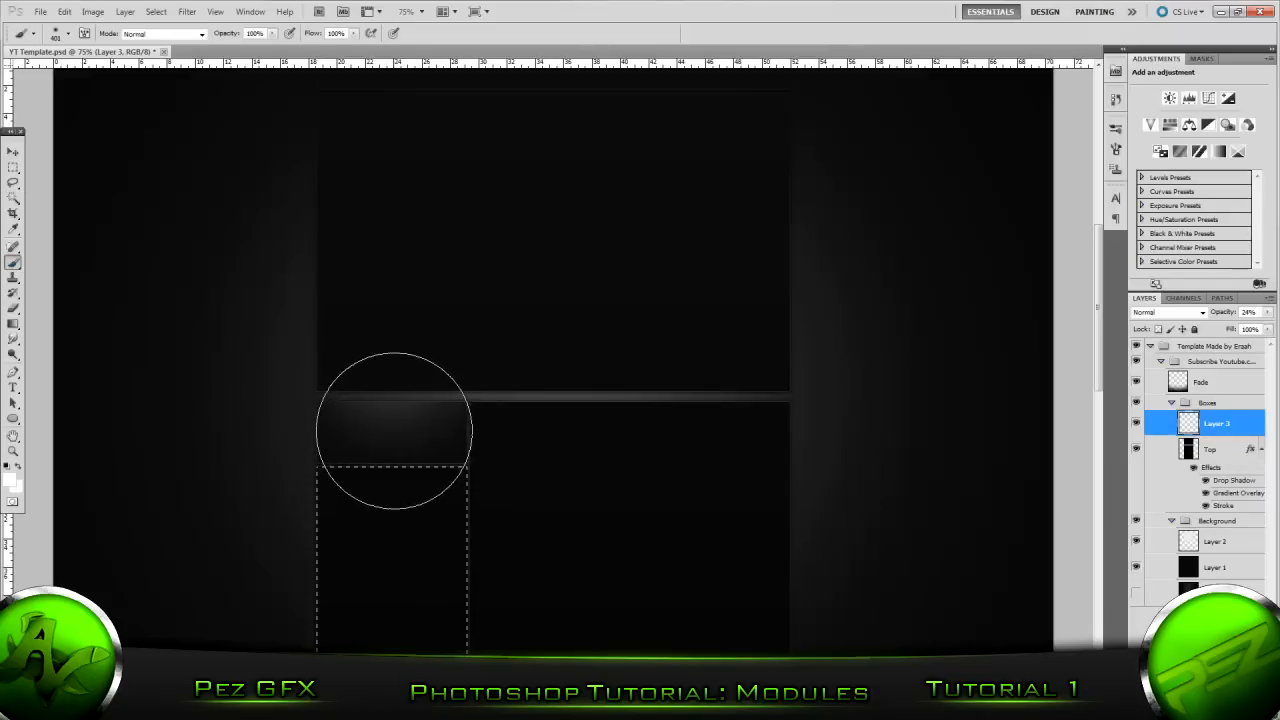
{"action": "left_click", "coordinate": [393, 432]}
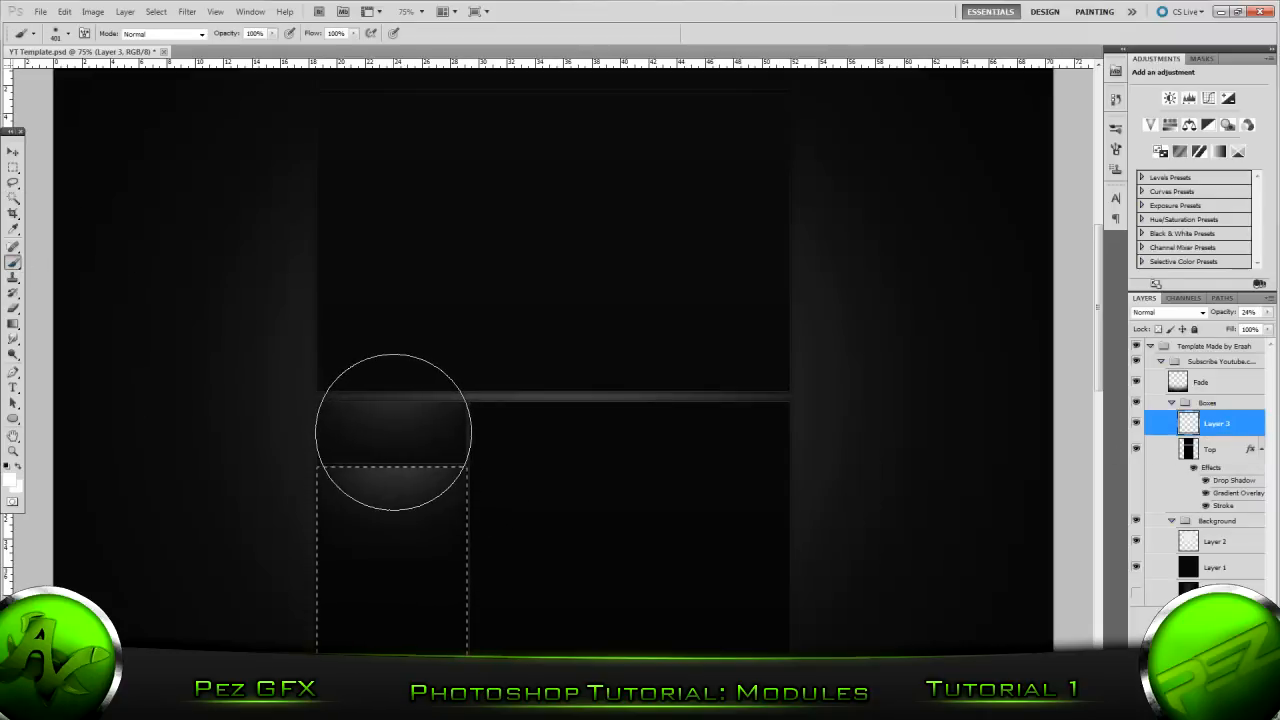
{"action": "key", "text": "ctrl+z"}
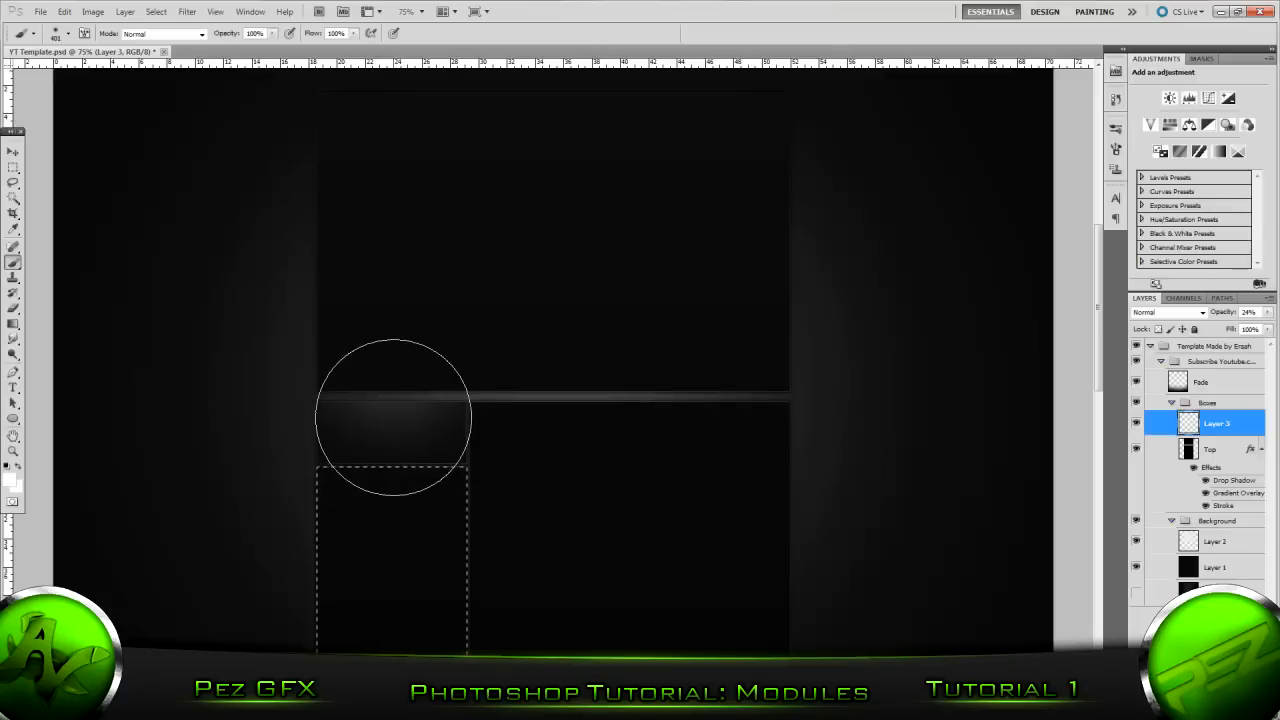
{"action": "left_click", "coordinate": [393, 417]}
{"action": "key", "text": "ctrl+d"}
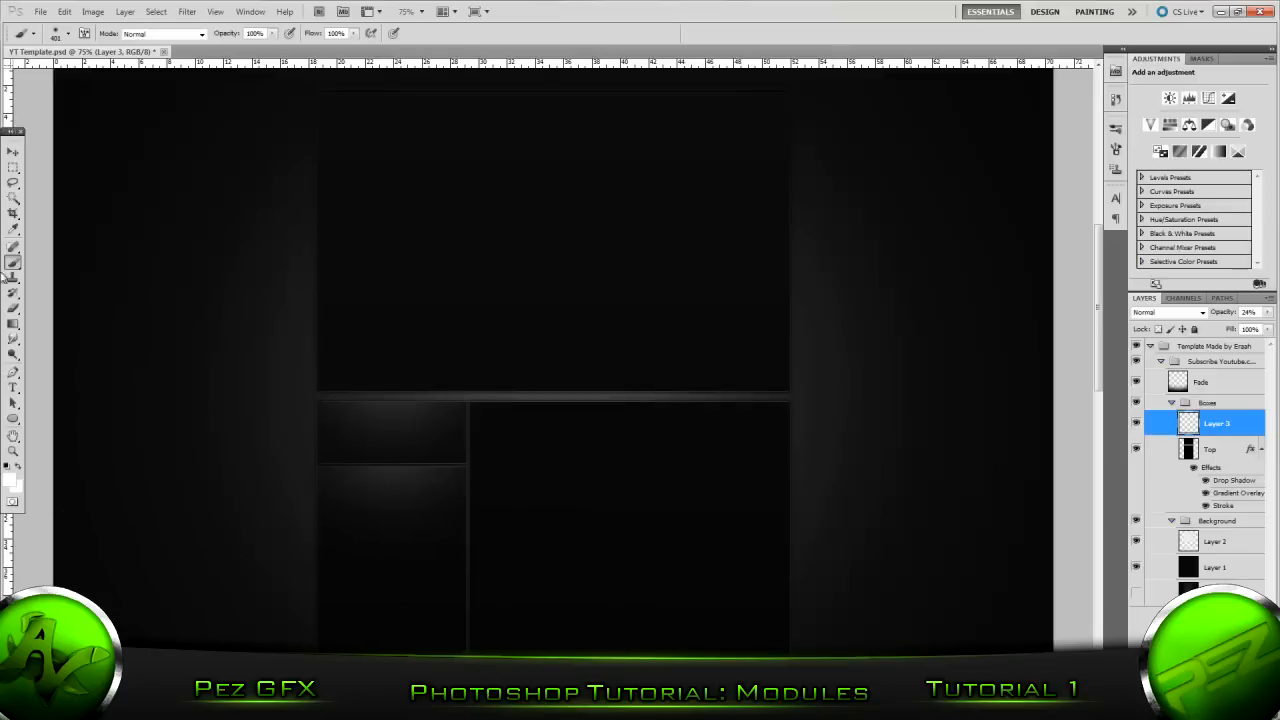
Step: Use the Magic Wand on the Top layer to select the large lower-right box, and return to Layer 3 with the Brush tool
{"action": "left_click", "coordinate": [13, 200]}
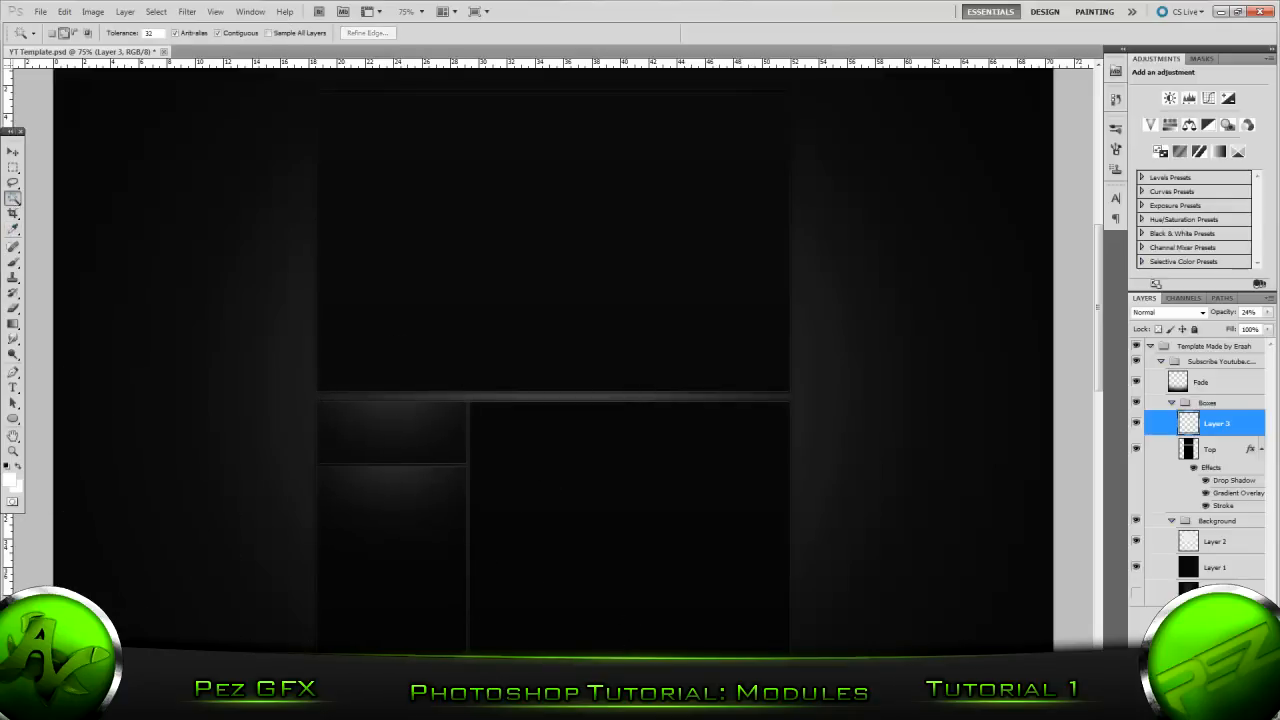
{"action": "left_click", "coordinate": [1193, 458]}
{"action": "left_click", "coordinate": [696, 528]}
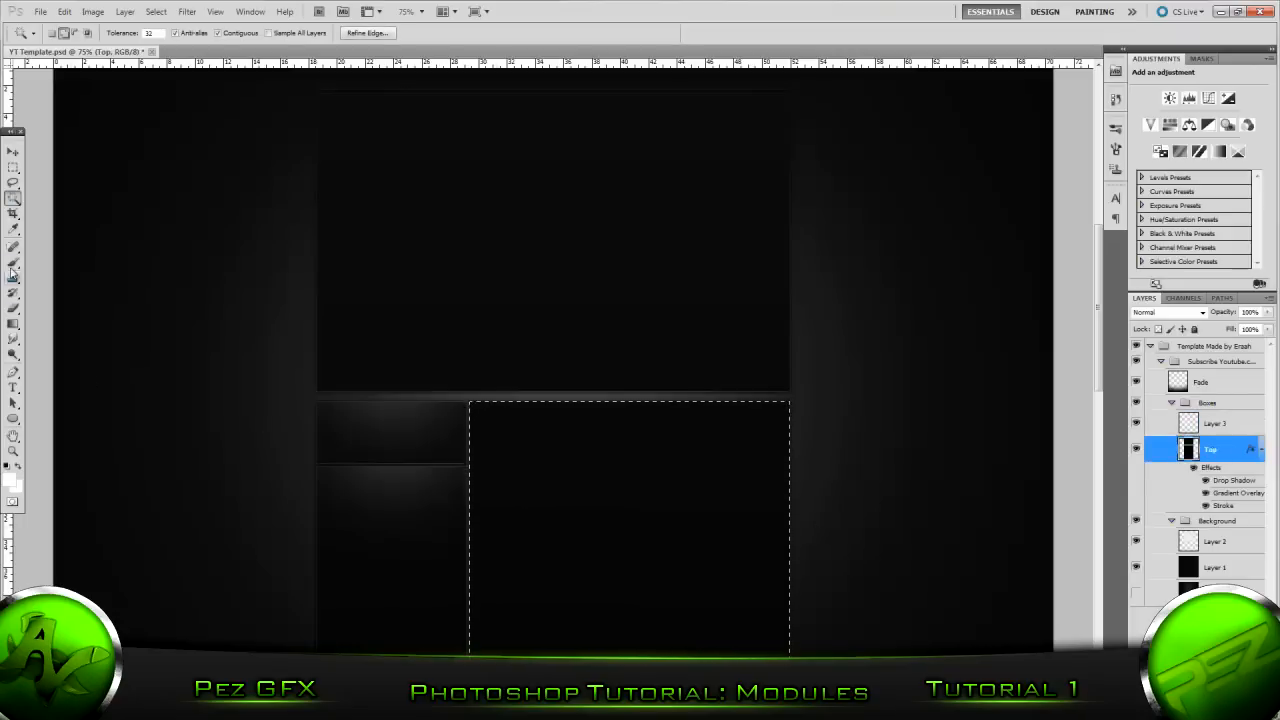
{"action": "left_click", "coordinate": [13, 263]}
{"action": "left_click", "coordinate": [1219, 421]}
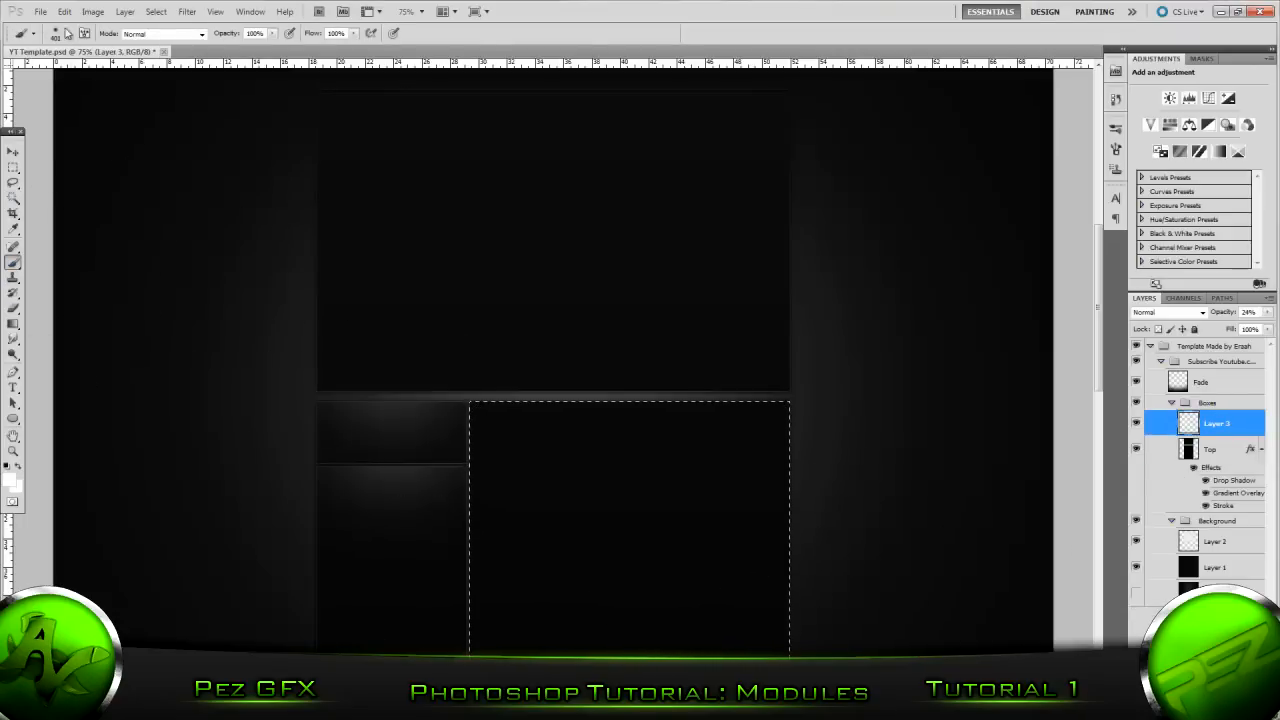
Step: Set the brush size to 764 px, dab a soft highlight along the large lower-right box's upper edge, and clear the selection
{"action": "left_click", "coordinate": [67, 34]}
{"action": "key", "text": "Return"}
{"action": "left_click", "coordinate": [636, 304]}
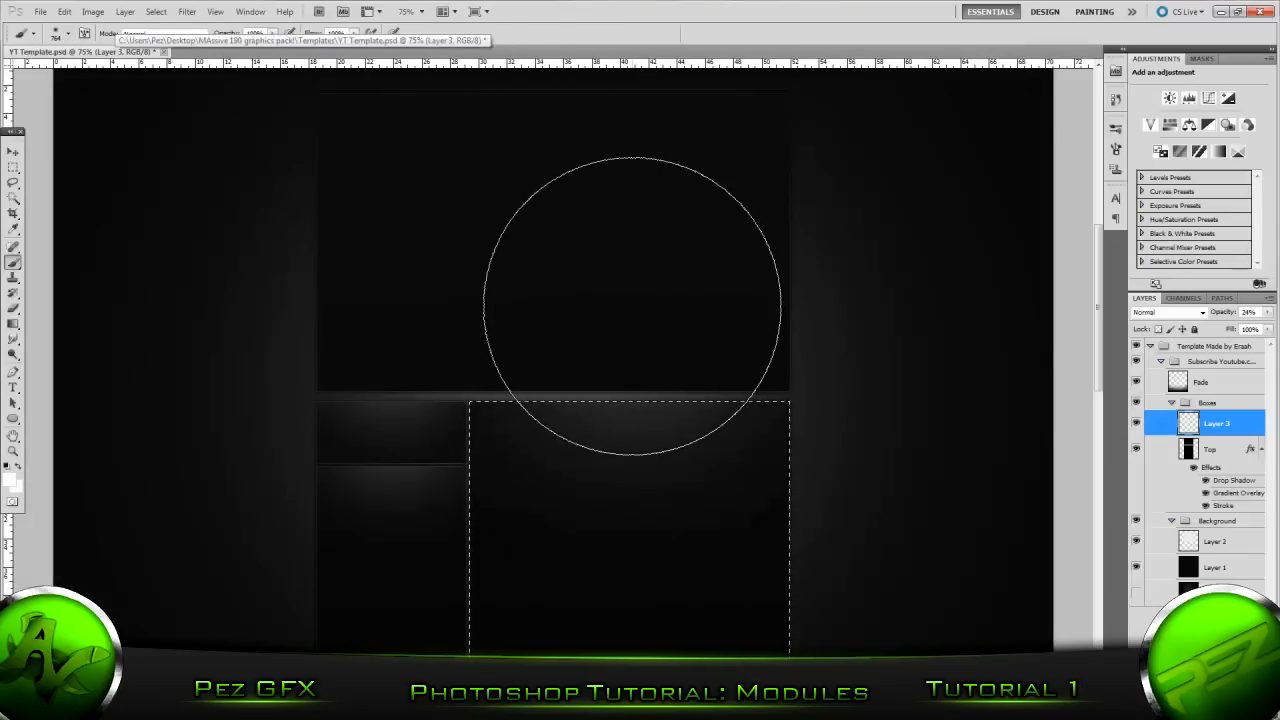
{"action": "key", "text": "ctrl+z"}
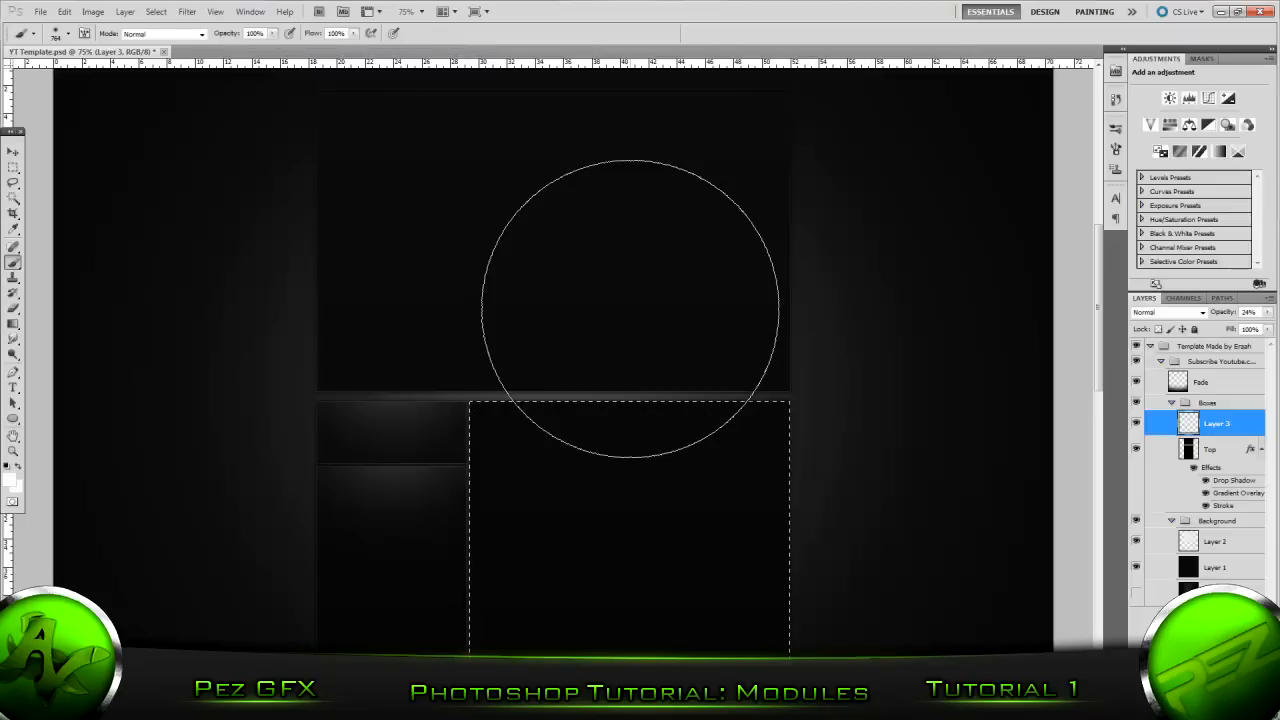
{"action": "left_click", "coordinate": [633, 312]}
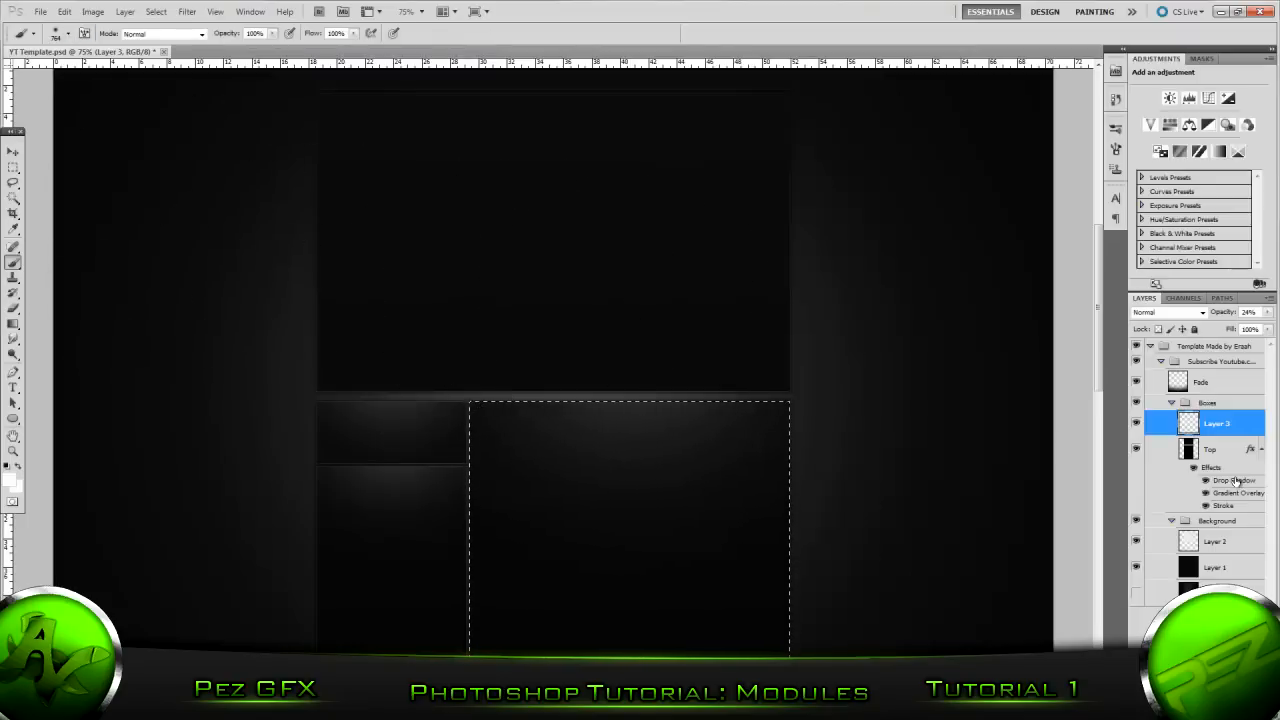
{"action": "key", "text": "ctrl+d"}
Step: Use the Magic Wand on the Top layer to select both the large upper box and the thin header strip above it
{"action": "left_click", "coordinate": [1212, 449]}
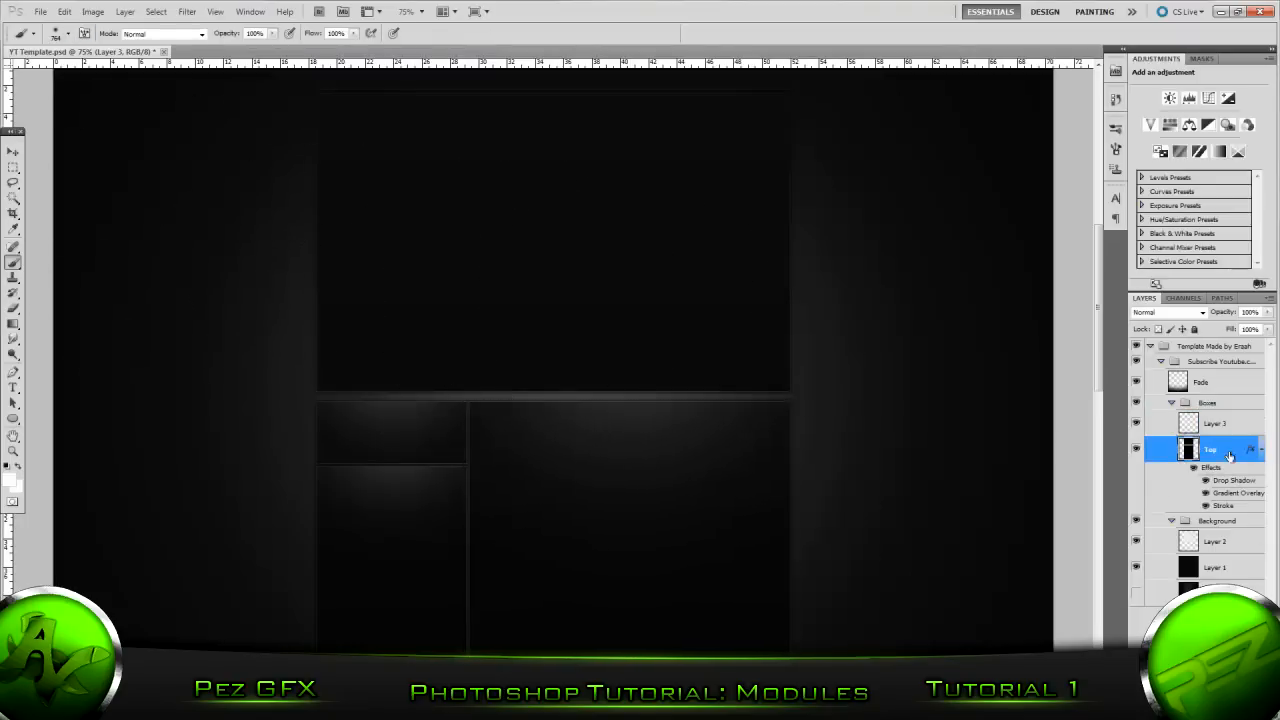
{"action": "scroll", "coordinate": [186, 271], "scroll_direction": "up", "scroll_amount": 2}
{"action": "left_click", "coordinate": [13, 197]}
{"action": "left_click", "coordinate": [491, 177]}
{"action": "left_click", "coordinate": [505, 148], "text": "shift"}
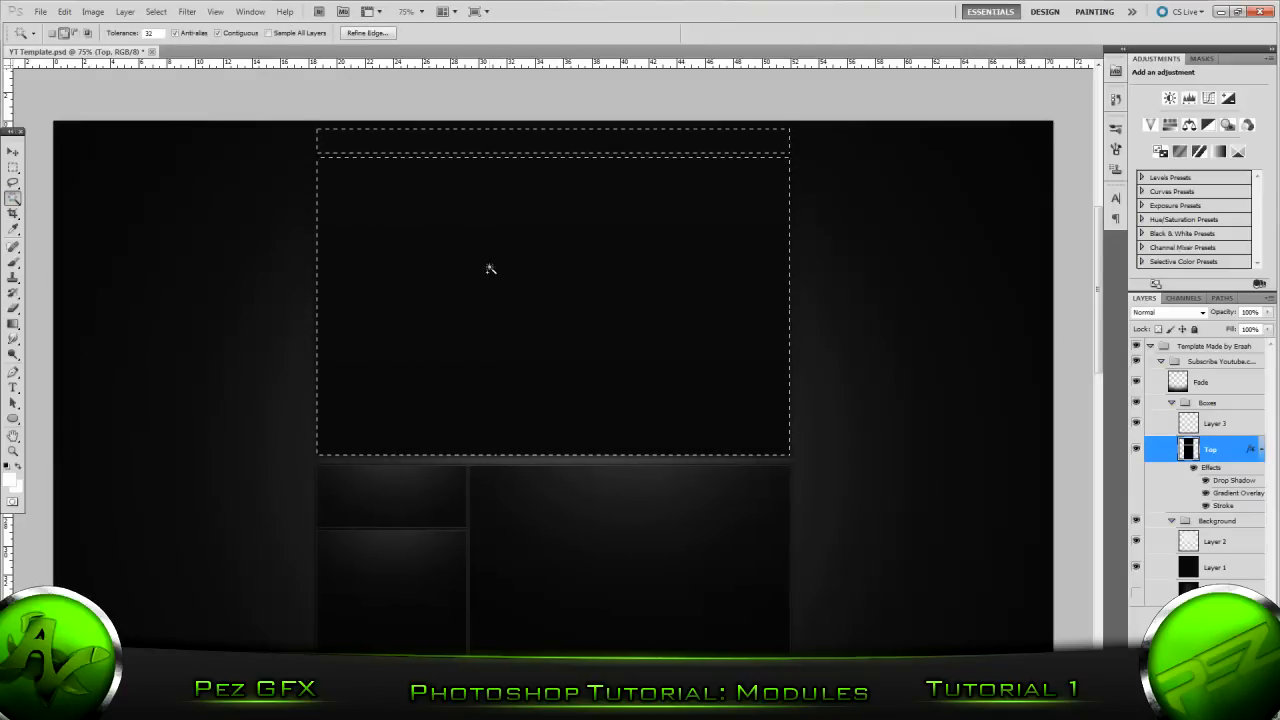
Step: Switch to the Brush tool and set its size to 911 px
{"action": "left_click", "coordinate": [13, 263]}
{"action": "left_click", "coordinate": [69, 34]}
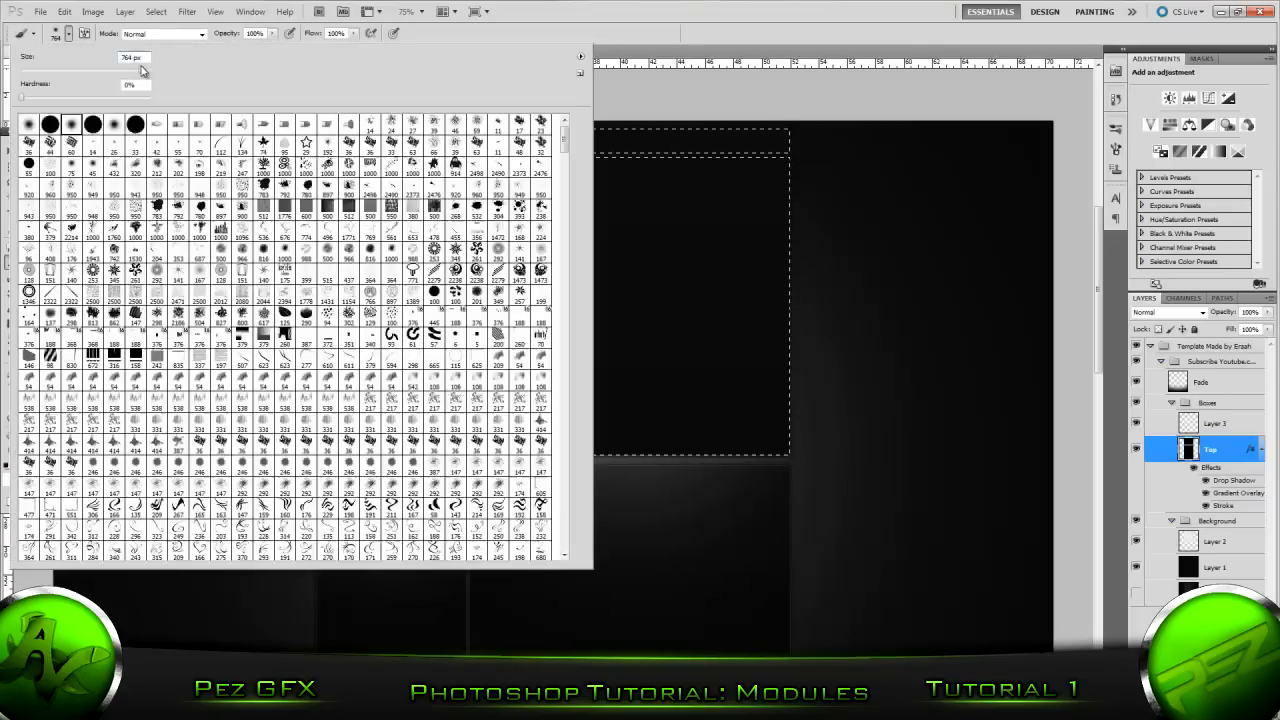
{"action": "left_click", "coordinate": [67, 35]}
{"action": "left_click", "coordinate": [67, 35]}
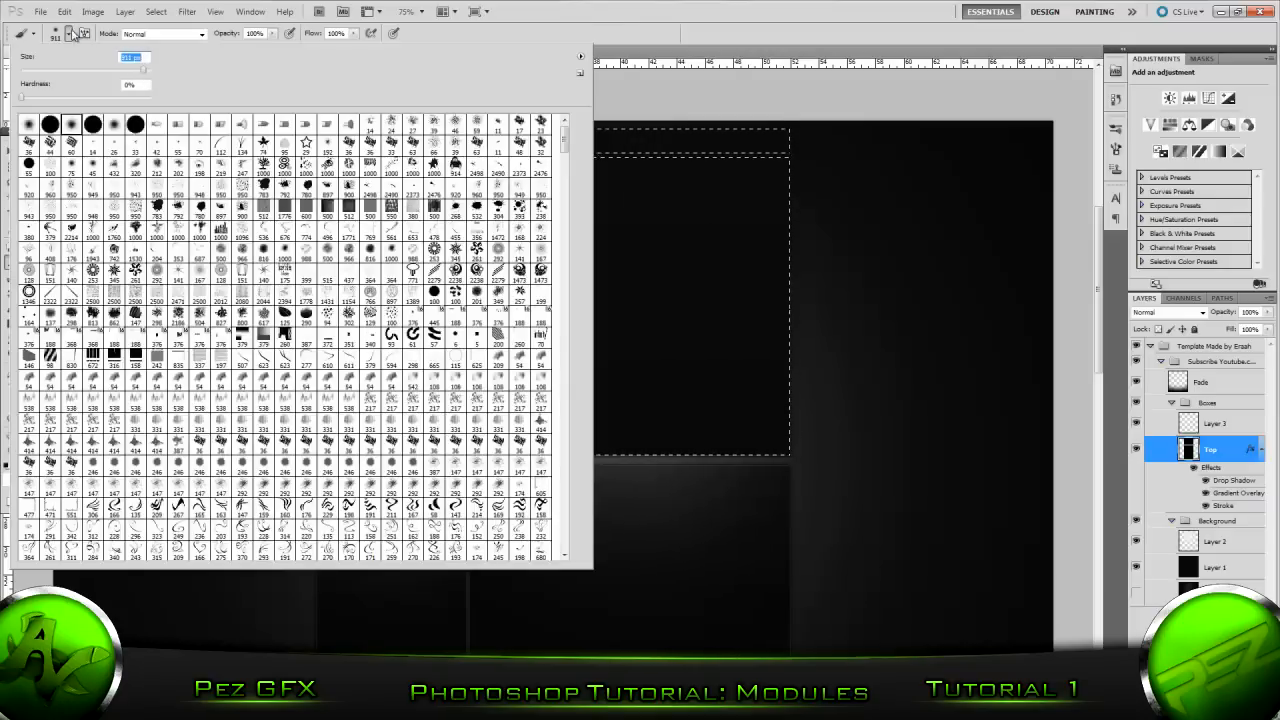
{"action": "left_click", "coordinate": [72, 34]}
Step: On Layer 3, dab a soft white highlight across the upper edges of the header strip and large upper box, and clear the selection
{"action": "scroll", "coordinate": [550, 180], "scroll_direction": "up", "scroll_amount": 2}
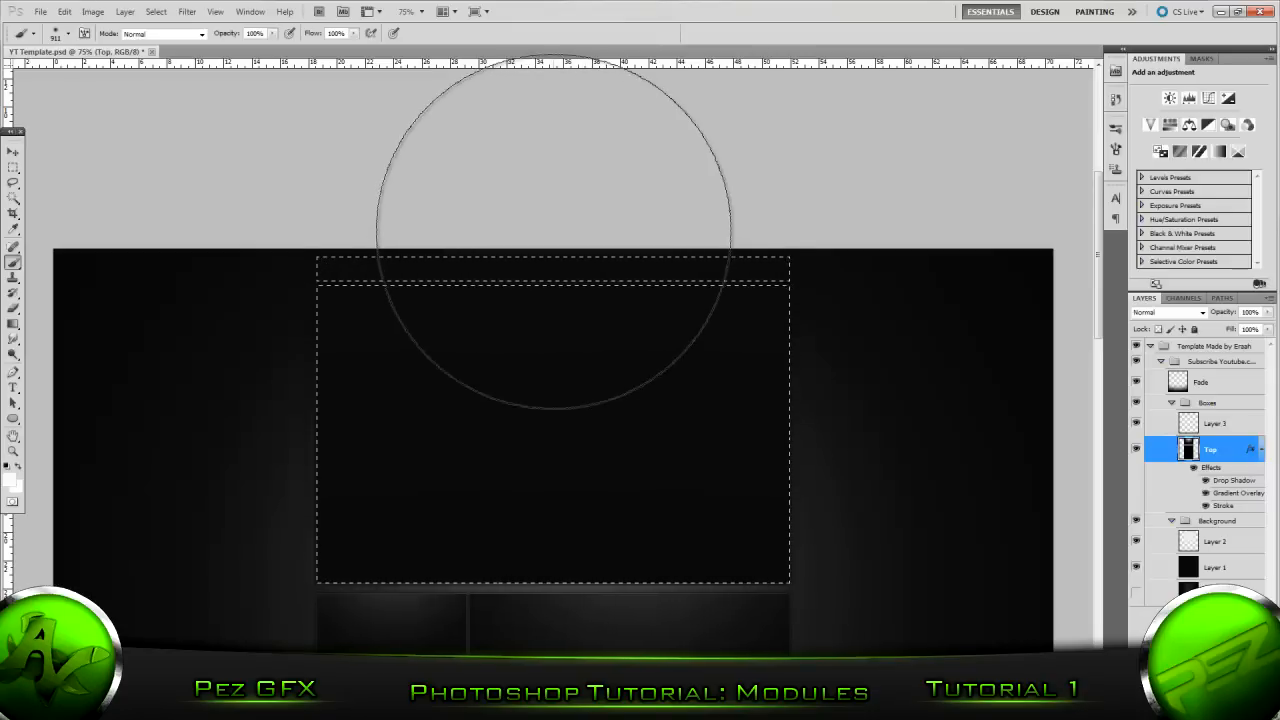
{"action": "key", "text": "alt+bracketright"}
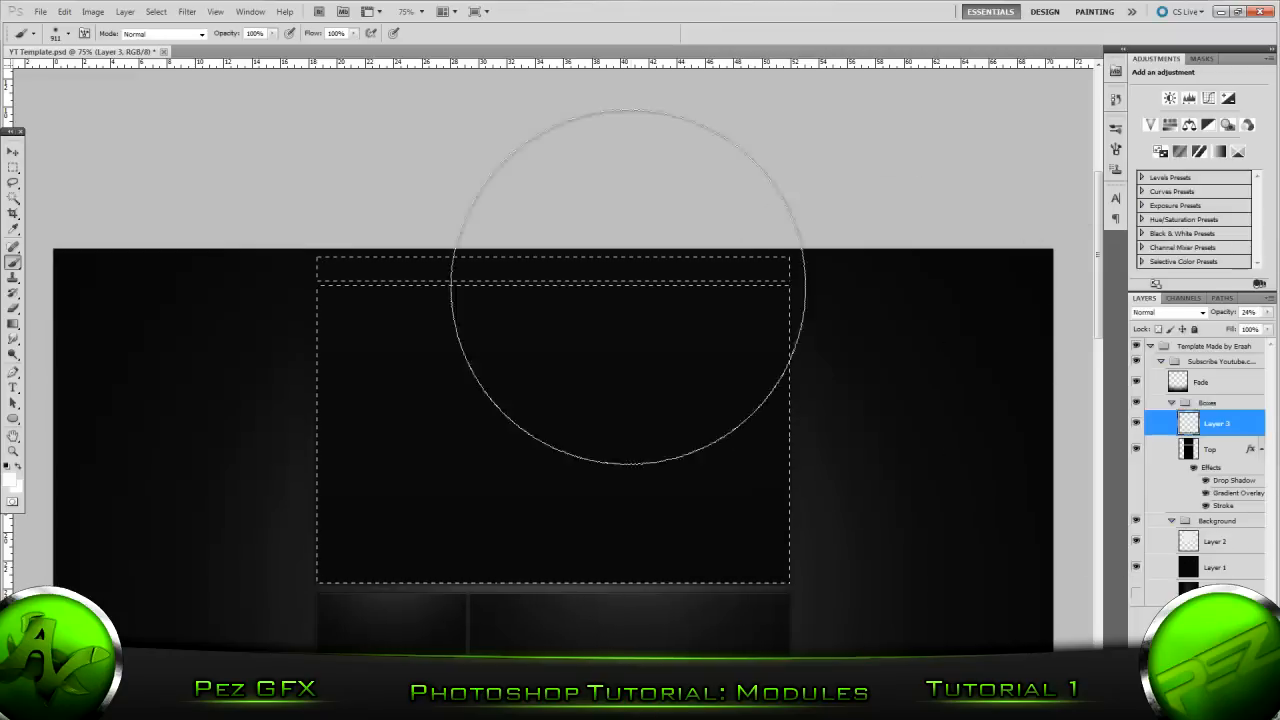
{"action": "left_click", "coordinate": [558, 205]}
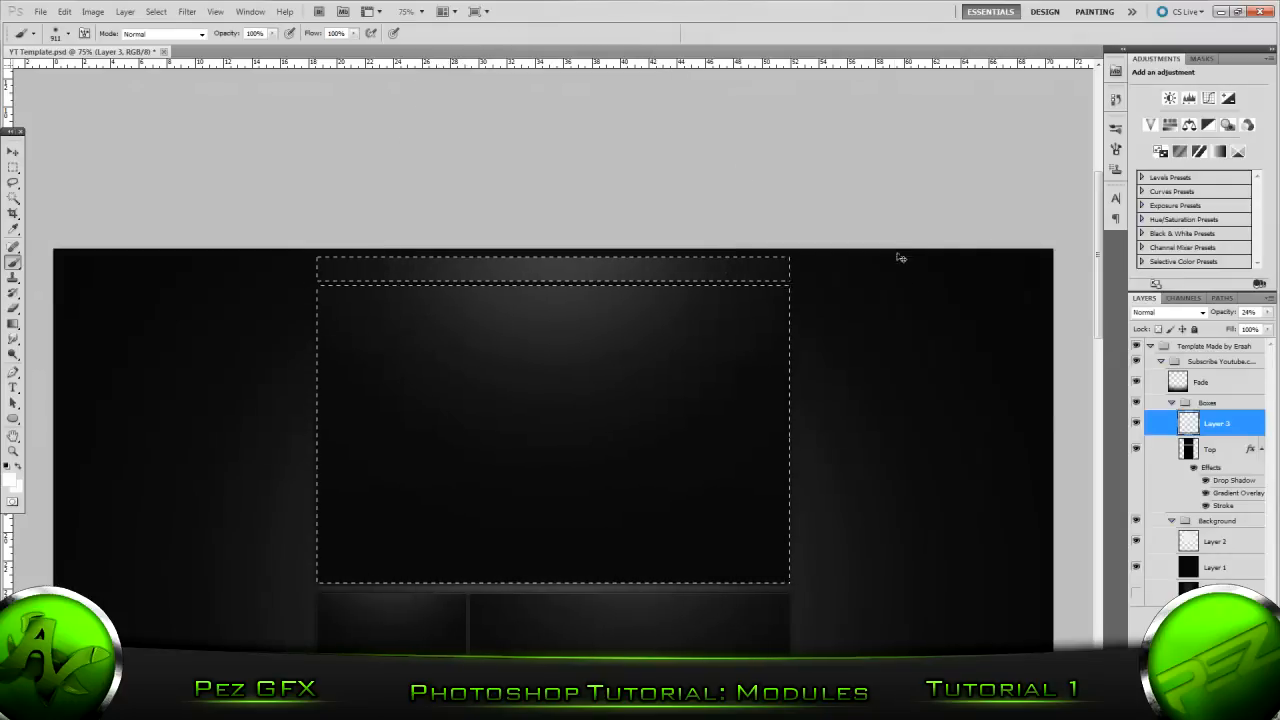
{"action": "key", "text": "ctrl+d"}
{"action": "scroll", "coordinate": [922, 291], "scroll_direction": "down", "scroll_amount": 8}
{"action": "scroll", "coordinate": [917, 289], "scroll_direction": "up", "scroll_amount": 2}
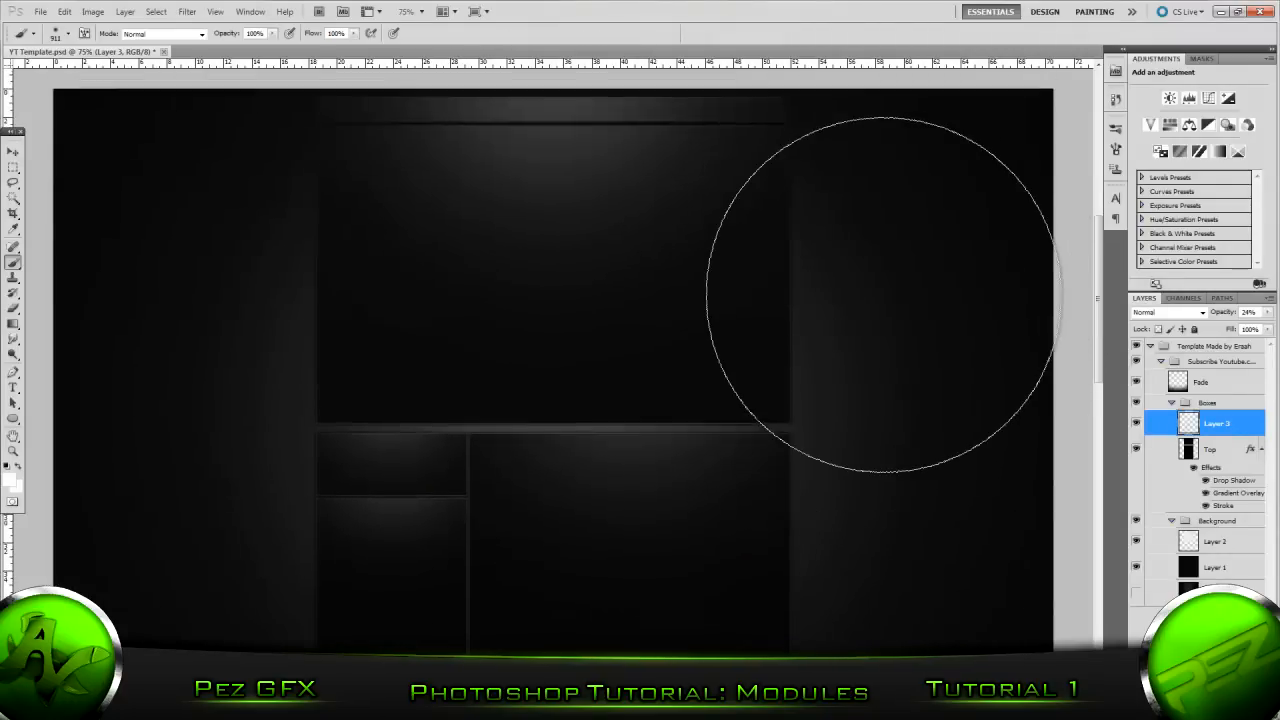
{"action": "scroll", "coordinate": [881, 294], "scroll_direction": "up", "scroll_amount": 3}
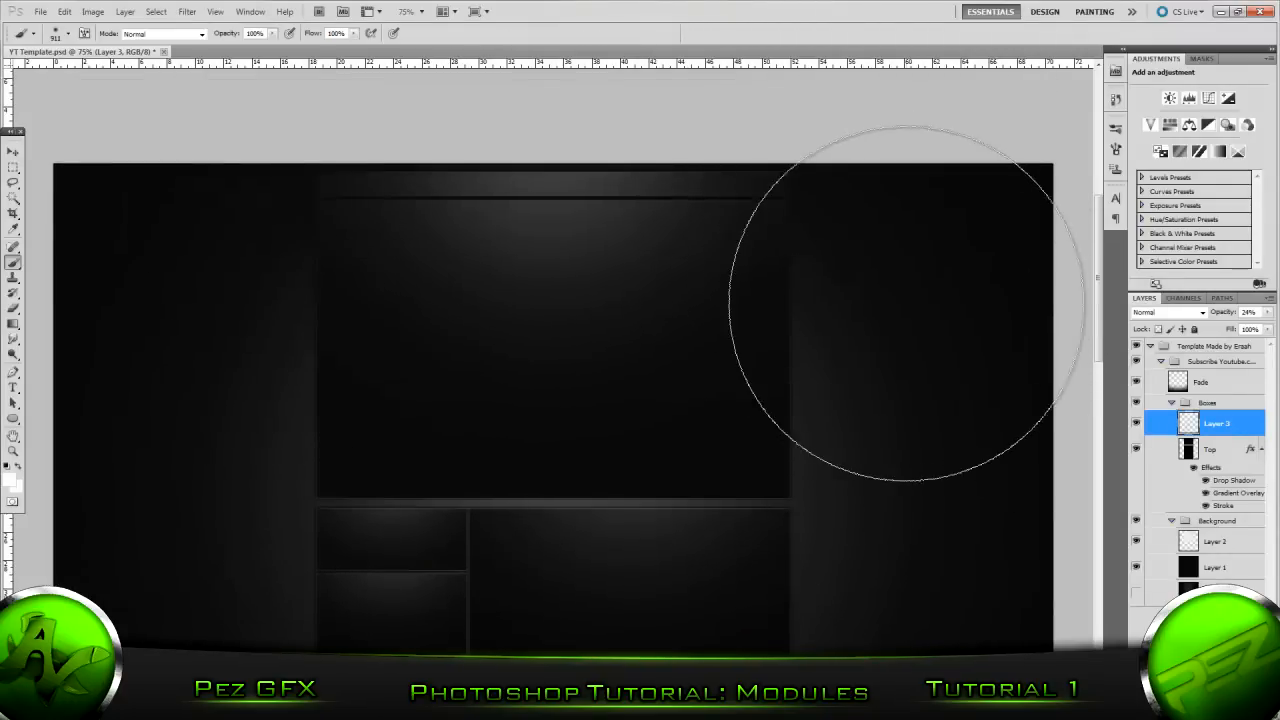
Step: Reduce Layer 3's opacity to 11% and switch to the Move tool
{"action": "left_click", "coordinate": [1243, 382]}
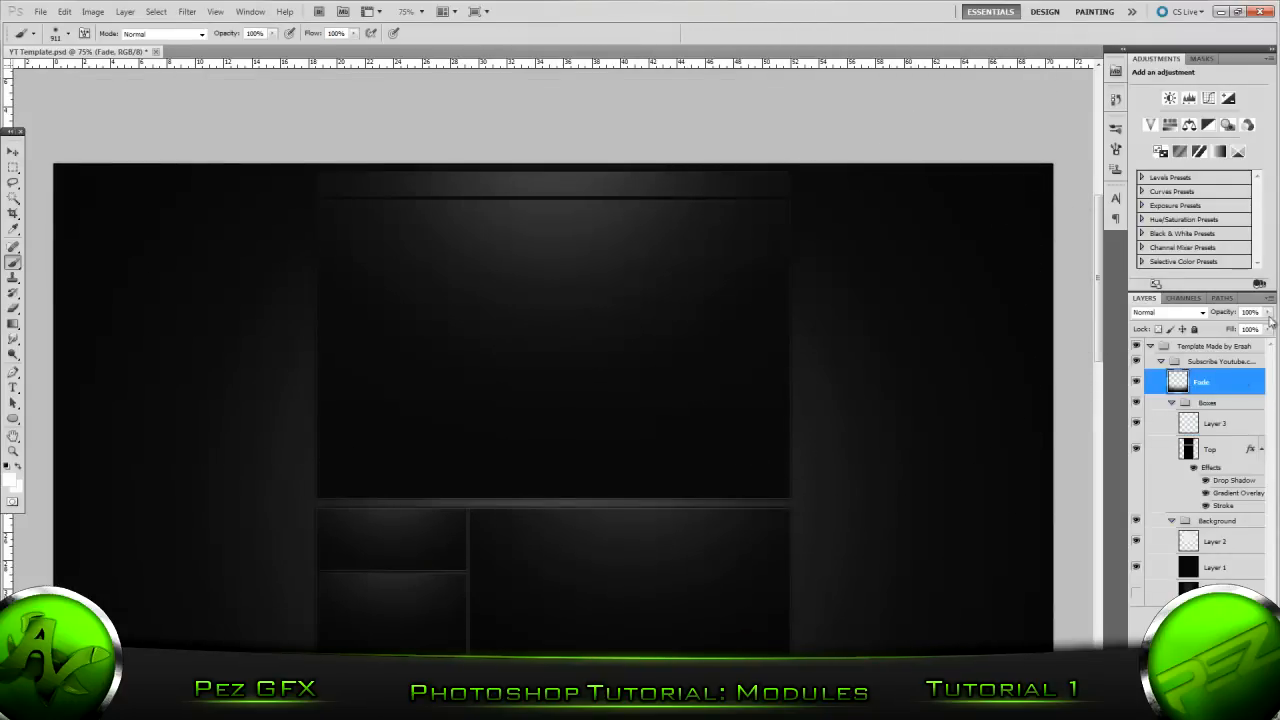
{"action": "left_click", "coordinate": [1217, 424]}
{"action": "left_click", "coordinate": [1267, 312]}
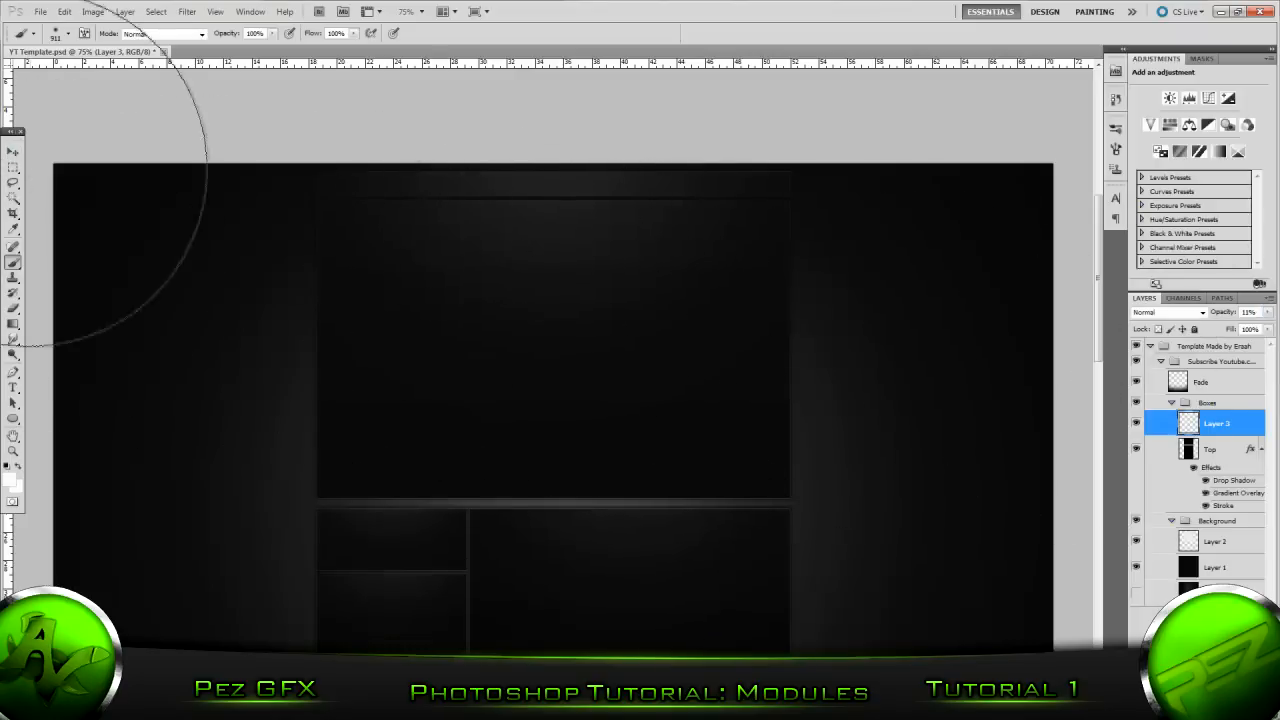
{"action": "left_click", "coordinate": [13, 151]}
Step: Hide the Fade layer and add a new empty layer directly above it
{"action": "scroll", "coordinate": [231, 232], "scroll_direction": "down", "scroll_amount": 10}
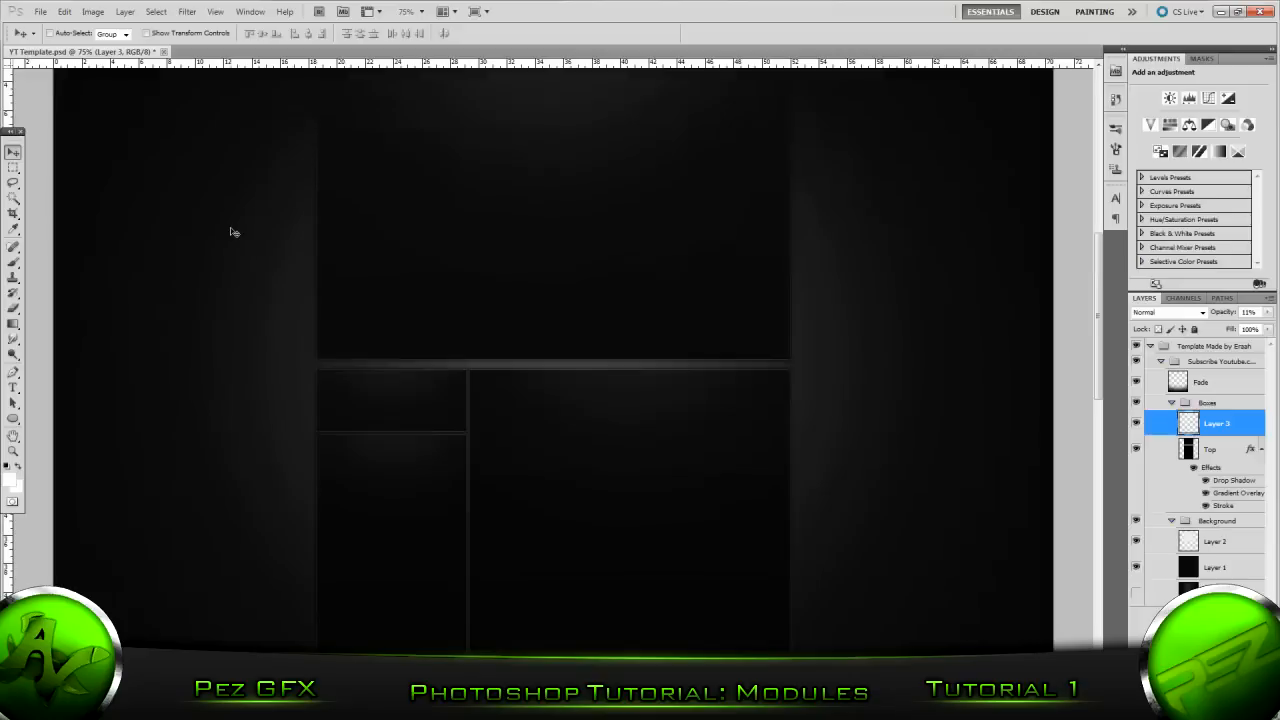
{"action": "scroll", "coordinate": [231, 232], "scroll_direction": "down", "scroll_amount": 2}
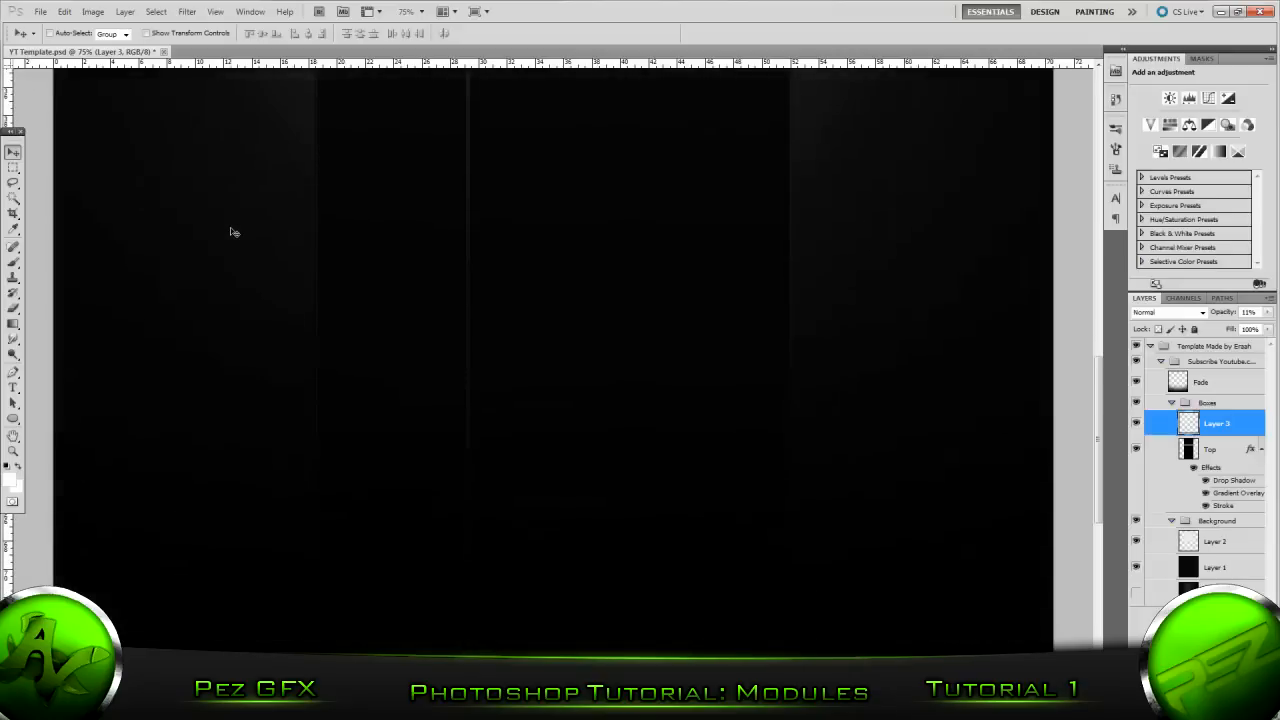
{"action": "left_click", "coordinate": [1236, 390]}
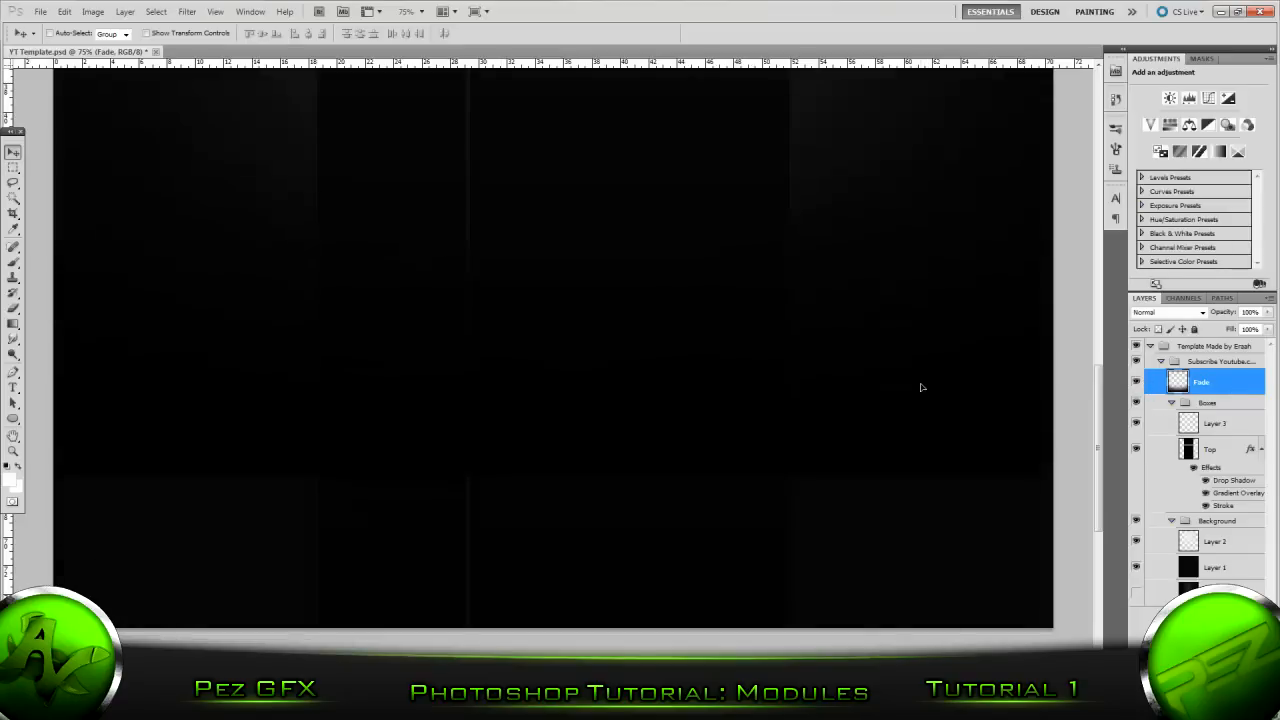
{"action": "scroll", "coordinate": [923, 386], "scroll_direction": "up", "scroll_amount": 2}
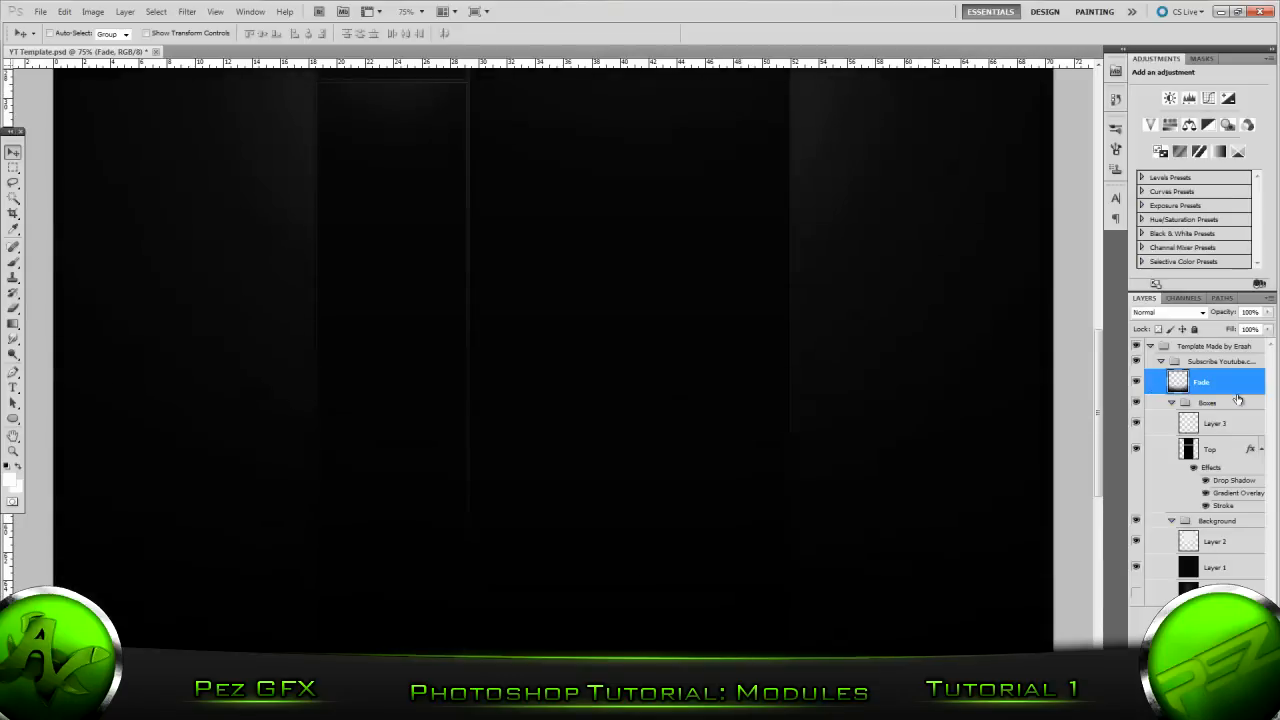
{"action": "left_click", "coordinate": [1136, 384]}
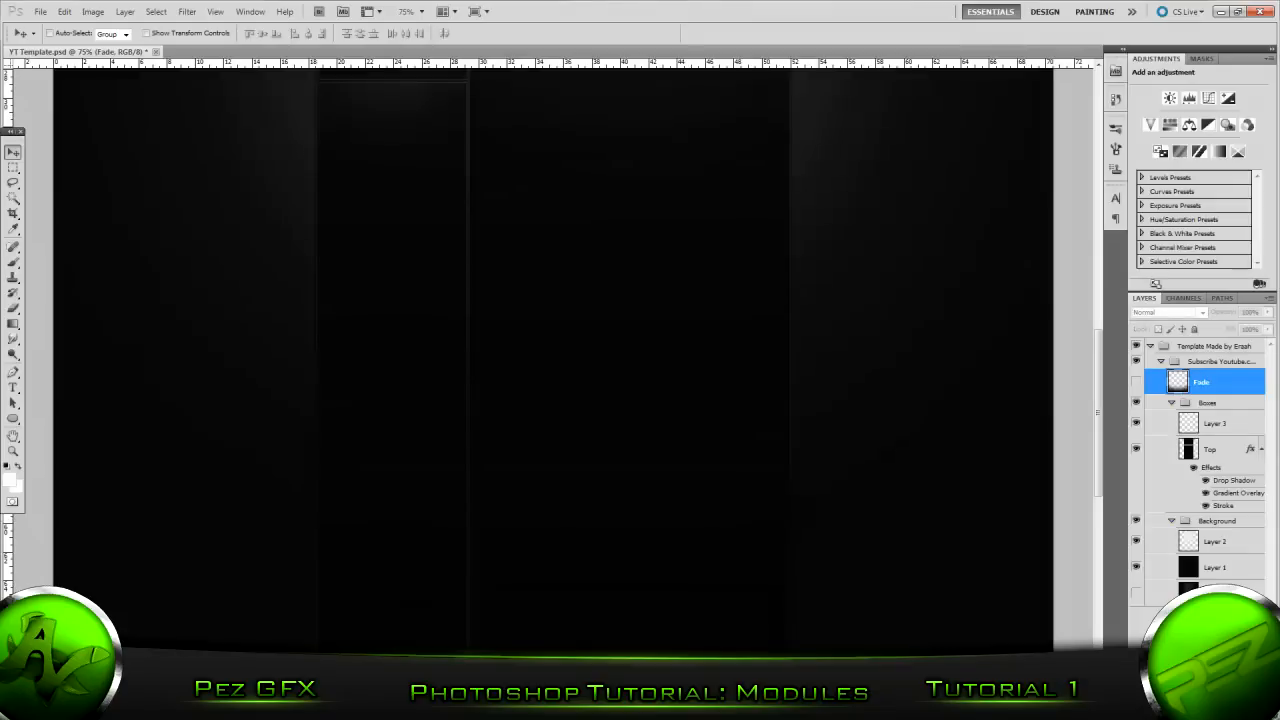
{"action": "key", "text": "ctrl+shift+alt+n"}
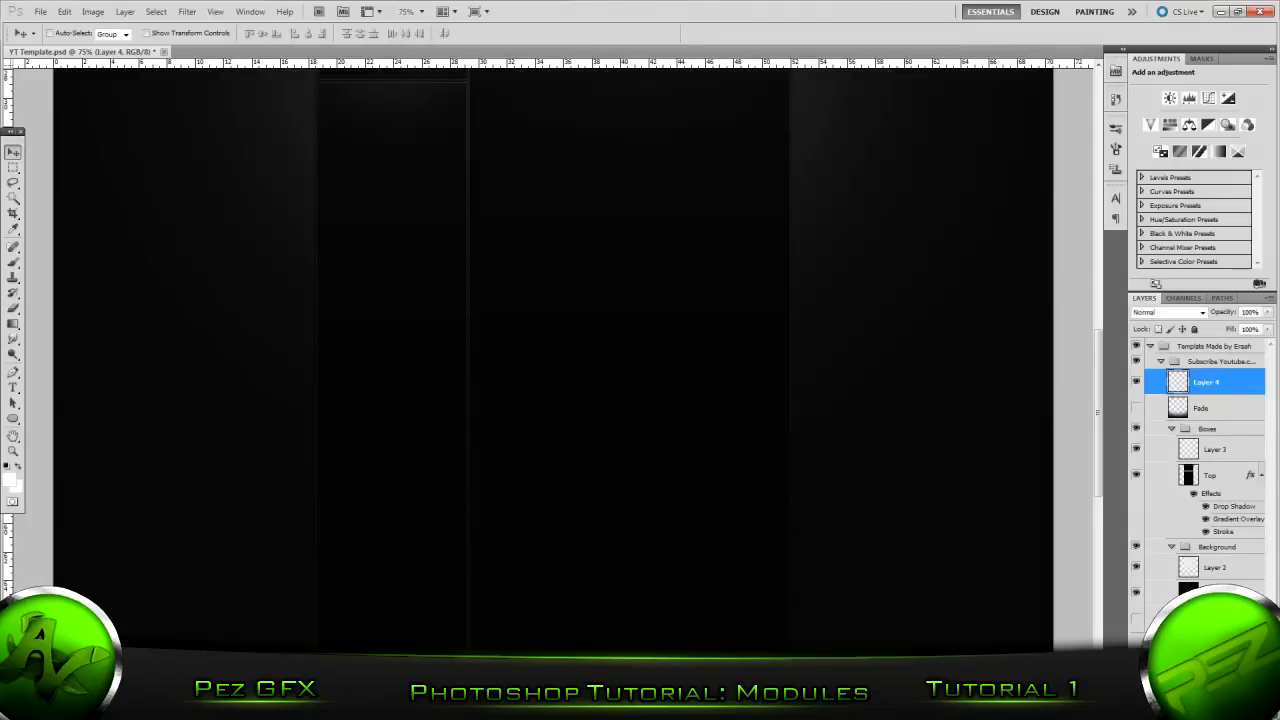
Step: Marquee-select a full-width strip along the lower edge of the canvas
{"action": "scroll", "coordinate": [311, 568], "scroll_direction": "down", "scroll_amount": 1}
{"action": "left_click", "coordinate": [13, 167]}
{"action": "scroll", "coordinate": [192, 436], "scroll_direction": "down", "scroll_amount": 2}
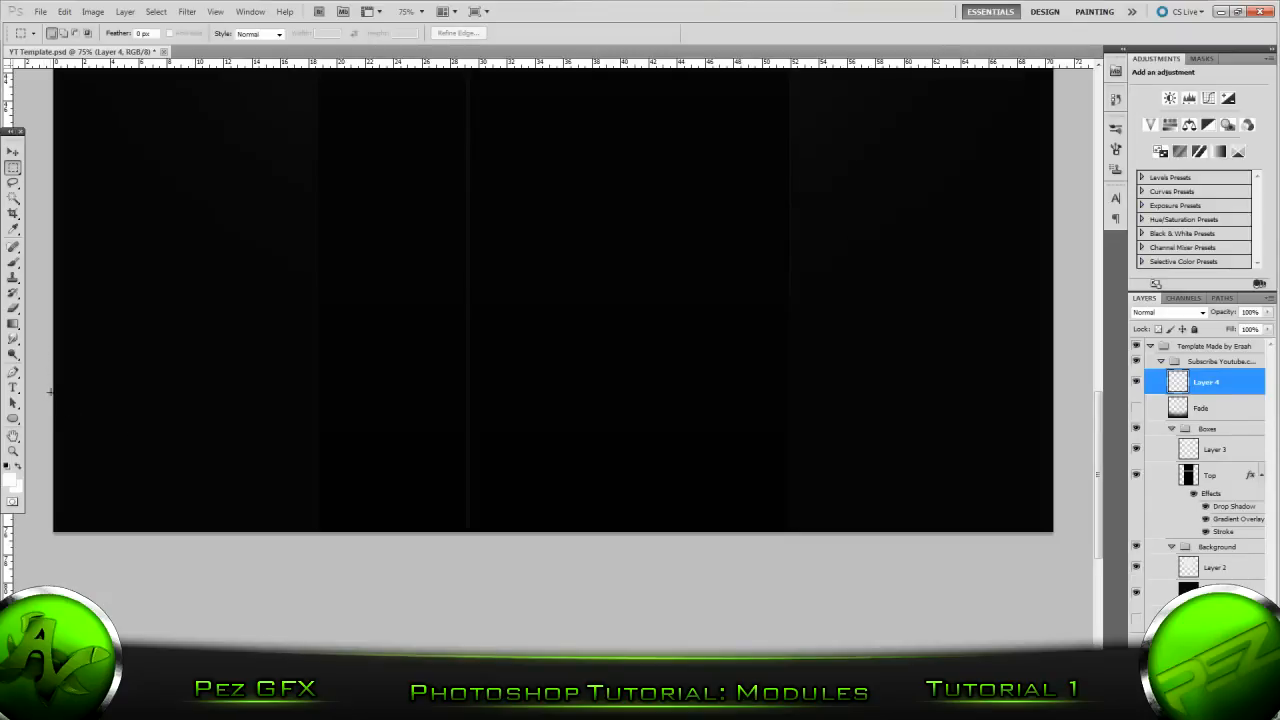
{"action": "left_click_drag", "start_coordinate": [1027, 531], "coordinate": [1053, 531]}
Step: Set up the Gradient tool with the Foreground to Transparent preset and a black (000000) starting colour stop
{"action": "left_click", "coordinate": [16, 325]}
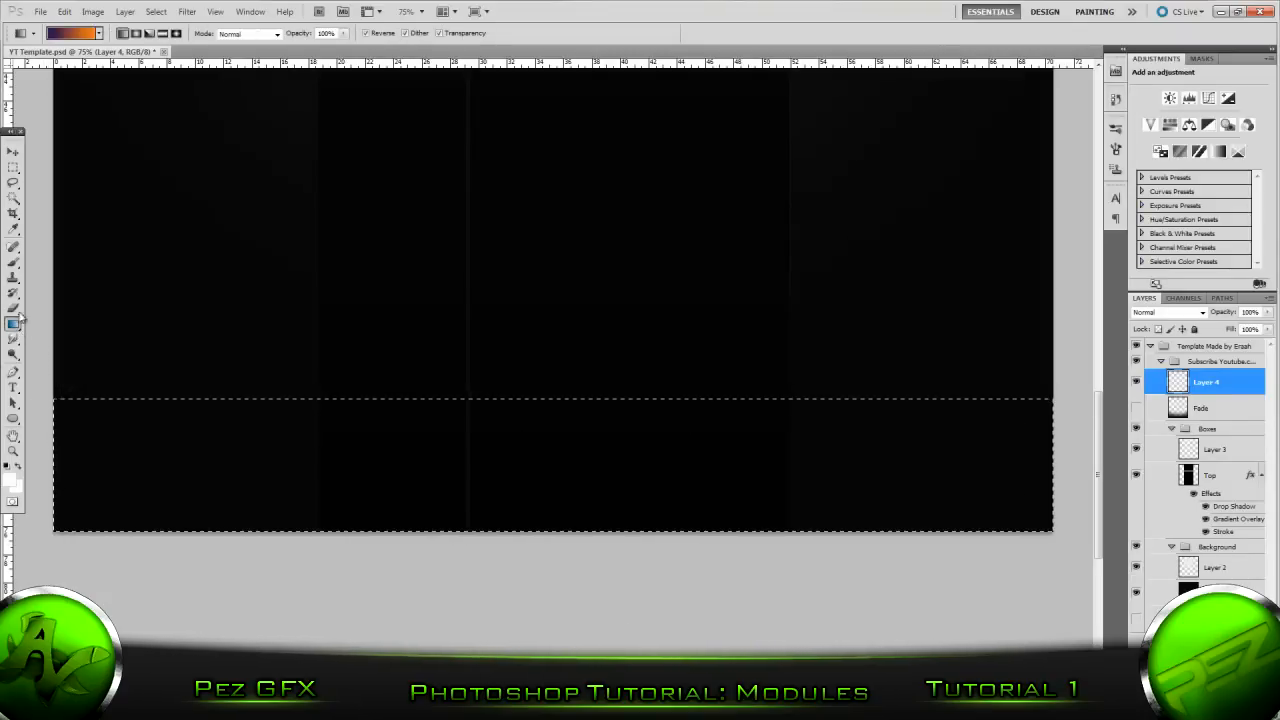
{"action": "left_click", "coordinate": [72, 30]}
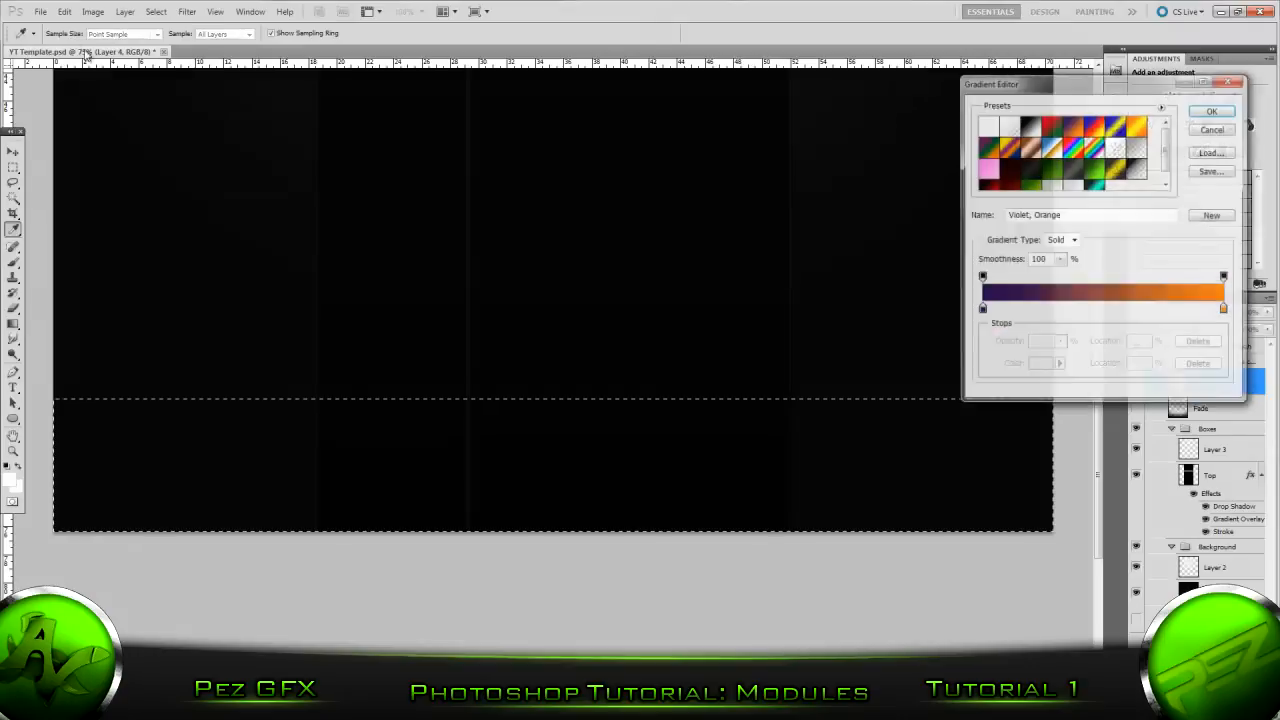
{"action": "left_click", "coordinate": [1009, 125]}
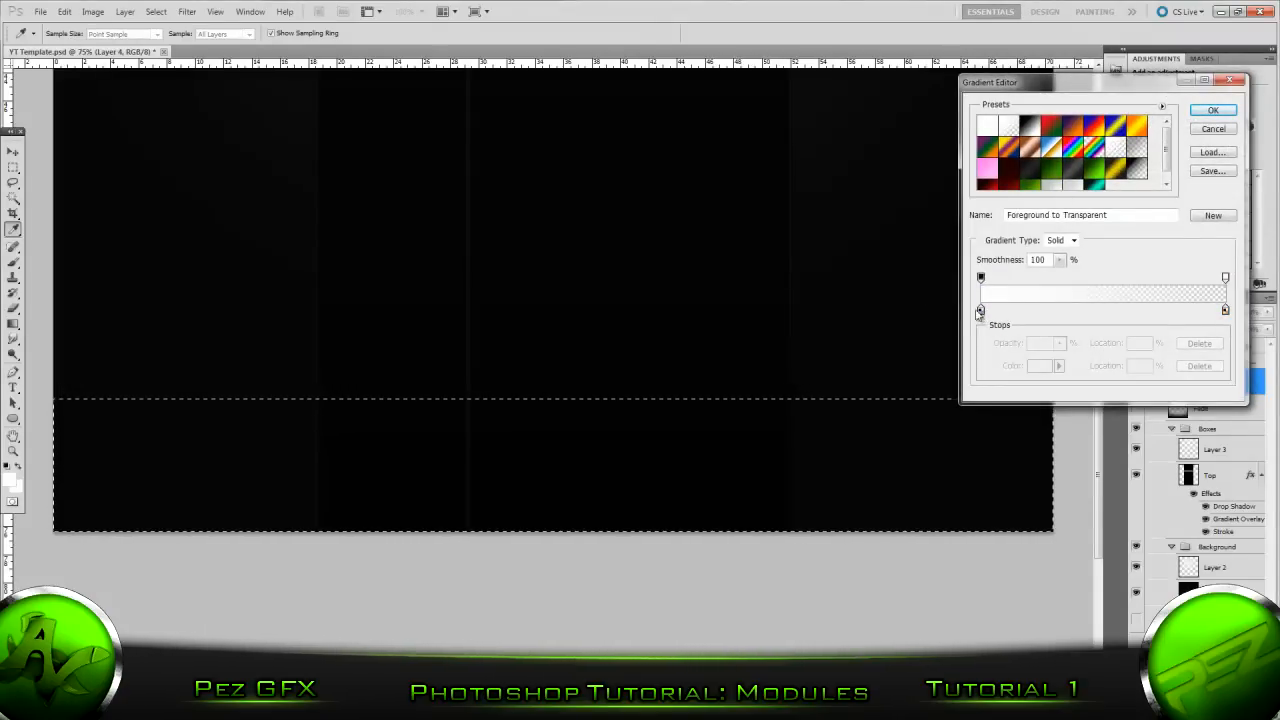
{"action": "double_click", "coordinate": [980, 311]}
{"action": "left_click_drag", "start_coordinate": [794, 454], "coordinate": [759, 510]}
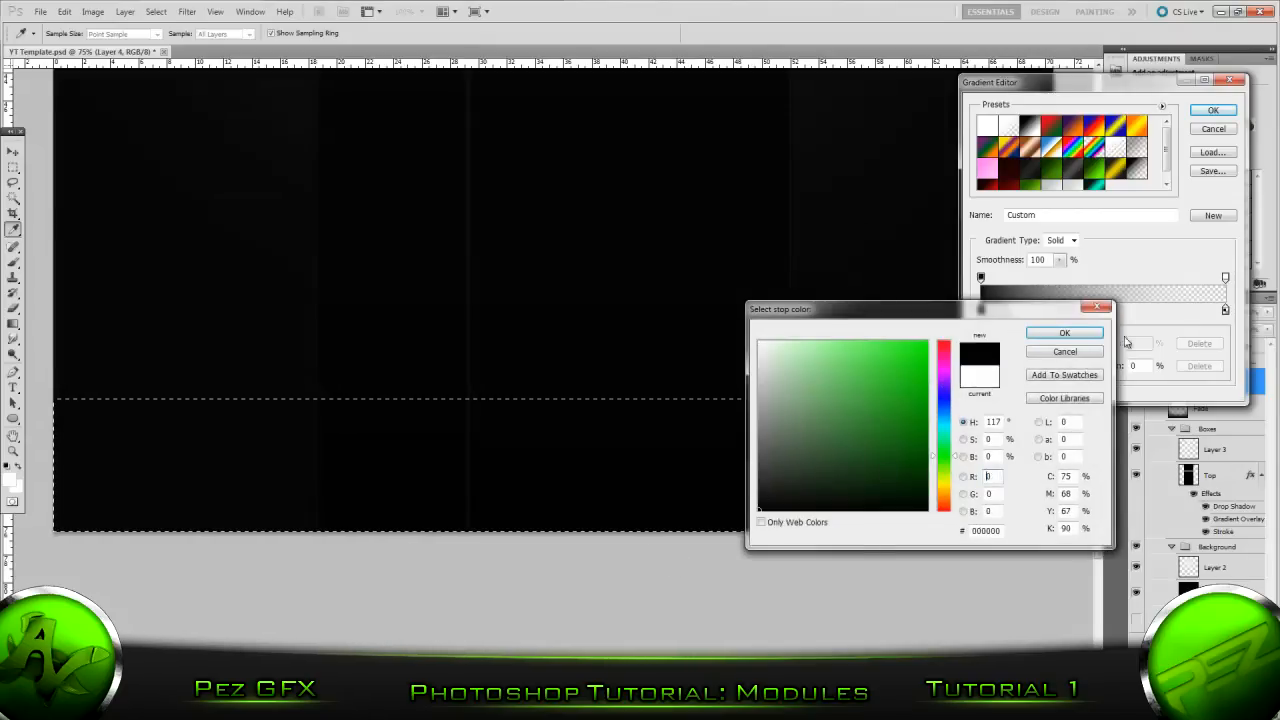
{"action": "left_click", "coordinate": [1065, 334]}
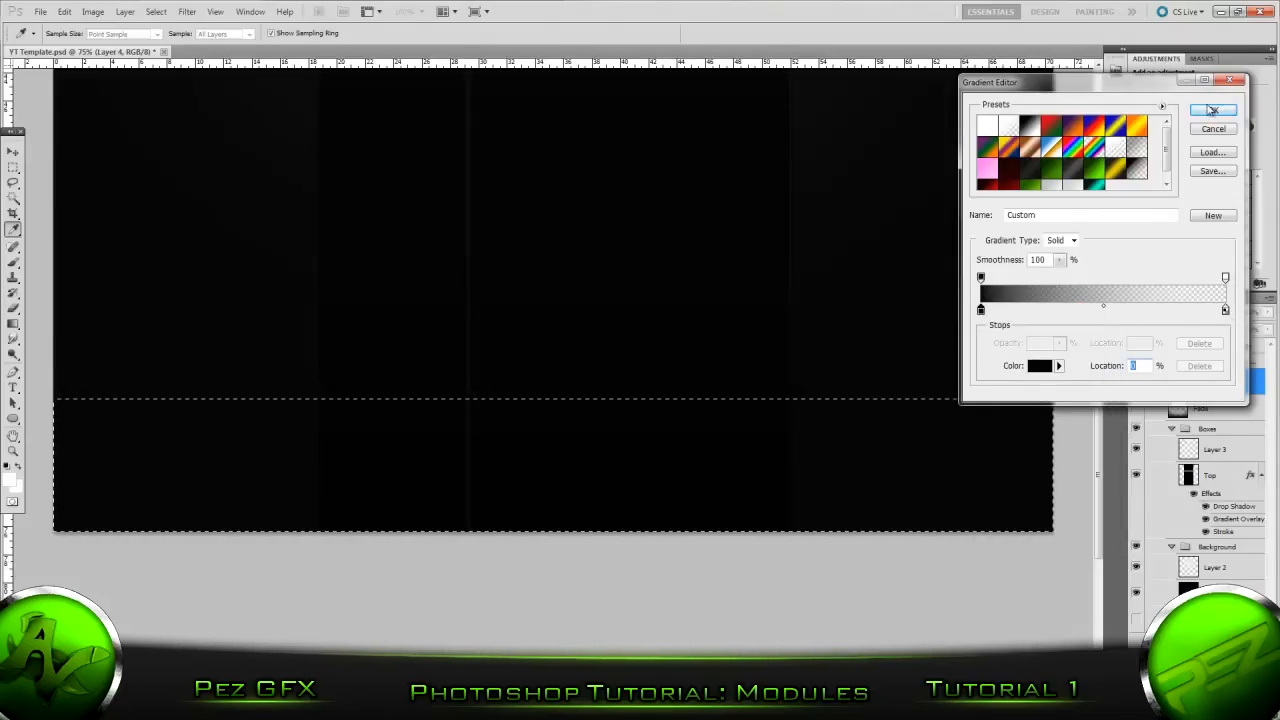
{"action": "key", "text": "Return"}
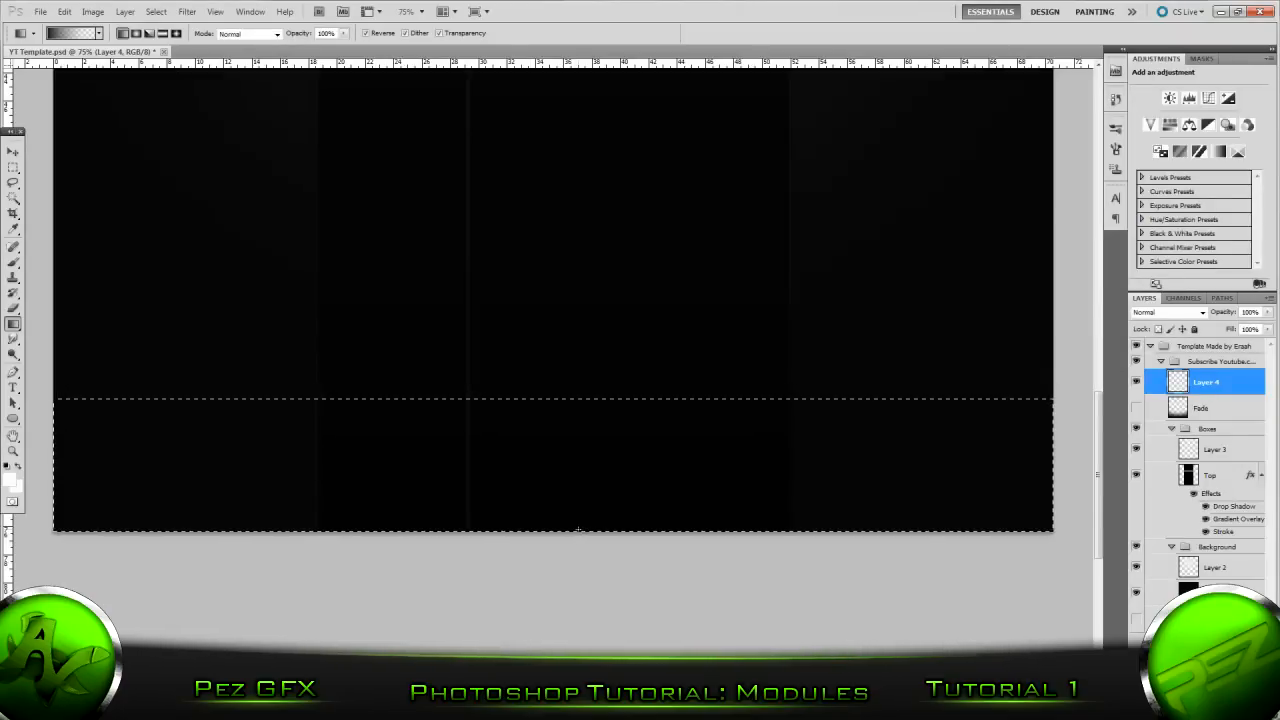
Step: Try vertical black-to-transparent gradients across the selected strip on Layer 4, and undo them
{"action": "left_click_drag", "start_coordinate": [578, 529], "coordinate": [578, 411]}
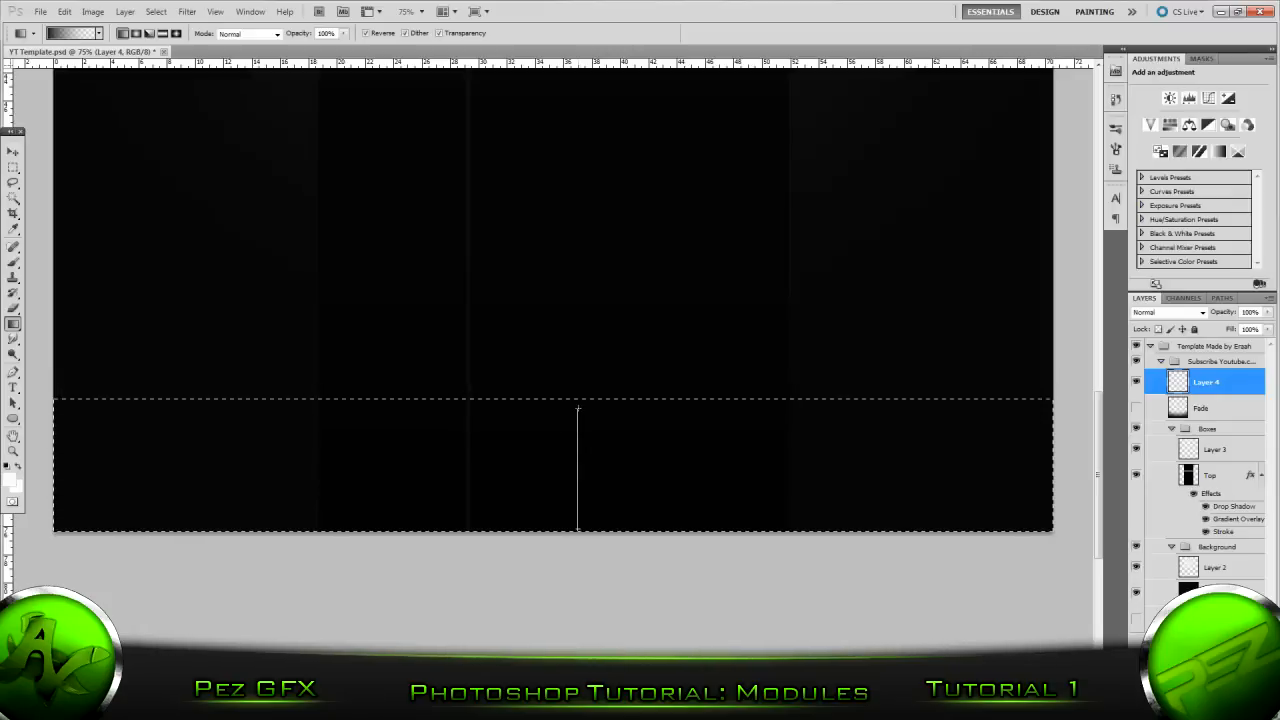
{"action": "left_click_drag", "start_coordinate": [577, 405], "coordinate": [575, 524]}
{"action": "key", "text": "ctrl+z"}
{"action": "key", "text": "ctrl+z"}
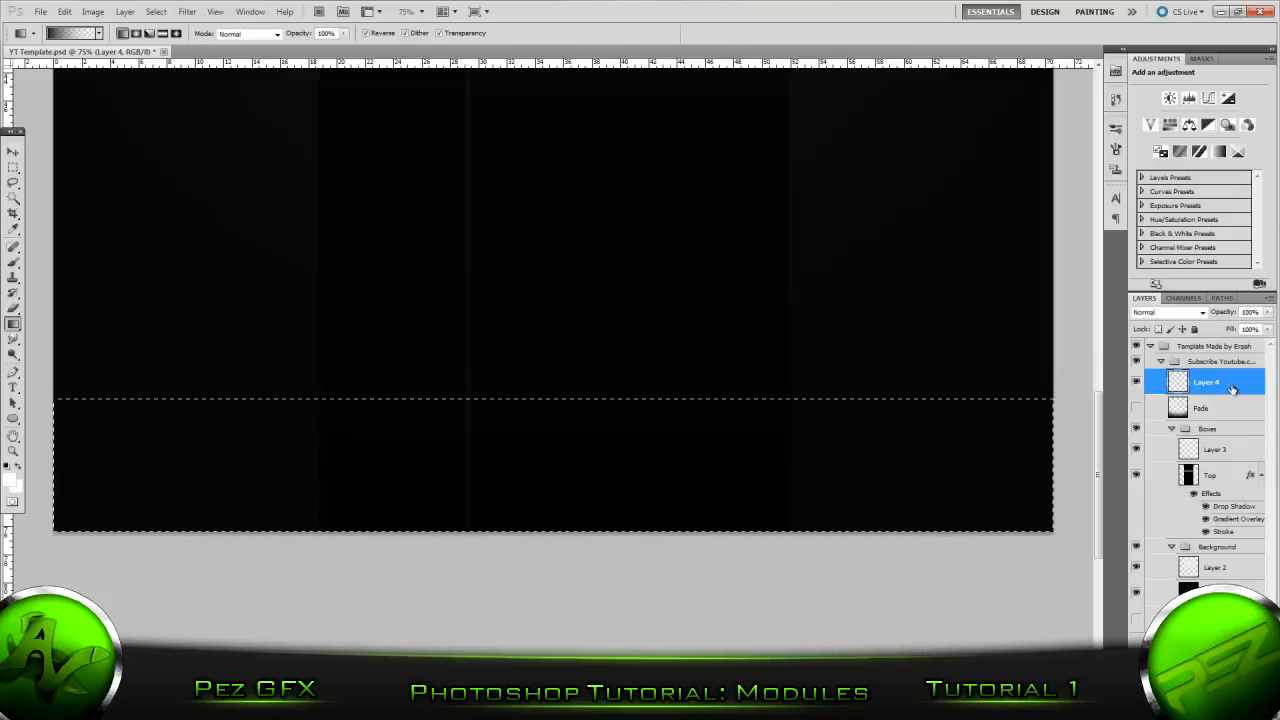
Step: Pick a black-to-transparent gradient preset, draw vertical gradients downward in the selected strip on Layer 4, and clear the selection
{"action": "left_click", "coordinate": [54, 34]}
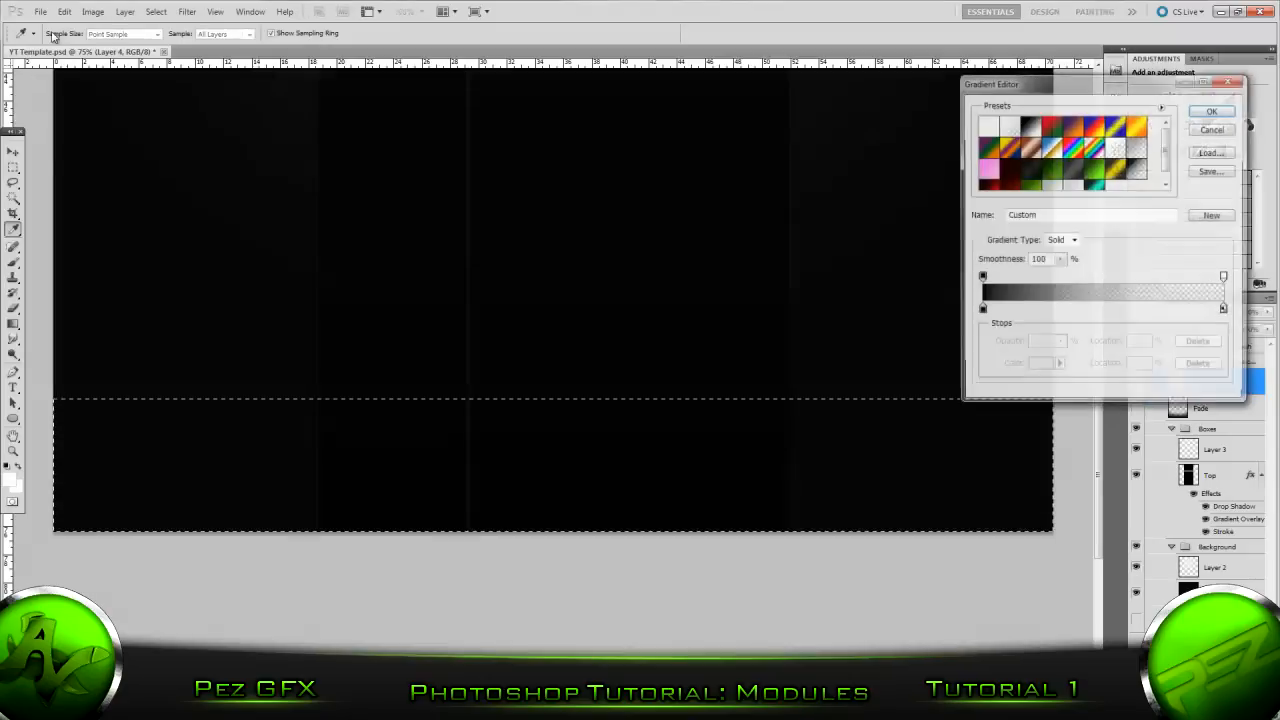
{"action": "left_click", "coordinate": [988, 129]}
{"action": "left_click", "coordinate": [1136, 149]}
{"action": "left_click", "coordinate": [1141, 166]}
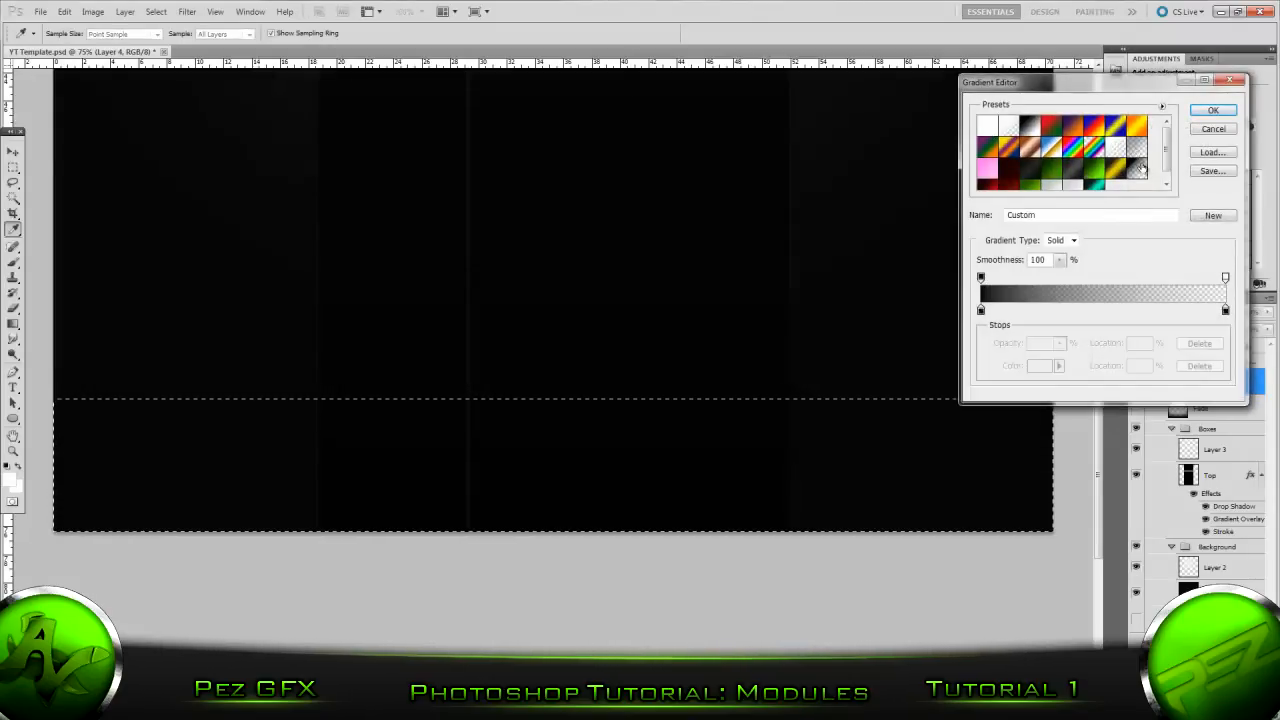
{"action": "left_click", "coordinate": [1213, 110]}
{"action": "left_click_drag", "start_coordinate": [581, 437], "coordinate": [578, 518]}
{"action": "left_click_drag", "start_coordinate": [573, 414], "coordinate": [566, 501]}
{"action": "key", "text": "ctrl+d"}
{"action": "scroll", "coordinate": [574, 466], "scroll_direction": "down", "scroll_amount": 2}
{"action": "scroll", "coordinate": [574, 466], "scroll_direction": "up", "scroll_amount": 1}
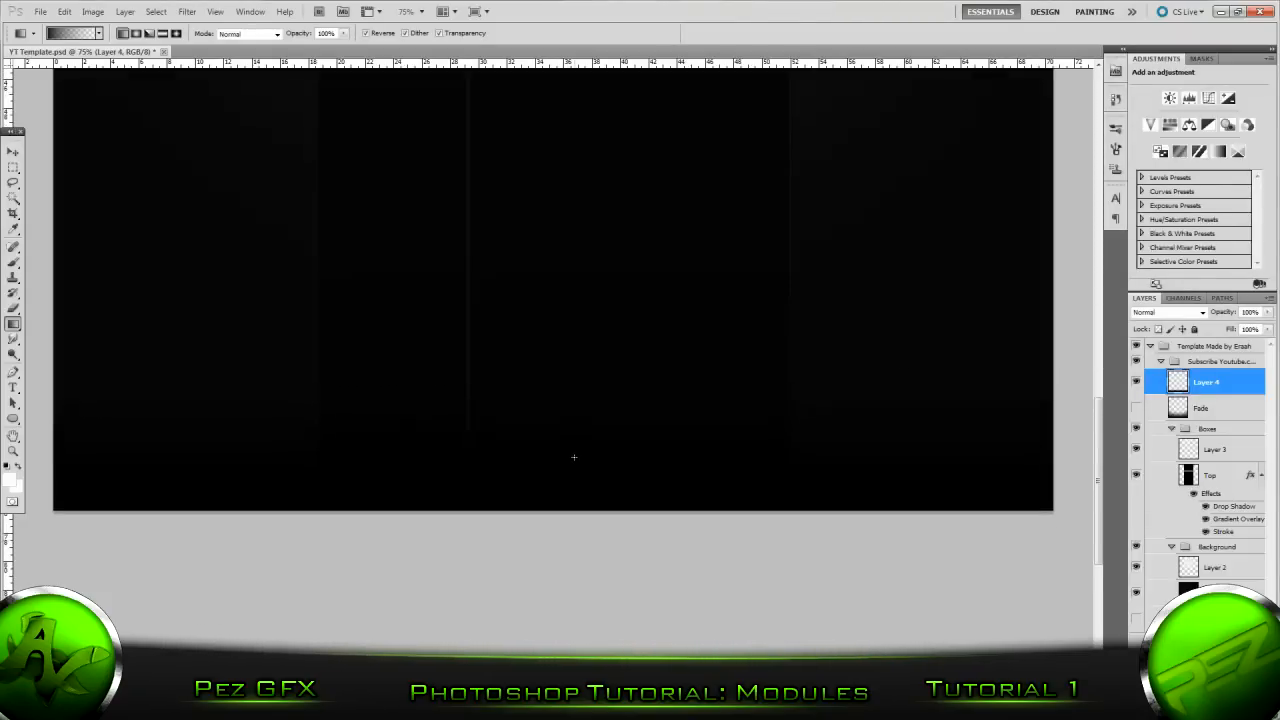
Step: Restore the strip selection, try another downward gradient on Layer 4, and clear the selection
{"action": "key", "text": "ctrl+shift+d"}
{"action": "left_click_drag", "start_coordinate": [571, 382], "coordinate": [571, 467]}
{"action": "key", "text": "ctrl+d"}
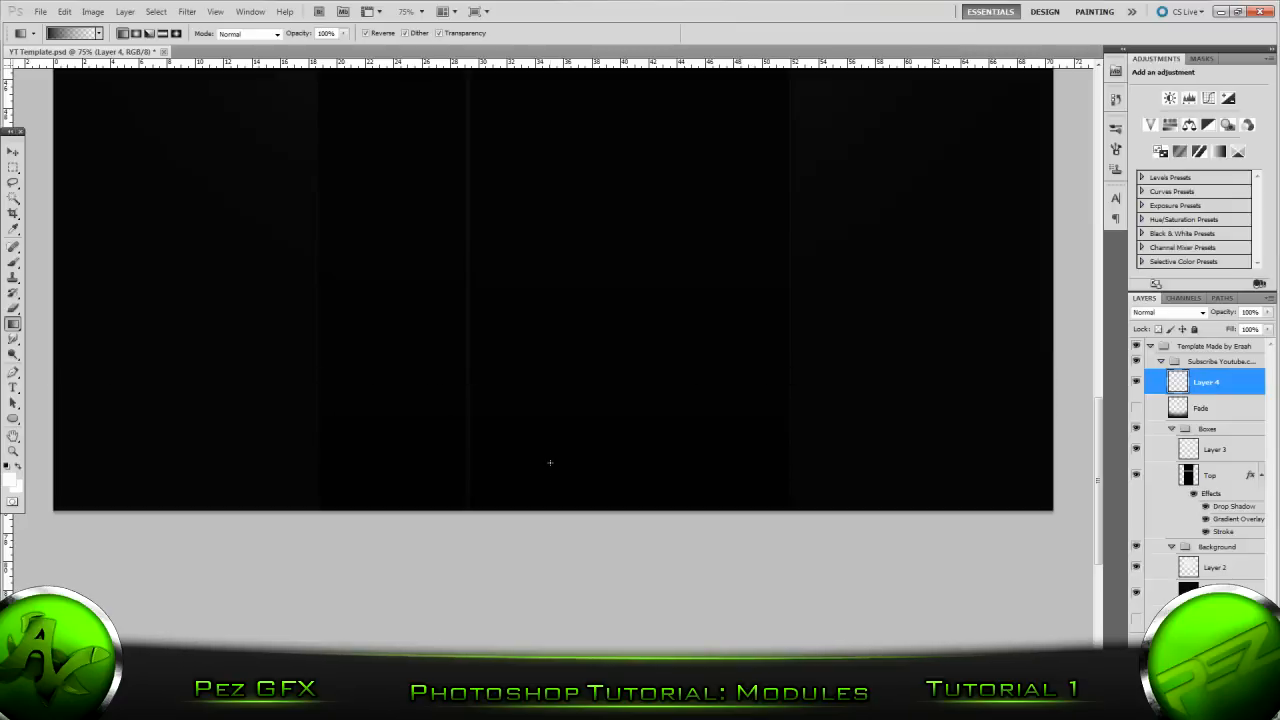
{"action": "scroll", "coordinate": [550, 465], "scroll_direction": "up", "scroll_amount": 3}
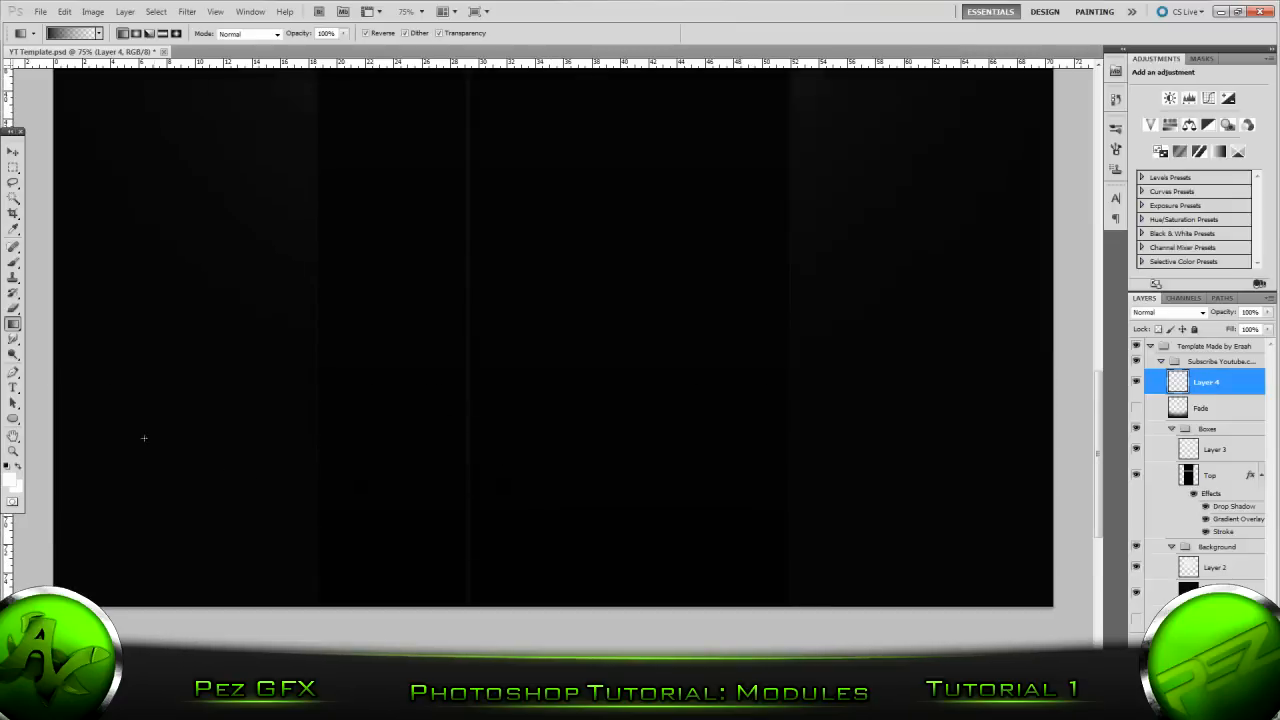
Step: Switch to the Brush tool, set its size to 432 px, and make the foreground colour black (000000)
{"action": "left_click", "coordinate": [10, 260]}
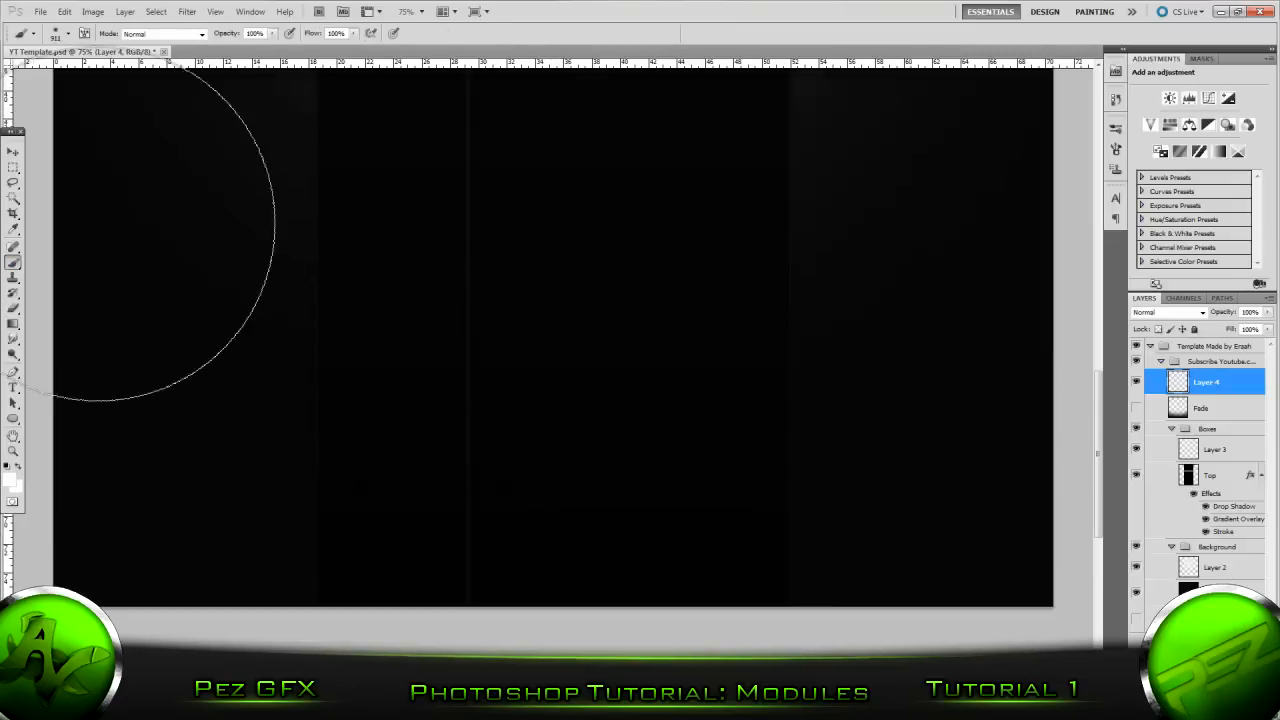
{"action": "left_click", "coordinate": [68, 35]}
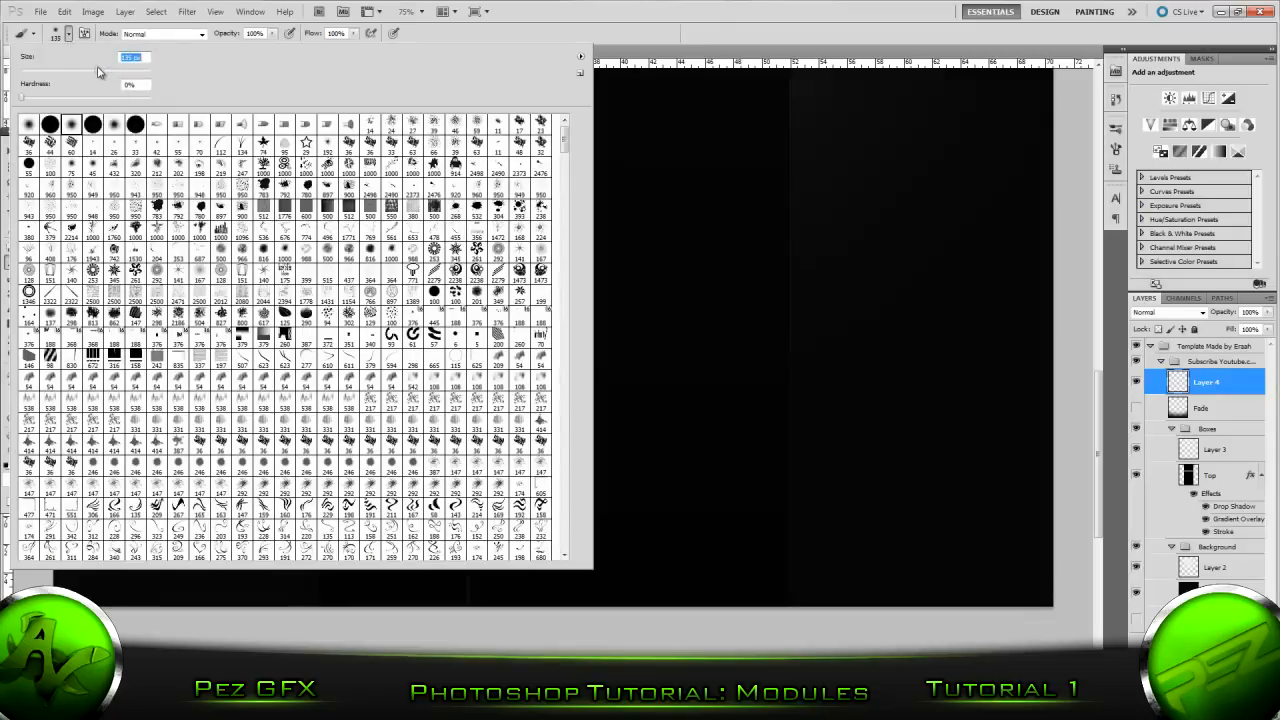
{"action": "left_click", "coordinate": [72, 40]}
{"action": "left_click", "coordinate": [72, 38]}
{"action": "left_click", "coordinate": [68, 35]}
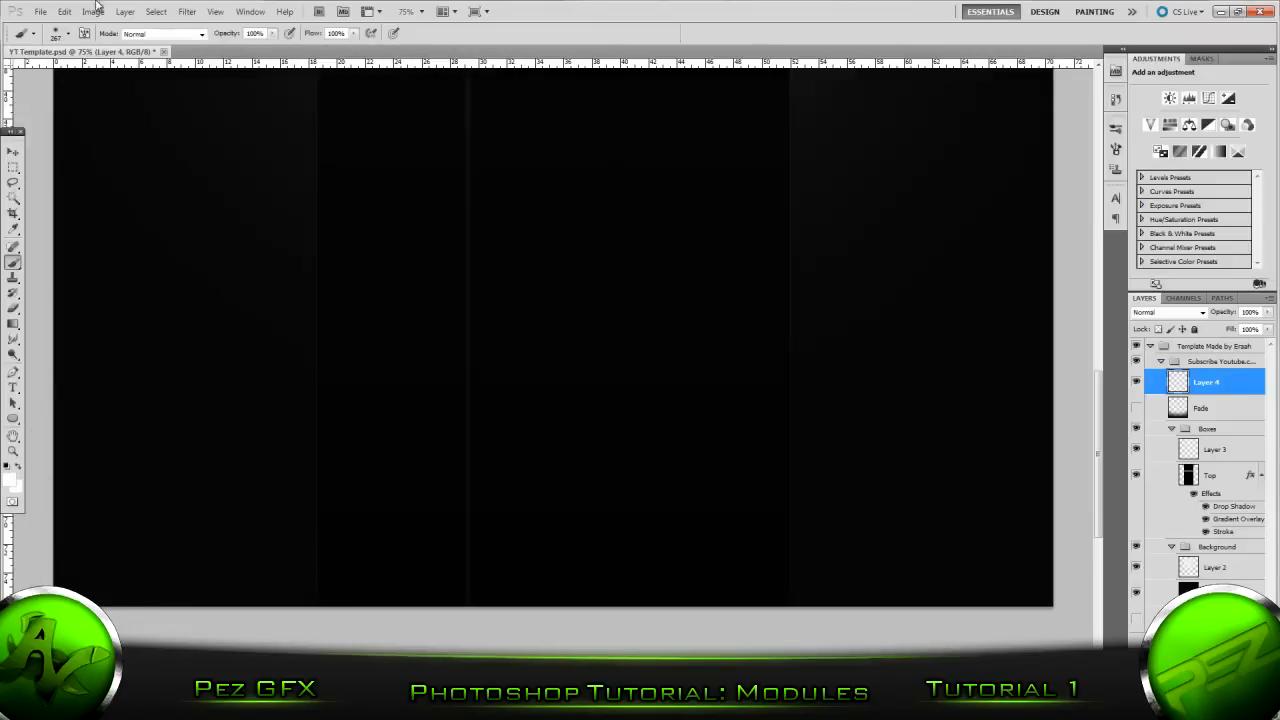
{"action": "left_click", "coordinate": [72, 35]}
{"action": "left_click", "coordinate": [67, 33]}
{"action": "left_click", "coordinate": [10, 480]}
{"action": "left_click_drag", "start_coordinate": [752, 437], "coordinate": [755, 510]}
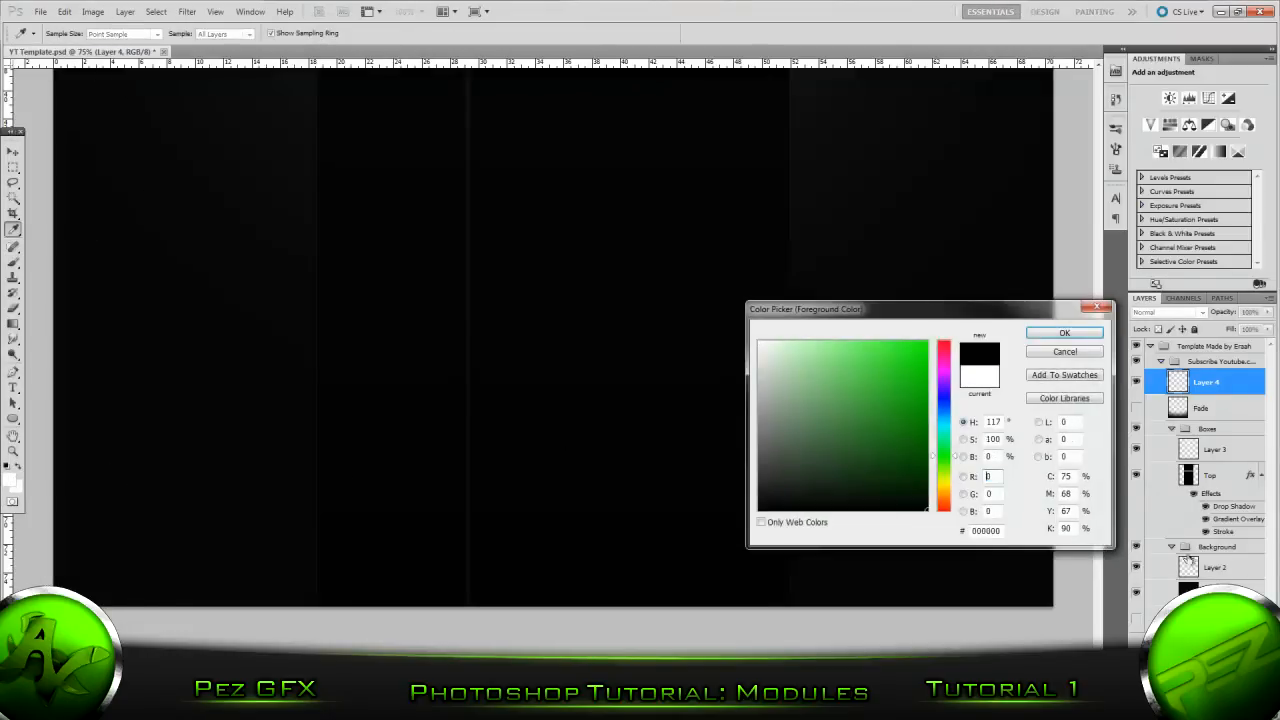
{"action": "left_click", "coordinate": [1064, 333]}
Step: Try brushing a black fade along the lower edge of the canvas on Layer 4, and undo the brushwork
{"action": "key", "text": "b"}
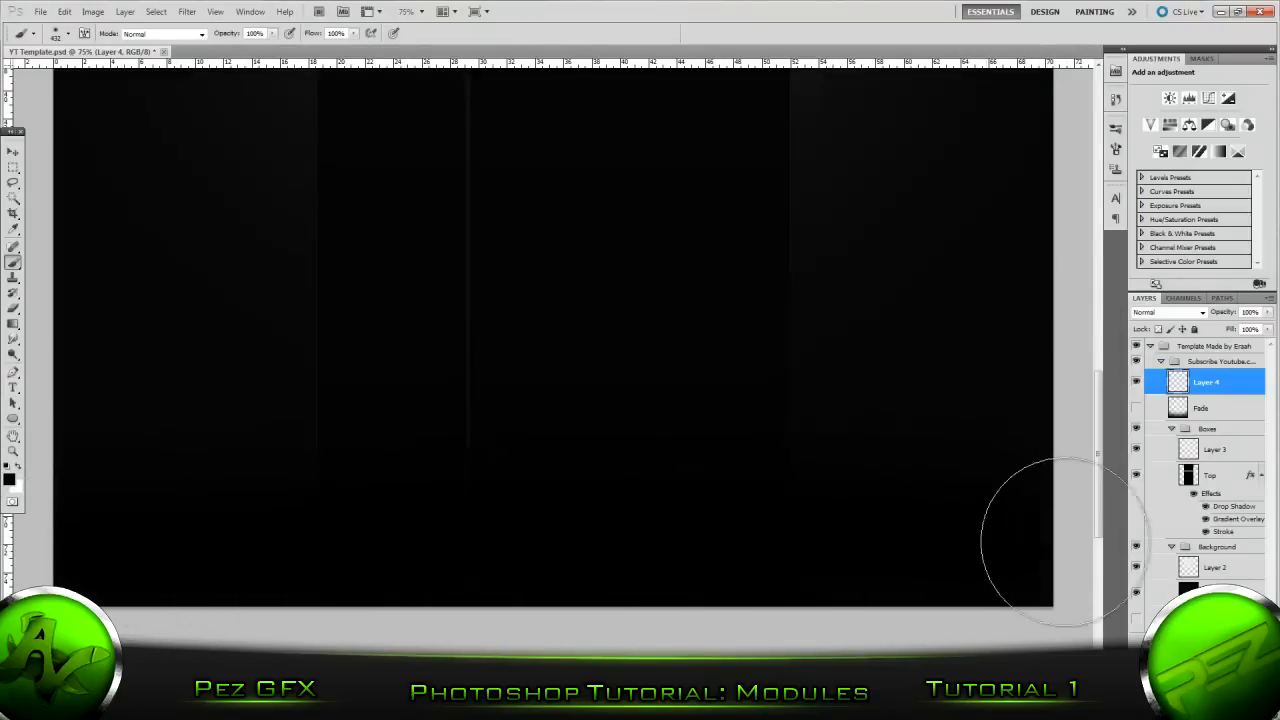
{"action": "scroll", "coordinate": [641, 580], "scroll_direction": "down", "scroll_amount": 2}
{"action": "scroll", "coordinate": [641, 580], "scroll_direction": "up", "scroll_amount": 1}
{"action": "key", "text": "F6"}
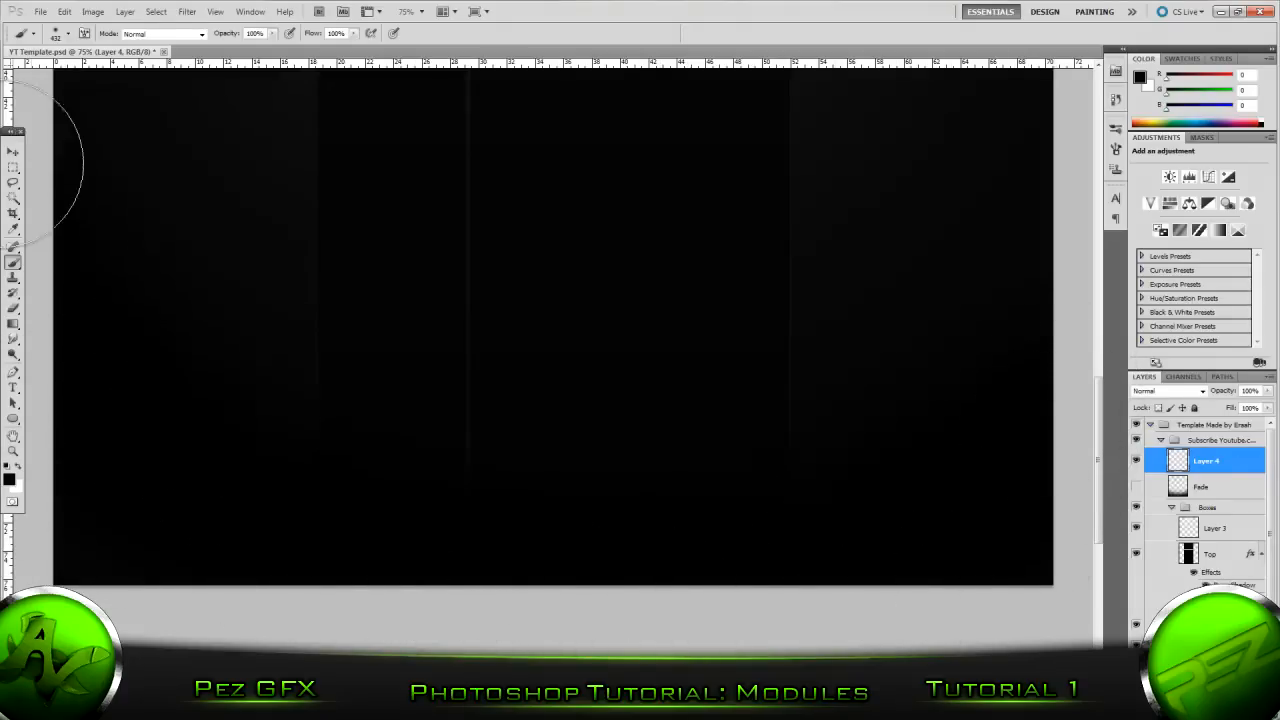
{"action": "scroll", "coordinate": [714, 557], "scroll_direction": "up", "scroll_amount": 3}
{"action": "scroll", "coordinate": [712, 570], "scroll_direction": "up", "scroll_amount": 1}
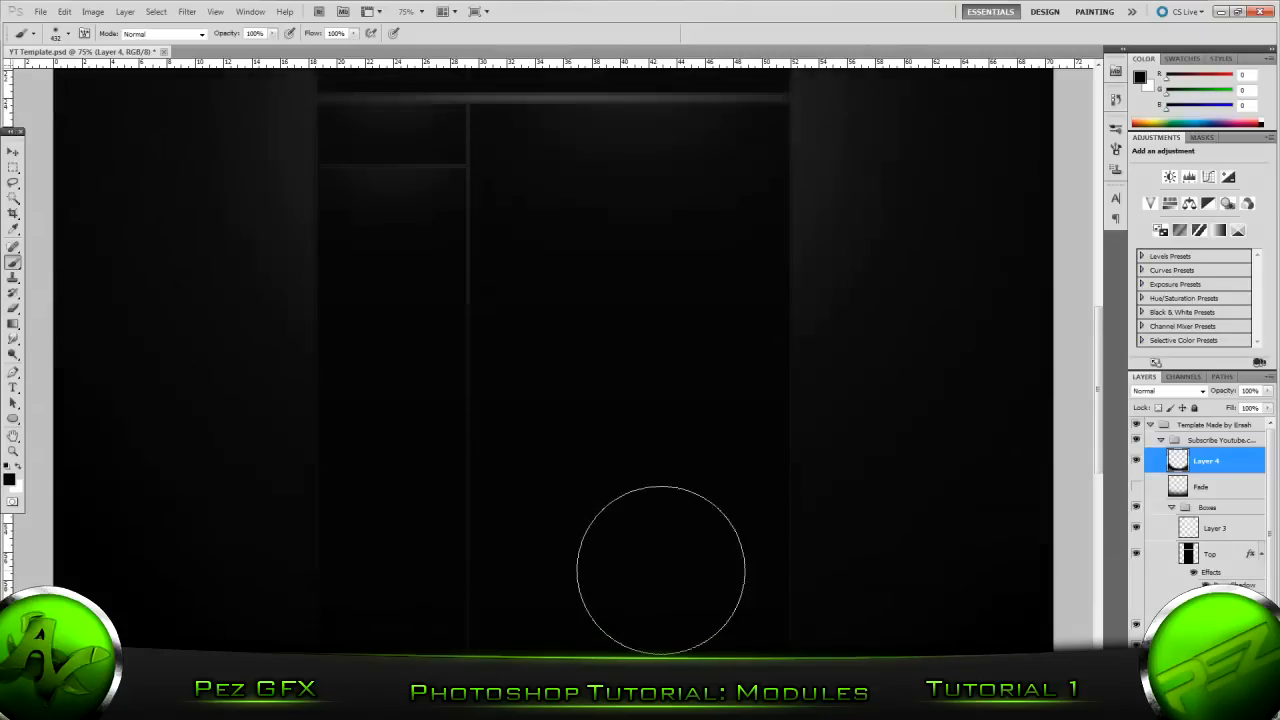
{"action": "scroll", "coordinate": [660, 569], "scroll_direction": "down", "scroll_amount": 2}
{"action": "key", "text": "ctrl+z"}
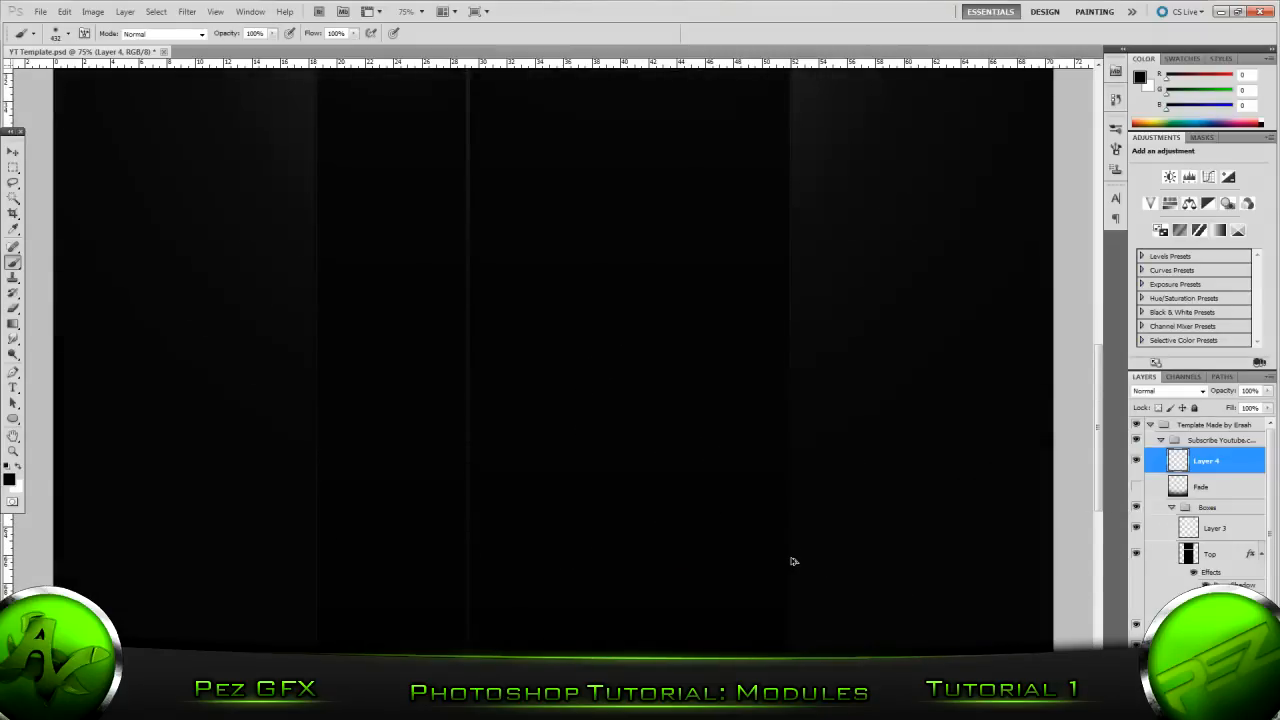
{"action": "scroll", "coordinate": [792, 561], "scroll_direction": "down", "scroll_amount": 3}
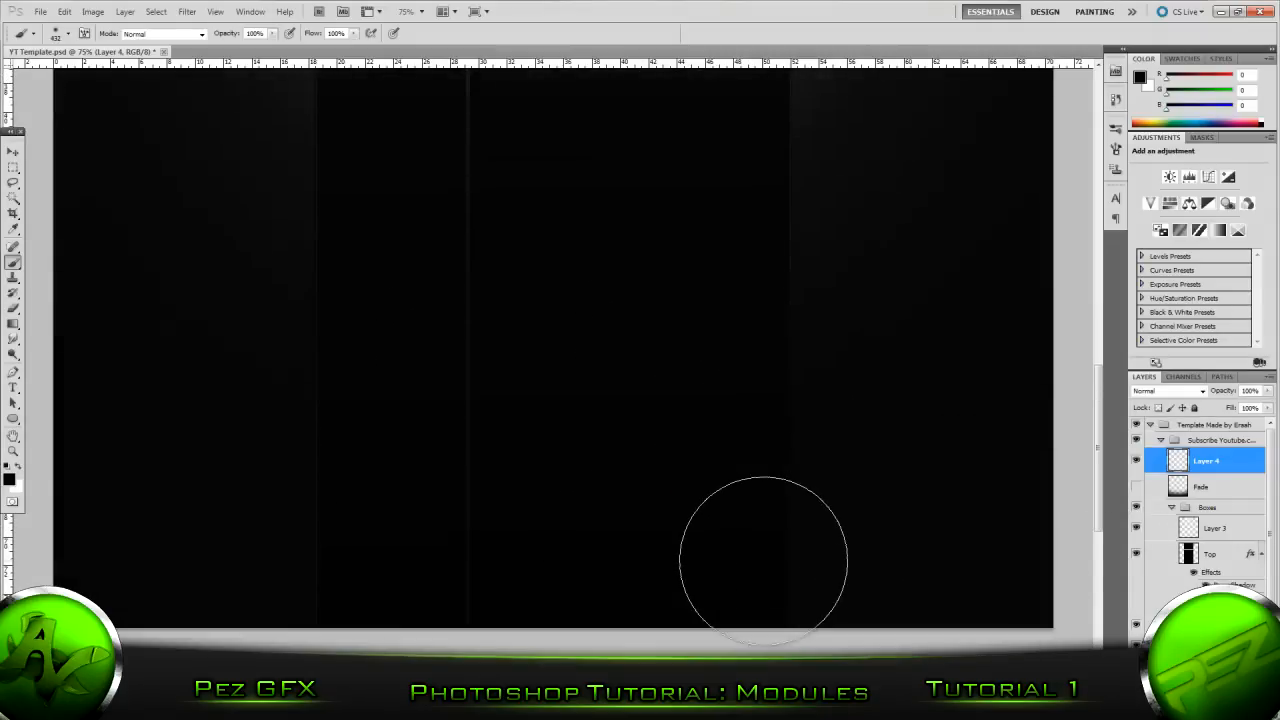
Step: Make the Fade layer visible again and delete Layer 4
{"action": "left_click", "coordinate": [1217, 496]}
{"action": "left_click", "coordinate": [1136, 487]}
{"action": "left_click", "coordinate": [1226, 468]}
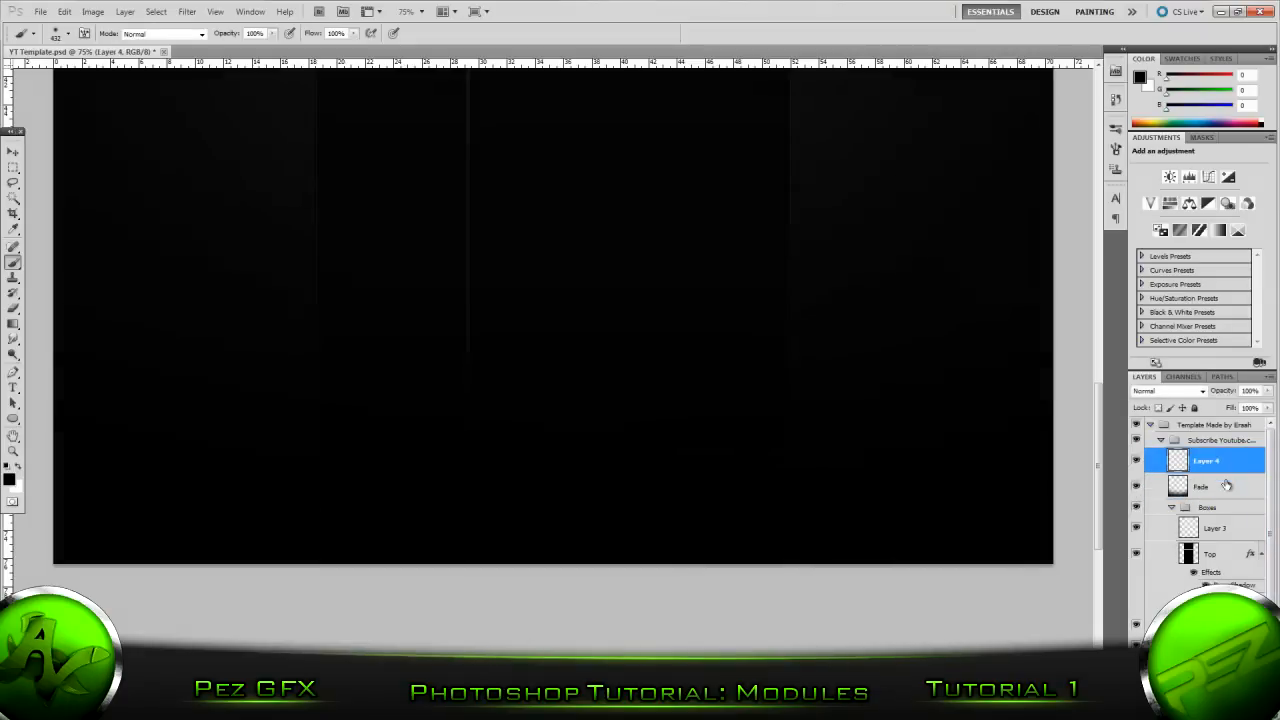
{"action": "key", "text": "Delete"}
{"action": "scroll", "coordinate": [798, 550], "scroll_direction": "down", "scroll_amount": 1}
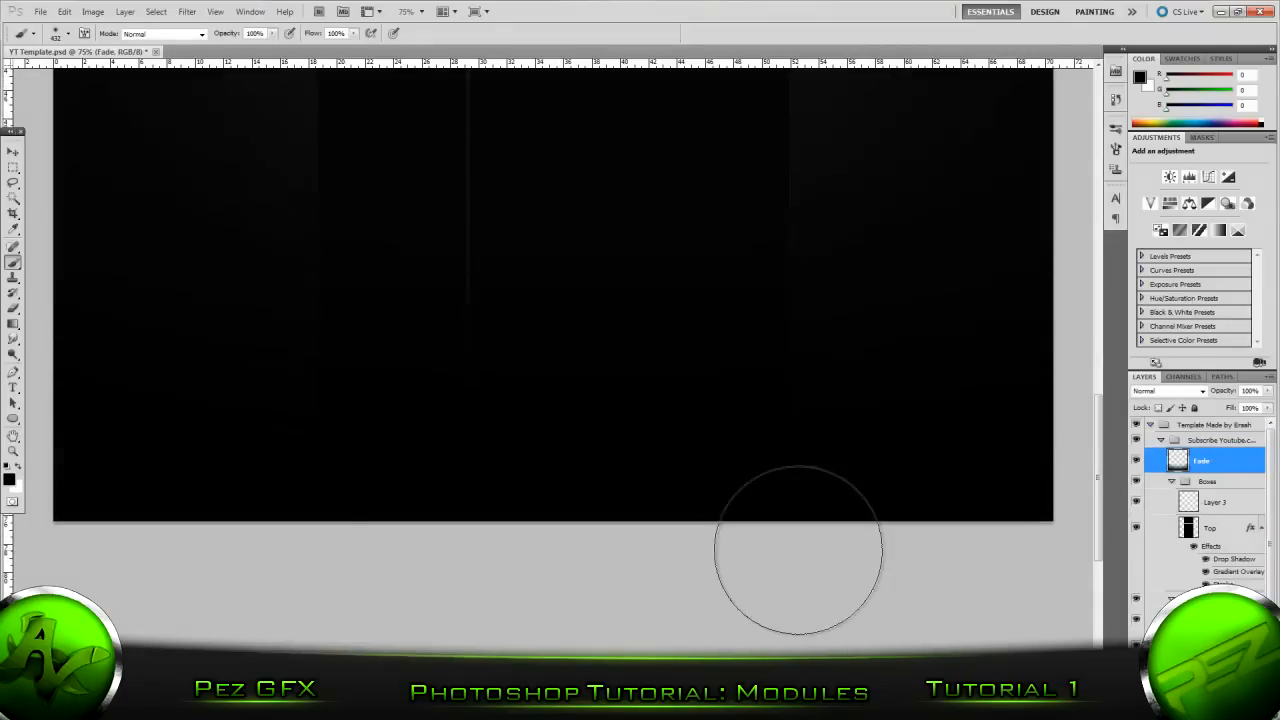
{"action": "scroll", "coordinate": [798, 550], "scroll_direction": "up", "scroll_amount": 3}
{"action": "scroll", "coordinate": [798, 563], "scroll_direction": "up", "scroll_amount": 5}
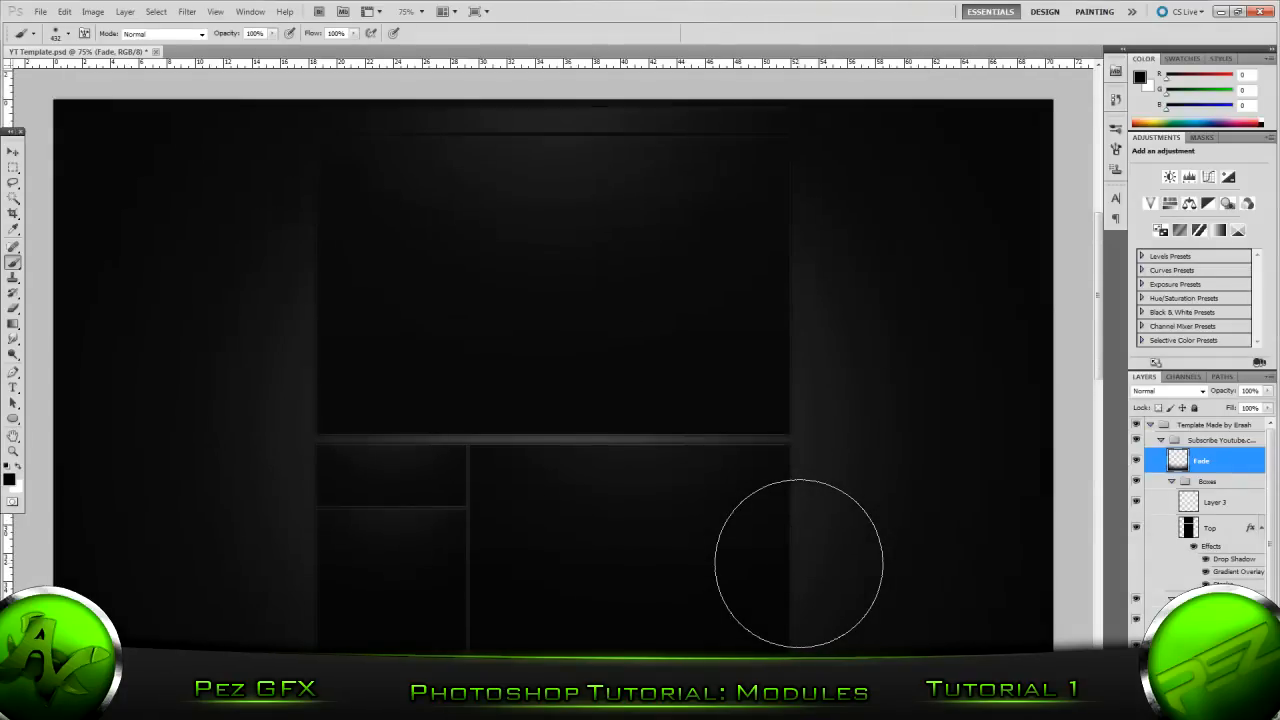
{"action": "scroll", "coordinate": [798, 563], "scroll_direction": "up", "scroll_amount": 1}
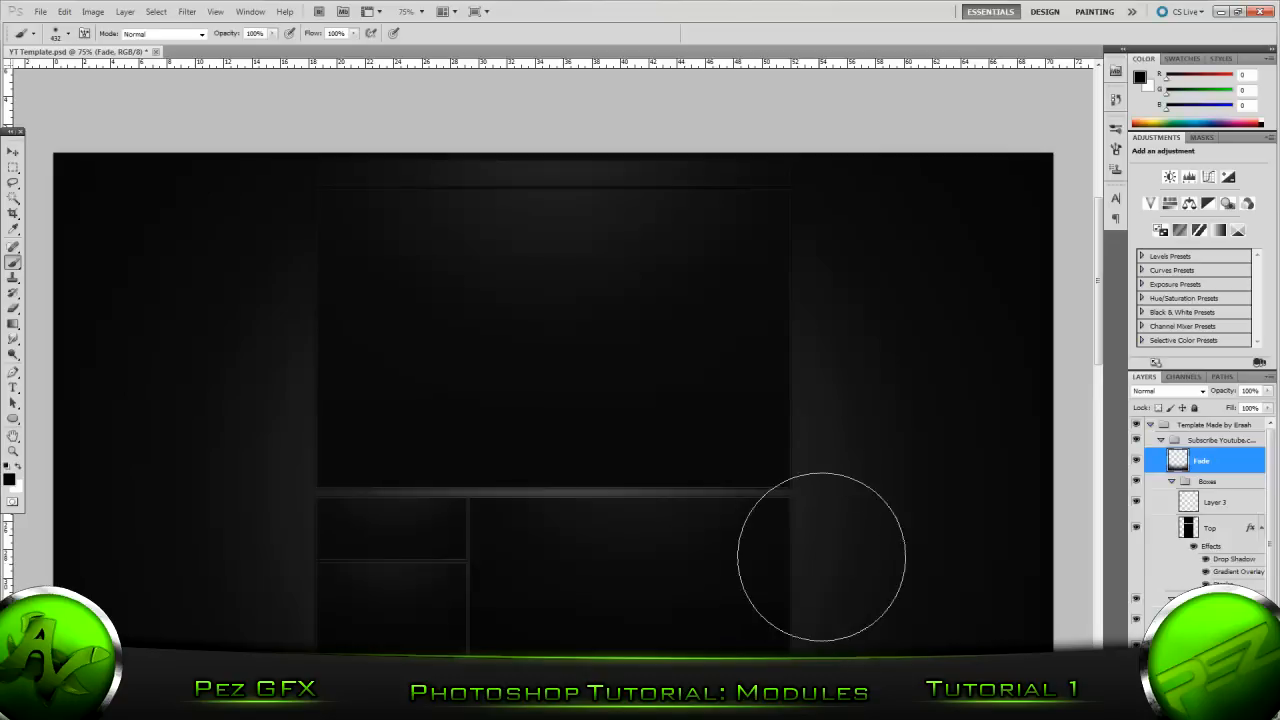
Step: Draw a closed Pen path with a curved, descending lower edge over the upper part of the large top box, and make it a selection
{"action": "scroll", "coordinate": [817, 543], "scroll_direction": "down", "scroll_amount": 1}
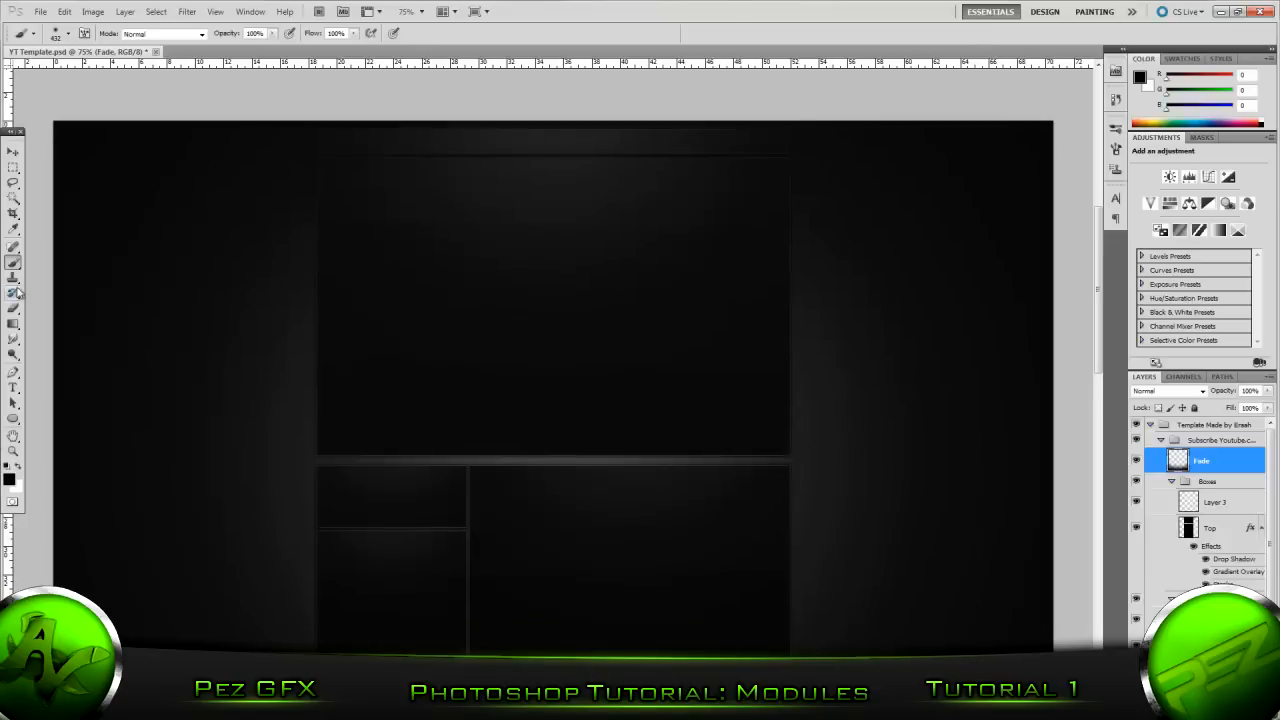
{"action": "left_click", "coordinate": [14, 372]}
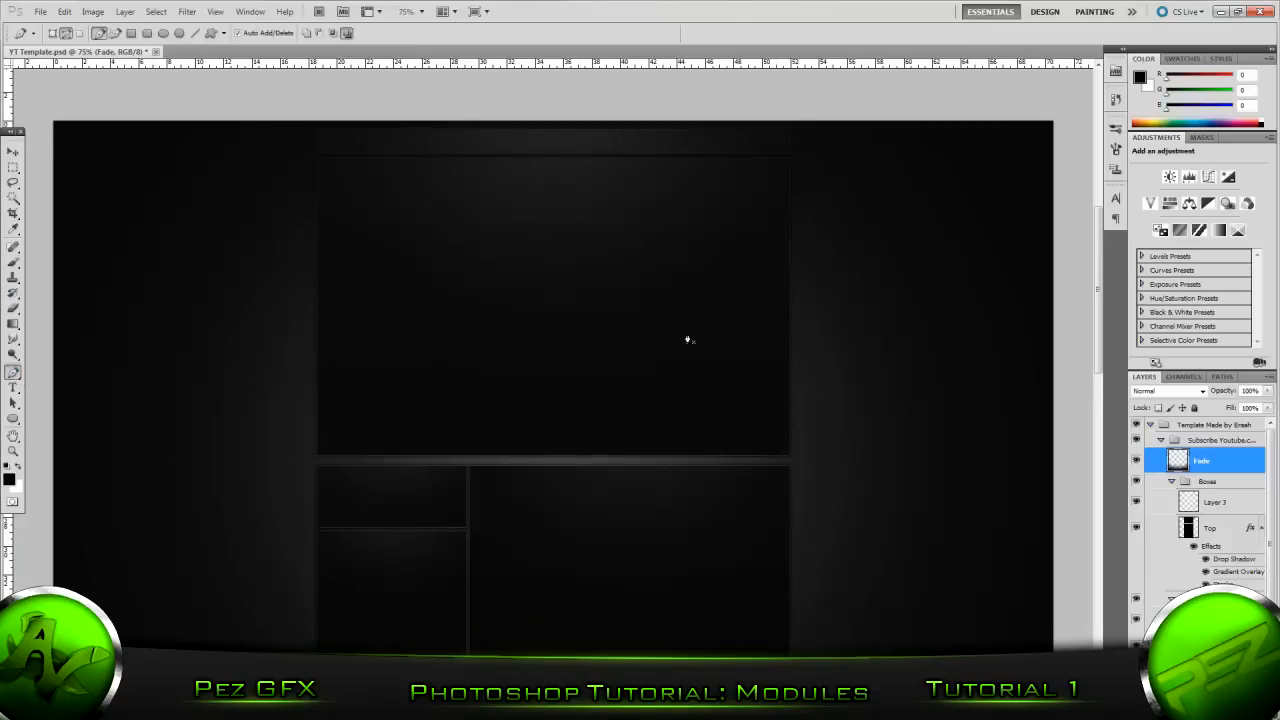
{"action": "left_click_drag", "start_coordinate": [300, 181], "coordinate": [174, 207]}
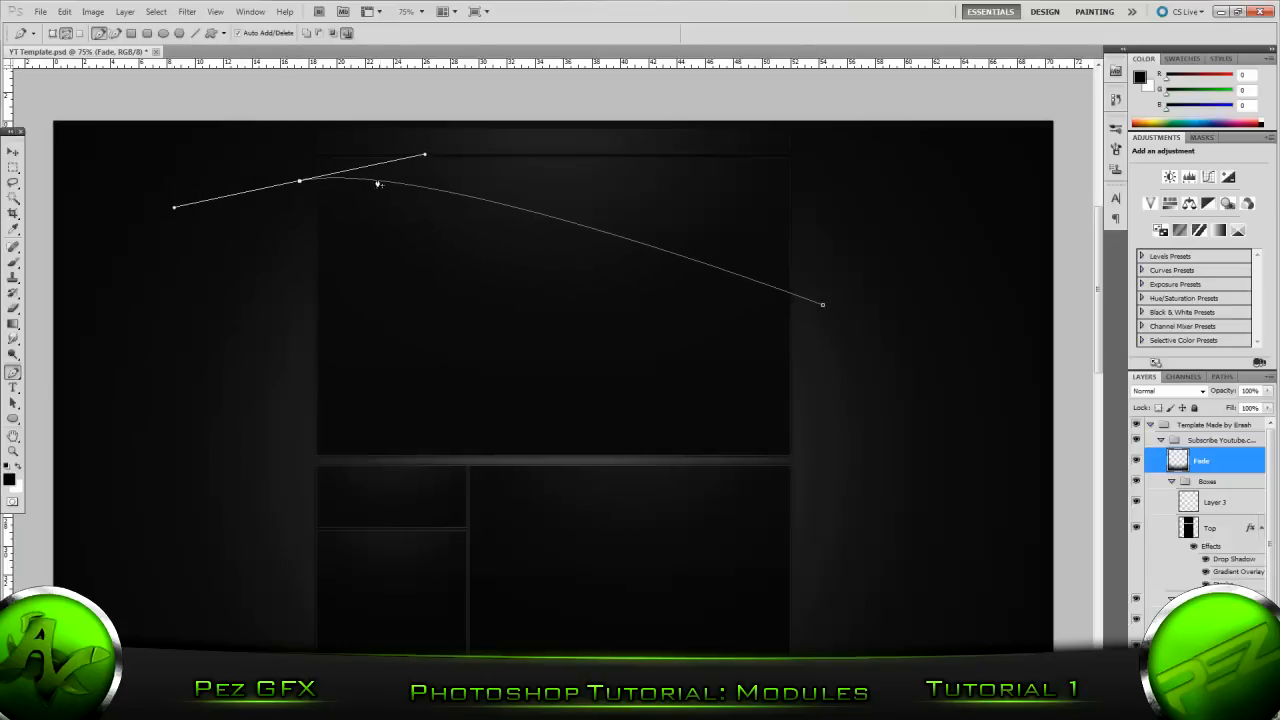
{"action": "left_click", "coordinate": [299, 181]}
{"action": "left_click", "coordinate": [305, 138]}
{"action": "left_click", "coordinate": [843, 152]}
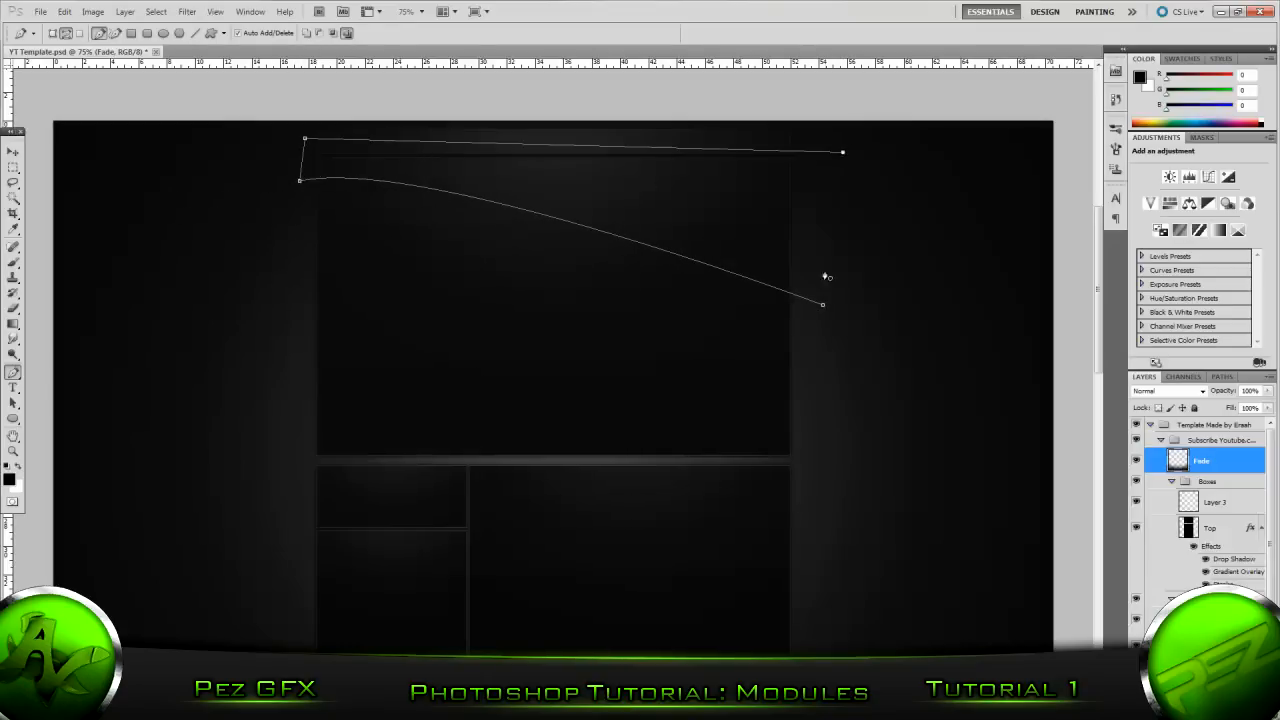
{"action": "left_click", "coordinate": [822, 304]}
{"action": "right_click", "coordinate": [826, 278]}
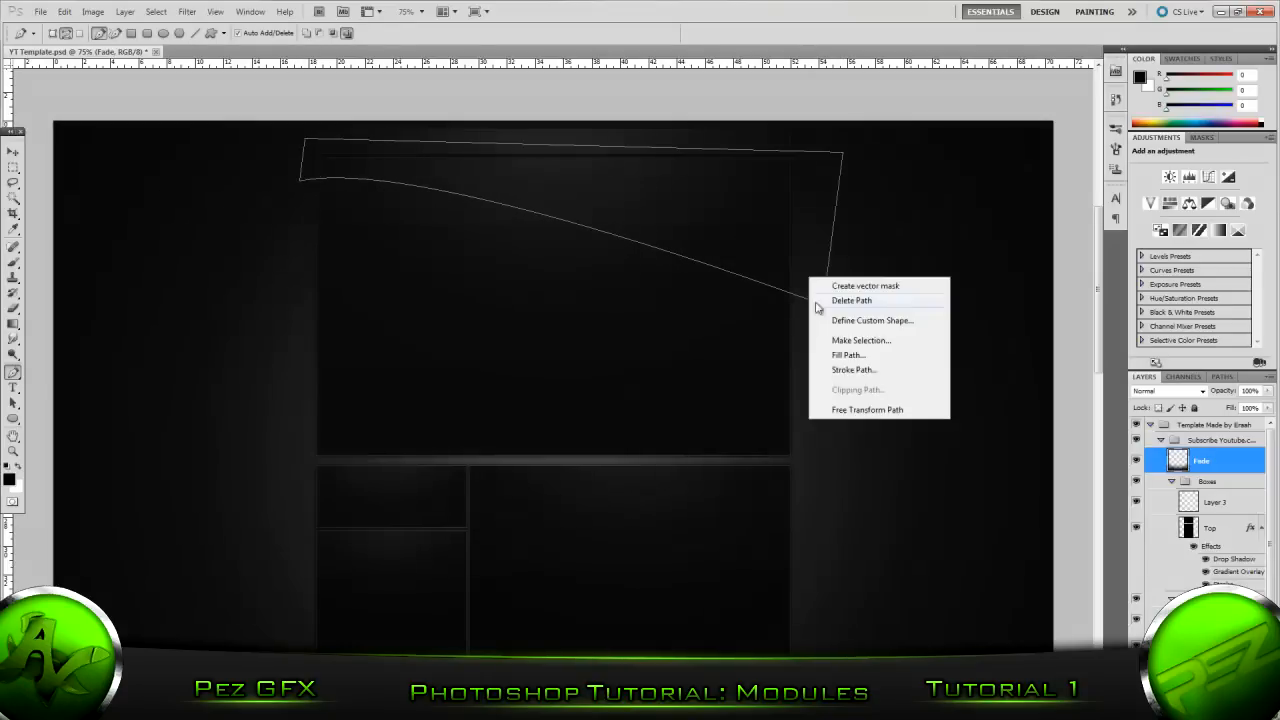
{"action": "left_click", "coordinate": [866, 340]}
{"action": "key", "text": "Return"}
Step: Add a new layer directly above the Top layer and fill the curved selection with white (ffffff) using the Paint Bucket
{"action": "left_click", "coordinate": [1210, 527]}
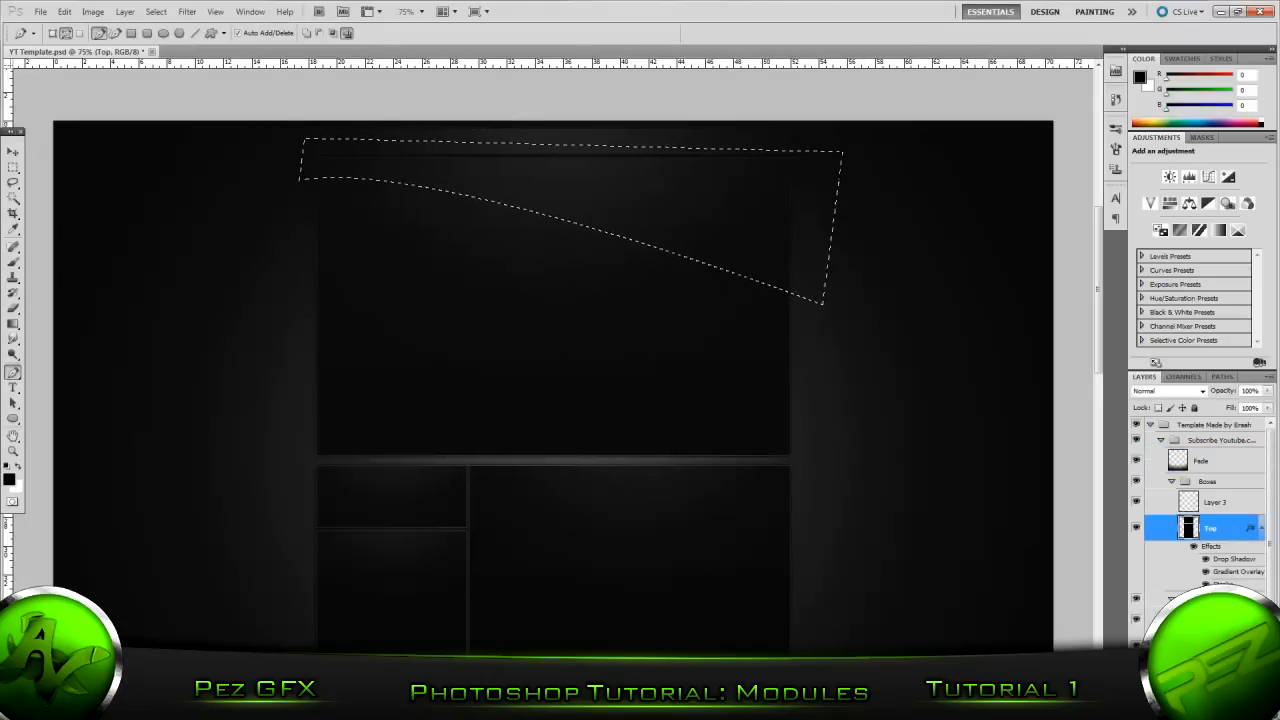
{"action": "key", "text": "ctrl+shift+alt+n"}
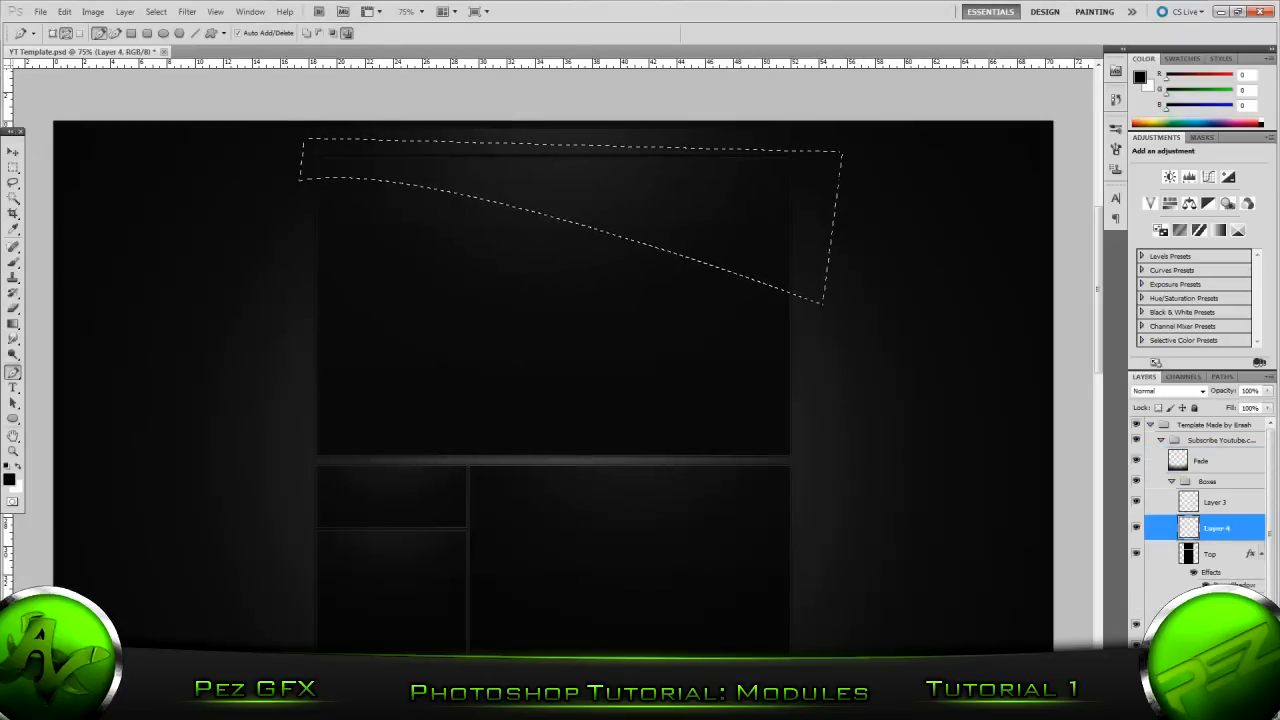
{"action": "left_click", "coordinate": [13, 323]}
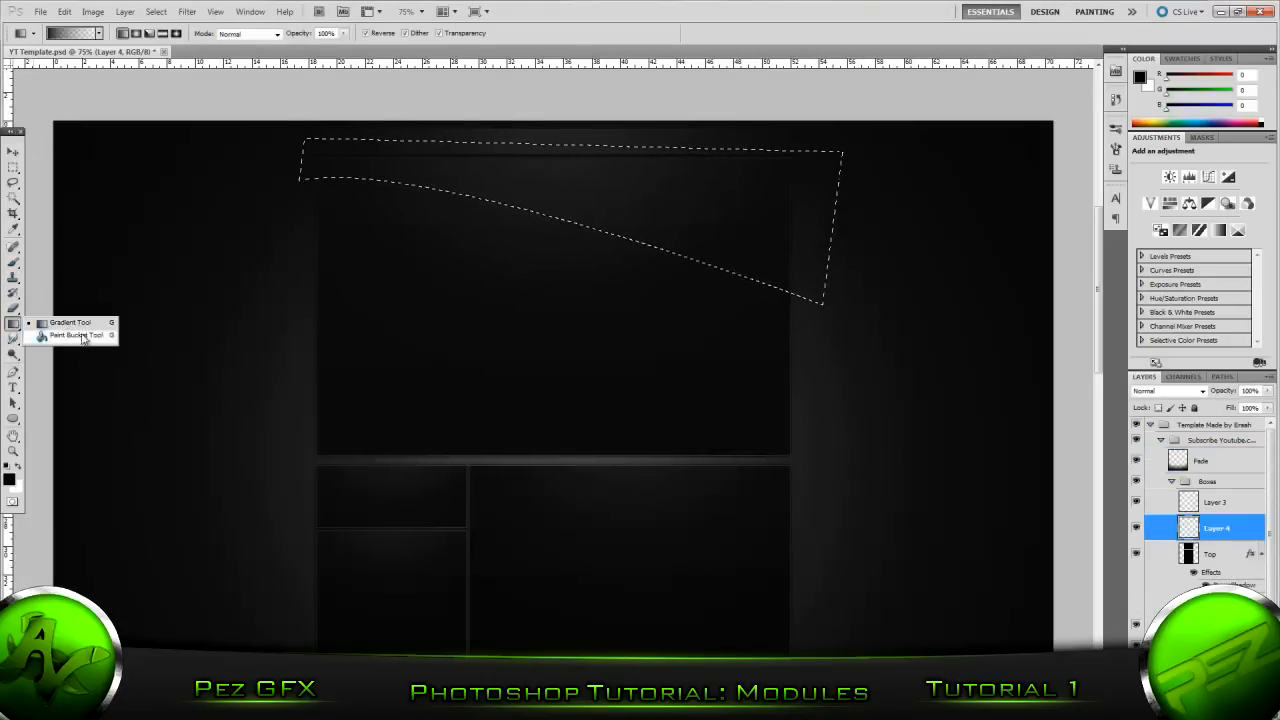
{"action": "left_click", "coordinate": [60, 339]}
{"action": "left_click", "coordinate": [9, 479]}
{"action": "left_click", "coordinate": [759, 343]}
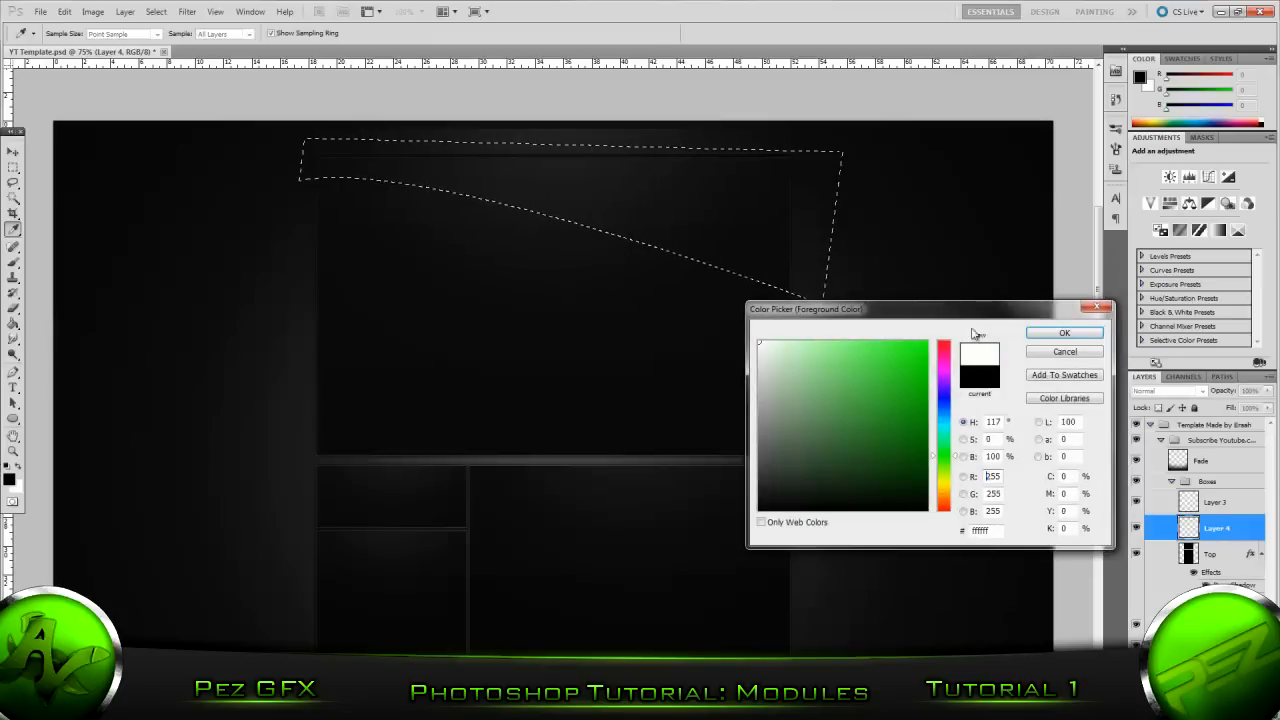
{"action": "left_click", "coordinate": [1043, 335]}
{"action": "left_click", "coordinate": [809, 334]}
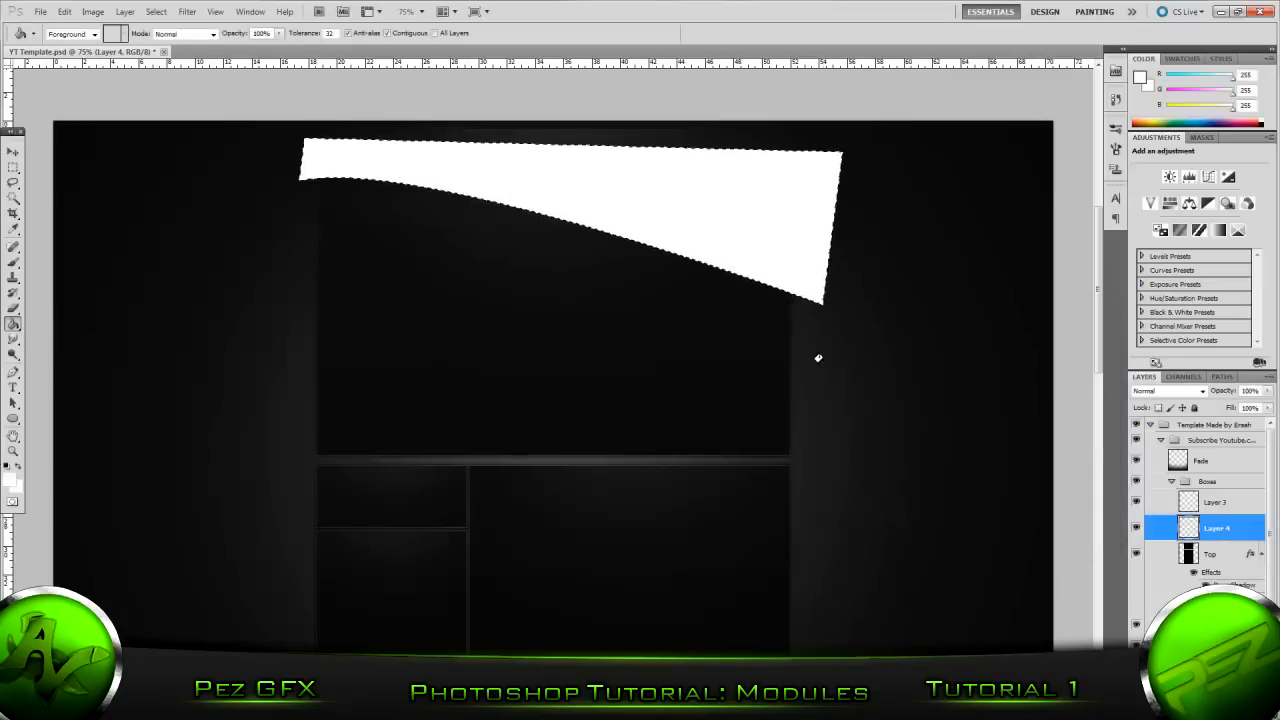
Step: Try clipping the white shape on Layer 4 to the Top layer, and release the clipping mask
{"action": "right_click", "coordinate": [1237, 527]}
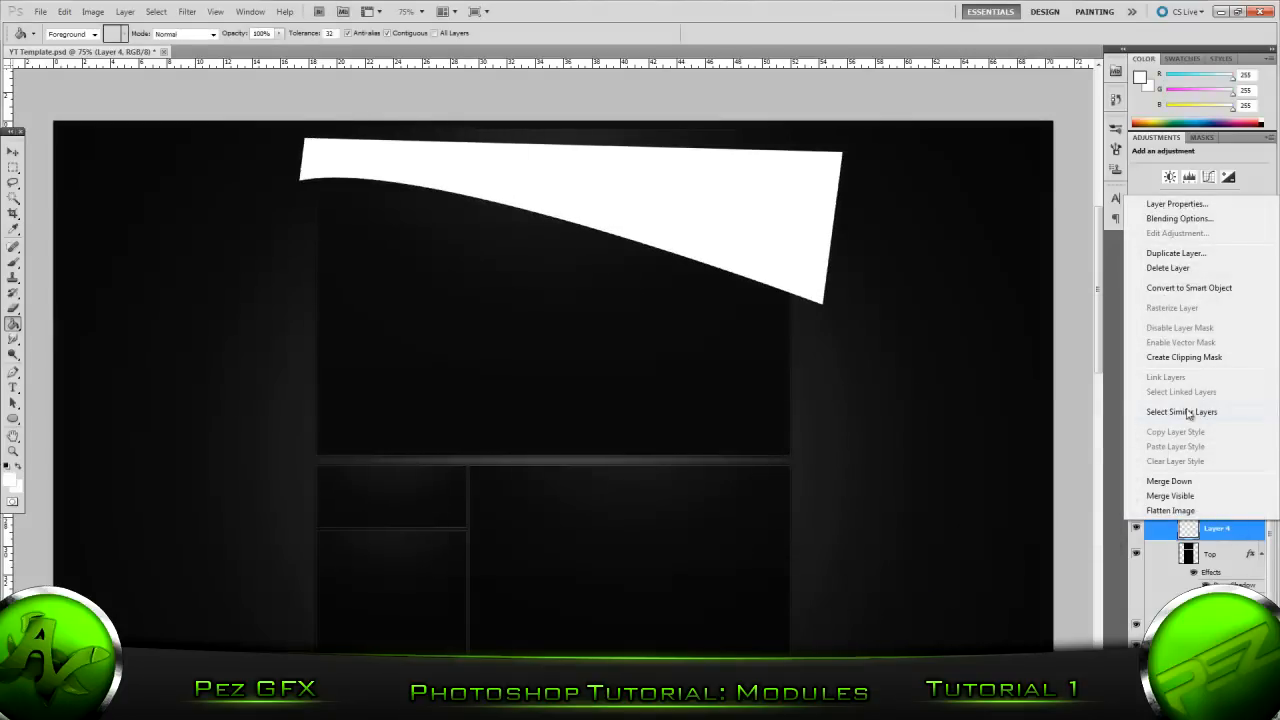
{"action": "left_click", "coordinate": [1185, 361]}
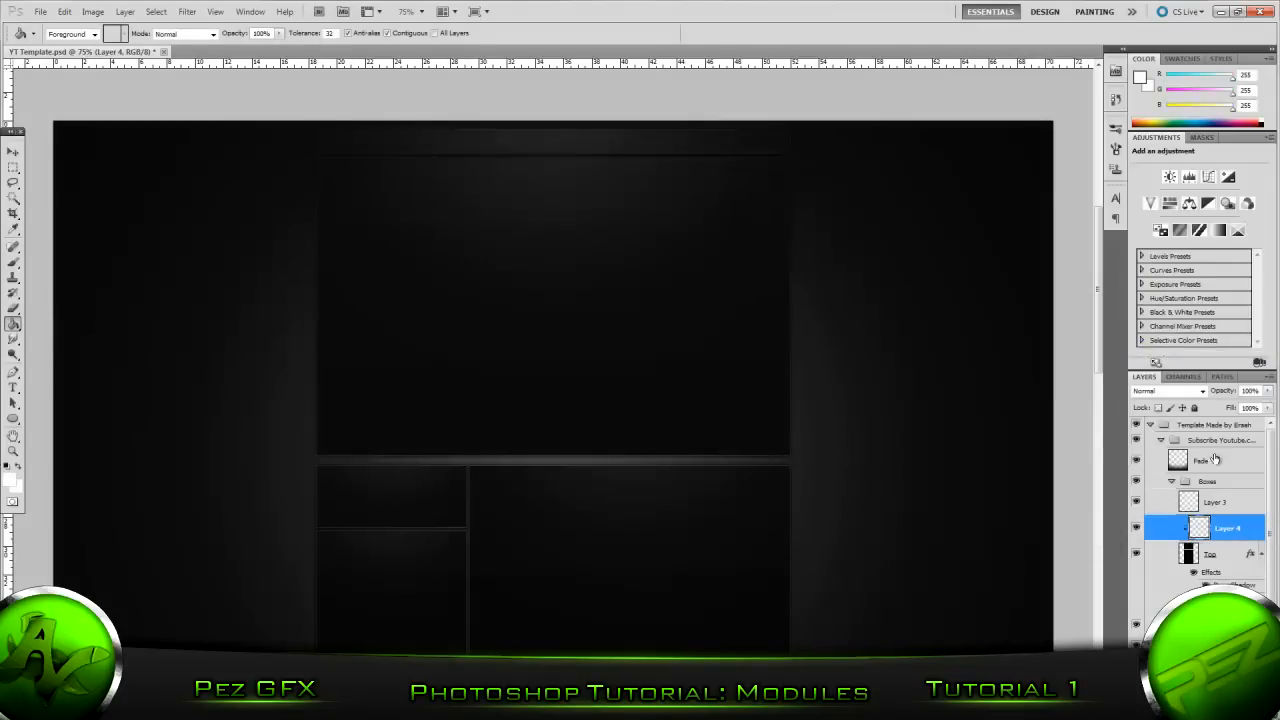
{"action": "key", "text": "ctrl+alt+g"}
Step: Trim the white shape using the Top layer's outline as selection, deselect, and lower Layer 4's opacity to 3%
{"action": "left_click", "coordinate": [1188, 555], "text": "ctrl"}
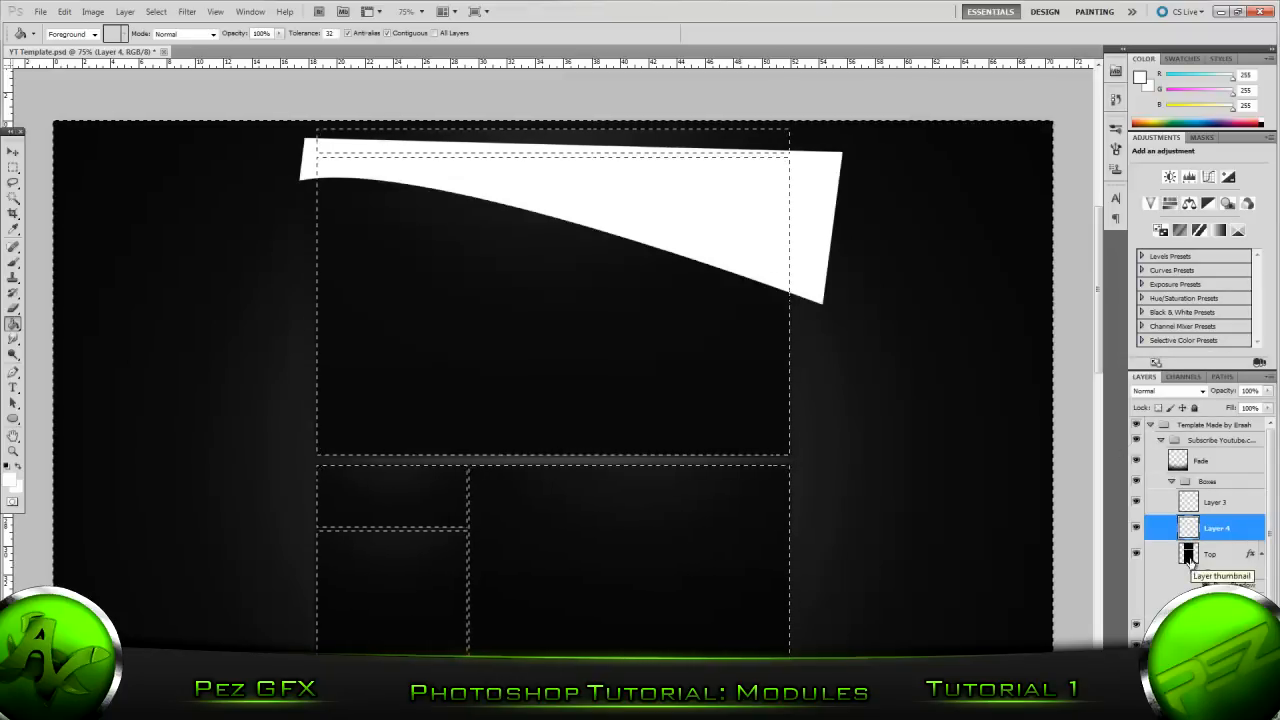
{"action": "key", "text": "Delete"}
{"action": "key", "text": "ctrl+d"}
{"action": "left_click", "coordinate": [1268, 390]}
{"action": "left_click", "coordinate": [1216, 407]}
{"action": "left_click_drag", "start_coordinate": [1216, 407], "coordinate": [1201, 410]}
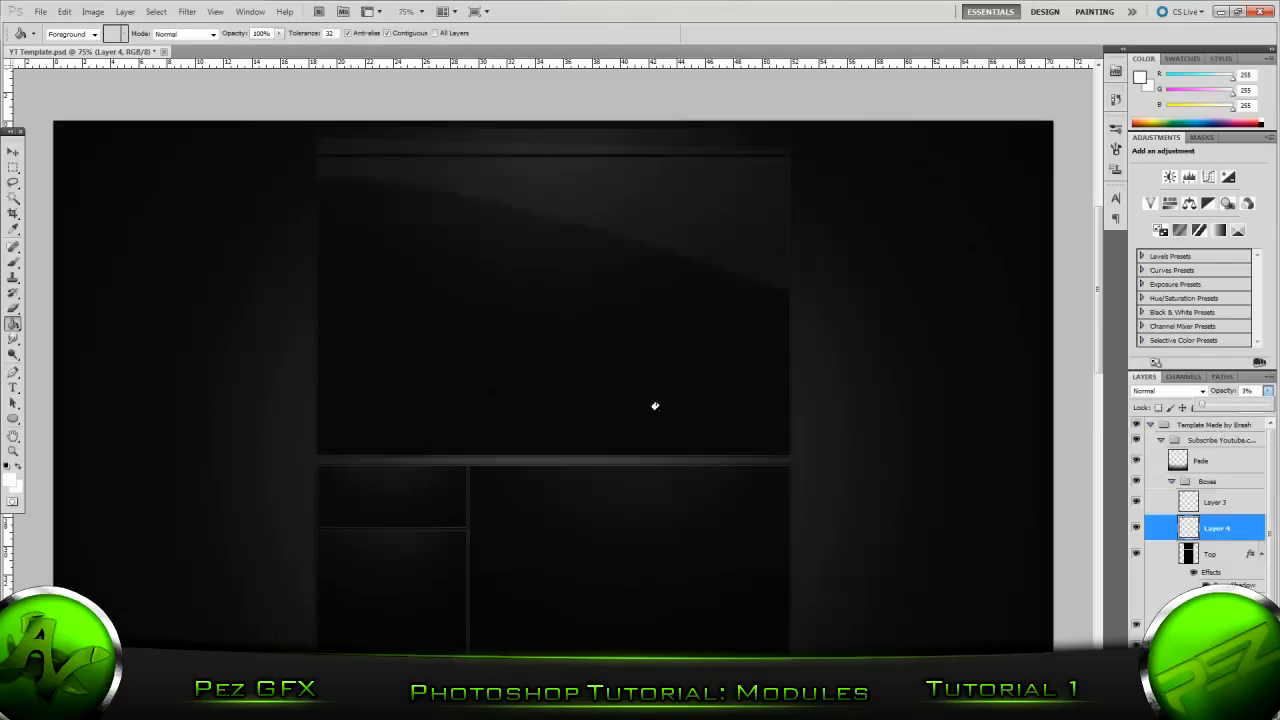
Step: Switch to the Move tool and delete Layer 4 with the curved gloss highlight
{"action": "left_click", "coordinate": [13, 151]}
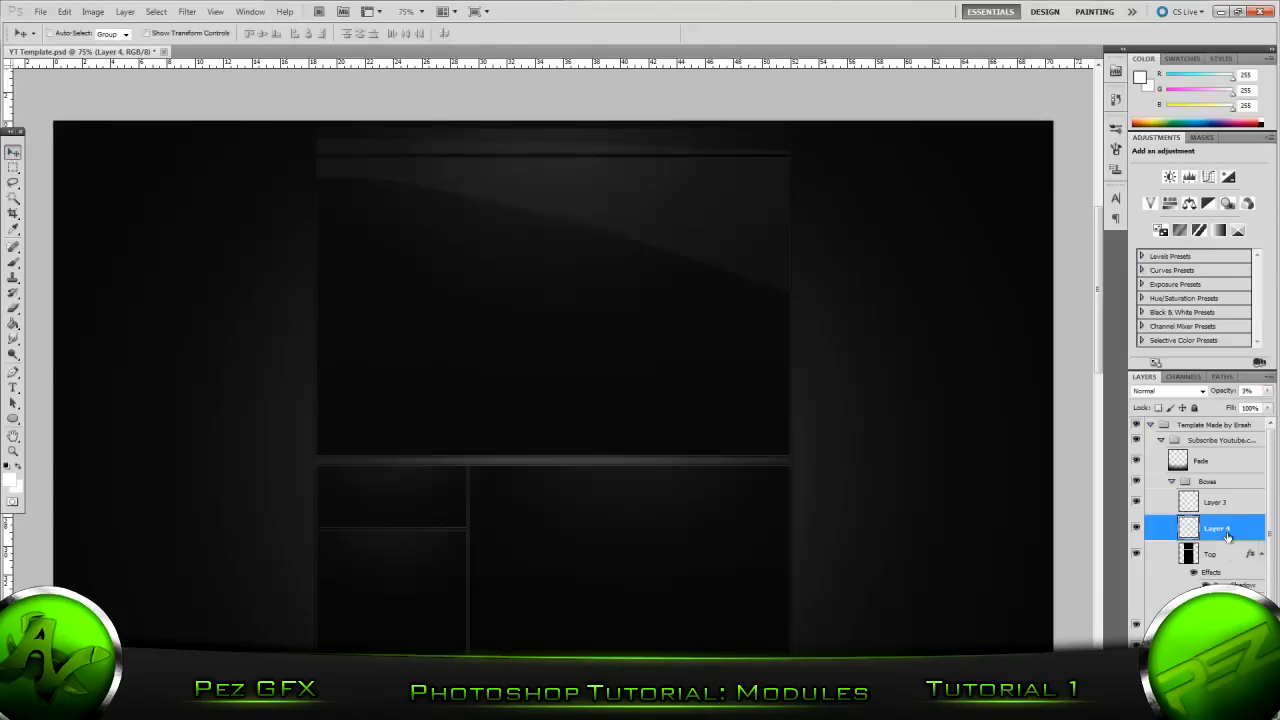
{"action": "left_click", "coordinate": [1222, 550]}
Step: Examine the module boxes and background along the full height of the template
{"action": "scroll", "coordinate": [716, 497], "scroll_direction": "down", "scroll_amount": 4}
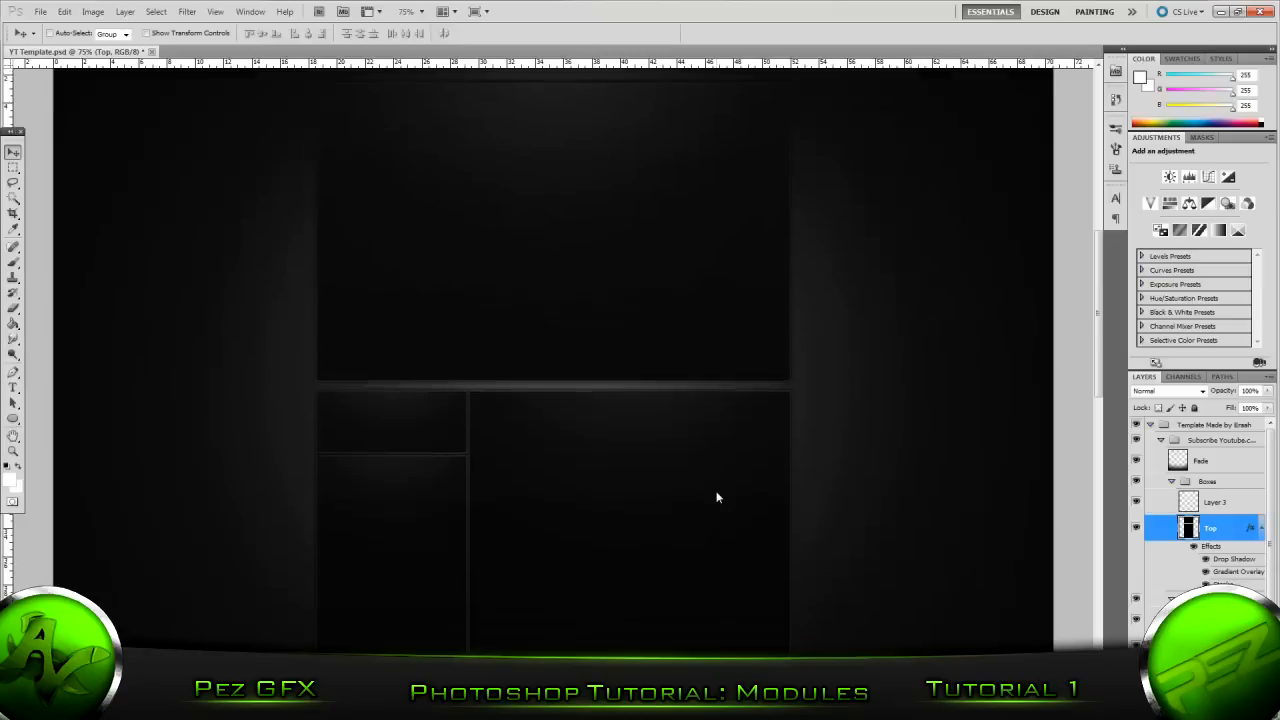
{"action": "scroll", "coordinate": [716, 497], "scroll_direction": "down", "scroll_amount": 3}
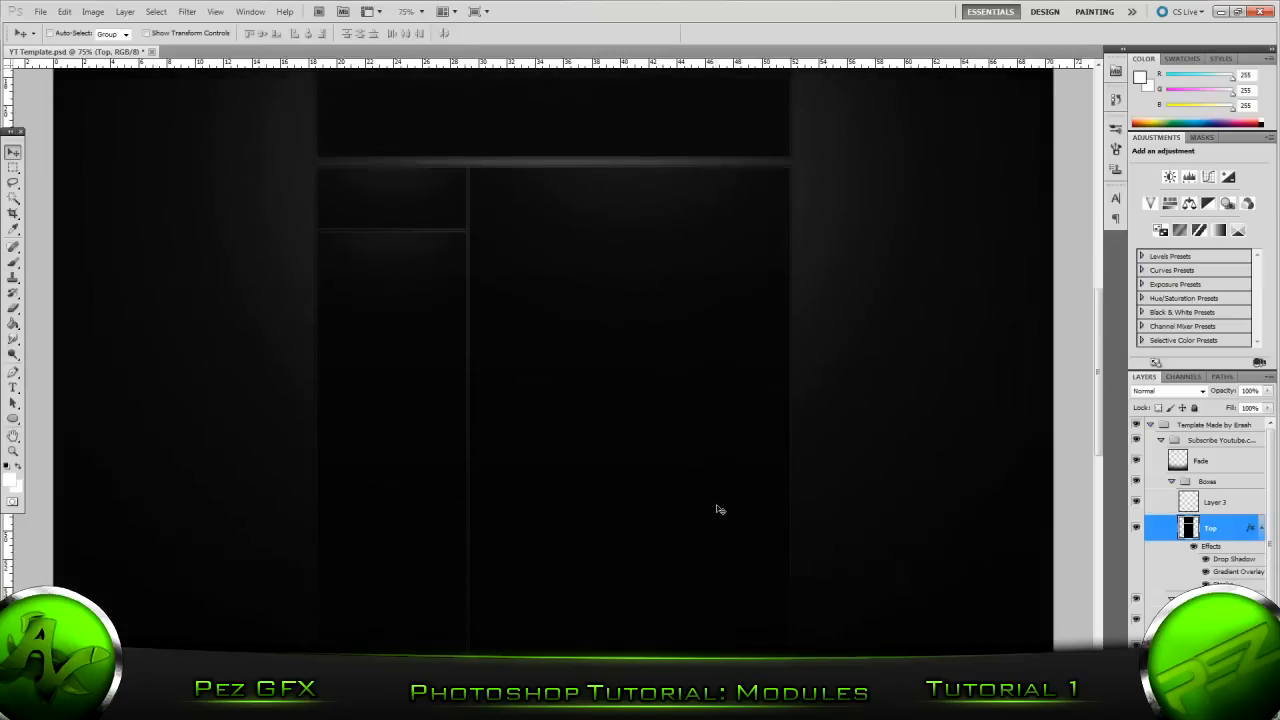
{"action": "scroll", "coordinate": [718, 510], "scroll_direction": "up", "scroll_amount": 6}
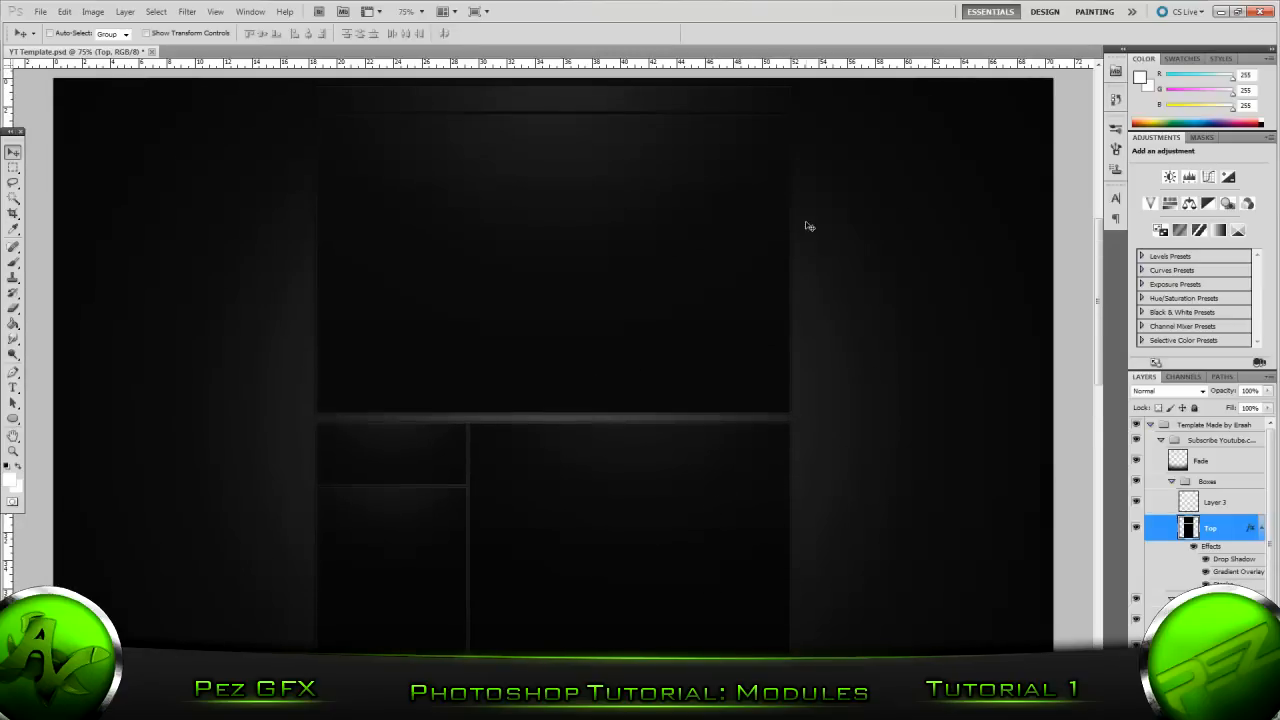
{"action": "scroll", "coordinate": [765, 367], "scroll_direction": "down", "scroll_amount": 1}
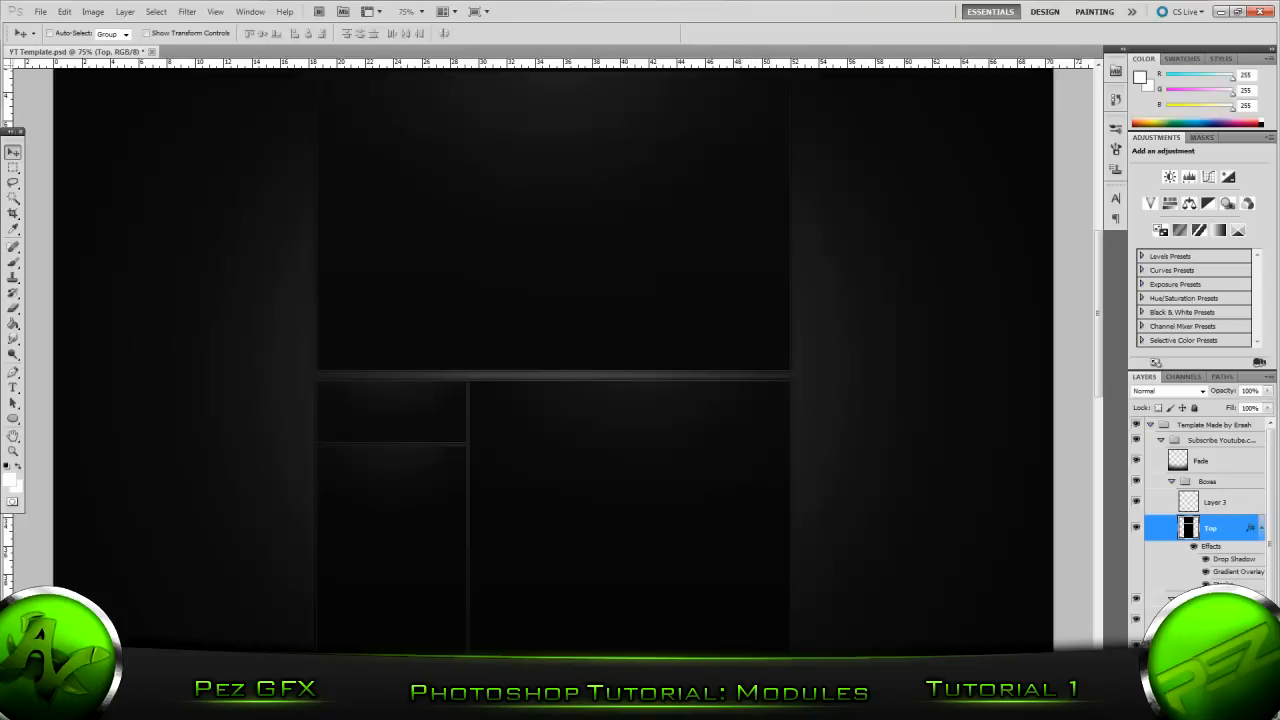
{"action": "key", "text": "alt+Tab"}
{"action": "key", "text": "super+Down"}
{"action": "scroll", "coordinate": [378, 456], "scroll_direction": "down", "scroll_amount": 2}
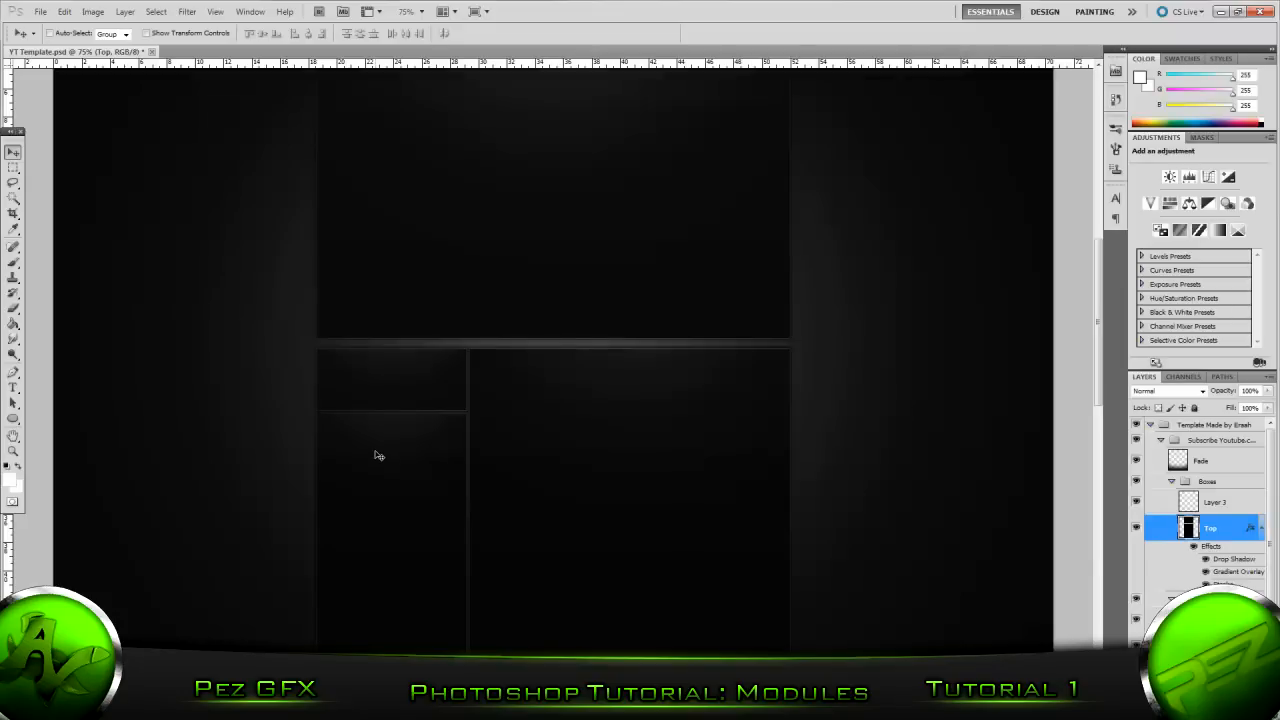
{"action": "scroll", "coordinate": [378, 456], "scroll_direction": "down", "scroll_amount": 3}
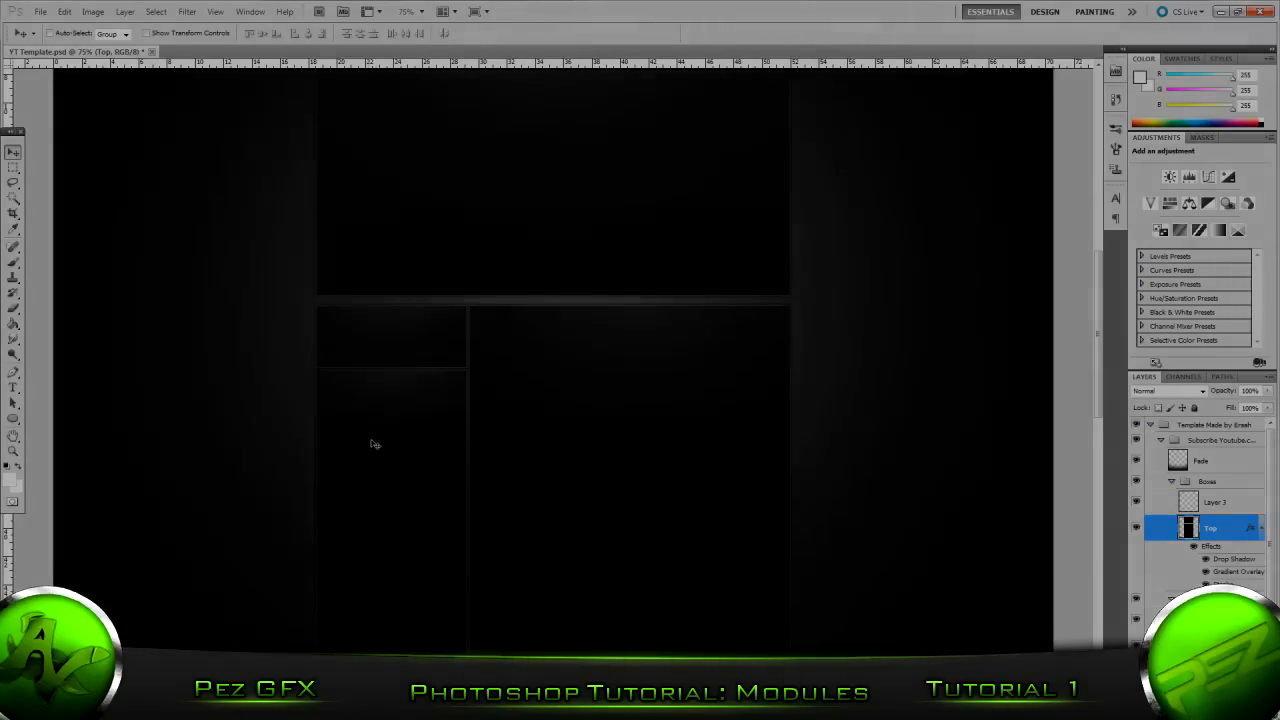